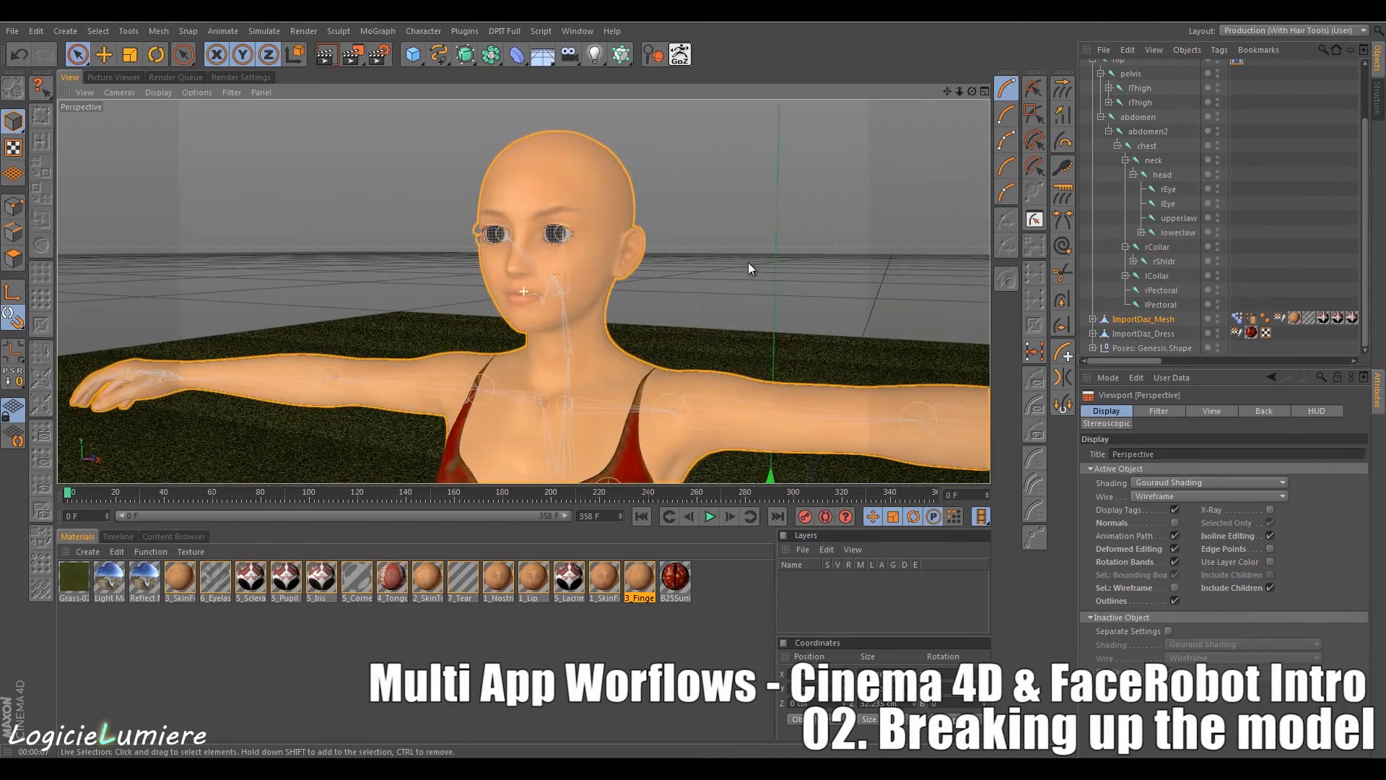
Switch the selected ImportDaz_Mesh character to polygon editing mode.
{"action": "scroll", "coordinate": [748, 262], "scroll_direction": "up", "scroll_amount": 3}
{"action": "mouse_move", "coordinate": [751, 215]}
{"action": "left_mouse_down", "text": "alt"}
{"action": "mouse_move", "coordinate": [752, 228]}
{"action": "mouse_move", "coordinate": [727, 228]}
{"action": "mouse_move", "coordinate": [766, 237]}
{"action": "left_mouse_up", "text": "alt"}
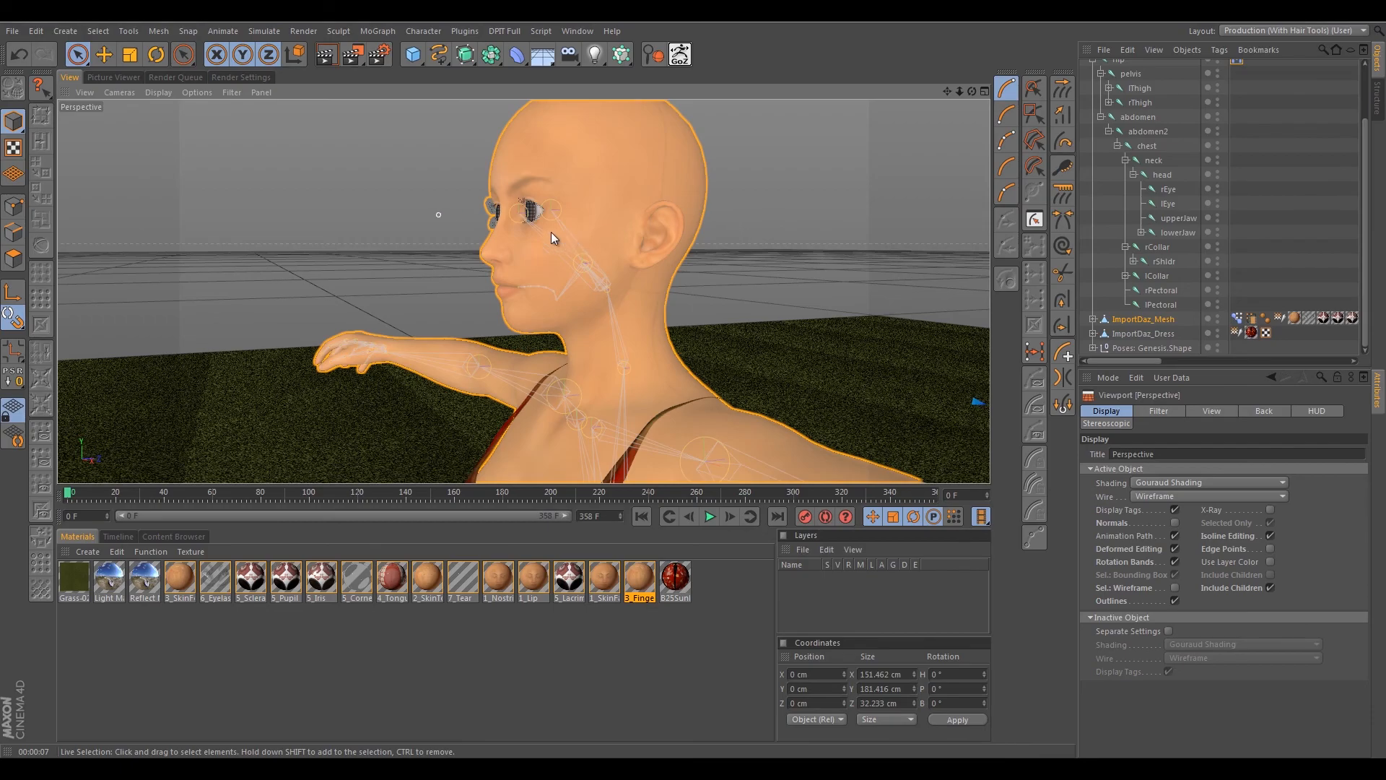
{"action": "left_click_drag", "start_coordinate": [461, 231], "coordinate": [271, 232], "text": "alt"}
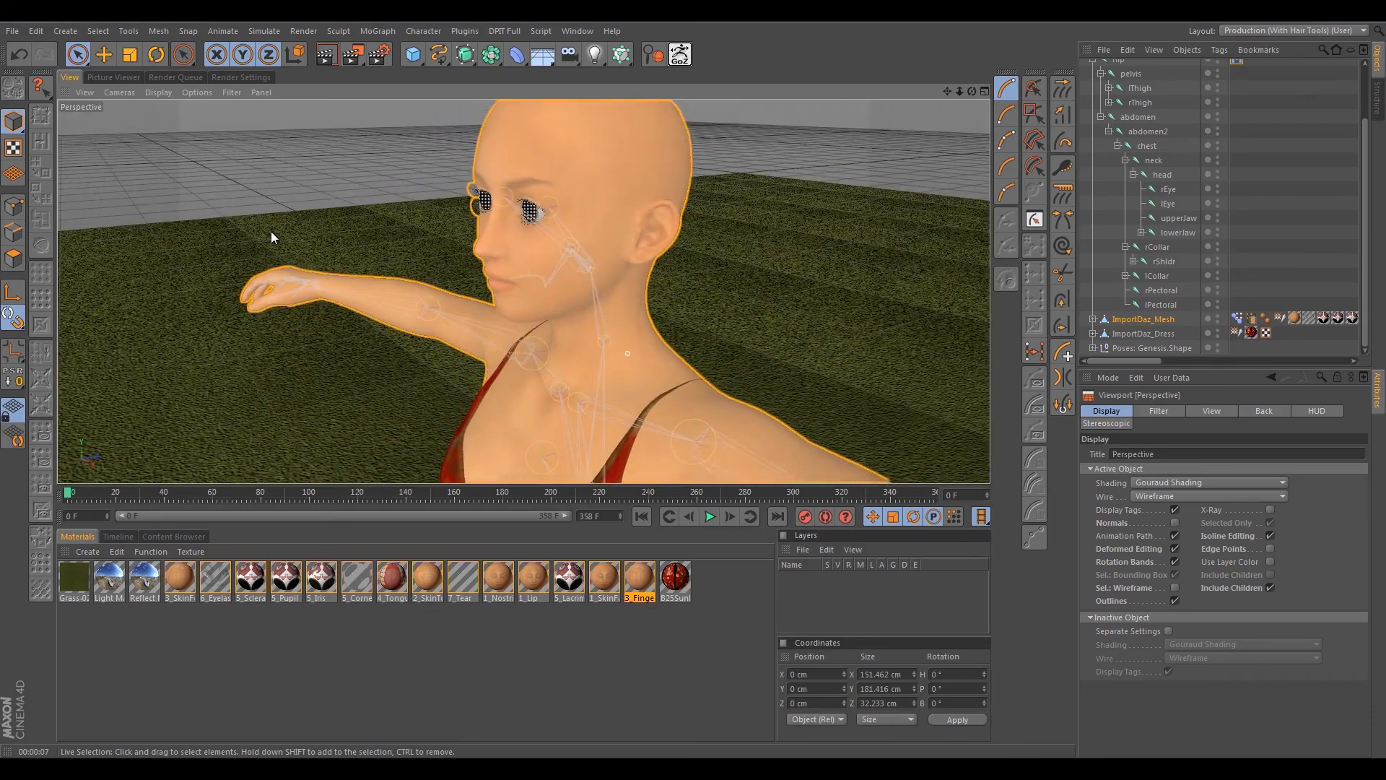
{"action": "left_click_drag", "start_coordinate": [309, 381], "coordinate": [221, 590], "text": "alt"}
{"action": "left_click_drag", "start_coordinate": [467, 599], "coordinate": [857, 603], "text": "alt"}
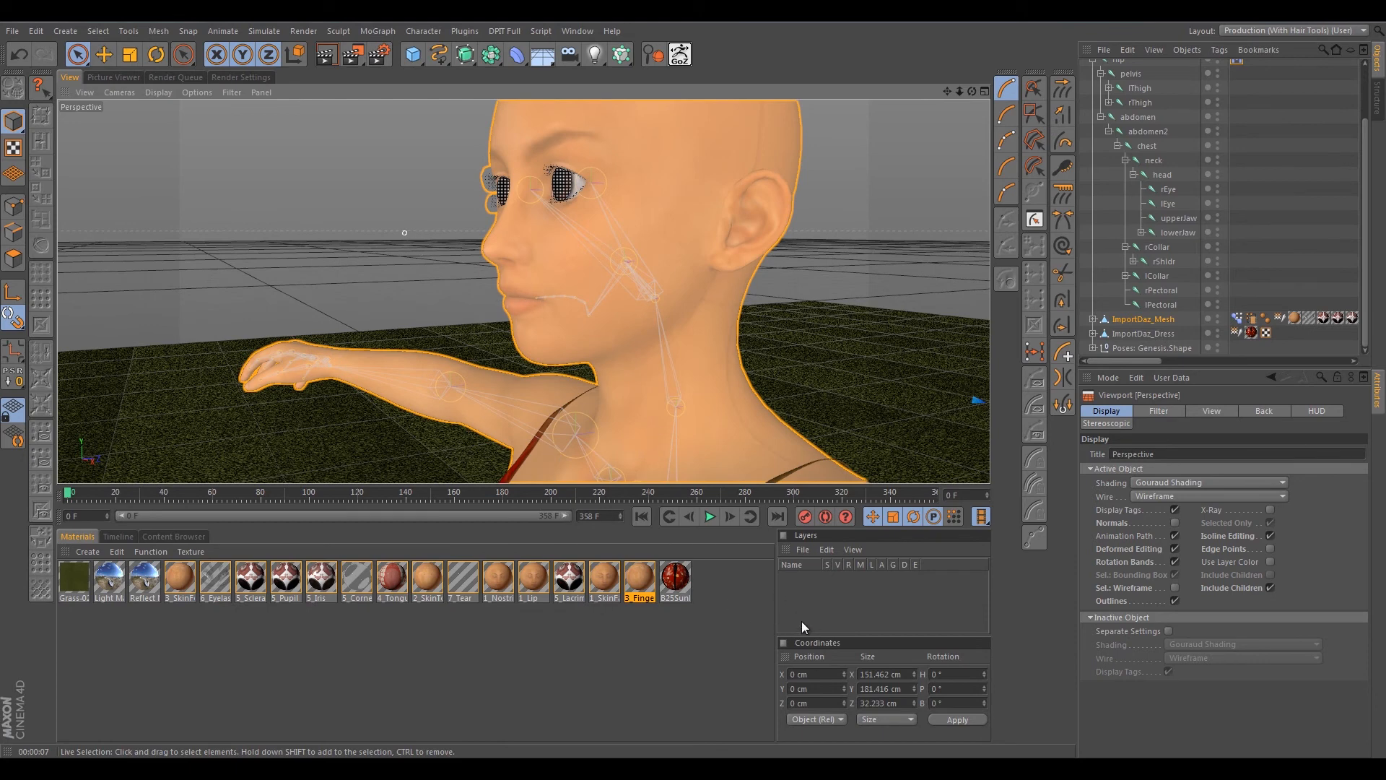
{"action": "right_click", "coordinate": [404, 233]}
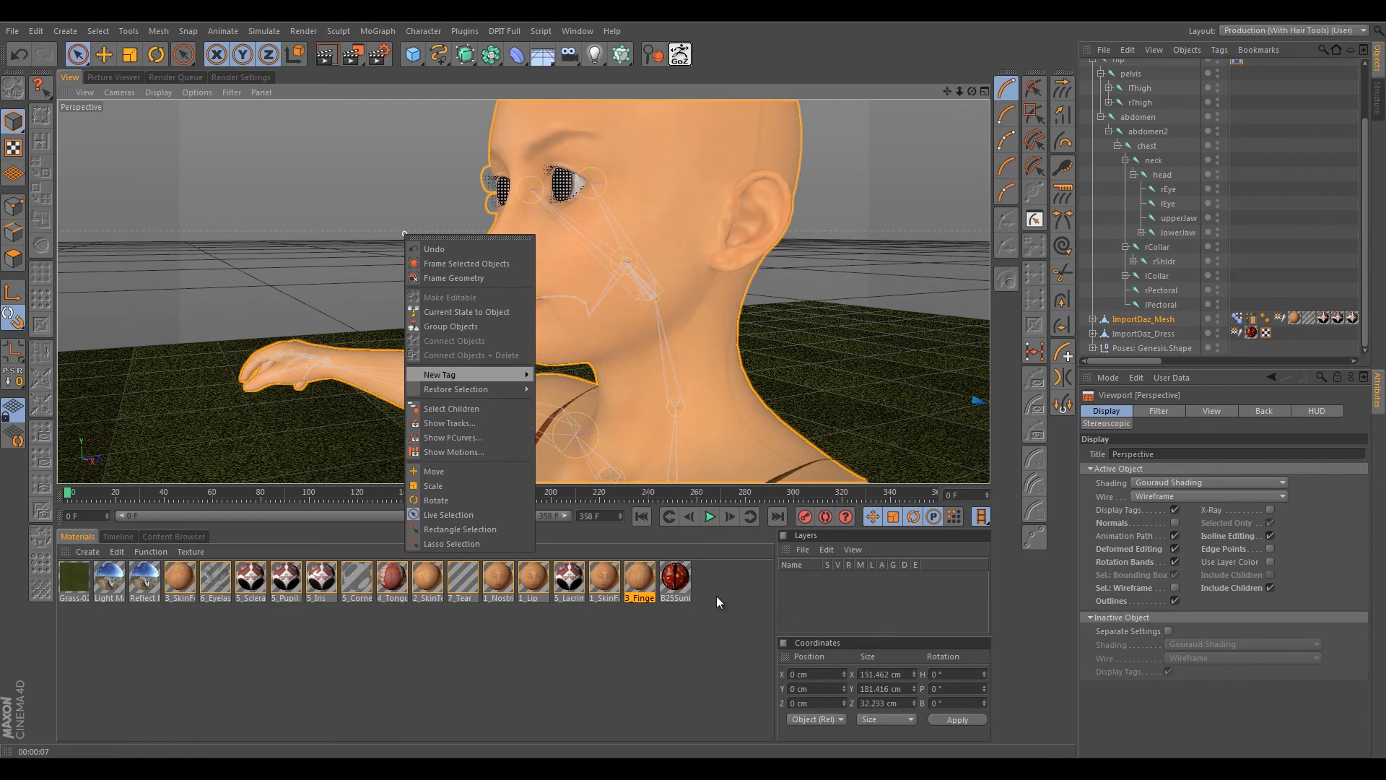
{"action": "left_click", "coordinate": [272, 577]}
{"action": "left_click", "coordinate": [13, 259]}
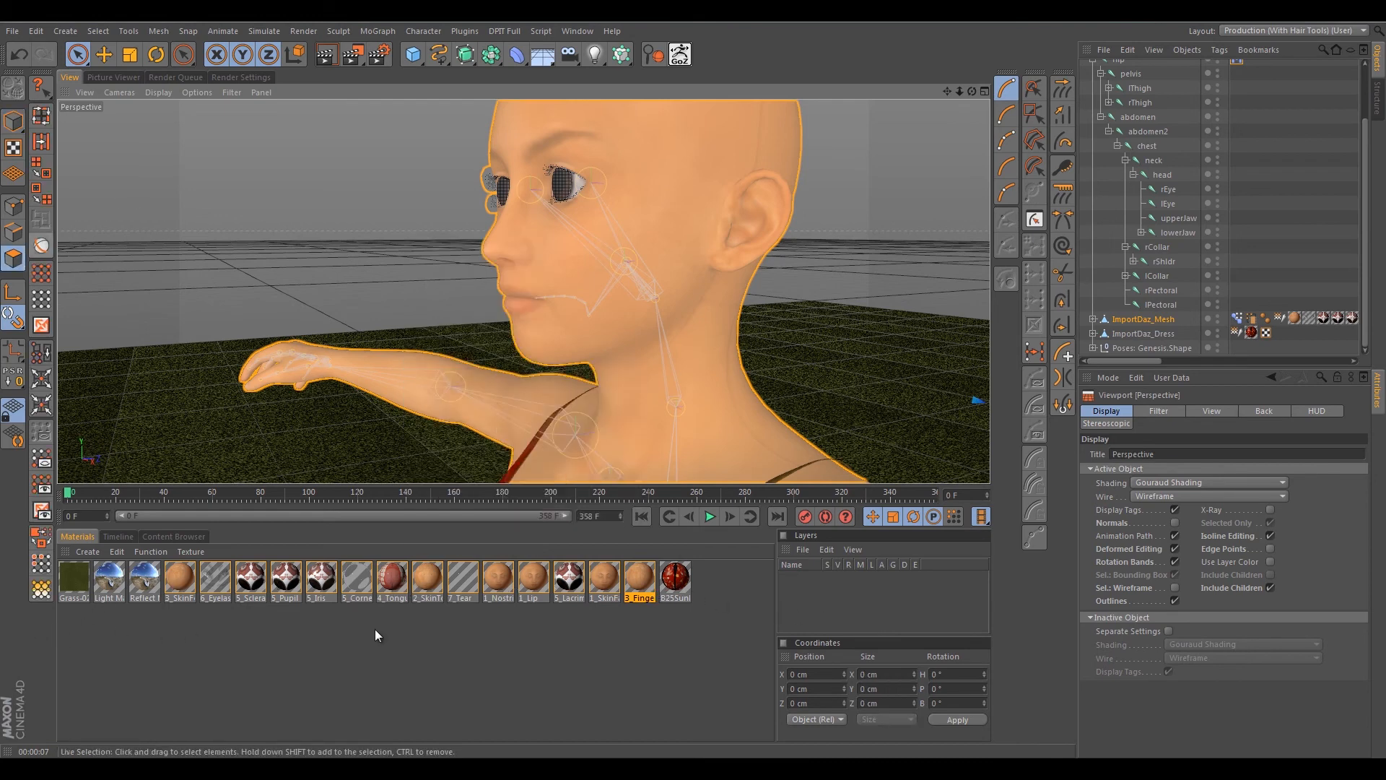
{"action": "right_click", "coordinate": [425, 372]}
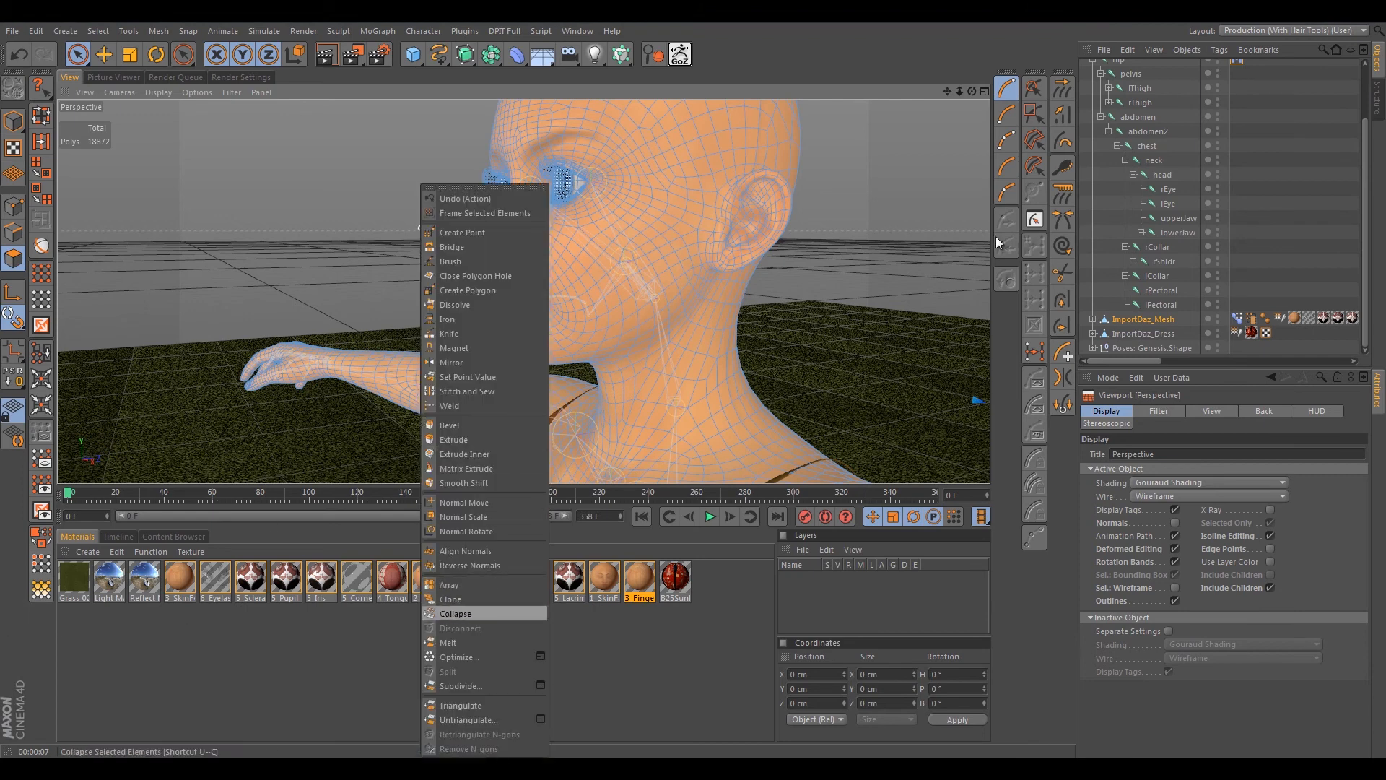
{"action": "left_click", "coordinate": [720, 309]}
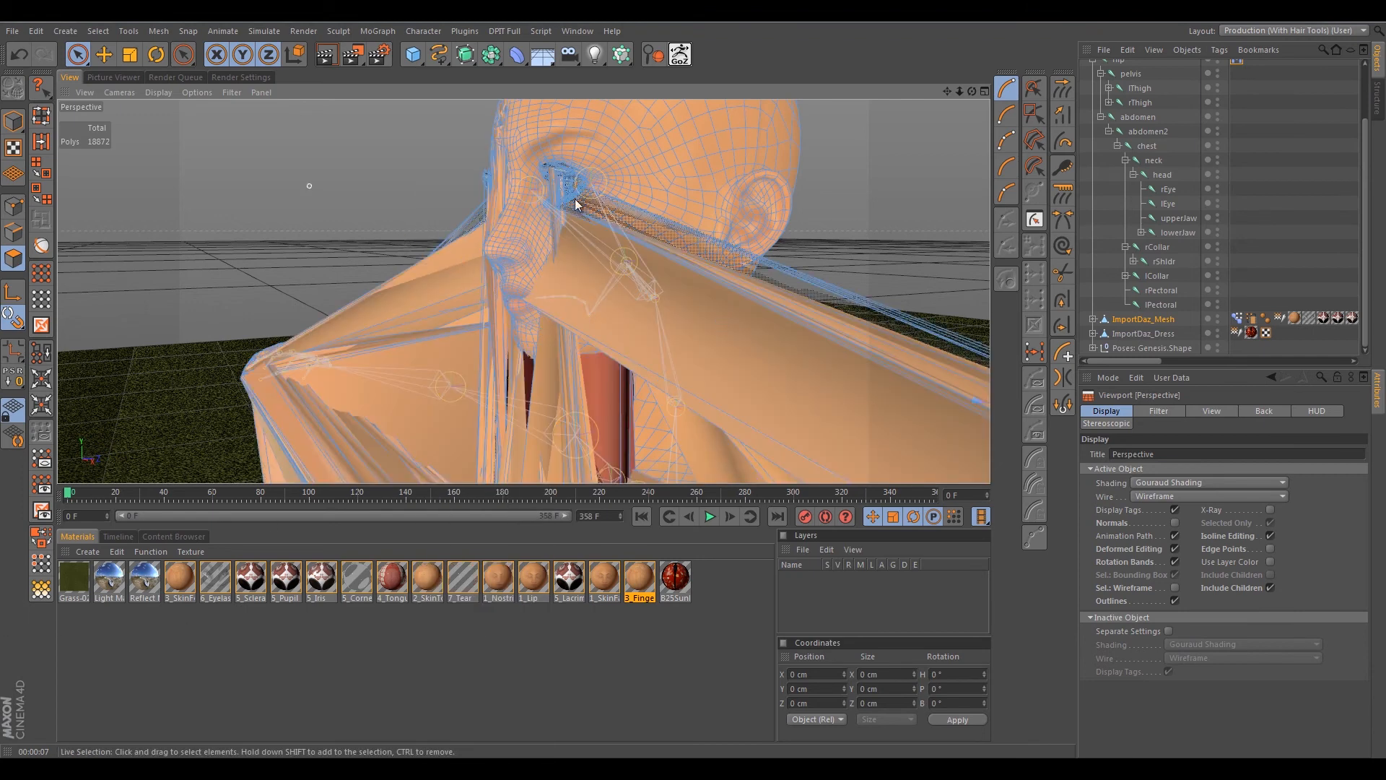
{"action": "key", "text": "ctrl+z"}
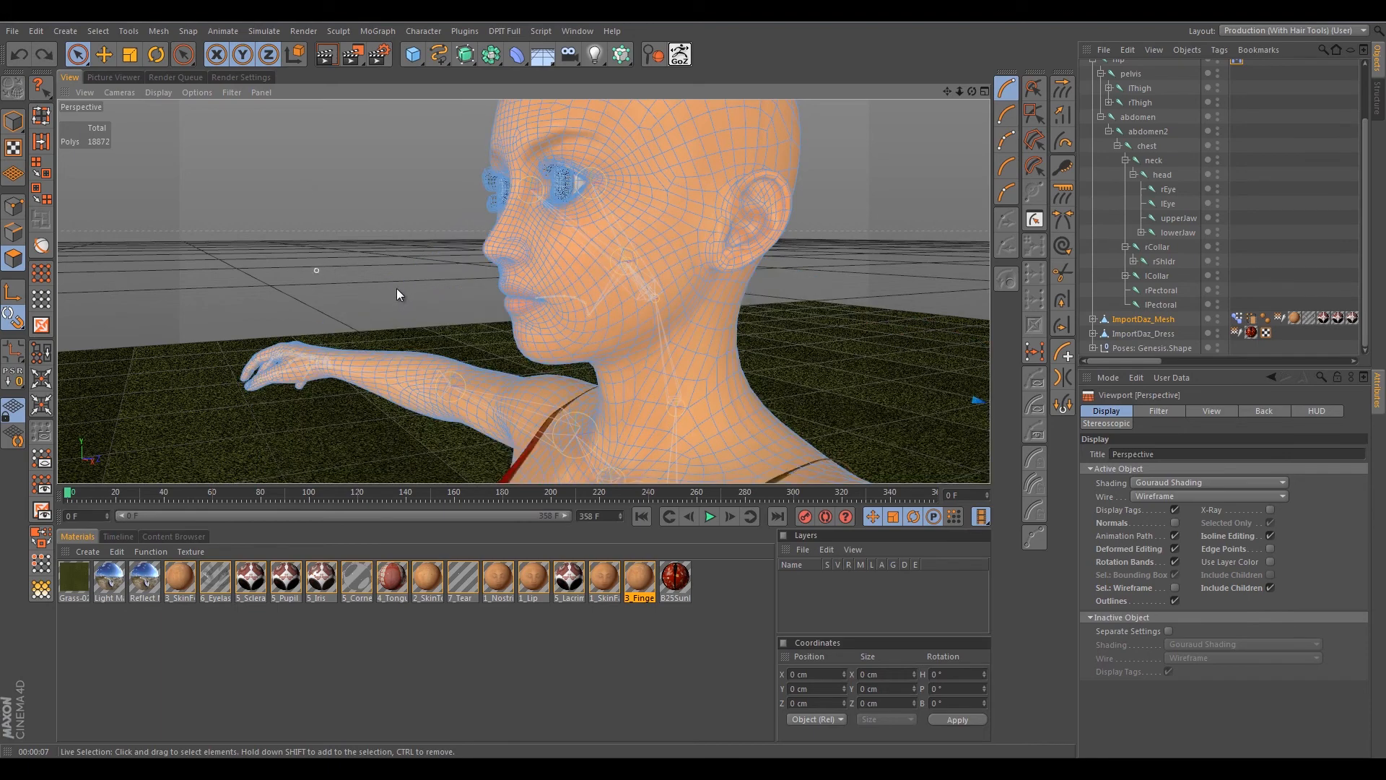
Duplicate ImportDaz_Mesh in the object hierarchy, placing the copy directly below the original.
{"action": "left_click_drag", "start_coordinate": [320, 276], "coordinate": [698, 379], "text": "alt"}
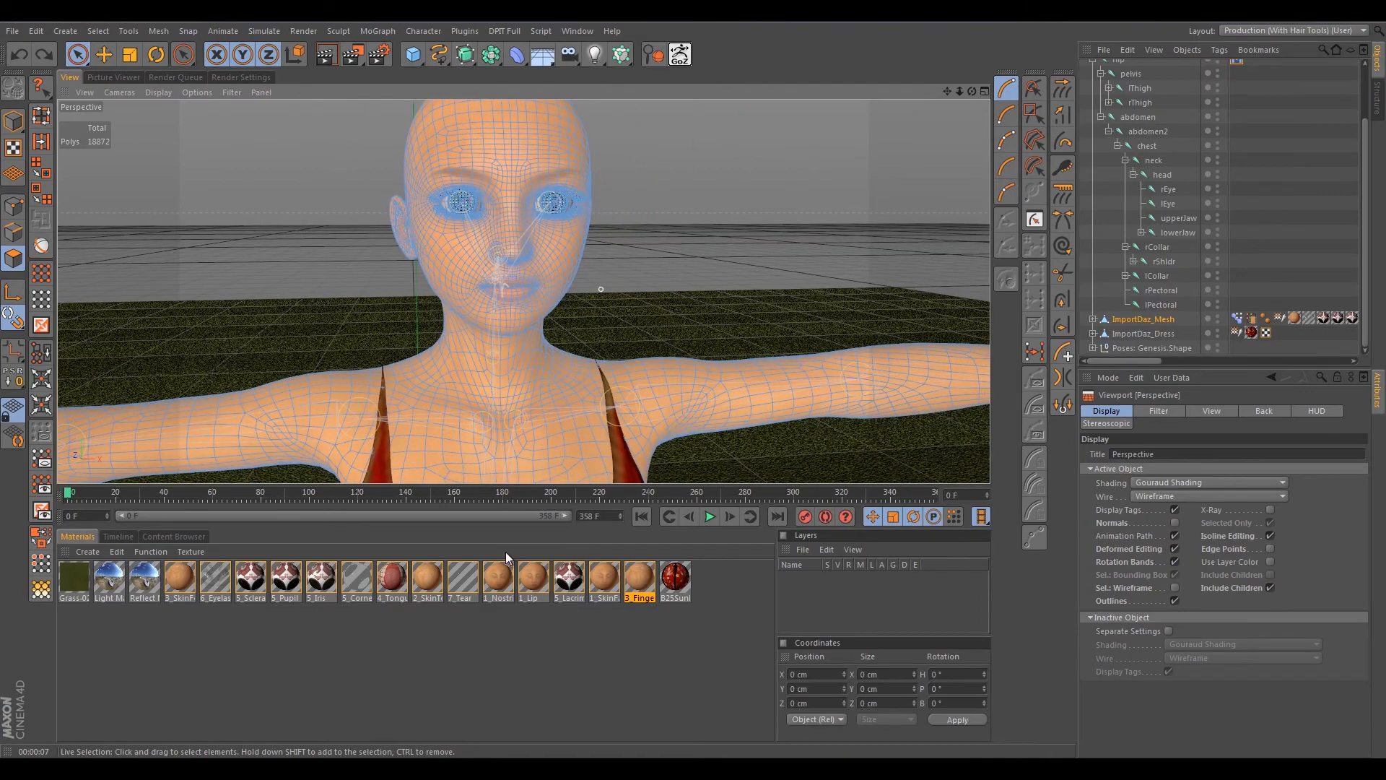
{"action": "left_click_drag", "start_coordinate": [730, 498], "coordinate": [513, 267], "text": "alt"}
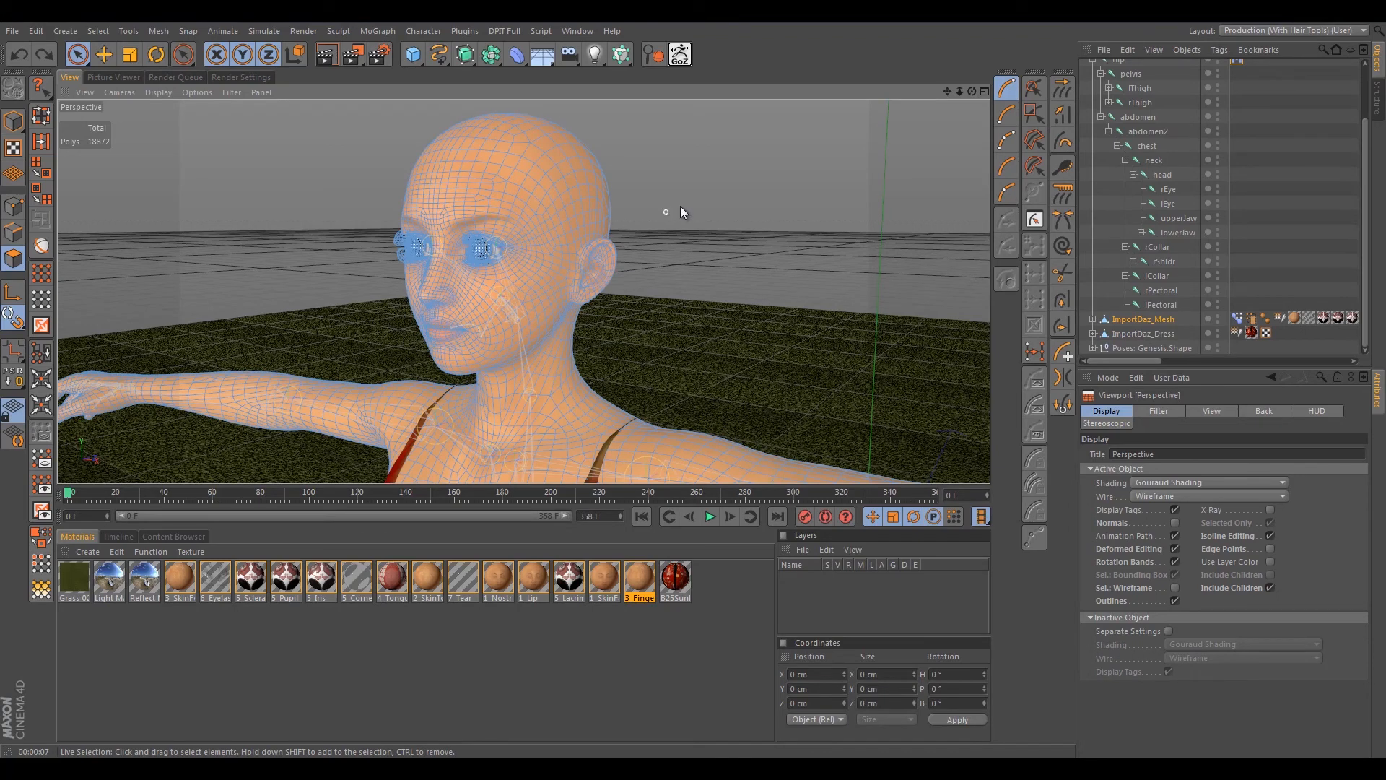
{"action": "left_click_drag", "start_coordinate": [687, 209], "coordinate": [842, 180], "text": "alt"}
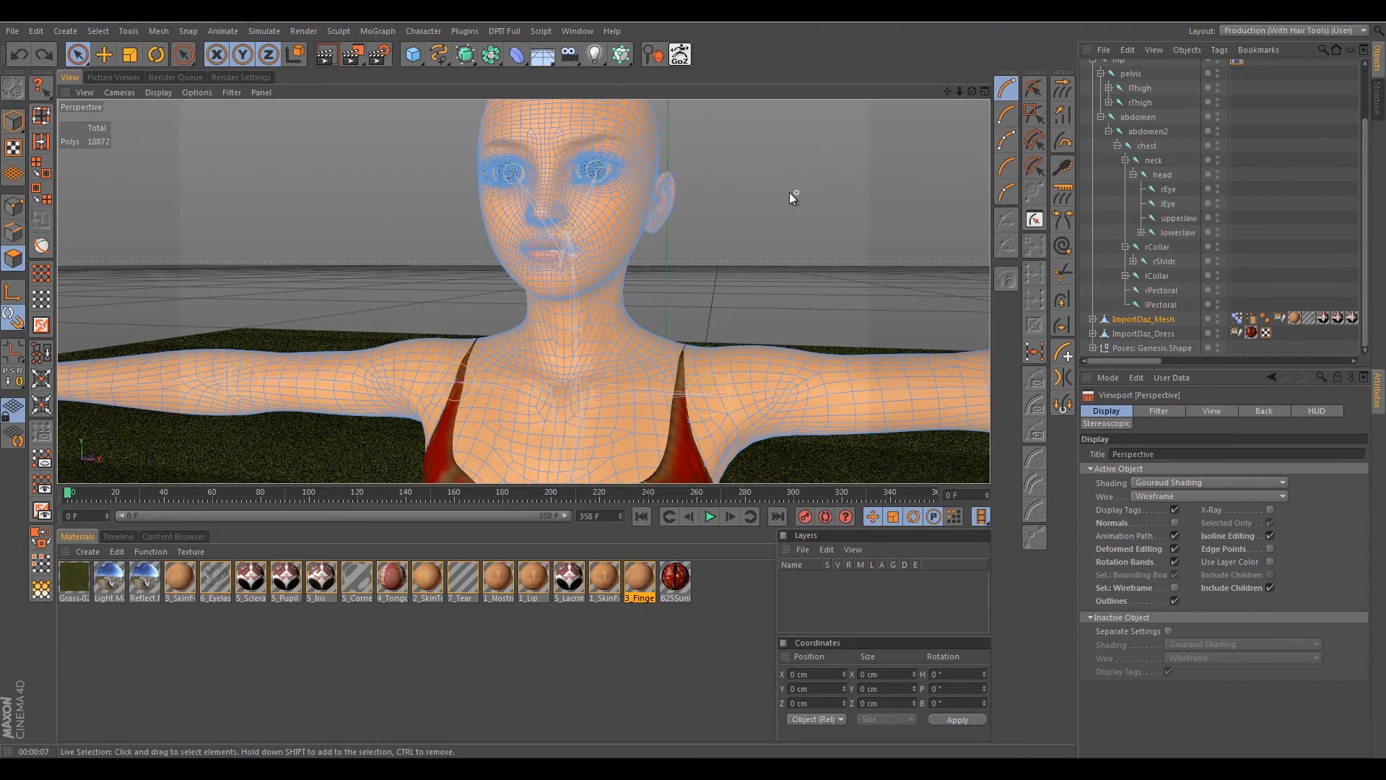
{"action": "left_click_drag", "start_coordinate": [749, 202], "coordinate": [721, 251], "text": "alt"}
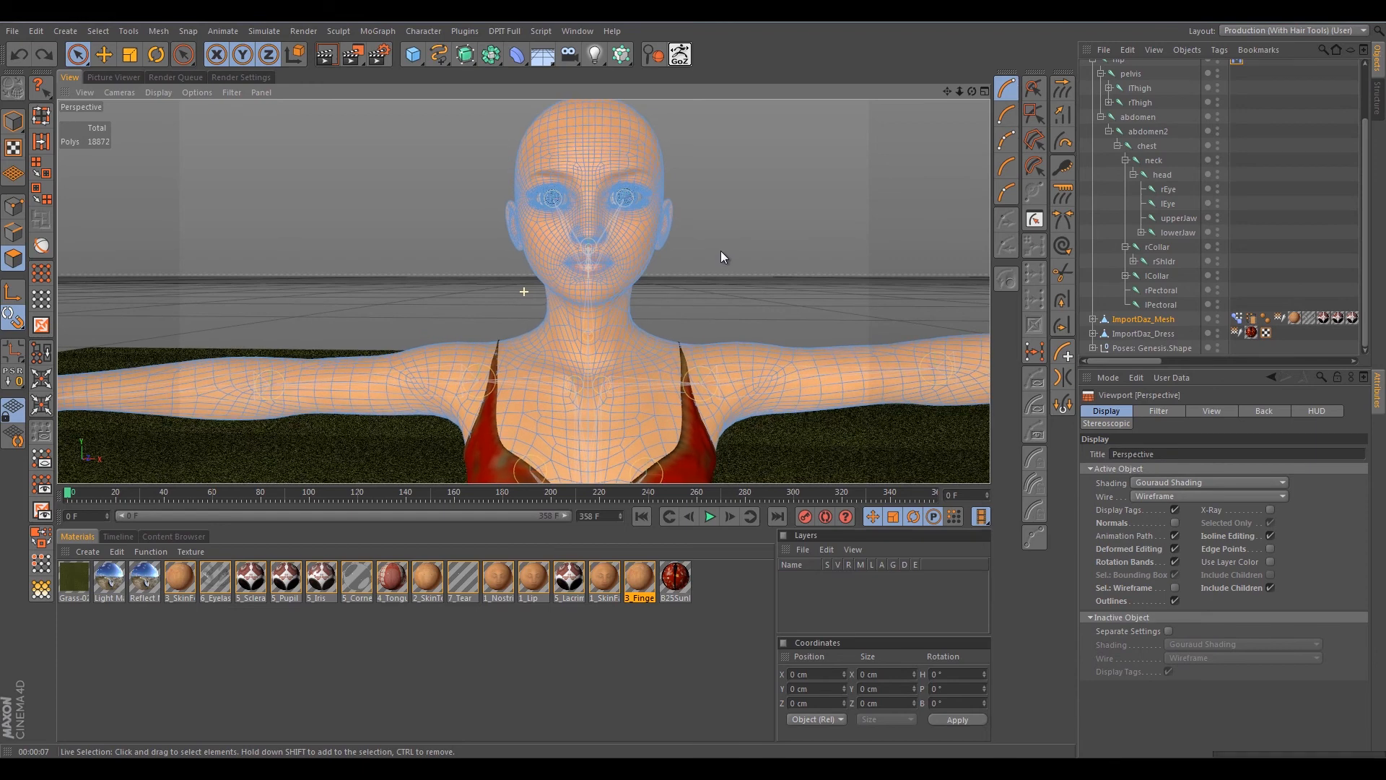
{"action": "left_click", "coordinate": [1134, 318]}
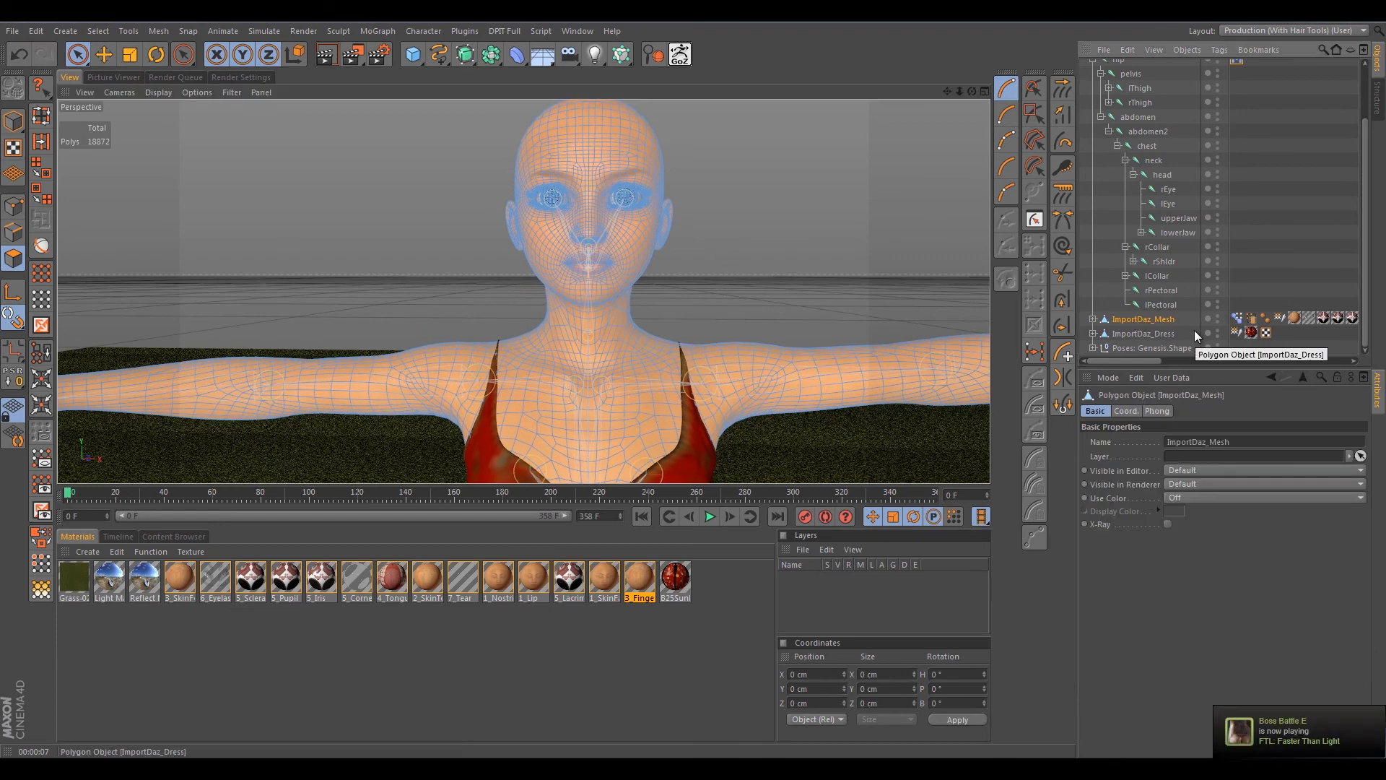
{"action": "left_click_drag", "start_coordinate": [1194, 331], "coordinate": [1137, 328]}
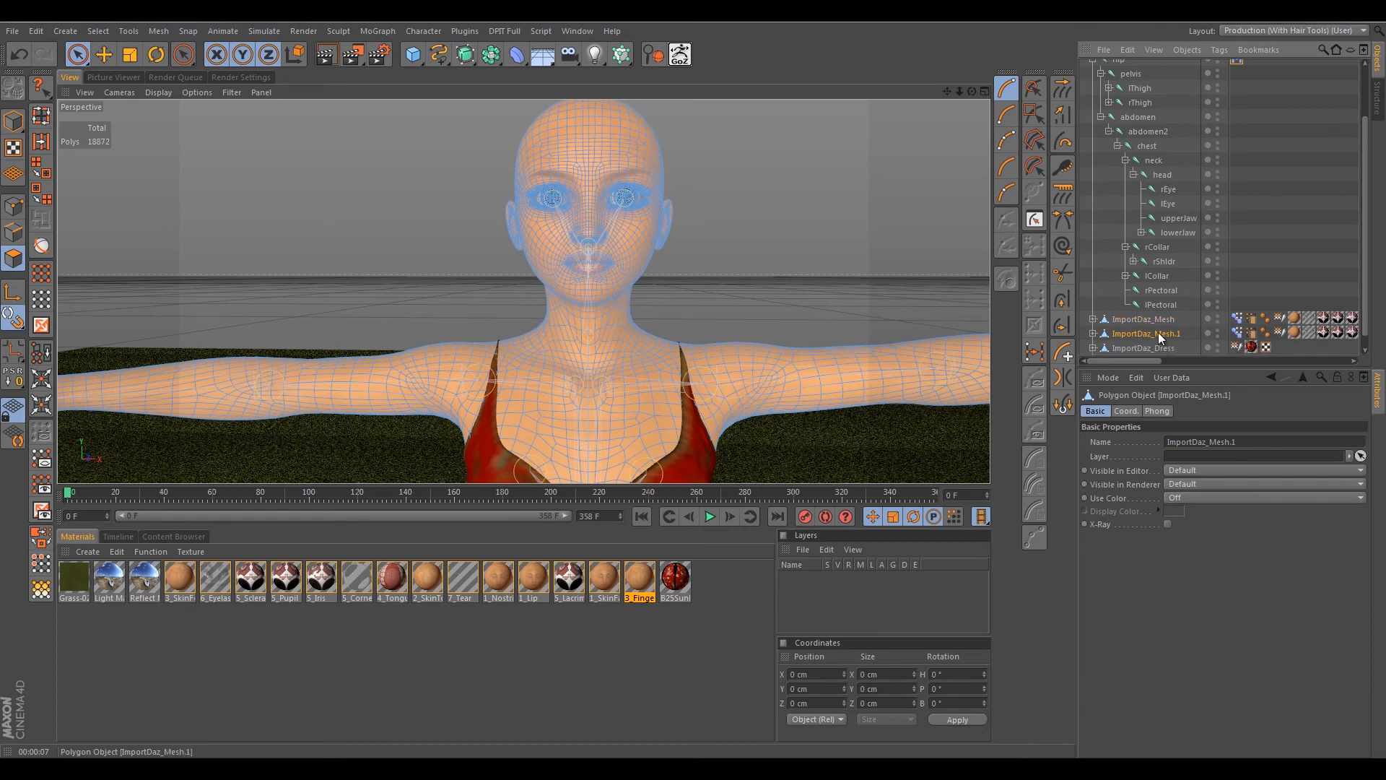
Rename the duplicated mesh to Testa_FR_Rig.
{"action": "double_click", "coordinate": [1158, 332]}
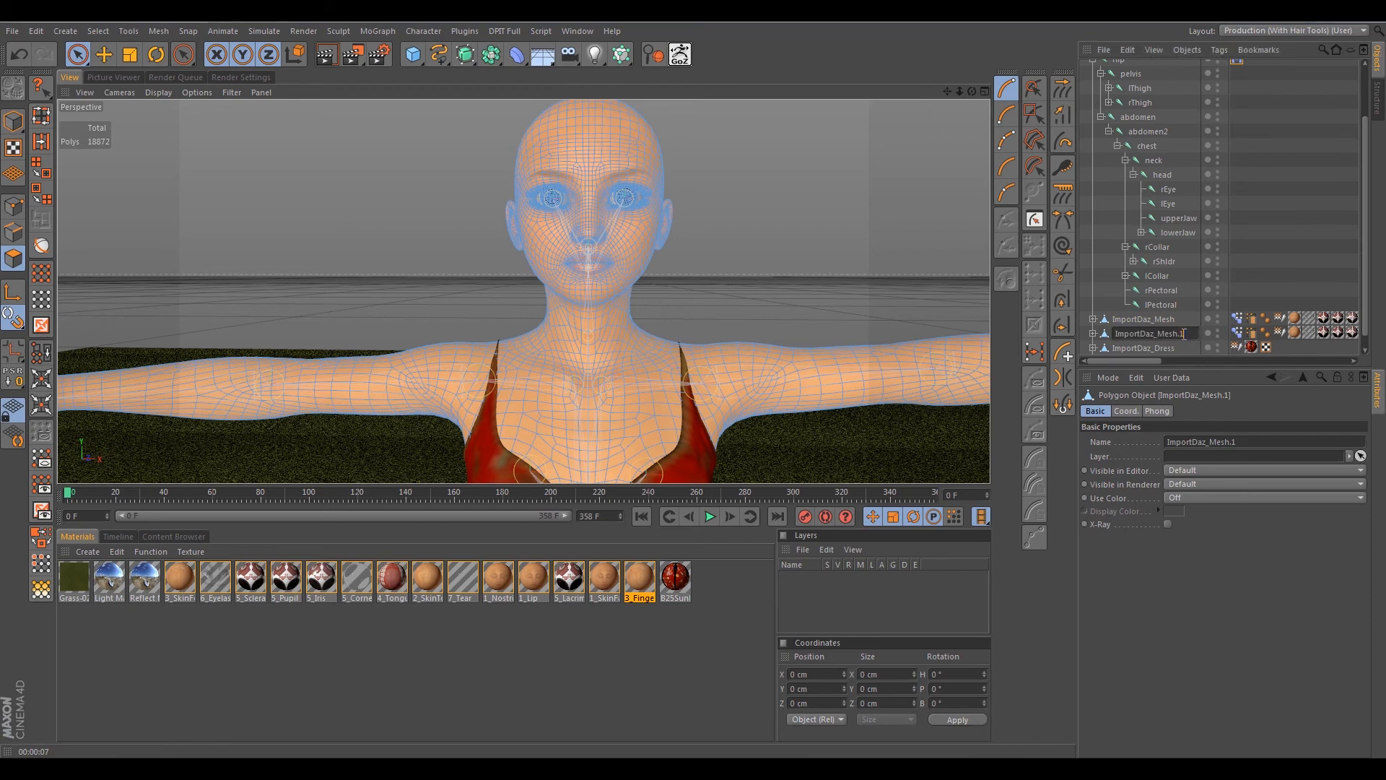
{"action": "left_click_drag", "start_coordinate": [1184, 332], "coordinate": [1114, 334]}
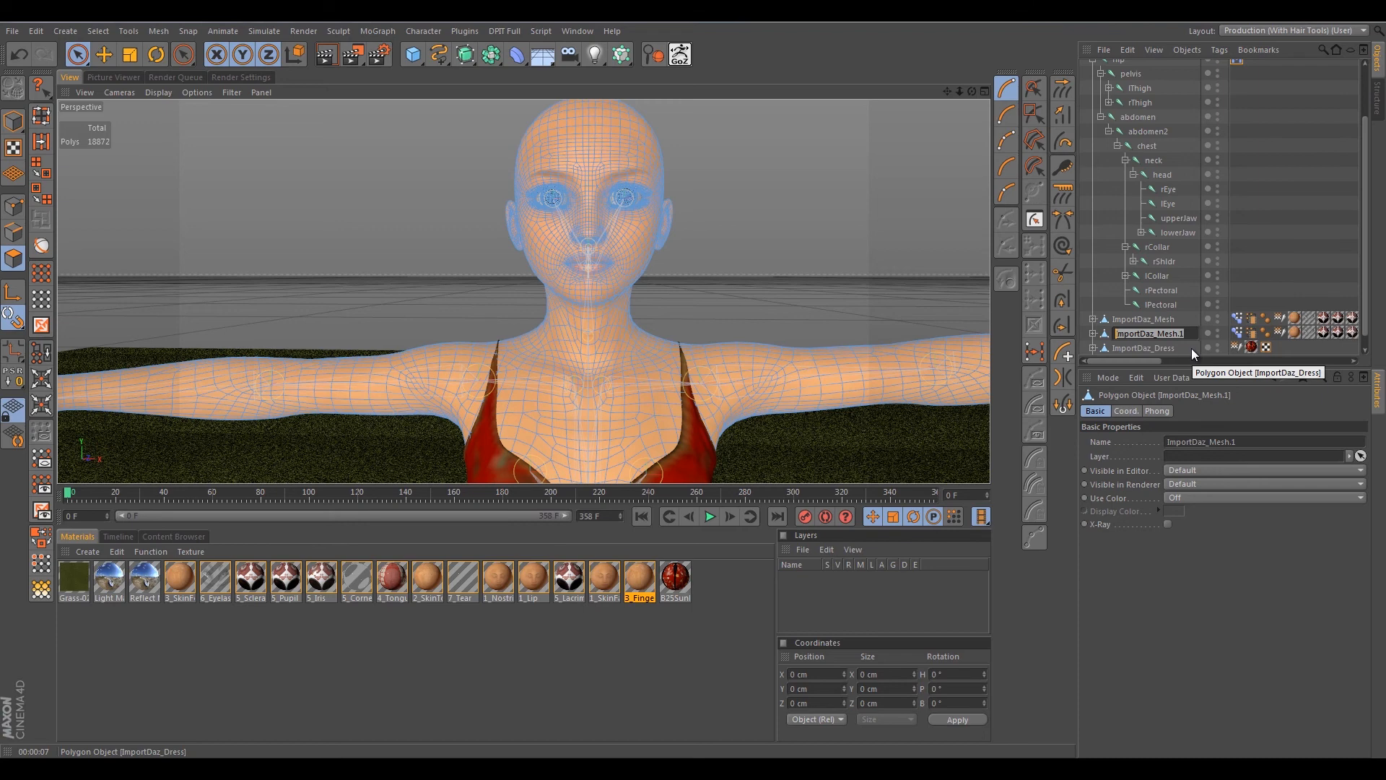
{"action": "type", "text": "Te"}
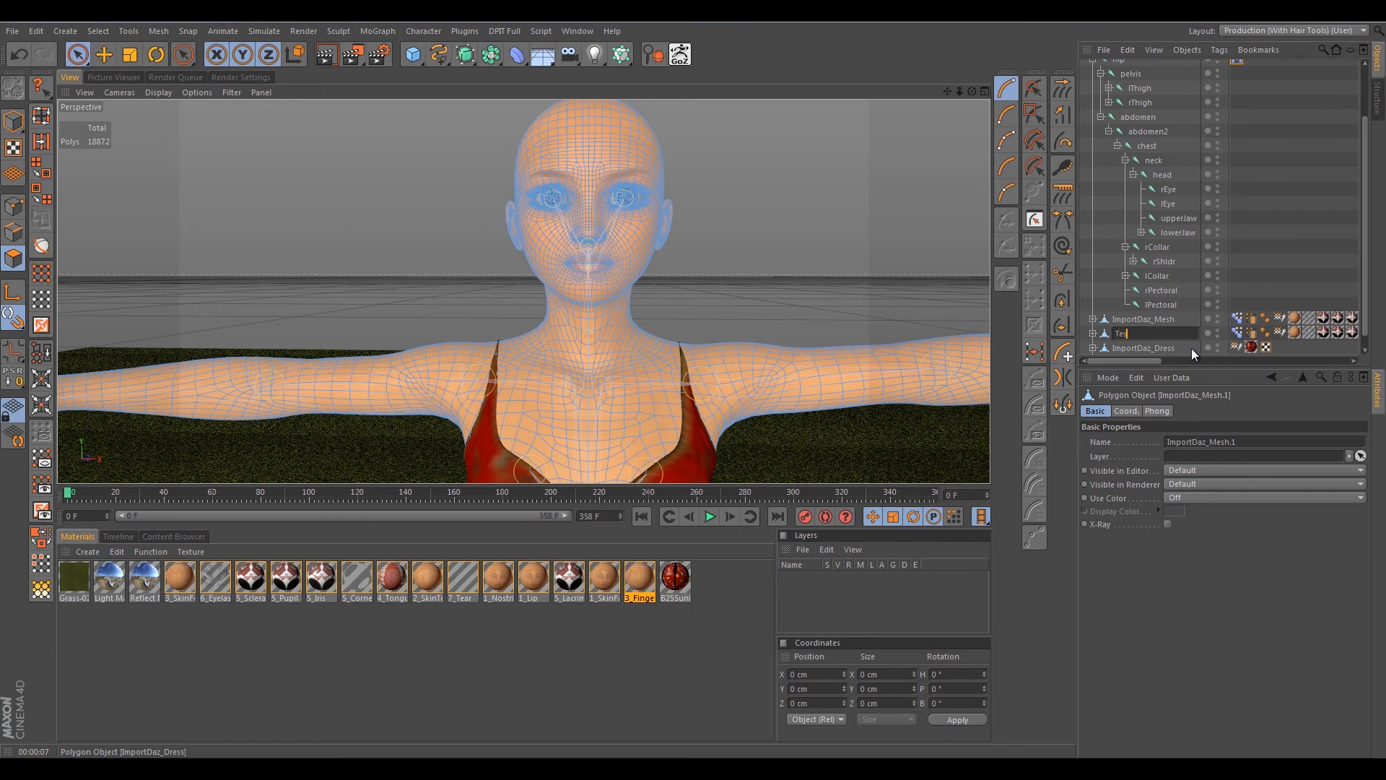
{"action": "type", "text": "sta_FR_Rig"}
{"action": "key", "text": "Return"}
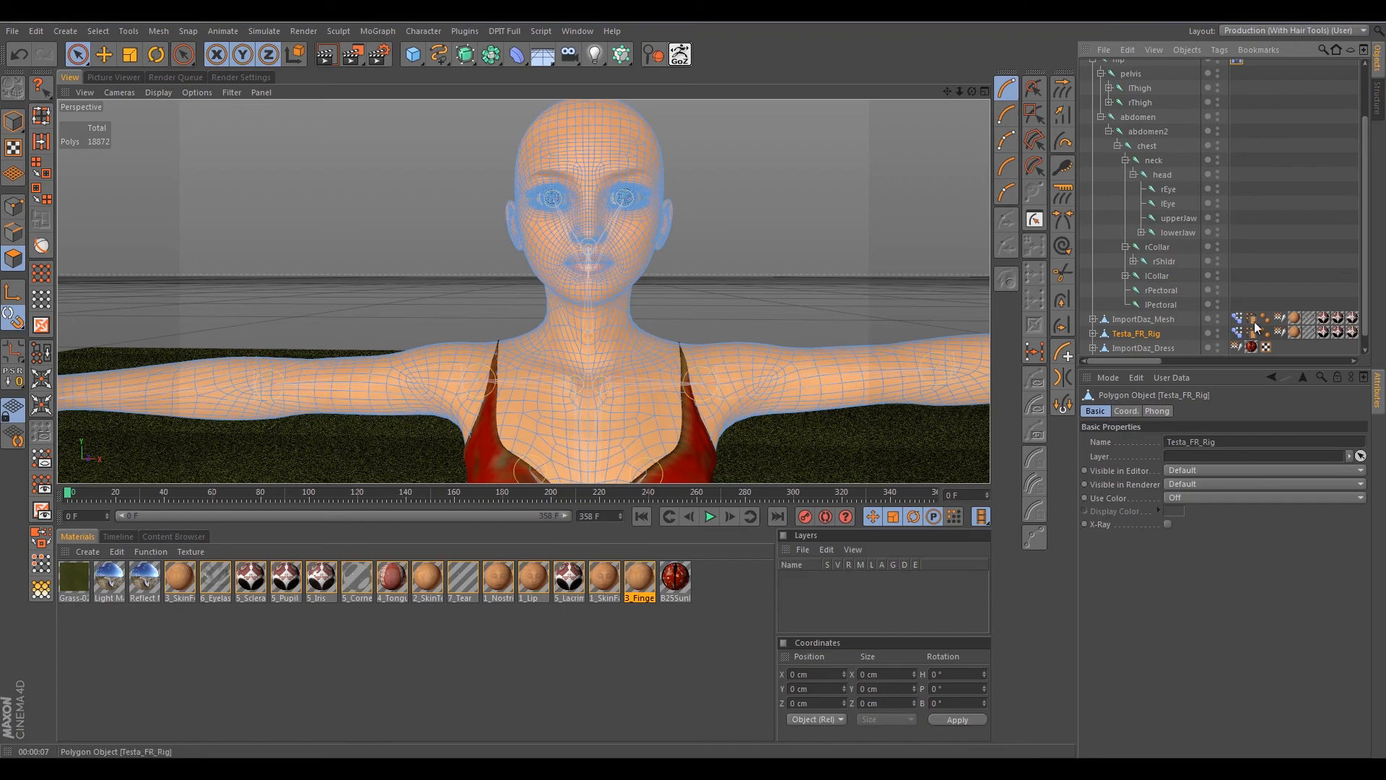
Turn off Deformed Editing in the viewport display settings so Testa_FR_Rig is edited in its undeformed position.
{"action": "left_click_drag", "start_coordinate": [670, 298], "coordinate": [754, 235], "text": "alt"}
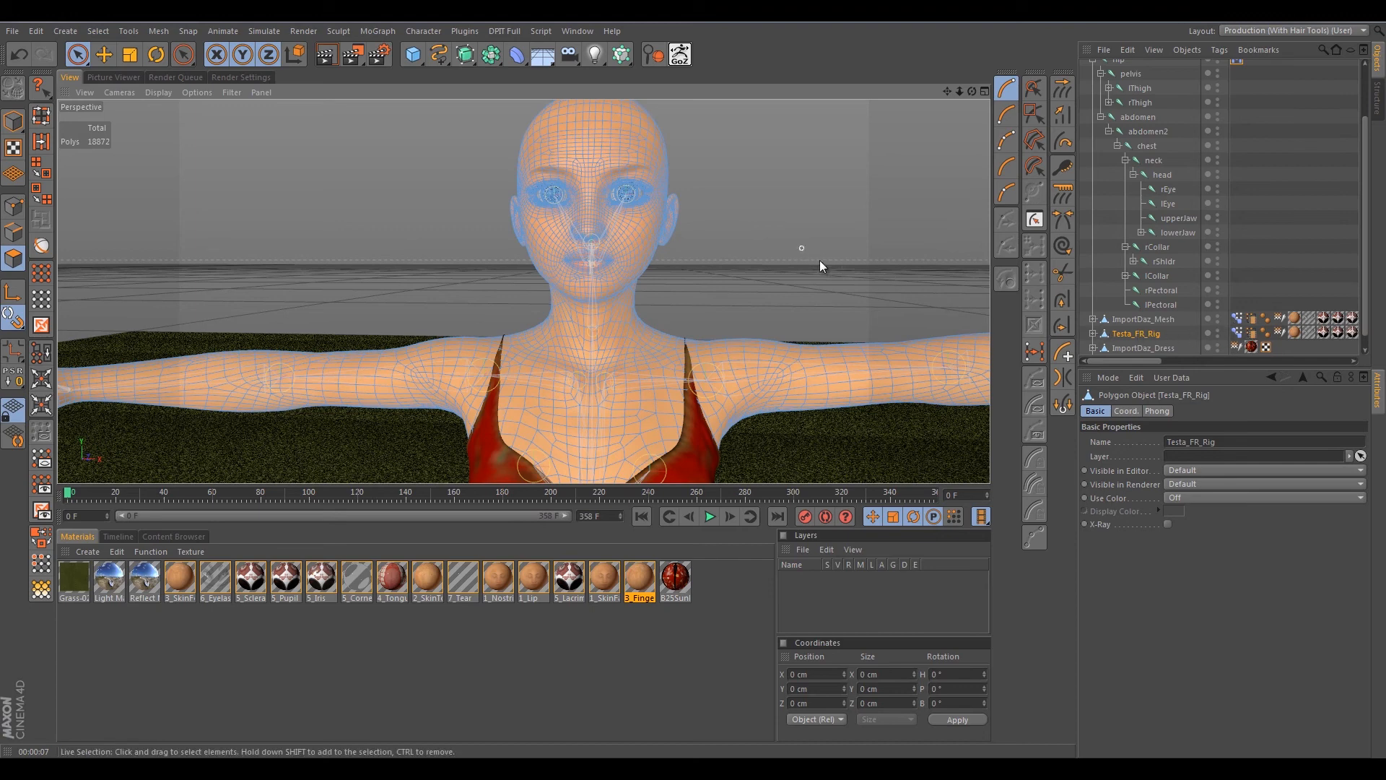
{"action": "key", "text": "shift+v"}
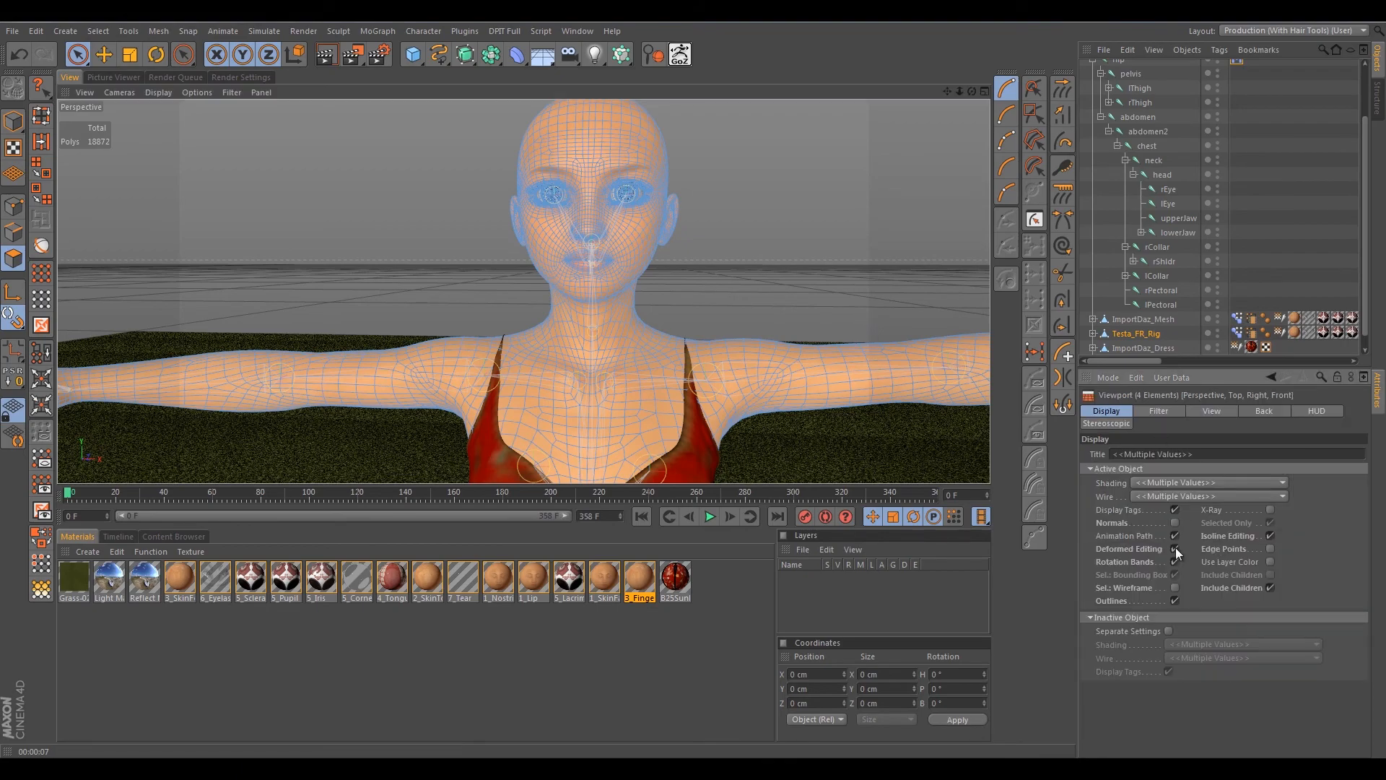
{"action": "left_click_drag", "start_coordinate": [794, 289], "coordinate": [721, 197], "text": "alt"}
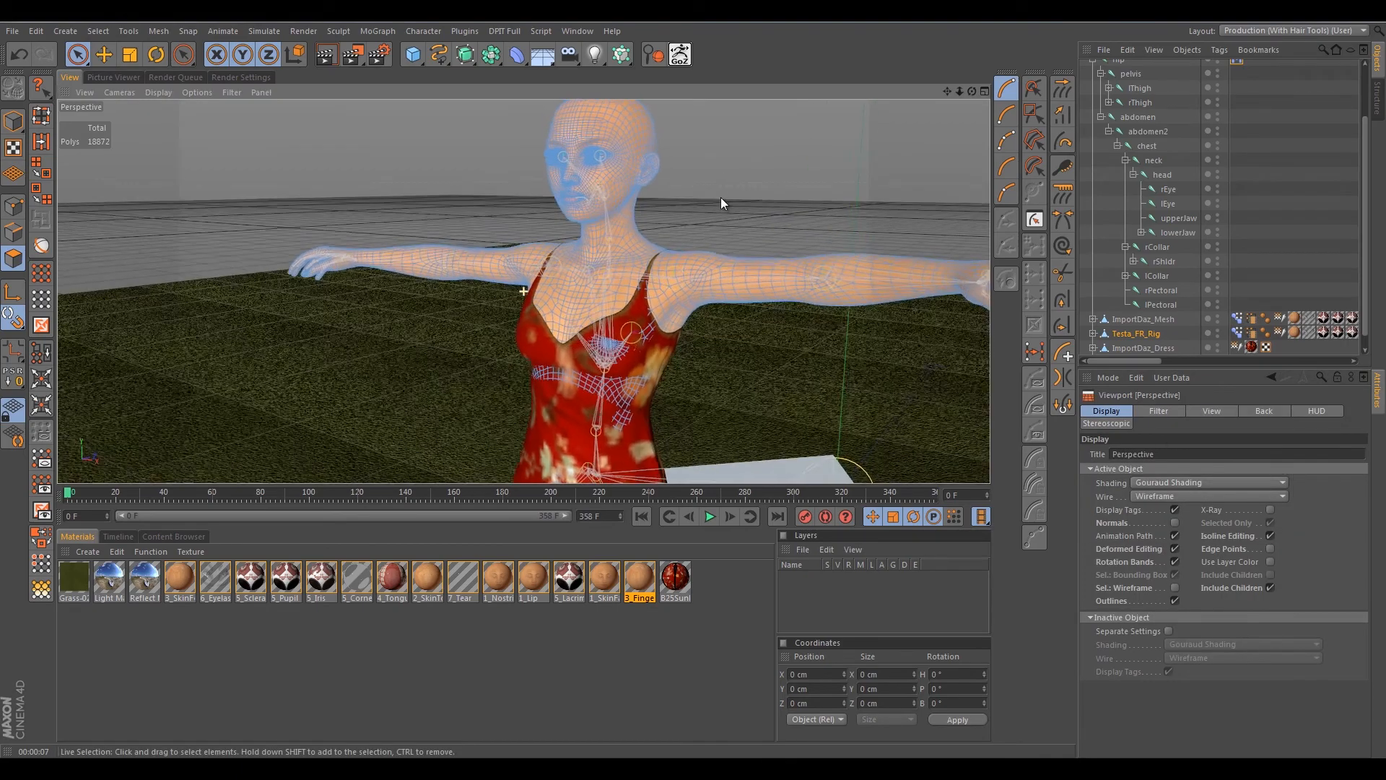
{"action": "scroll", "coordinate": [715, 198], "scroll_direction": "down", "scroll_amount": 10}
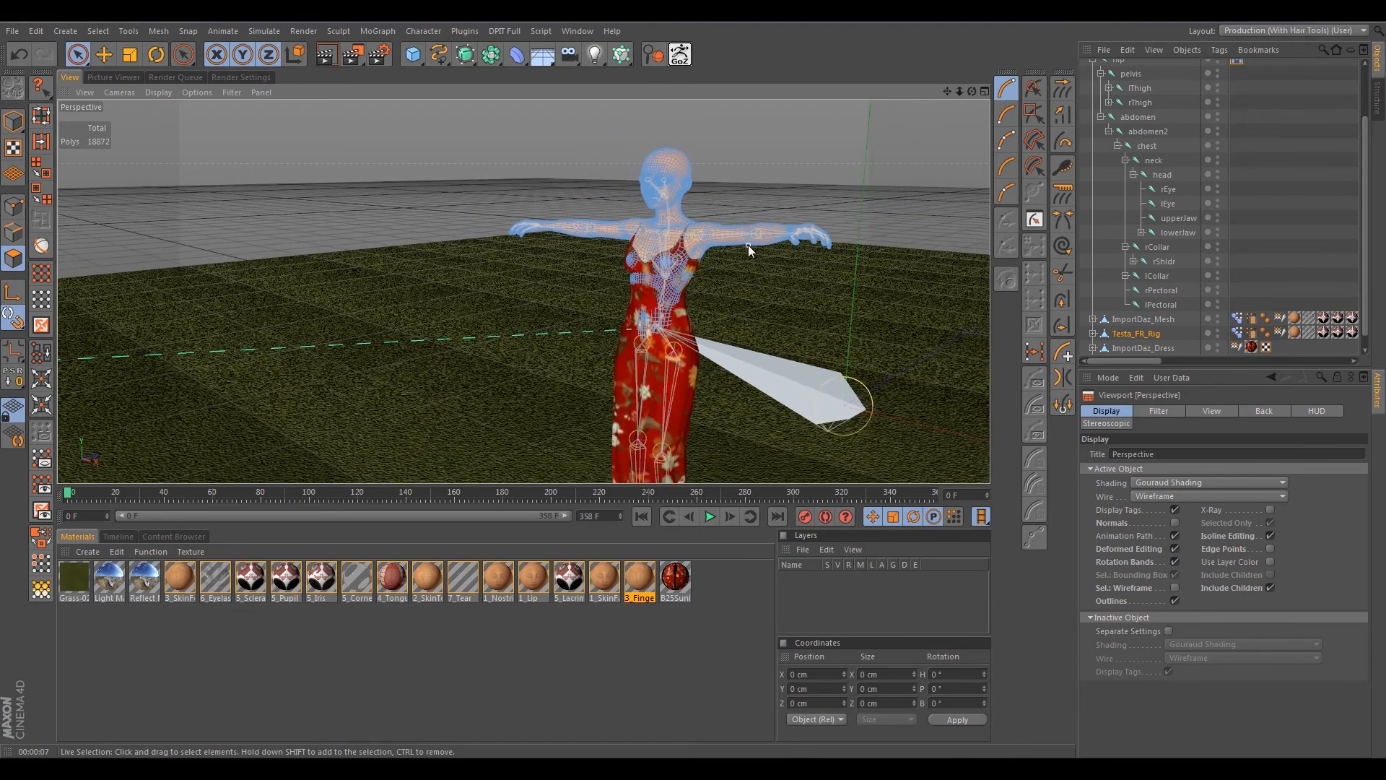
{"action": "left_click_drag", "start_coordinate": [797, 349], "coordinate": [664, 306], "text": "alt"}
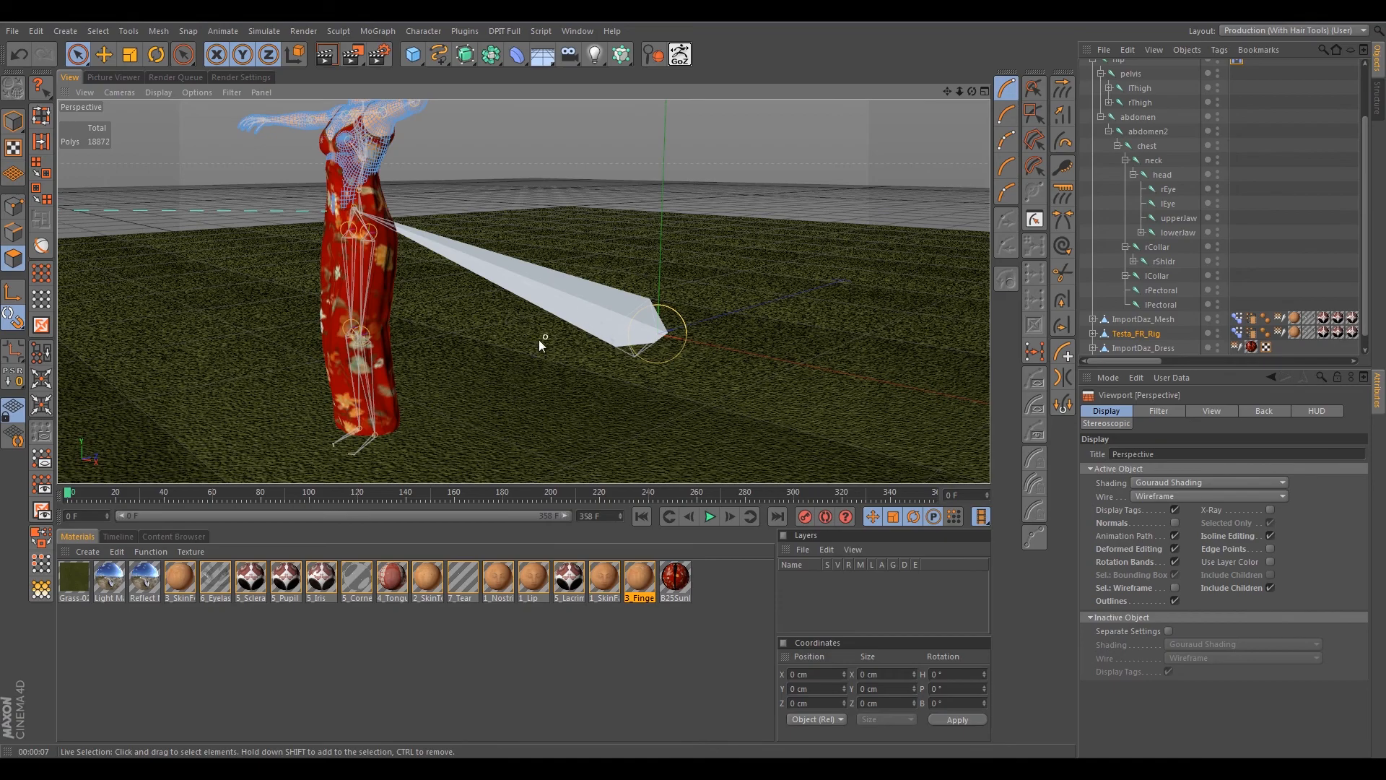
{"action": "left_click_drag", "start_coordinate": [509, 266], "coordinate": [613, 201], "text": "alt"}
{"action": "left_click", "coordinate": [1174, 548]}
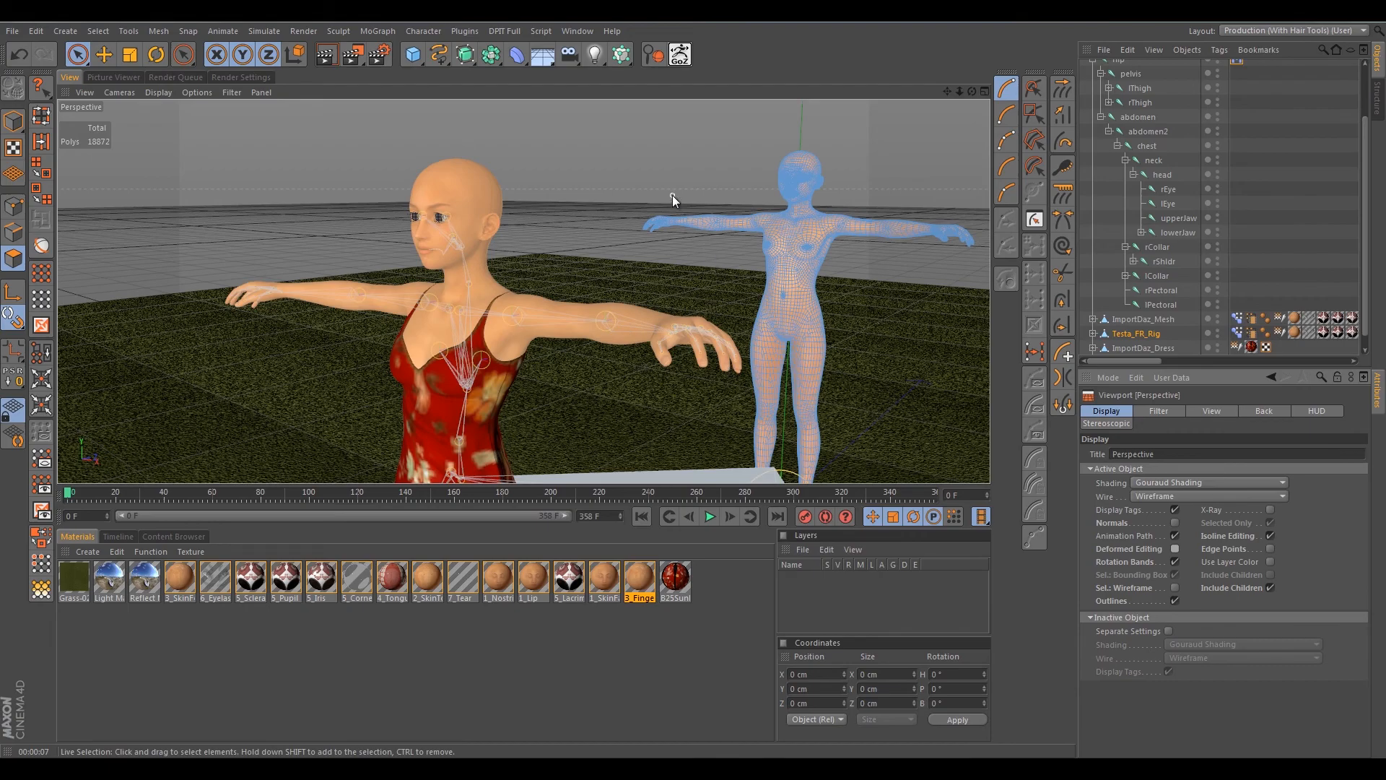
Examine the undeformed Testa_FR_Rig mesh from several angles, comparing its position with the rigged character and inspecting the head and neck.
{"action": "left_click_drag", "start_coordinate": [615, 196], "coordinate": [764, 282], "text": "alt"}
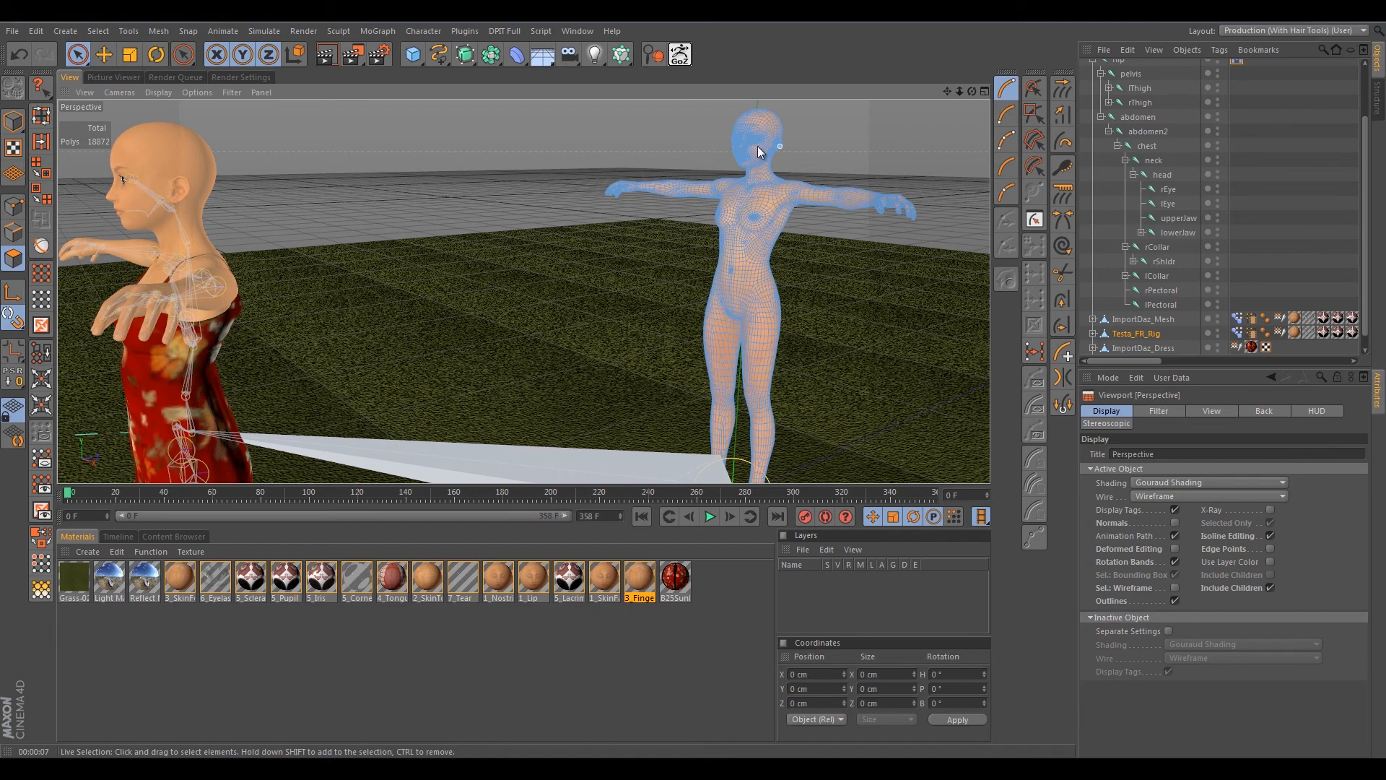
{"action": "scroll", "coordinate": [760, 154], "scroll_direction": "up", "scroll_amount": 6}
{"action": "scroll", "coordinate": [770, 172], "scroll_direction": "up", "scroll_amount": 2}
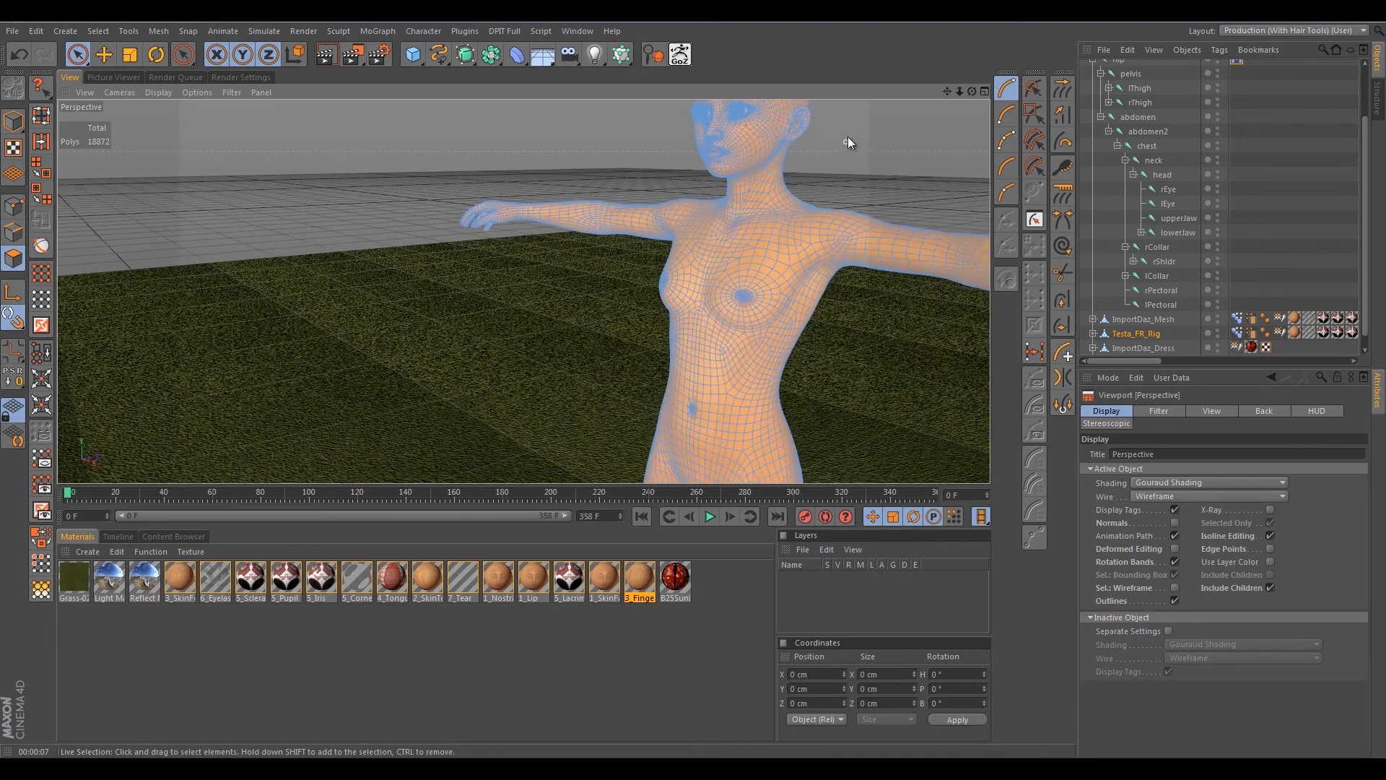
{"action": "left_click_drag", "start_coordinate": [851, 143], "coordinate": [866, 135], "text": "alt"}
{"action": "middle_click_drag", "start_coordinate": [859, 137], "coordinate": [738, 196], "text": "alt"}
{"action": "left_click_drag", "start_coordinate": [734, 189], "coordinate": [768, 182], "text": "alt"}
{"action": "scroll", "coordinate": [734, 185], "scroll_direction": "down", "scroll_amount": 10}
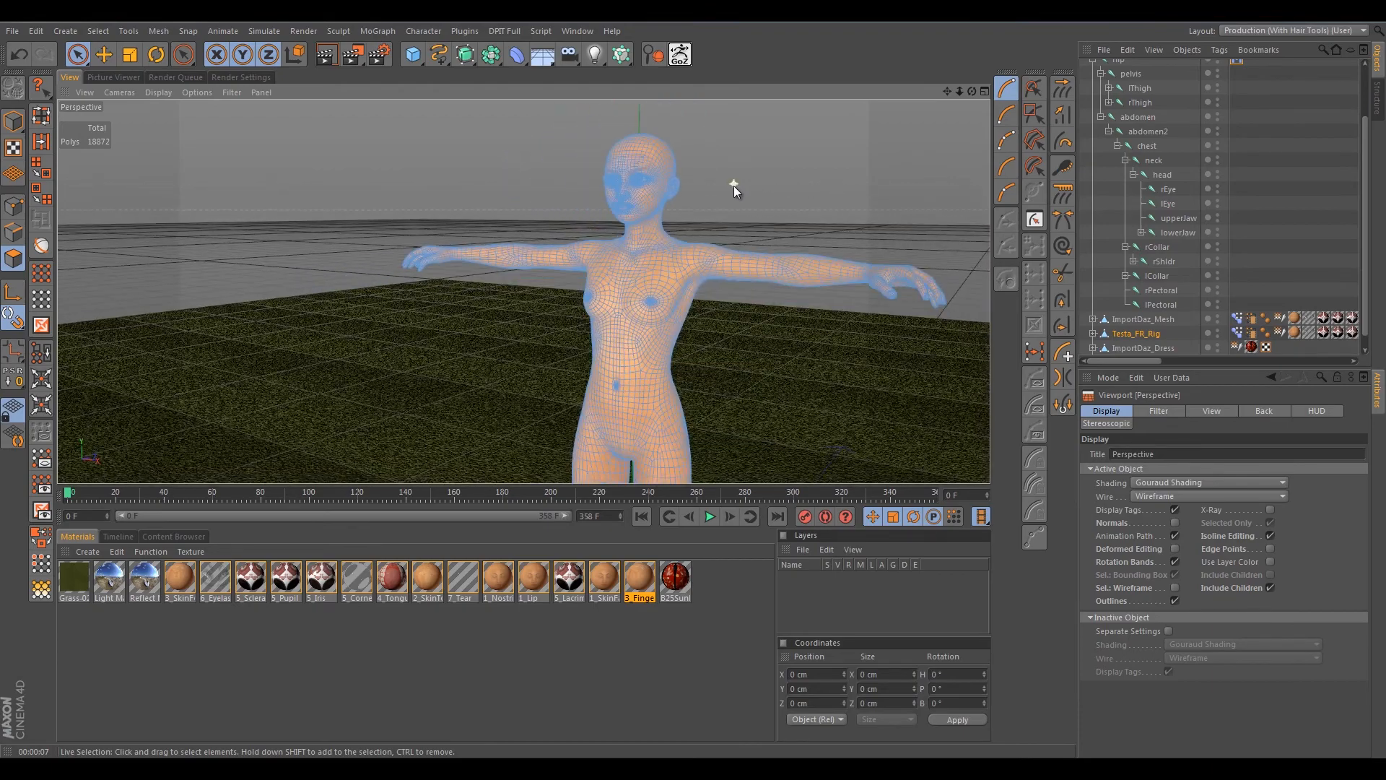
{"action": "scroll", "coordinate": [738, 186], "scroll_direction": "down", "scroll_amount": 3}
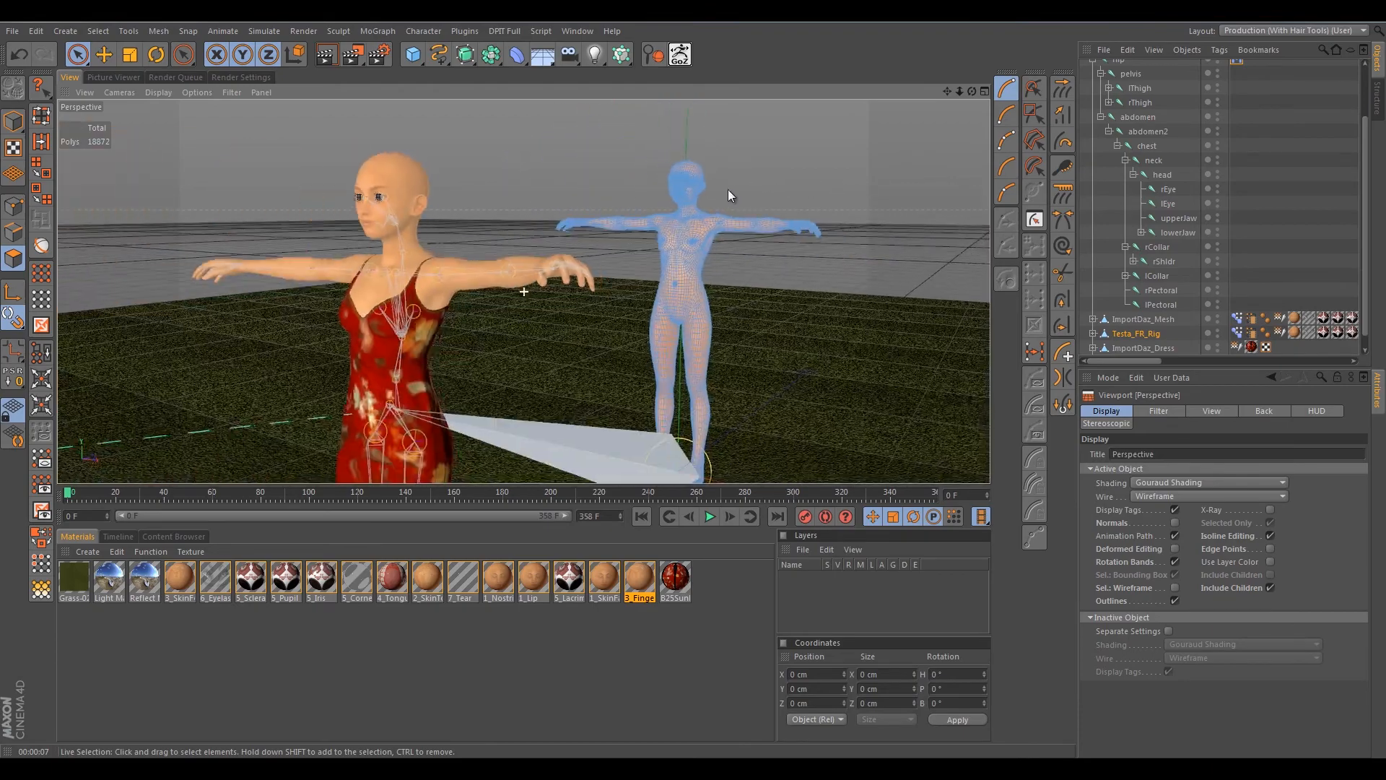
{"action": "left_click_drag", "start_coordinate": [728, 189], "coordinate": [478, 192], "text": "alt"}
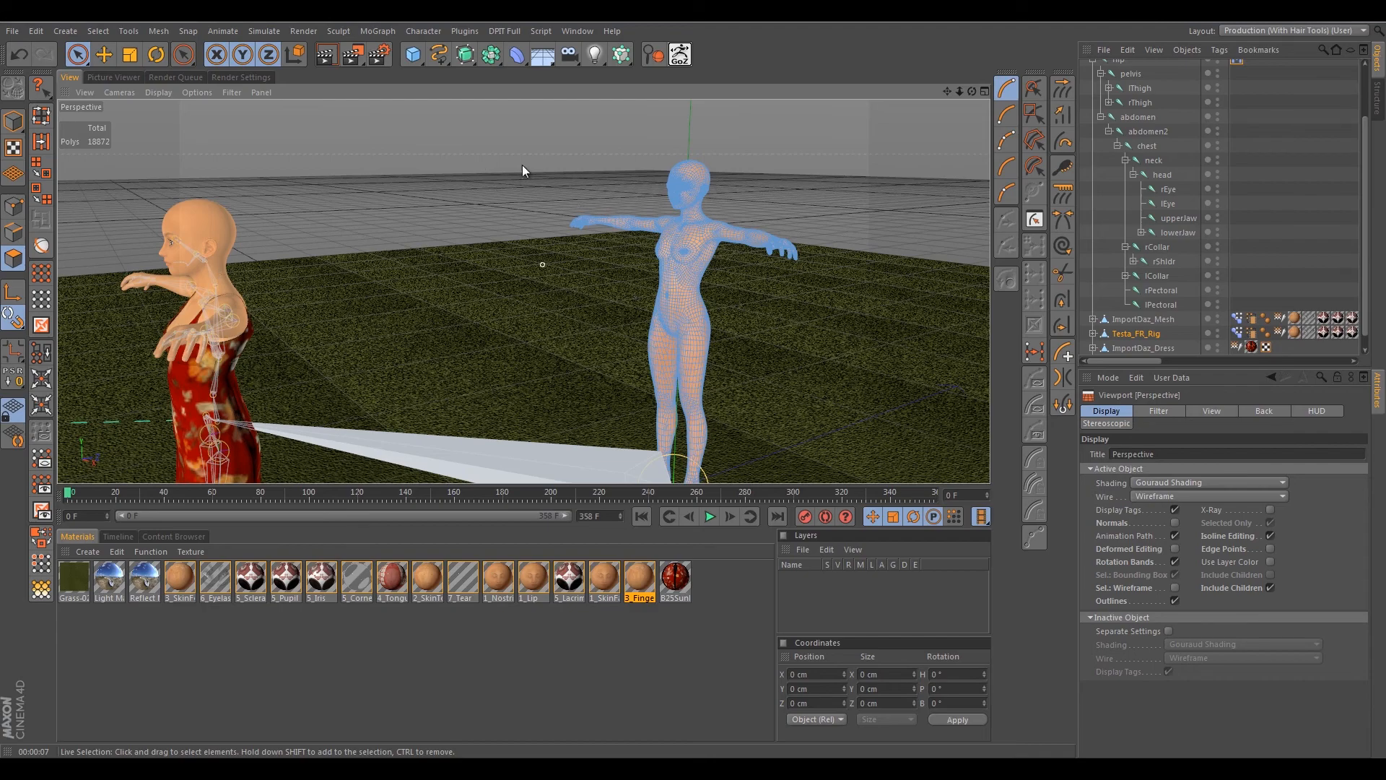
{"action": "left_click_drag", "start_coordinate": [332, 195], "coordinate": [375, 189], "text": "alt"}
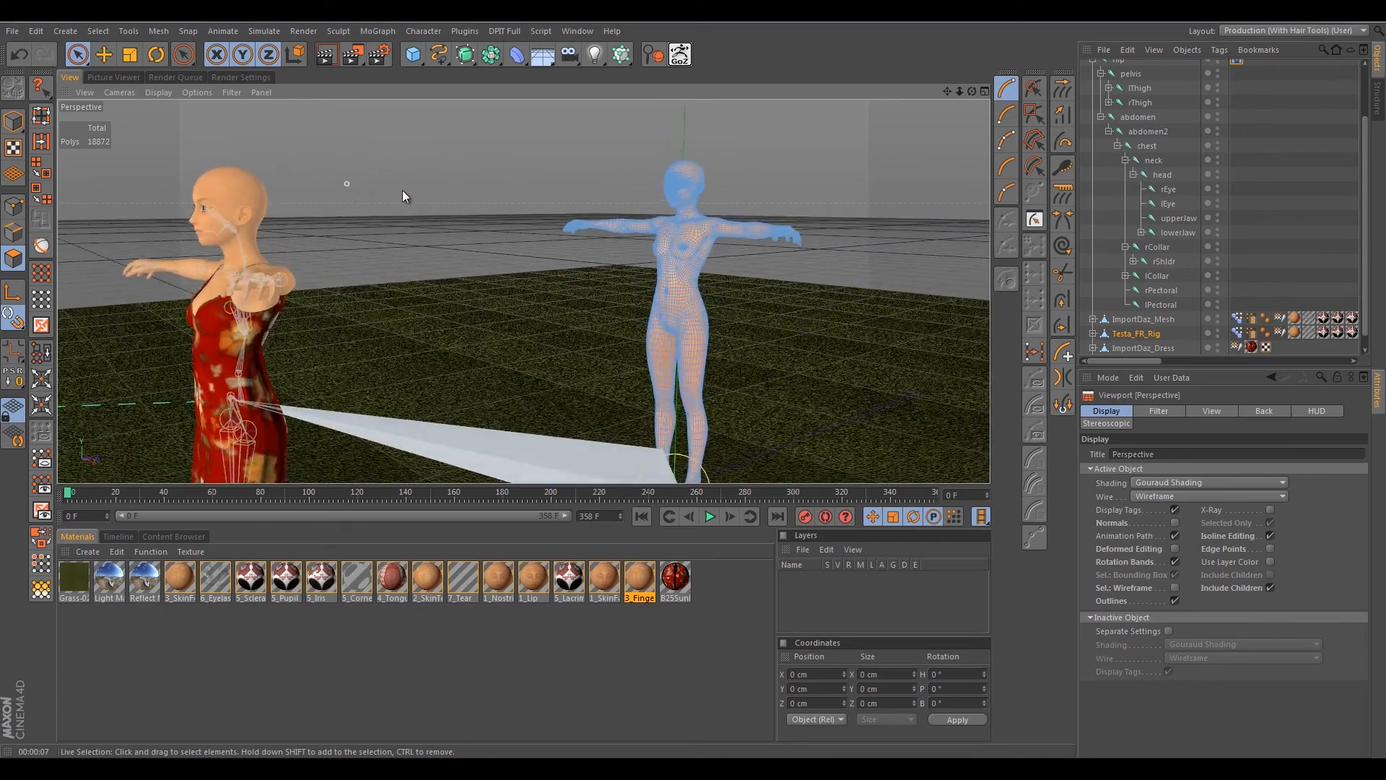
{"action": "scroll", "coordinate": [735, 176], "scroll_direction": "up", "scroll_amount": 8}
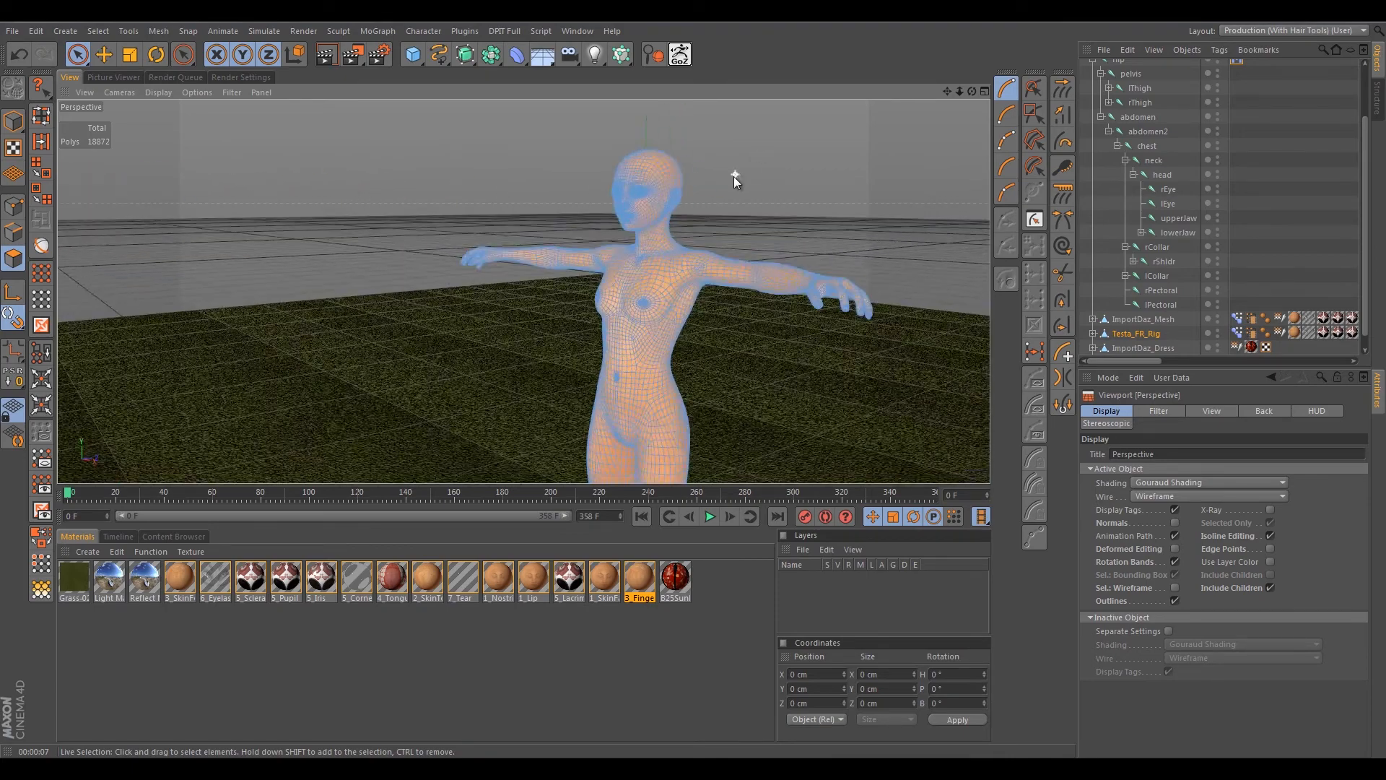
{"action": "scroll", "coordinate": [561, 227], "scroll_direction": "up", "scroll_amount": 1}
{"action": "scroll", "coordinate": [561, 227], "scroll_direction": "up", "scroll_amount": 6}
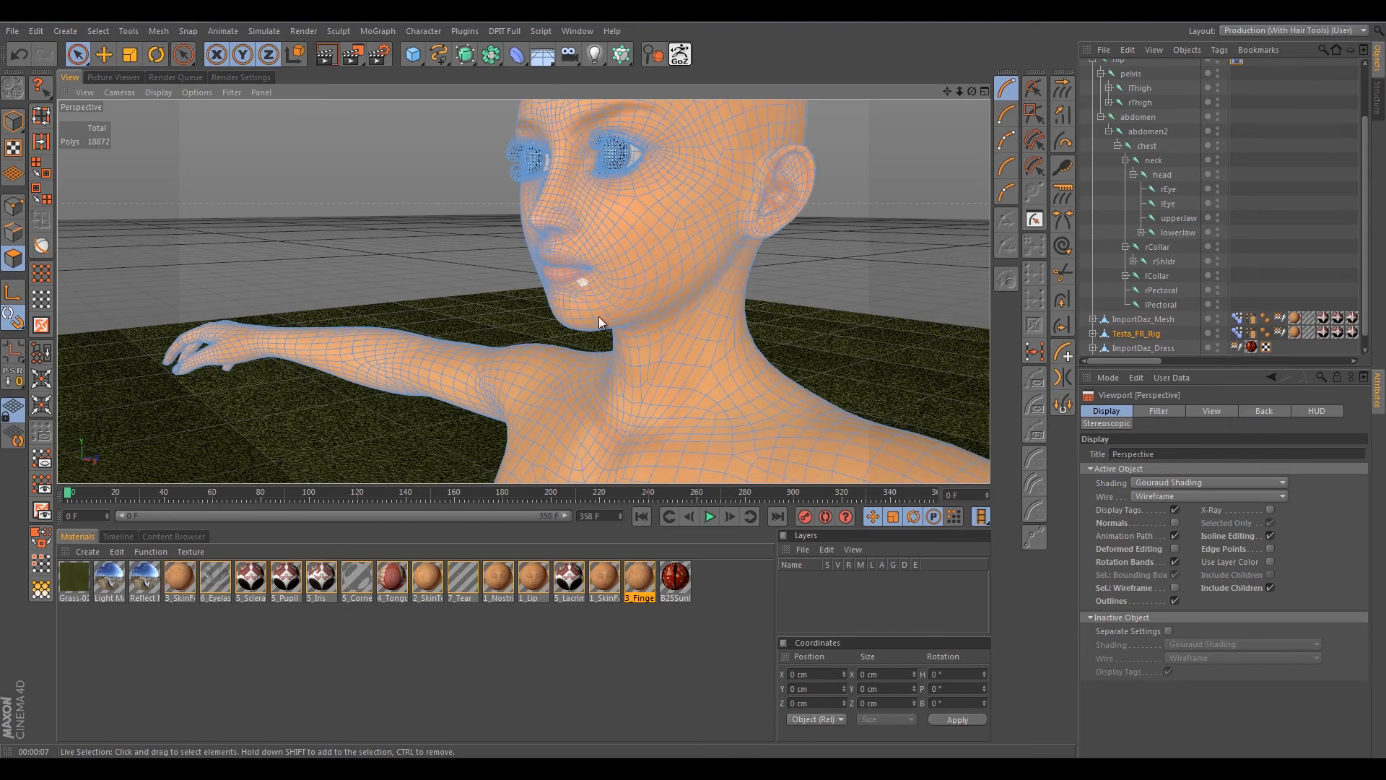
{"action": "scroll", "coordinate": [855, 171], "scroll_direction": "down", "scroll_amount": 3}
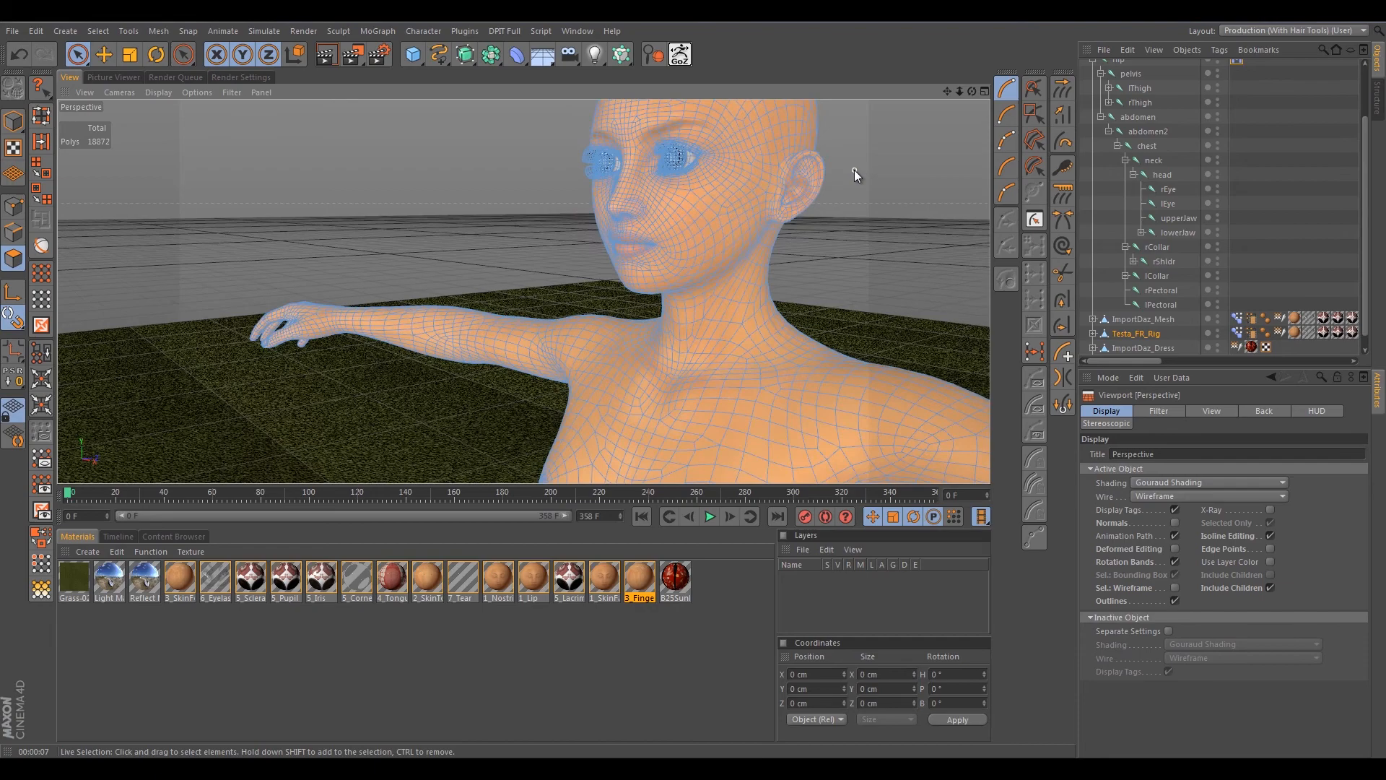
{"action": "left_click_drag", "start_coordinate": [851, 167], "coordinate": [714, 206], "text": "alt"}
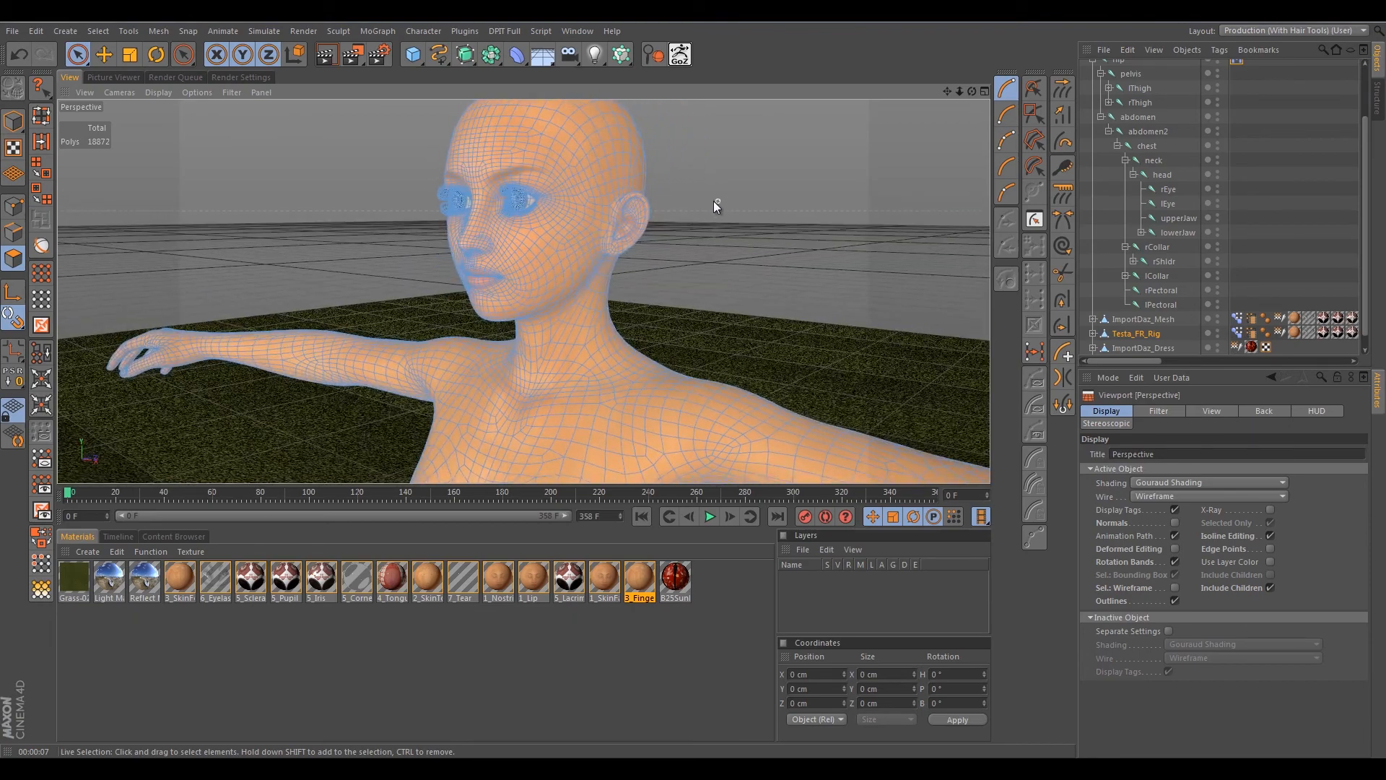
{"action": "scroll", "coordinate": [693, 197], "scroll_direction": "down", "scroll_amount": 10}
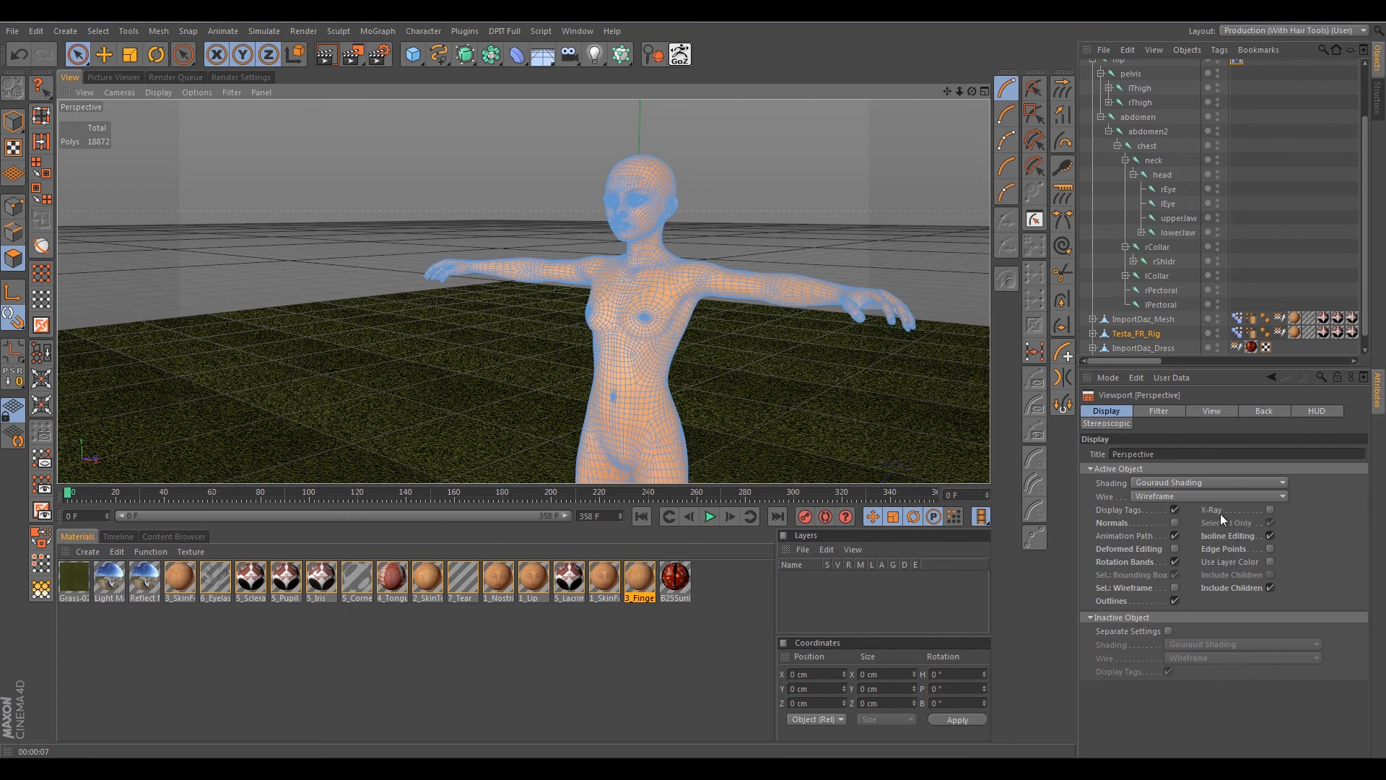
Turn Deformed Editing back on in the viewport display settings so Testa_FR_Rig is edited in the rigged character's pose.
{"action": "left_click", "coordinate": [1175, 549]}
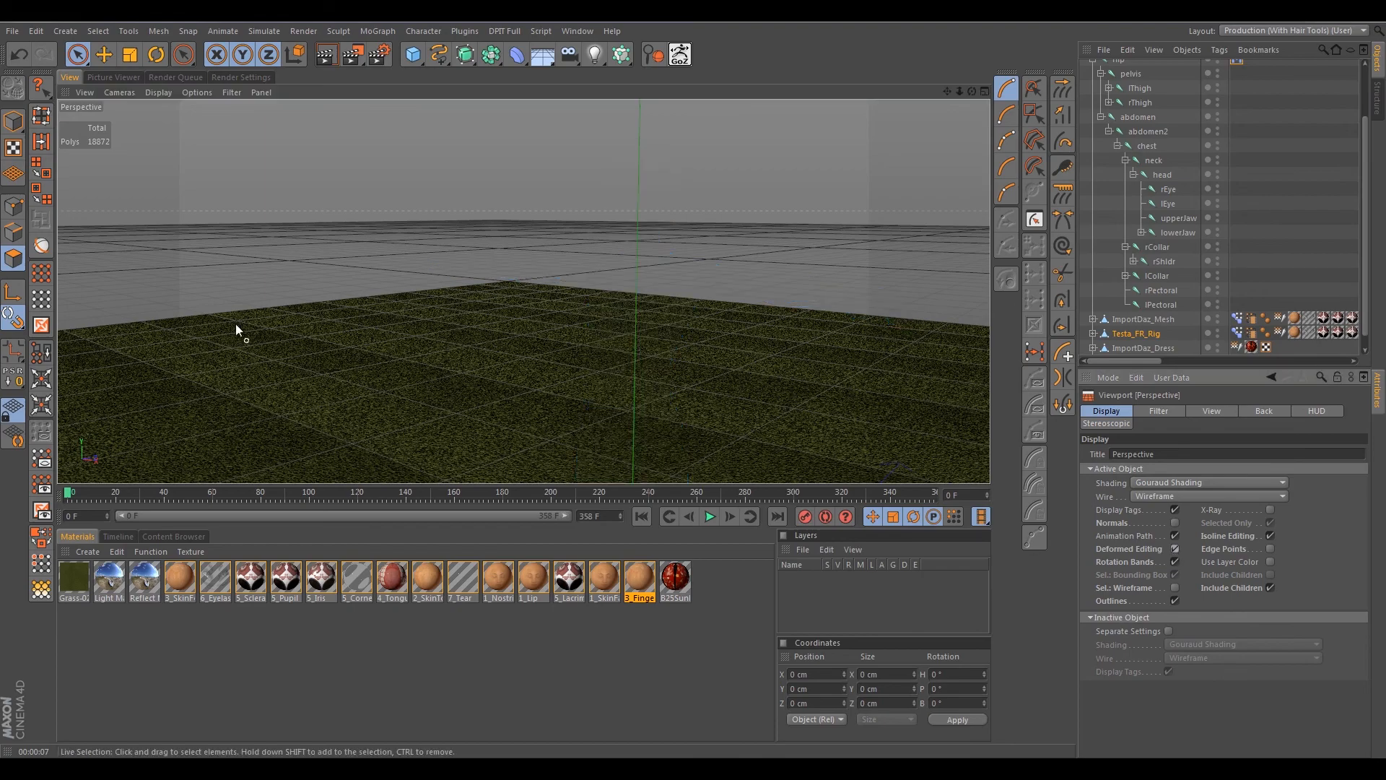
{"action": "mouse_move", "coordinate": [234, 311]}
{"action": "middle_mouse_down", "text": "alt"}
{"action": "mouse_move", "coordinate": [362, 260]}
{"action": "mouse_move", "coordinate": [400, 301]}
{"action": "middle_mouse_up", "text": "alt"}
{"action": "mouse_move", "coordinate": [517, 333]}
{"action": "right_mouse_down", "text": "alt"}
{"action": "mouse_move", "coordinate": [518, 348]}
{"action": "mouse_move", "coordinate": [644, 375]}
{"action": "right_mouse_up", "text": "alt"}
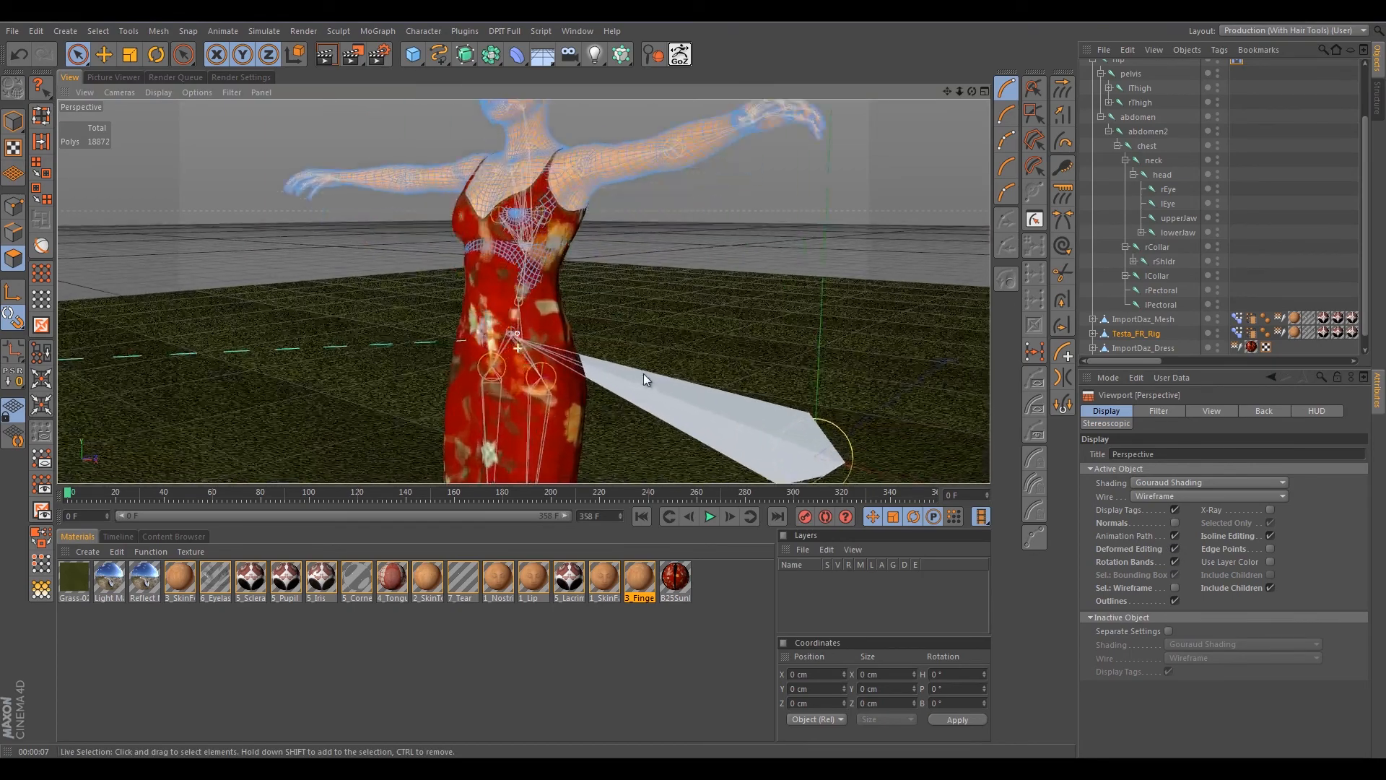
{"action": "mouse_move", "coordinate": [512, 276]}
{"action": "left_mouse_down", "text": "alt"}
{"action": "mouse_move", "coordinate": [526, 285]}
{"action": "mouse_move", "coordinate": [507, 297]}
{"action": "left_mouse_up", "text": "alt"}
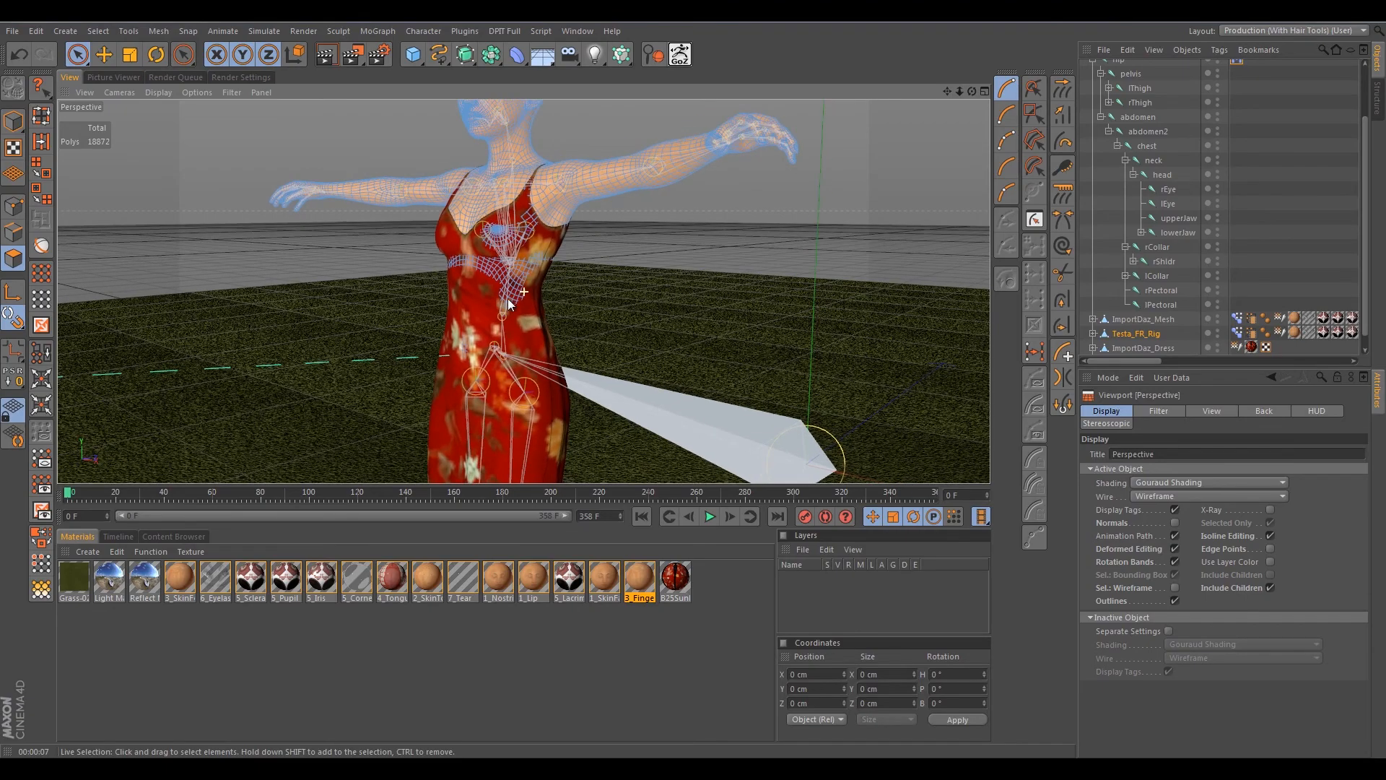
{"action": "left_click_drag", "start_coordinate": [332, 145], "coordinate": [429, 218], "text": "alt"}
{"action": "middle_click_drag", "start_coordinate": [423, 221], "coordinate": [417, 305], "text": "alt"}
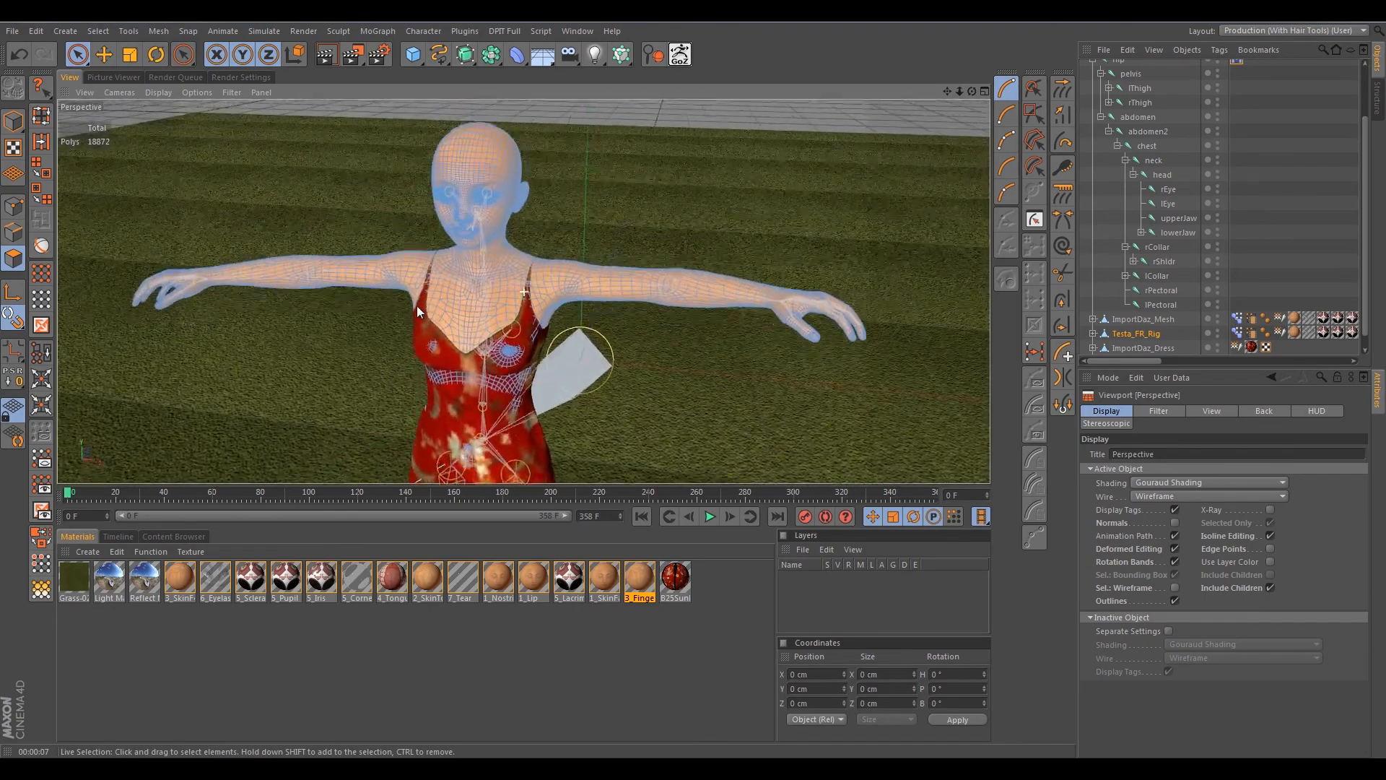
Examine the head, face and neck mesh of Testa_FR_Rig in the Perspective and Front views to judge which polygons FaceRobot needs.
{"action": "right_click_drag", "start_coordinate": [476, 226], "coordinate": [504, 223], "text": "alt"}
{"action": "left_click_drag", "start_coordinate": [563, 224], "coordinate": [630, 358], "text": "alt"}
{"action": "scroll", "coordinate": [518, 348], "scroll_direction": "up", "scroll_amount": 3}
{"action": "scroll", "coordinate": [498, 339], "scroll_direction": "up", "scroll_amount": 6}
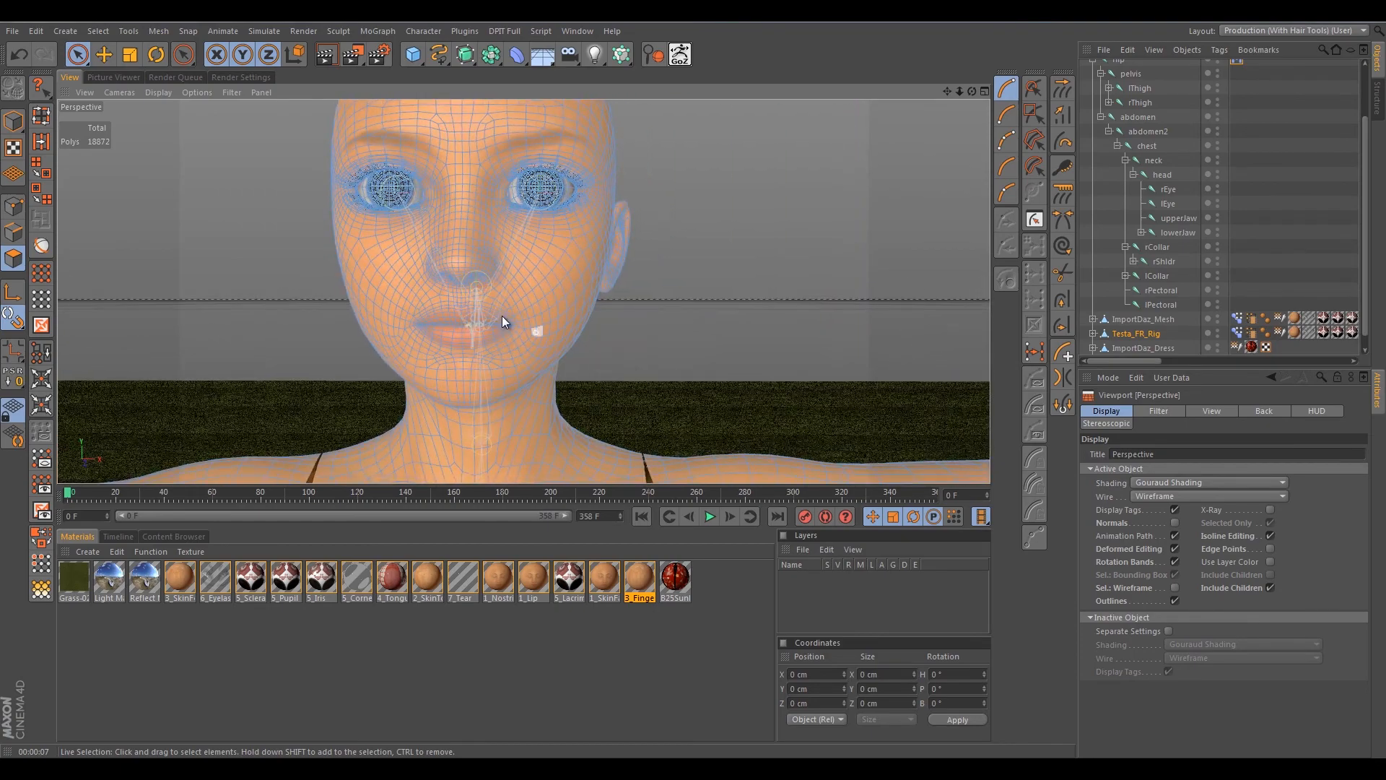
{"action": "middle_click", "coordinate": [495, 321]}
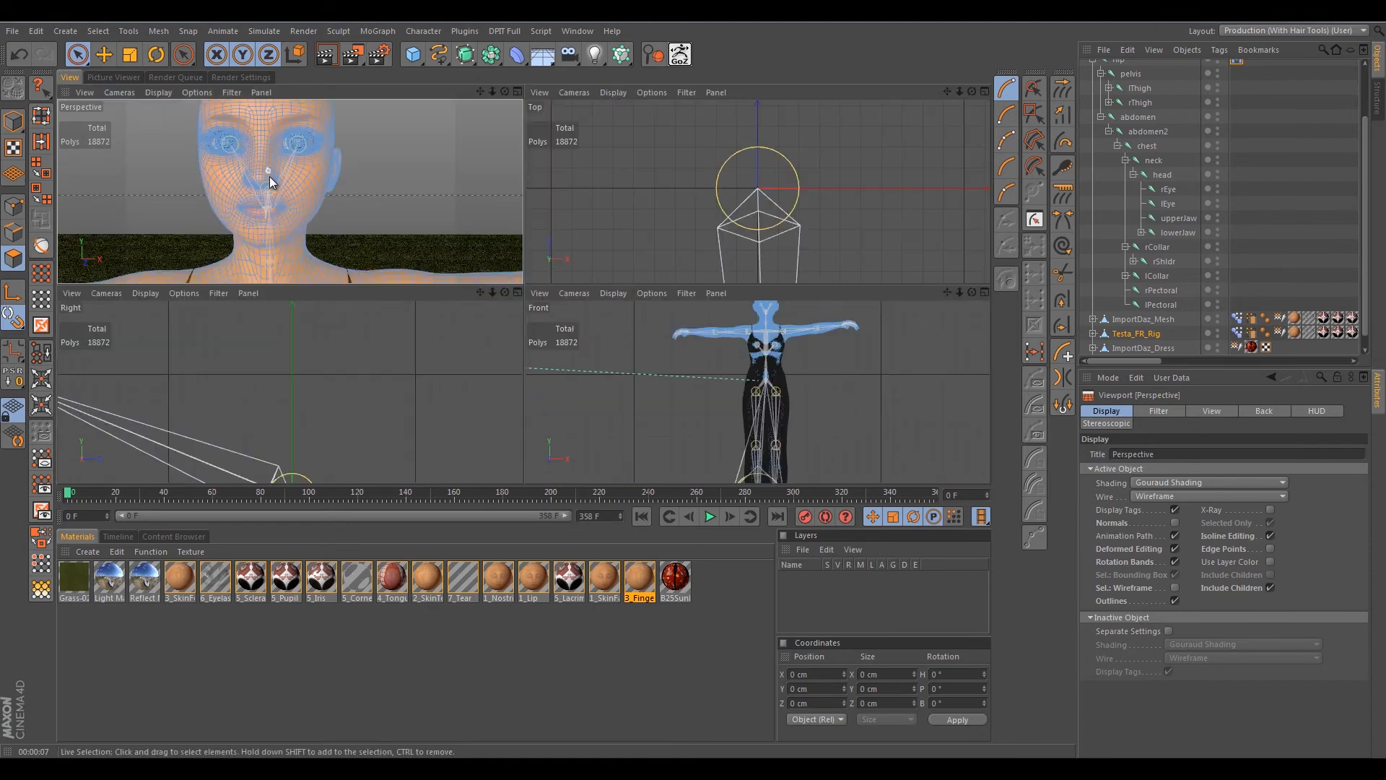
{"action": "middle_click", "coordinate": [591, 353]}
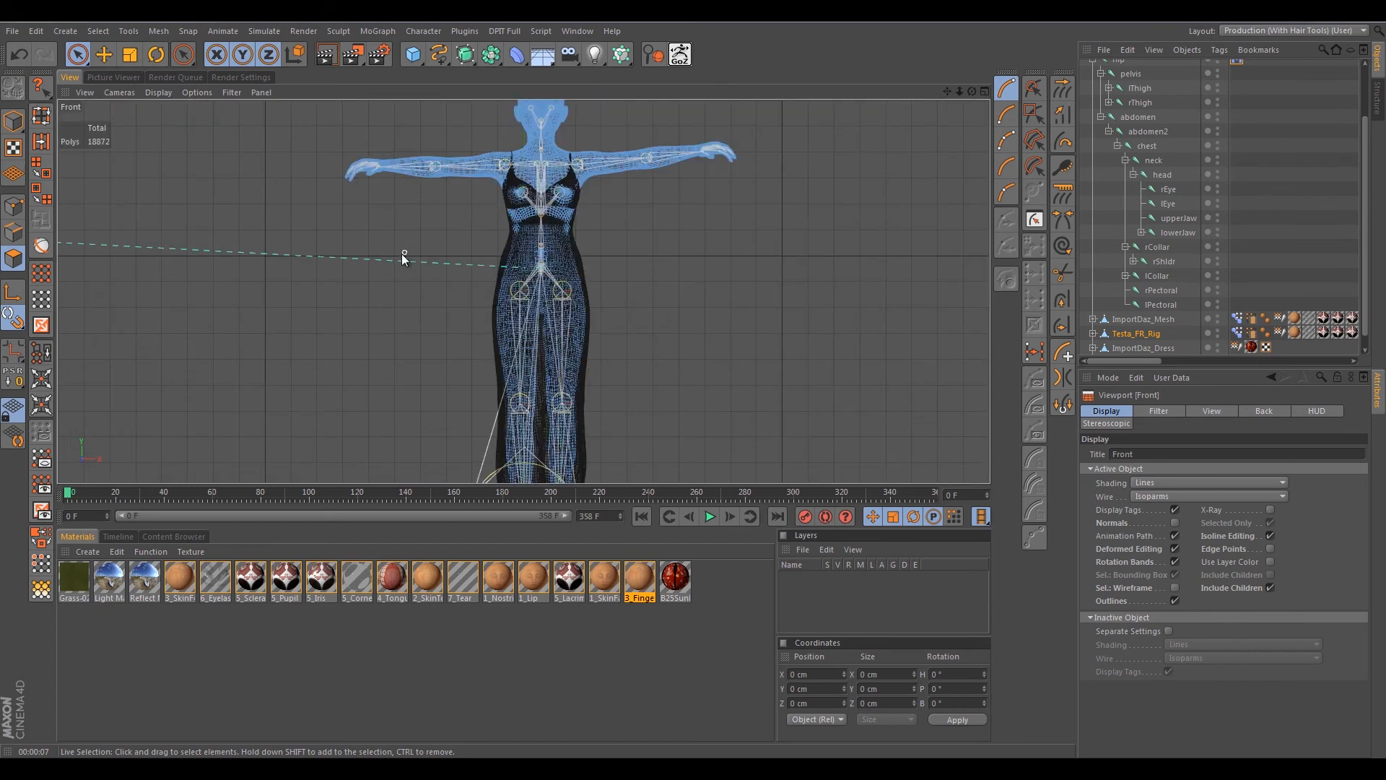
{"action": "scroll", "coordinate": [674, 296], "scroll_direction": "up", "scroll_amount": 10}
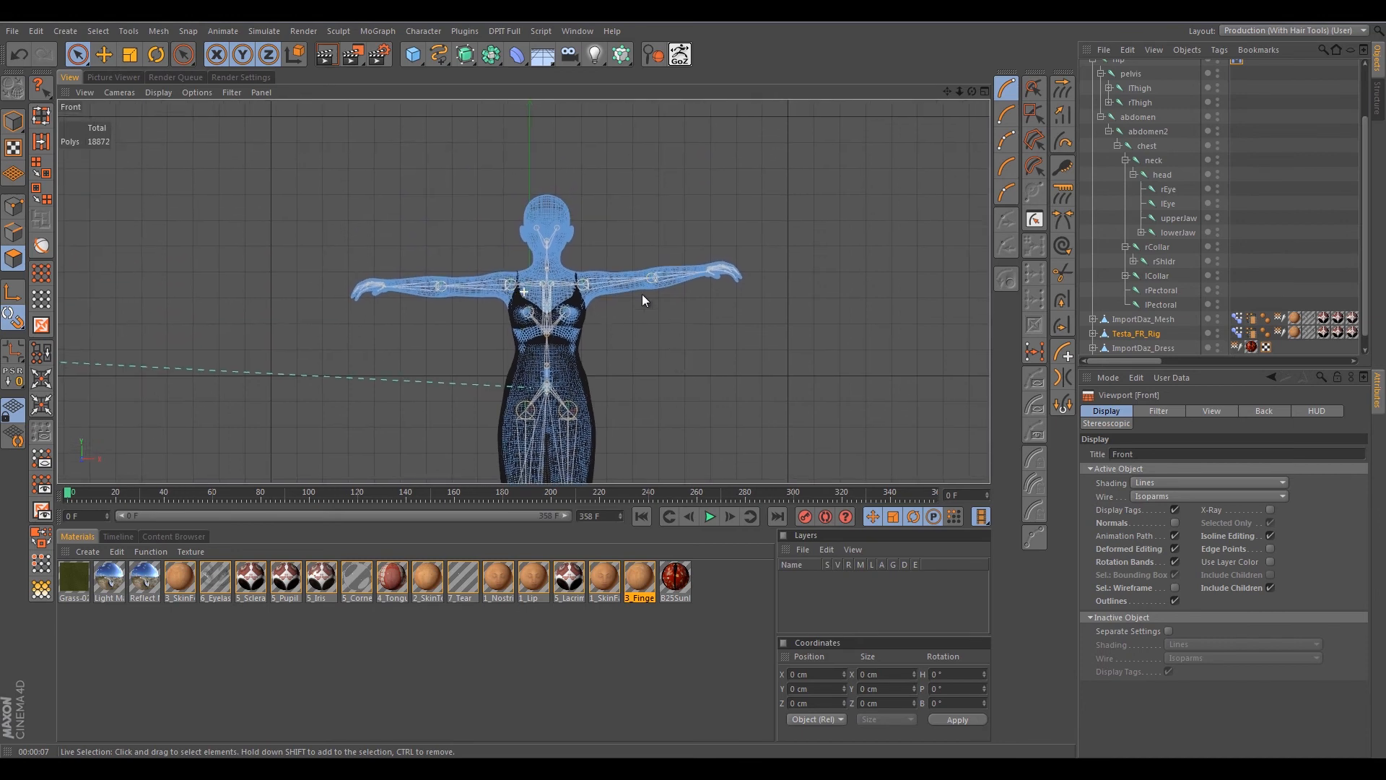
{"action": "scroll", "coordinate": [631, 293], "scroll_direction": "up", "scroll_amount": 3}
{"action": "mouse_move", "coordinate": [427, 167]}
{"action": "middle_mouse_down", "text": "alt"}
{"action": "mouse_move", "coordinate": [578, 360]}
{"action": "mouse_move", "coordinate": [646, 371]}
{"action": "mouse_move", "coordinate": [623, 352]}
{"action": "middle_mouse_up", "text": "alt"}
{"action": "scroll", "coordinate": [604, 343], "scroll_direction": "up", "scroll_amount": 4}
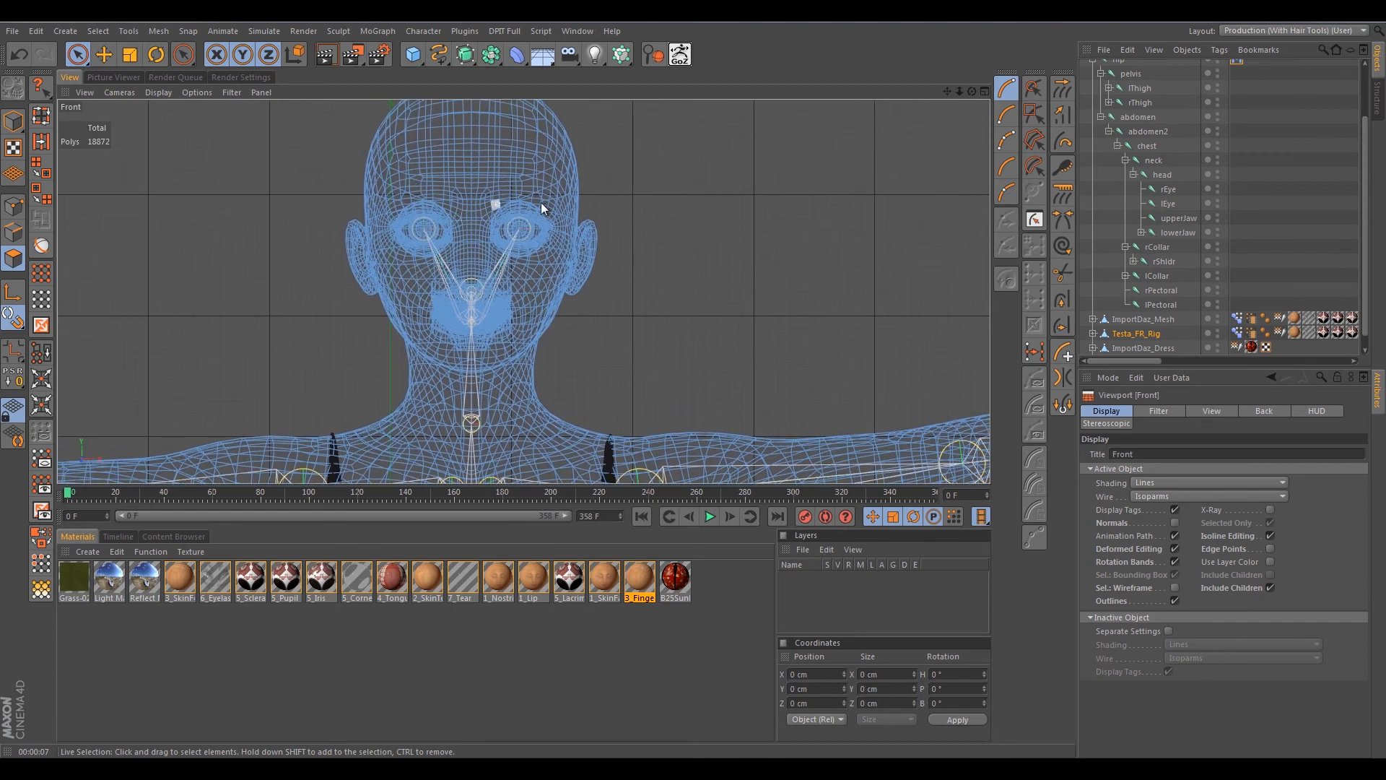
{"action": "middle_click_drag", "start_coordinate": [659, 253], "coordinate": [699, 302], "text": "alt"}
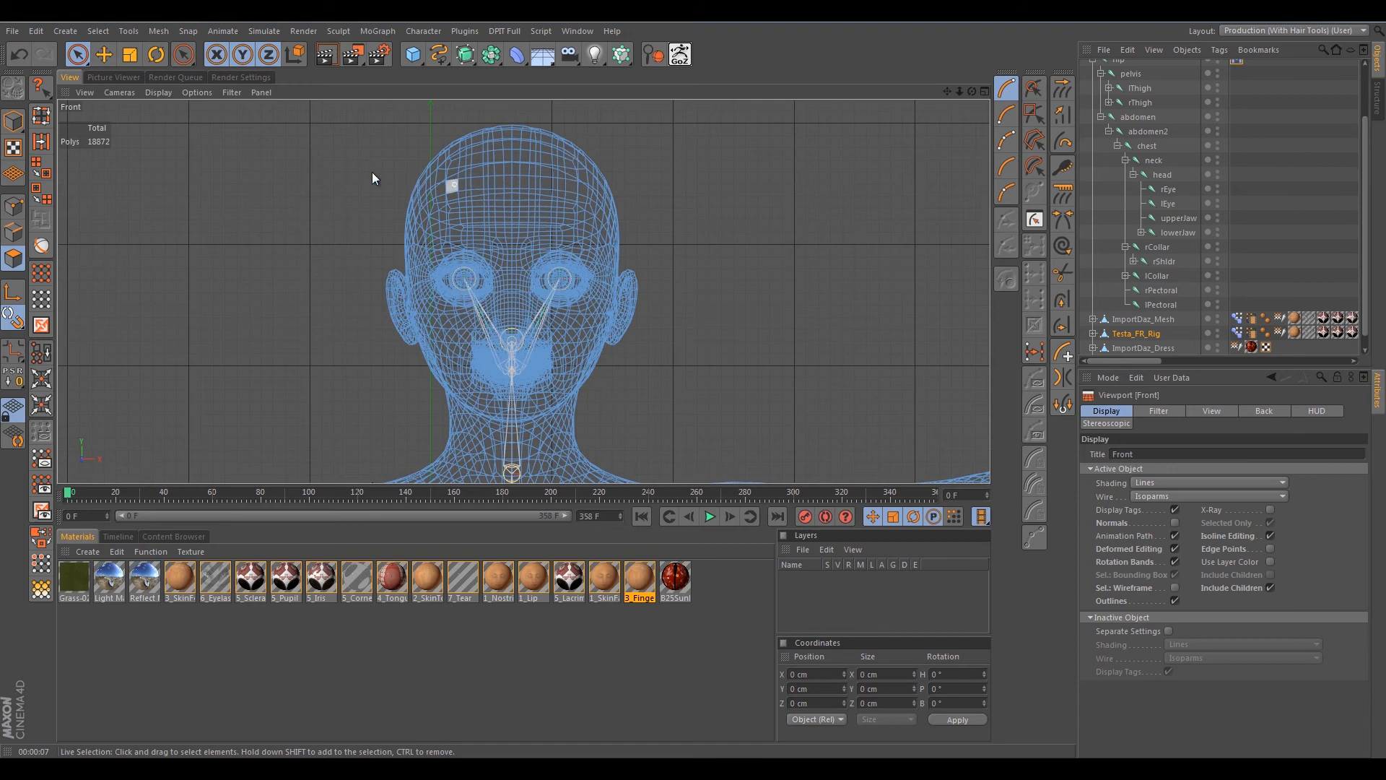
{"action": "scroll", "coordinate": [319, 207], "scroll_direction": "down", "scroll_amount": 3}
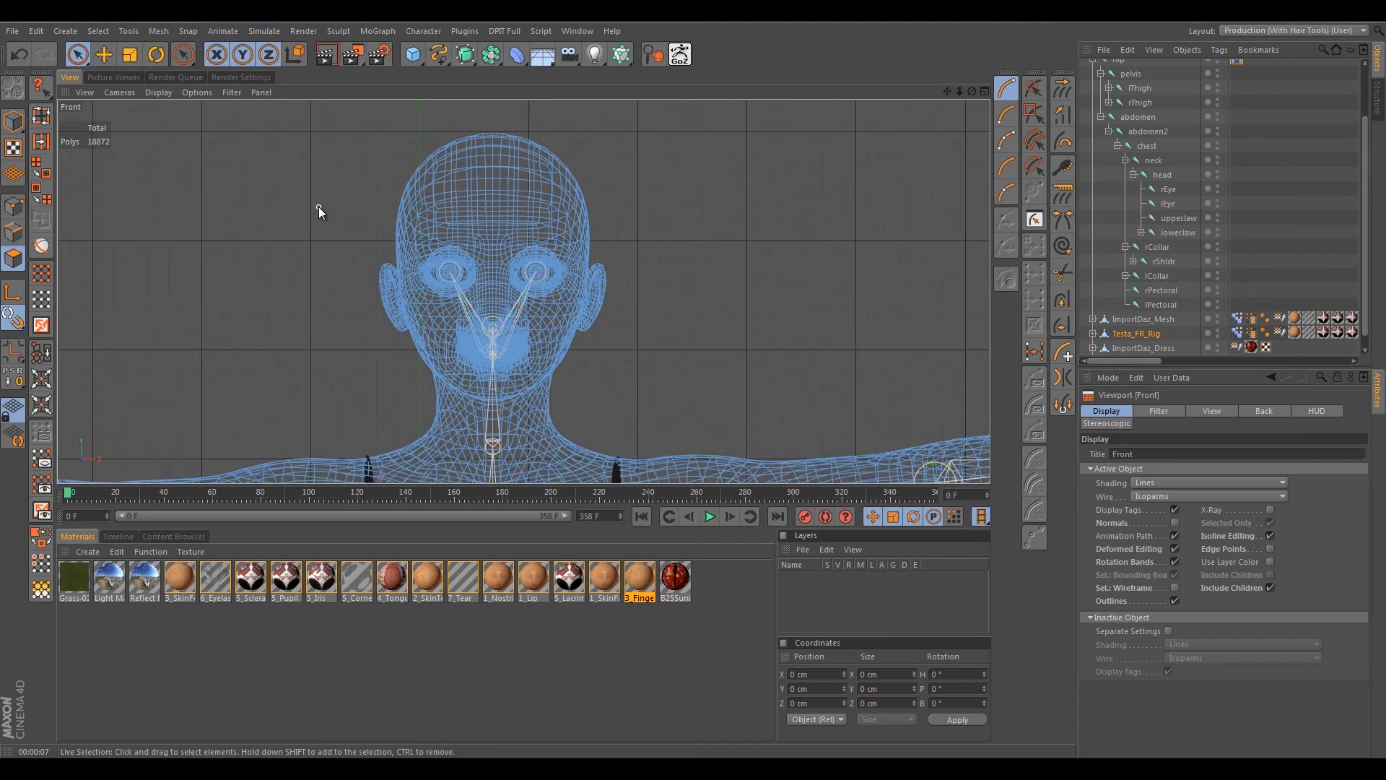
{"action": "middle_click_drag", "start_coordinate": [336, 232], "coordinate": [364, 215], "text": "alt"}
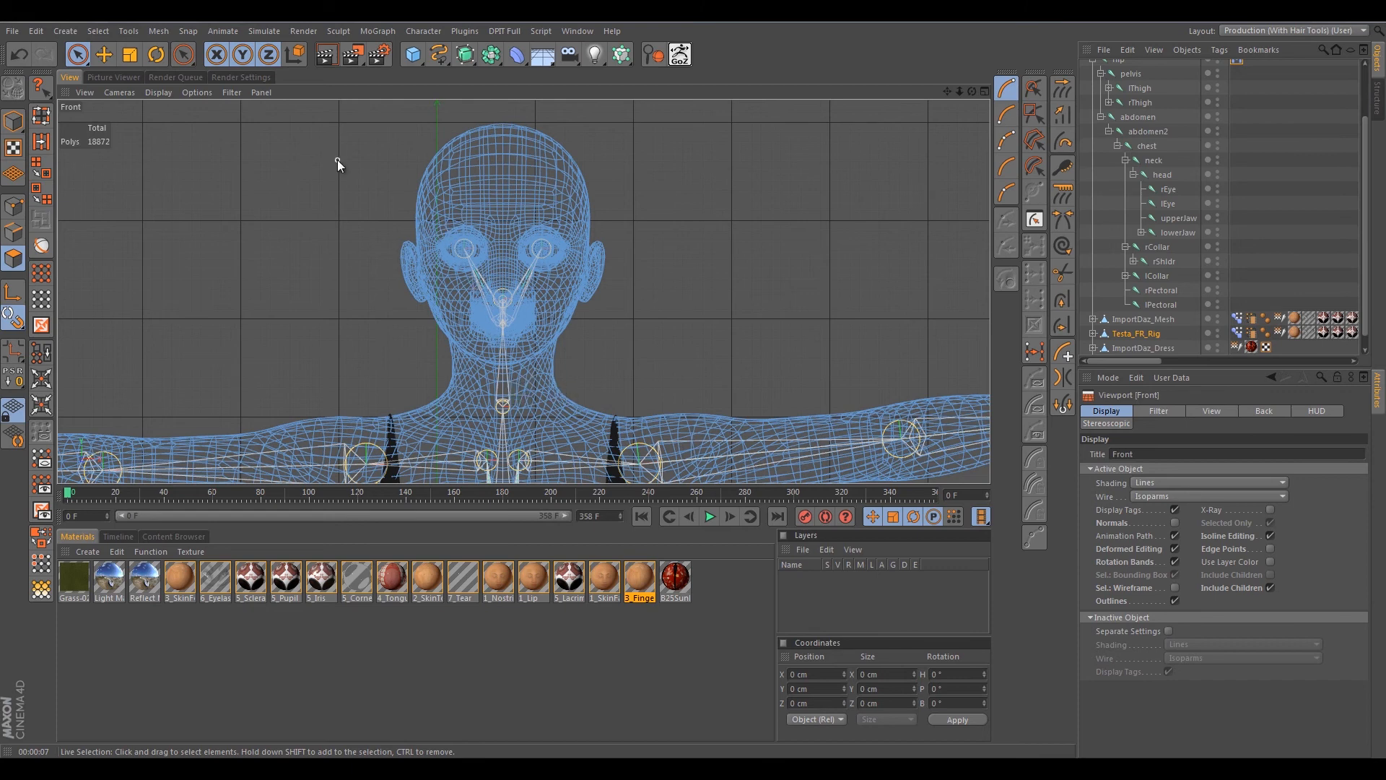
{"action": "scroll", "coordinate": [339, 159], "scroll_direction": "down", "scroll_amount": 3}
{"action": "scroll", "coordinate": [339, 158], "scroll_direction": "up", "scroll_amount": 4}
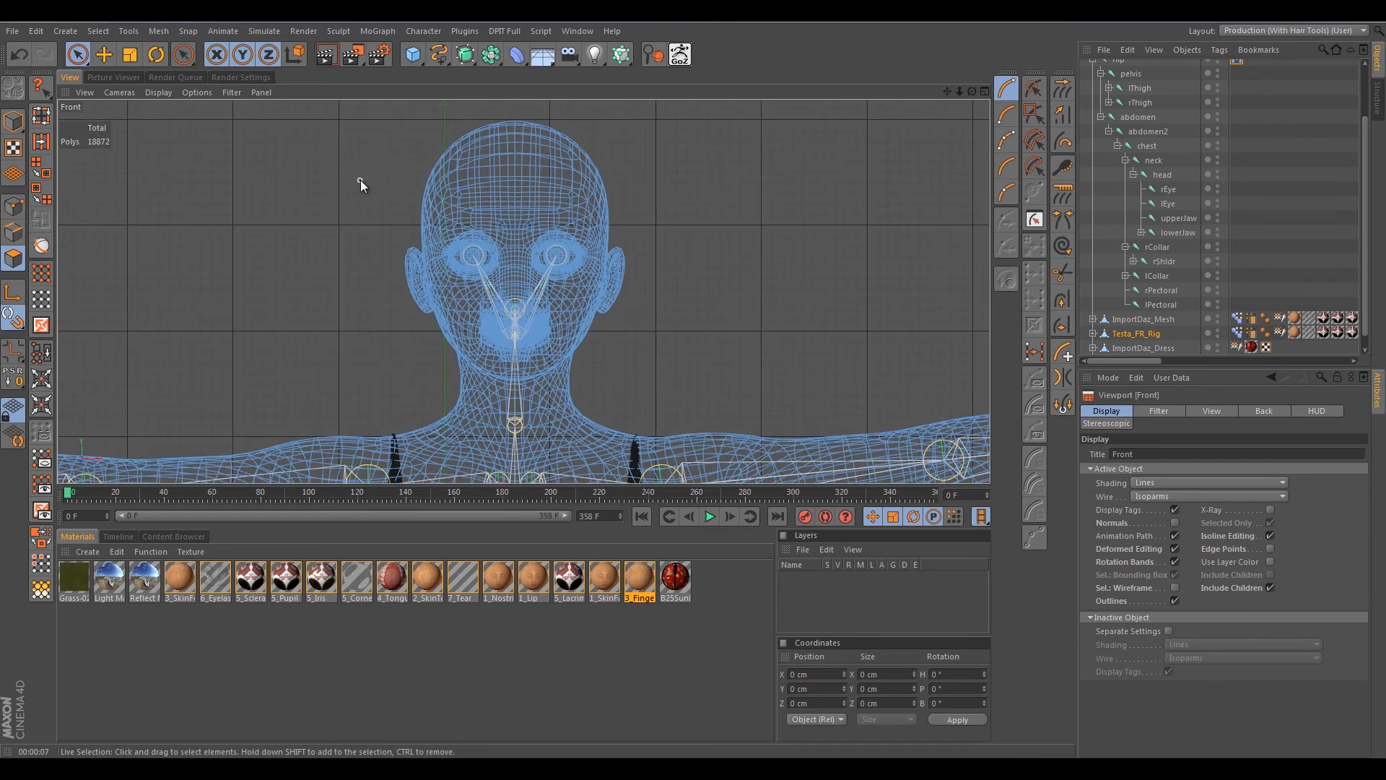
{"action": "middle_click_drag", "start_coordinate": [361, 180], "coordinate": [328, 203], "text": "alt"}
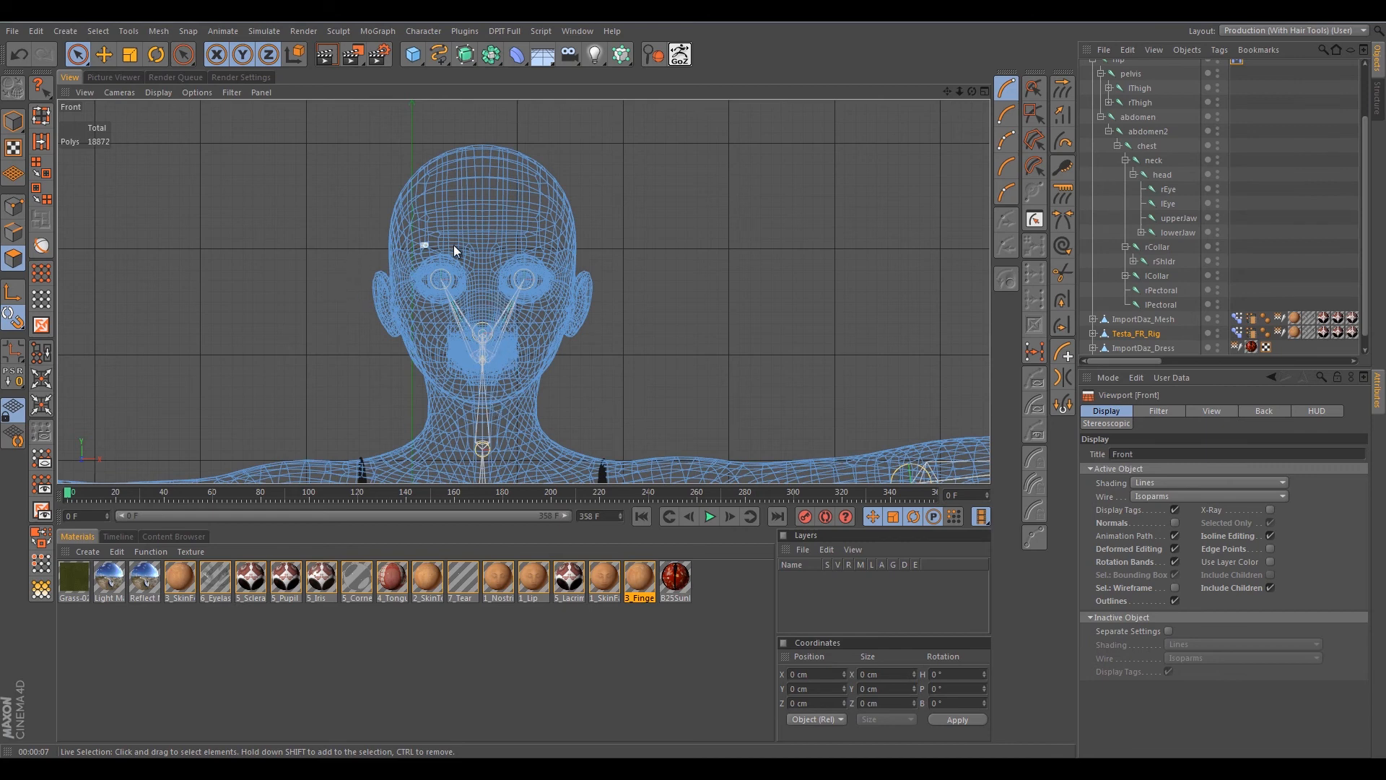
{"action": "mouse_move", "coordinate": [476, 329]}
{"action": "left_mouse_down"}
{"action": "mouse_move", "coordinate": [482, 283]}
{"action": "mouse_move", "coordinate": [483, 338]}
{"action": "left_mouse_up"}
{"action": "middle_click", "coordinate": [359, 296]}
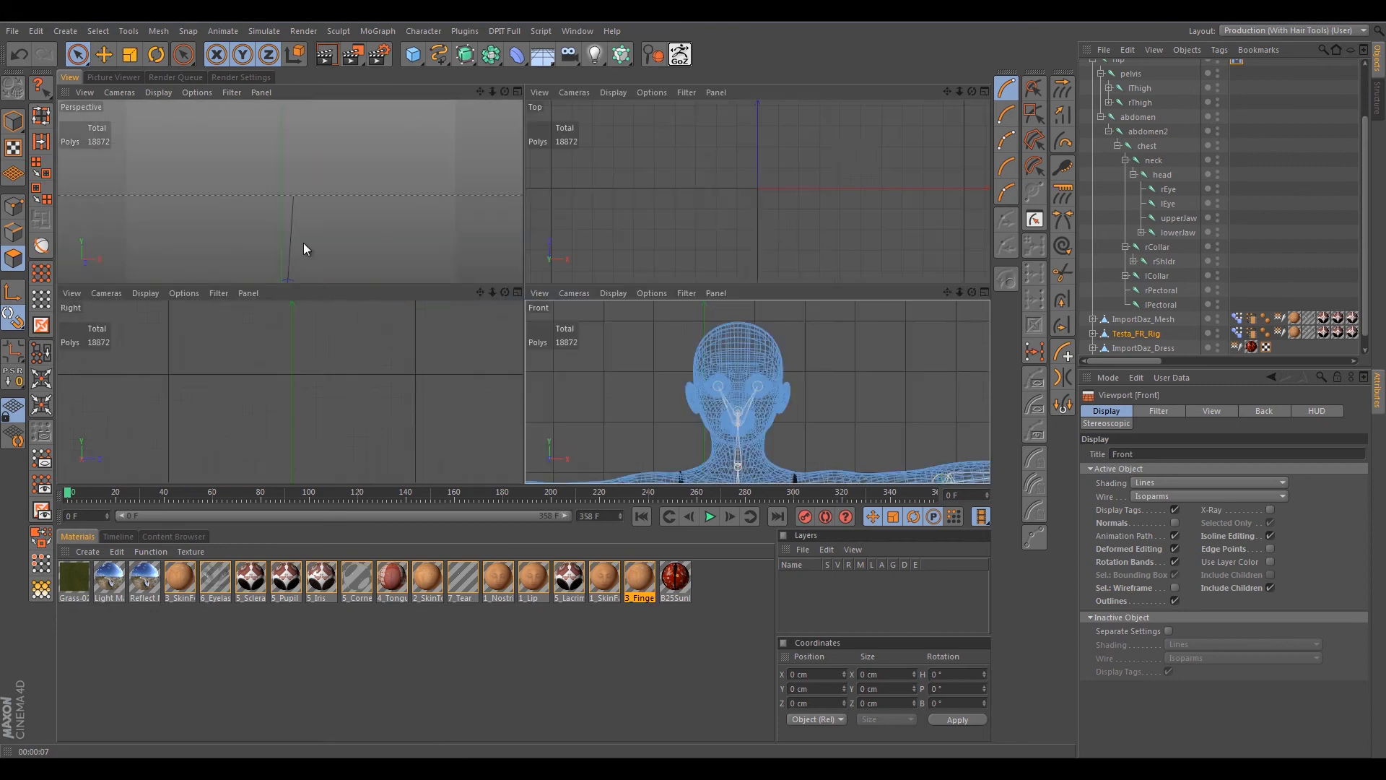
{"action": "middle_click", "coordinate": [352, 144]}
{"action": "scroll", "coordinate": [549, 206], "scroll_direction": "down", "scroll_amount": 3}
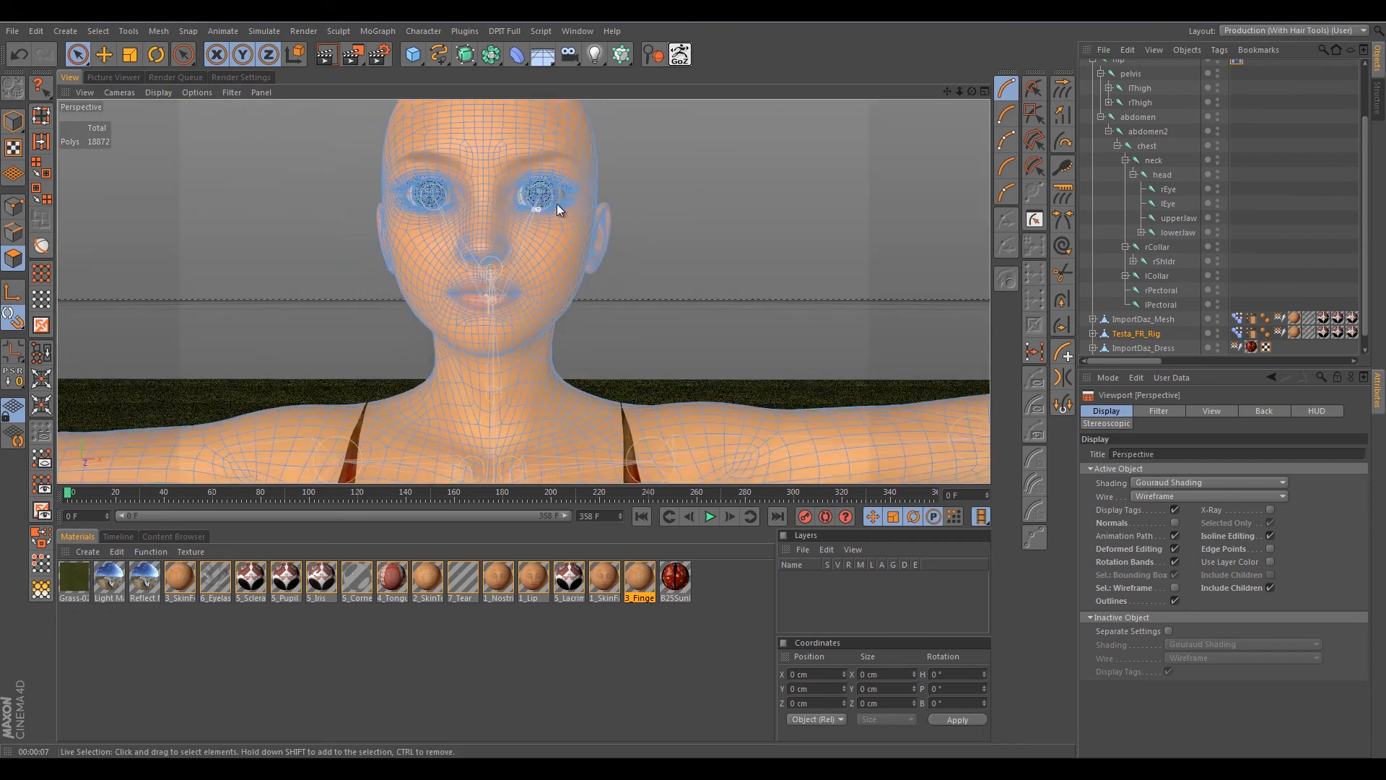
{"action": "left_click_drag", "start_coordinate": [678, 182], "coordinate": [528, 215], "text": "alt"}
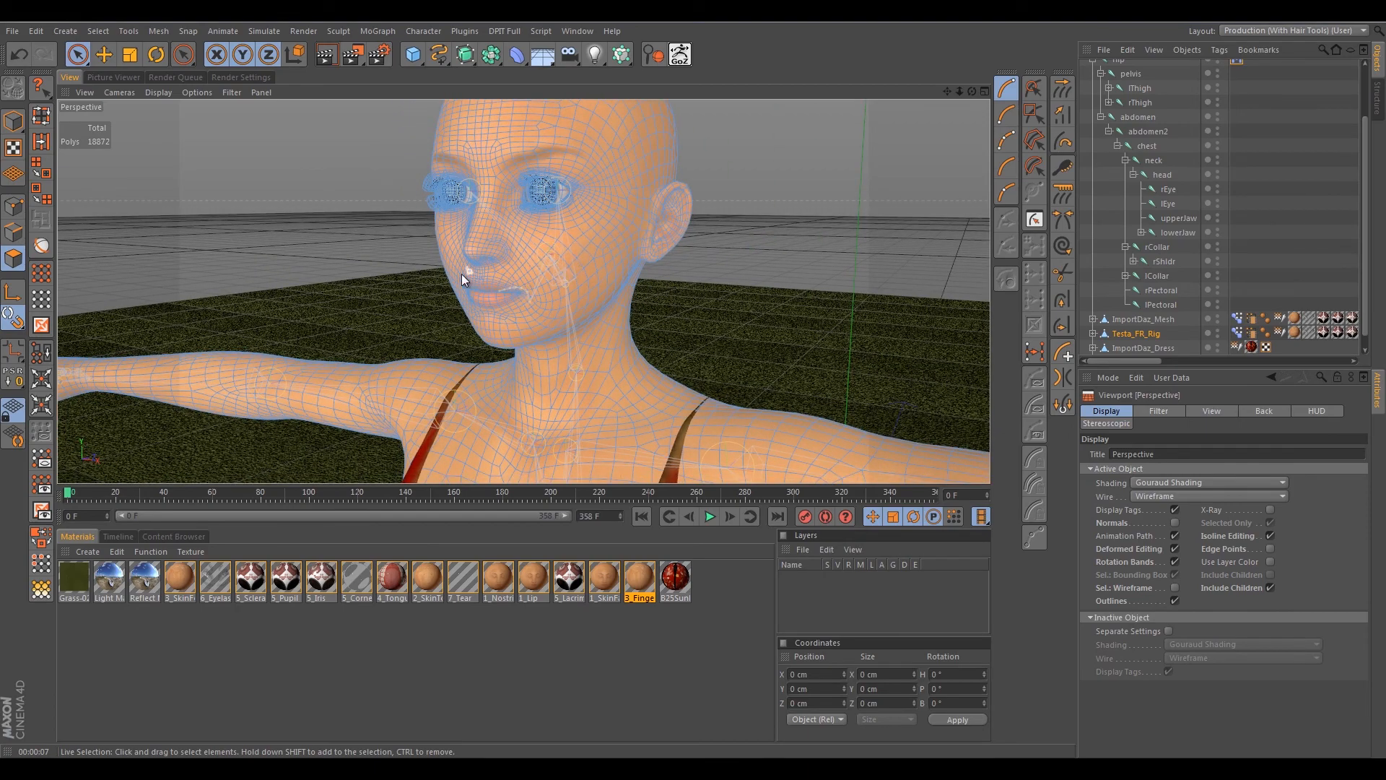
{"action": "left_click_drag", "start_coordinate": [362, 218], "coordinate": [607, 223], "text": "alt"}
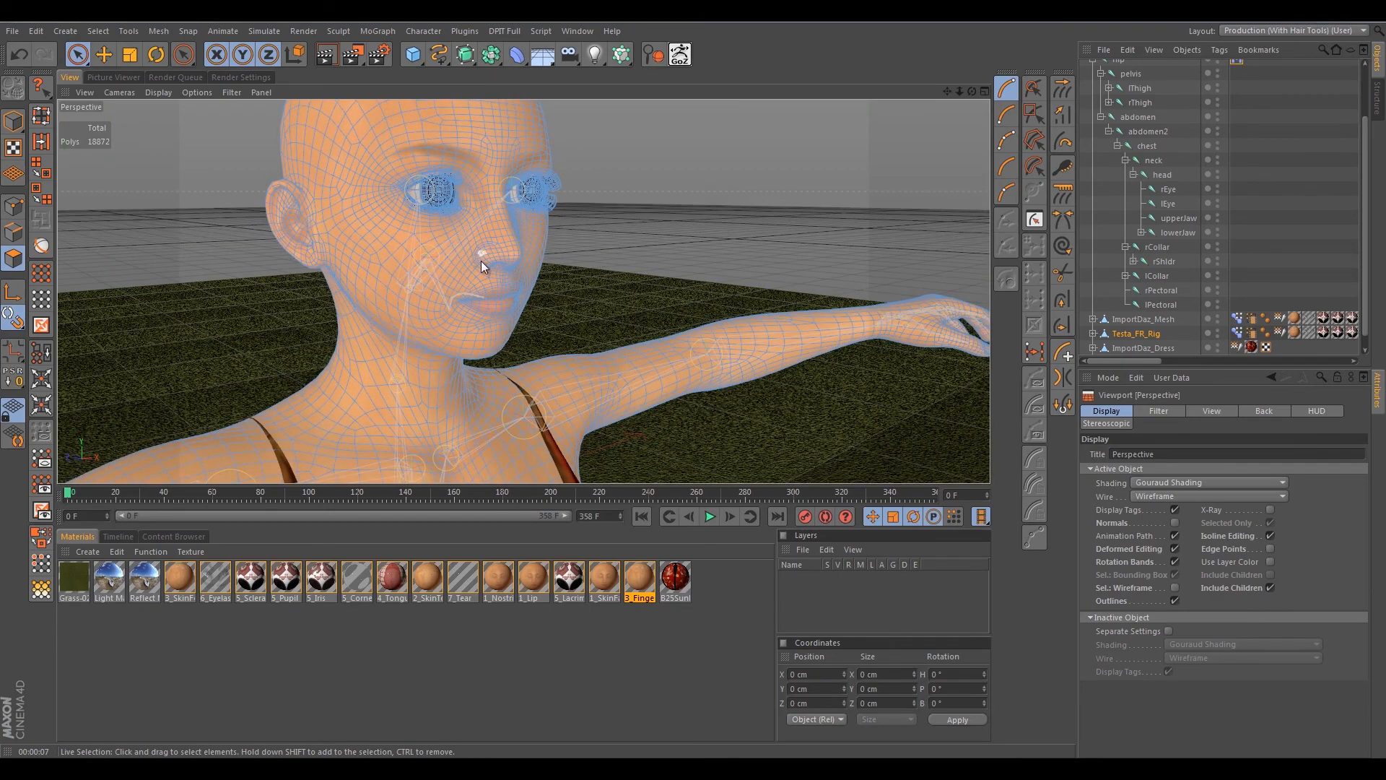
{"action": "left_click_drag", "start_coordinate": [621, 204], "coordinate": [567, 194], "text": "alt"}
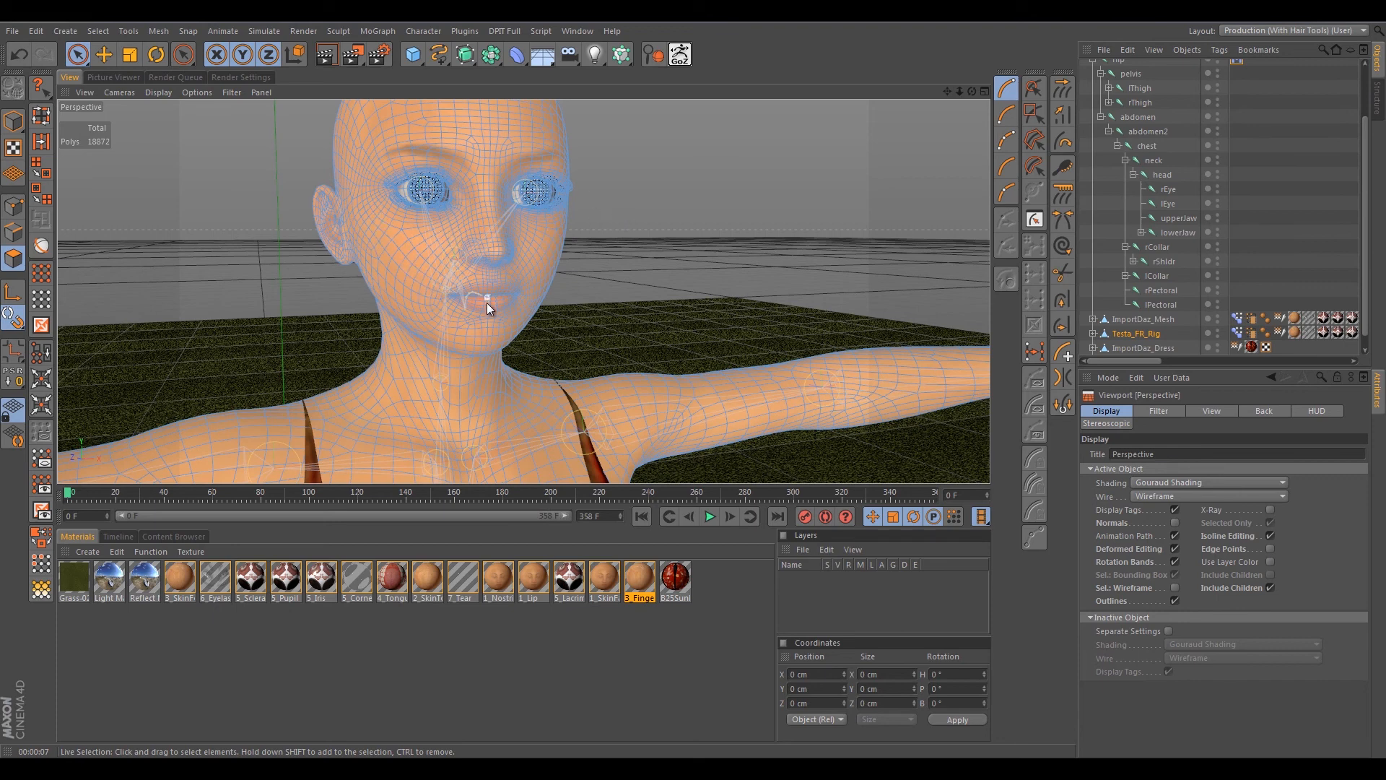
Select the head and upper neck polygons of Testa_FR_Rig, including those at the back, with Rectangle Selection in the Front view.
{"action": "middle_click", "coordinate": [608, 234]}
{"action": "middle_click", "coordinate": [885, 339]}
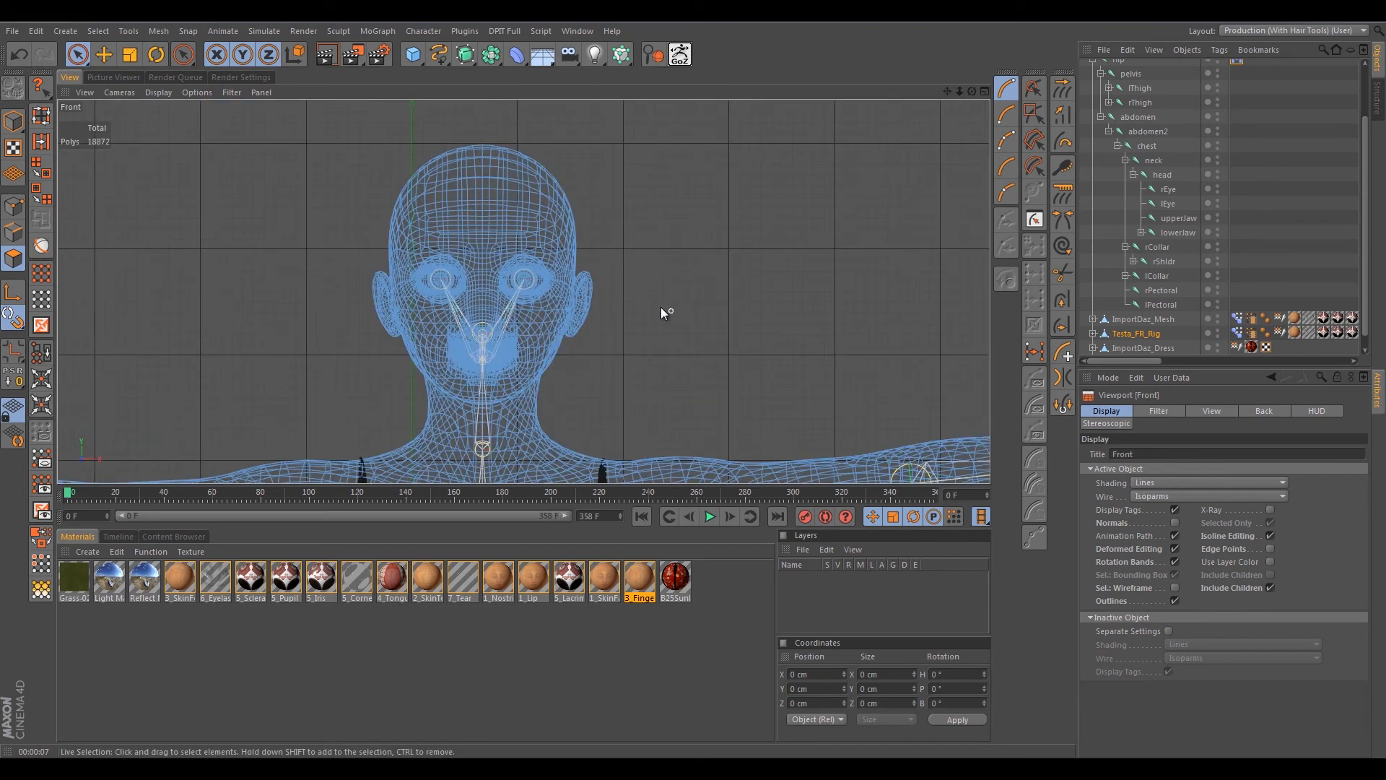
{"action": "left_click_drag", "start_coordinate": [78, 54], "coordinate": [155, 101]}
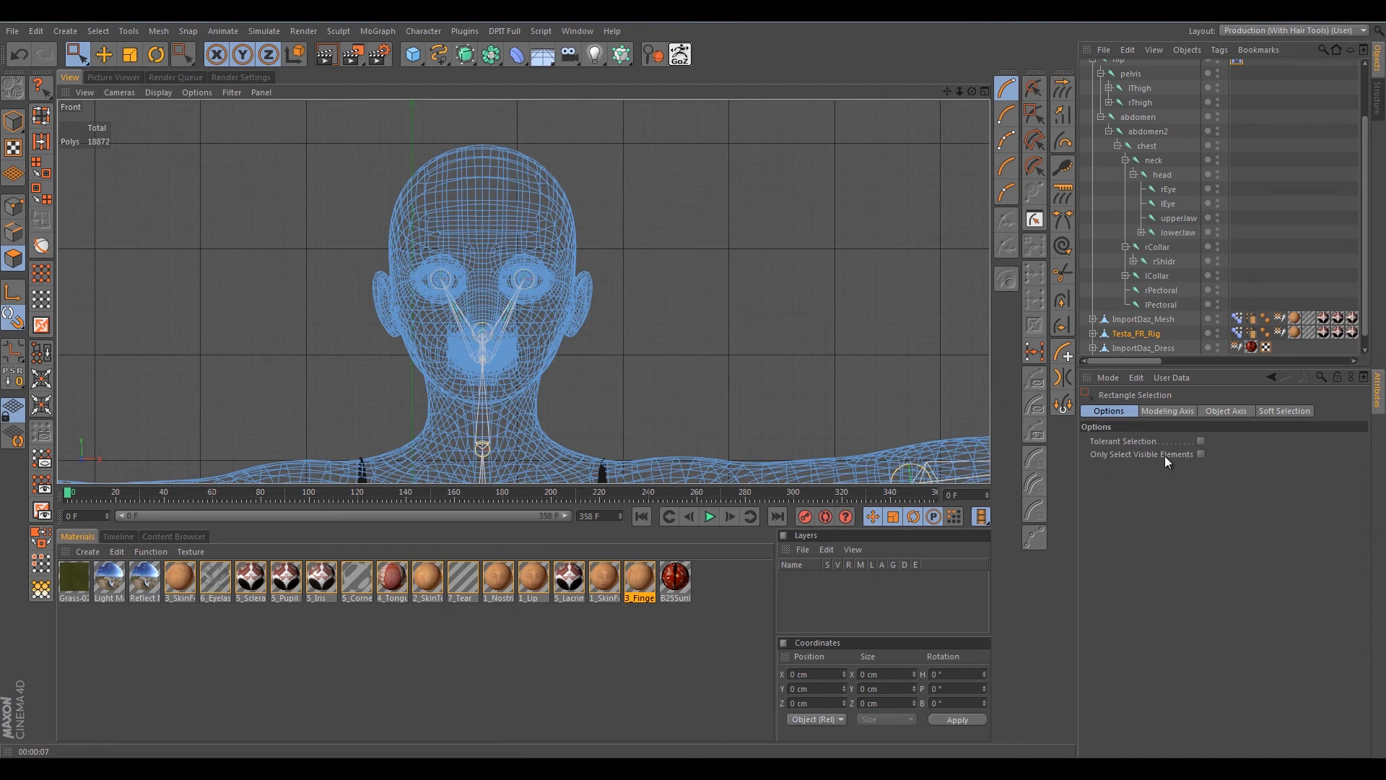
{"action": "left_click_drag", "start_coordinate": [295, 117], "coordinate": [721, 435]}
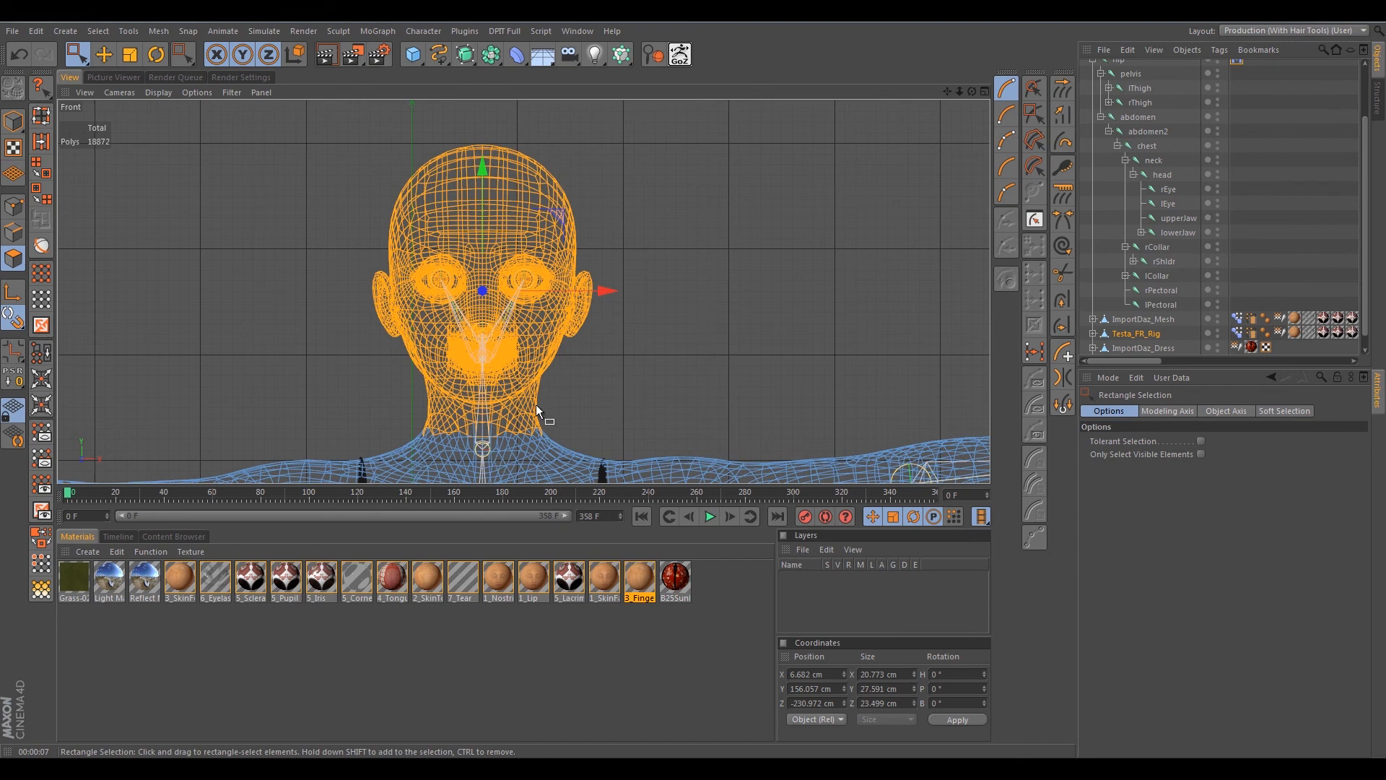
Hide the original ImportDaz_Mesh so that the polygon selection on Testa_FR_Rig can be checked in the Perspective view.
{"action": "middle_click", "coordinate": [579, 358]}
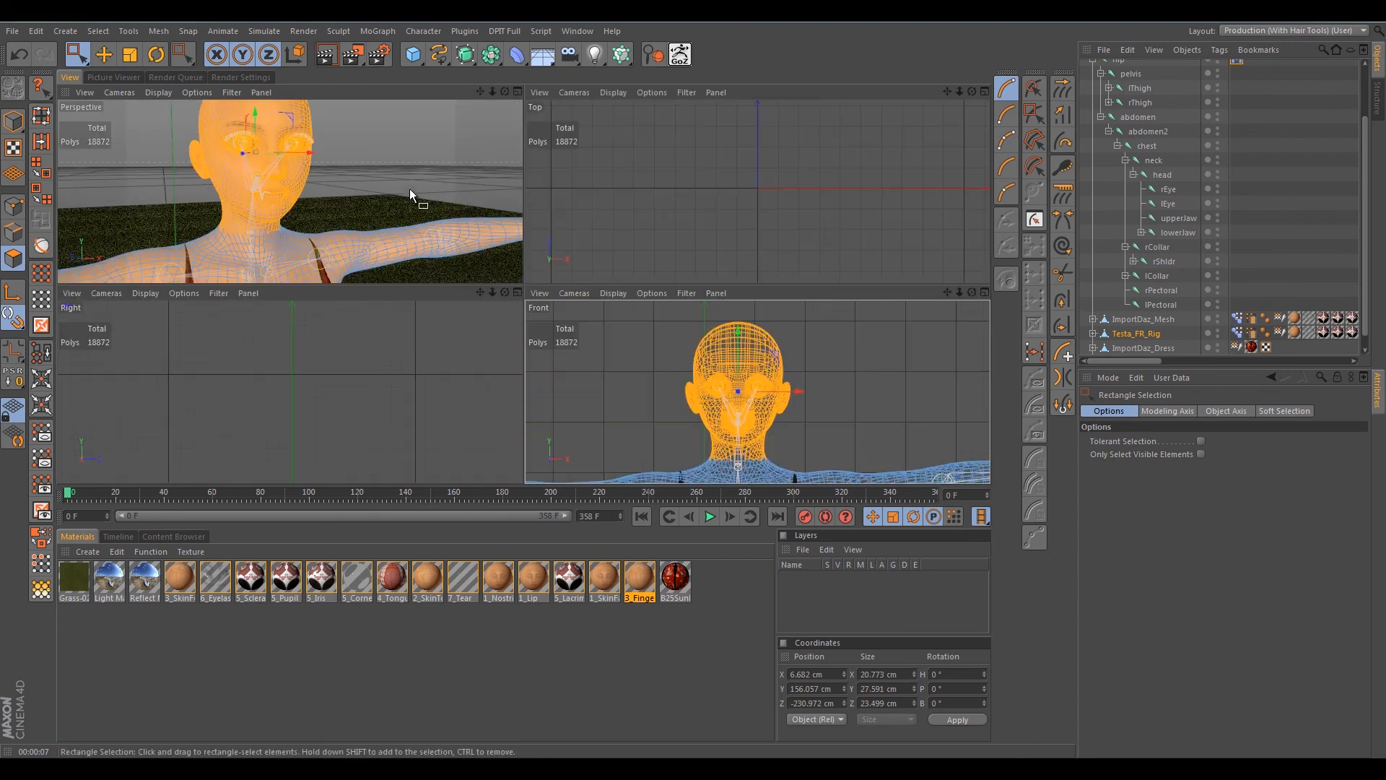
{"action": "middle_click", "coordinate": [358, 156]}
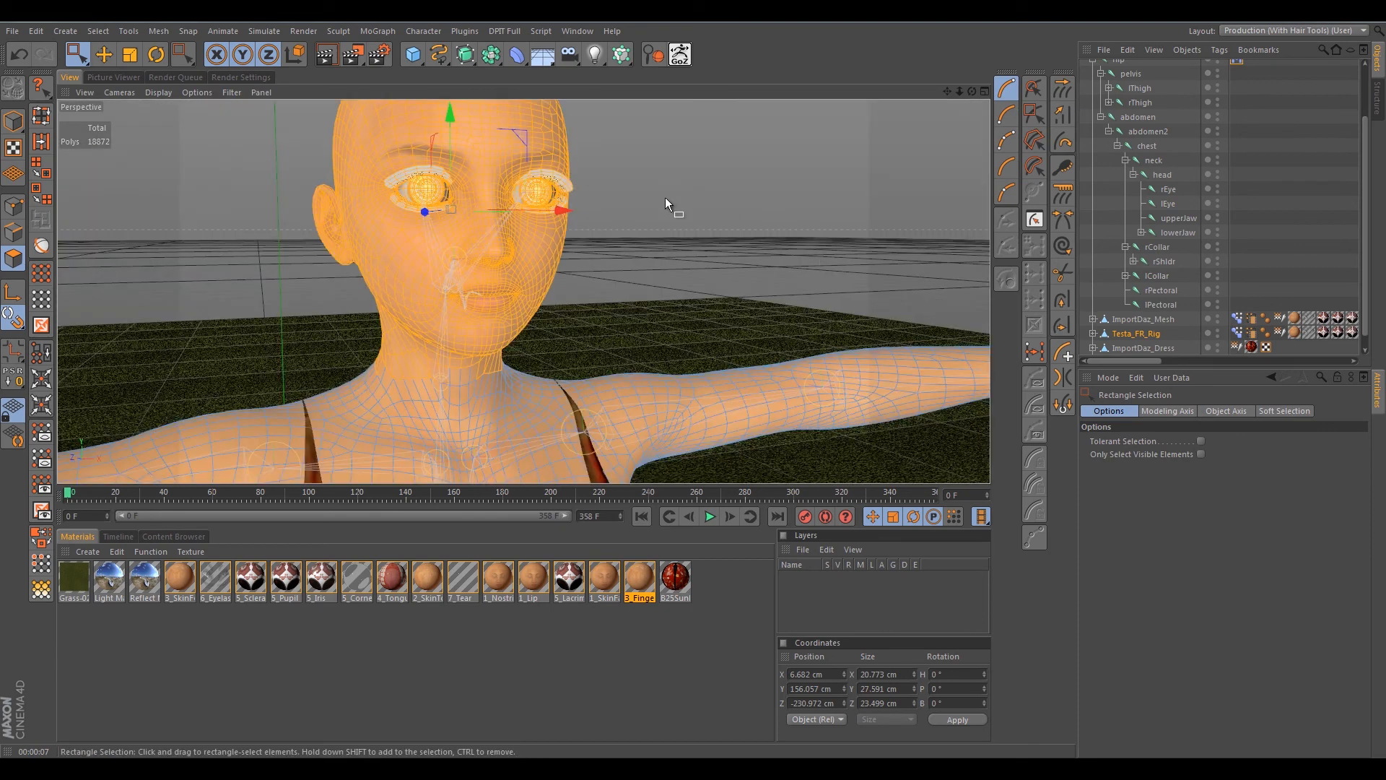
{"action": "left_click_drag", "start_coordinate": [591, 183], "coordinate": [478, 171], "text": "alt"}
{"action": "key", "text": "n"}
{"action": "key", "text": "b"}
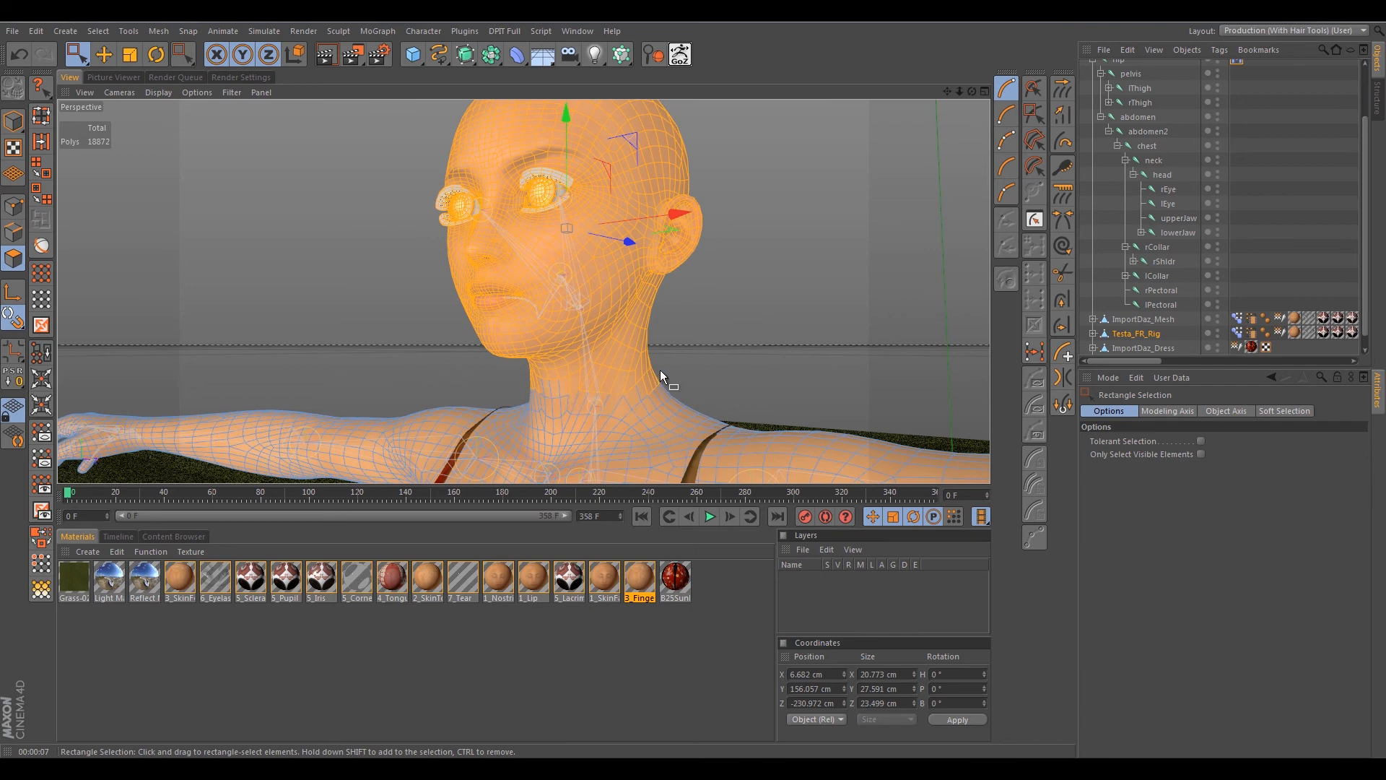
{"action": "scroll", "coordinate": [658, 371], "scroll_direction": "up", "scroll_amount": 2}
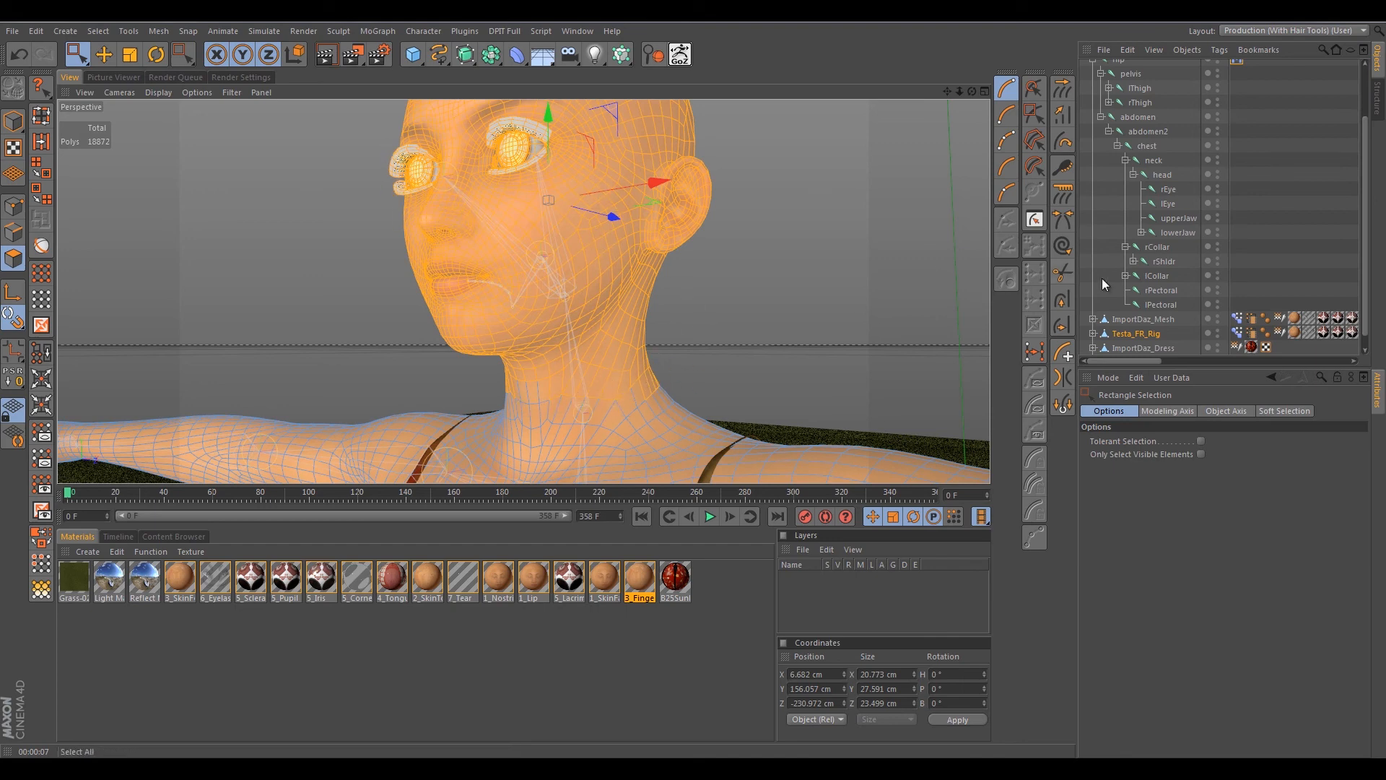
{"action": "left_click", "coordinate": [1218, 318]}
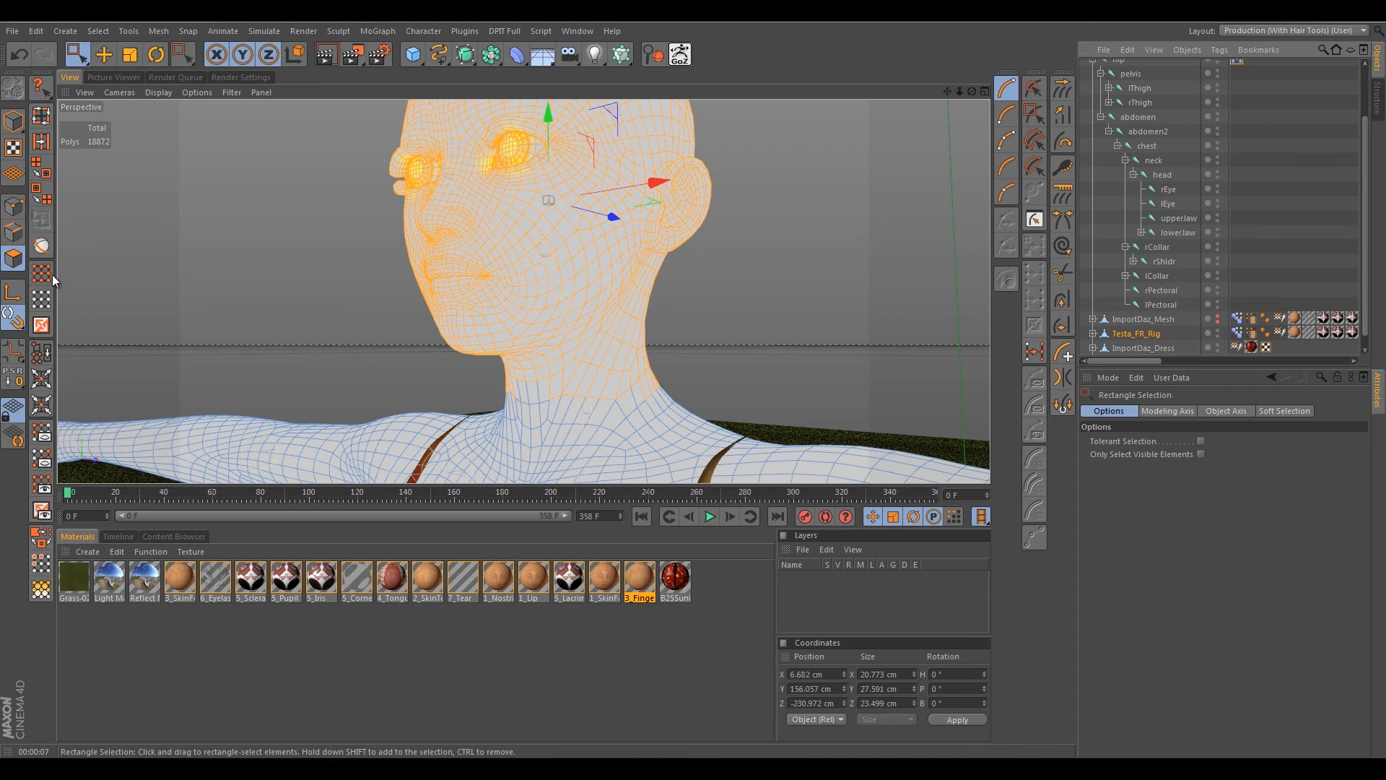
Add the missing polygons at the front of the neck to the head selection using Live Selection with Tolerant Edge/Polygon Selection enabled.
{"action": "left_click", "coordinate": [77, 60]}
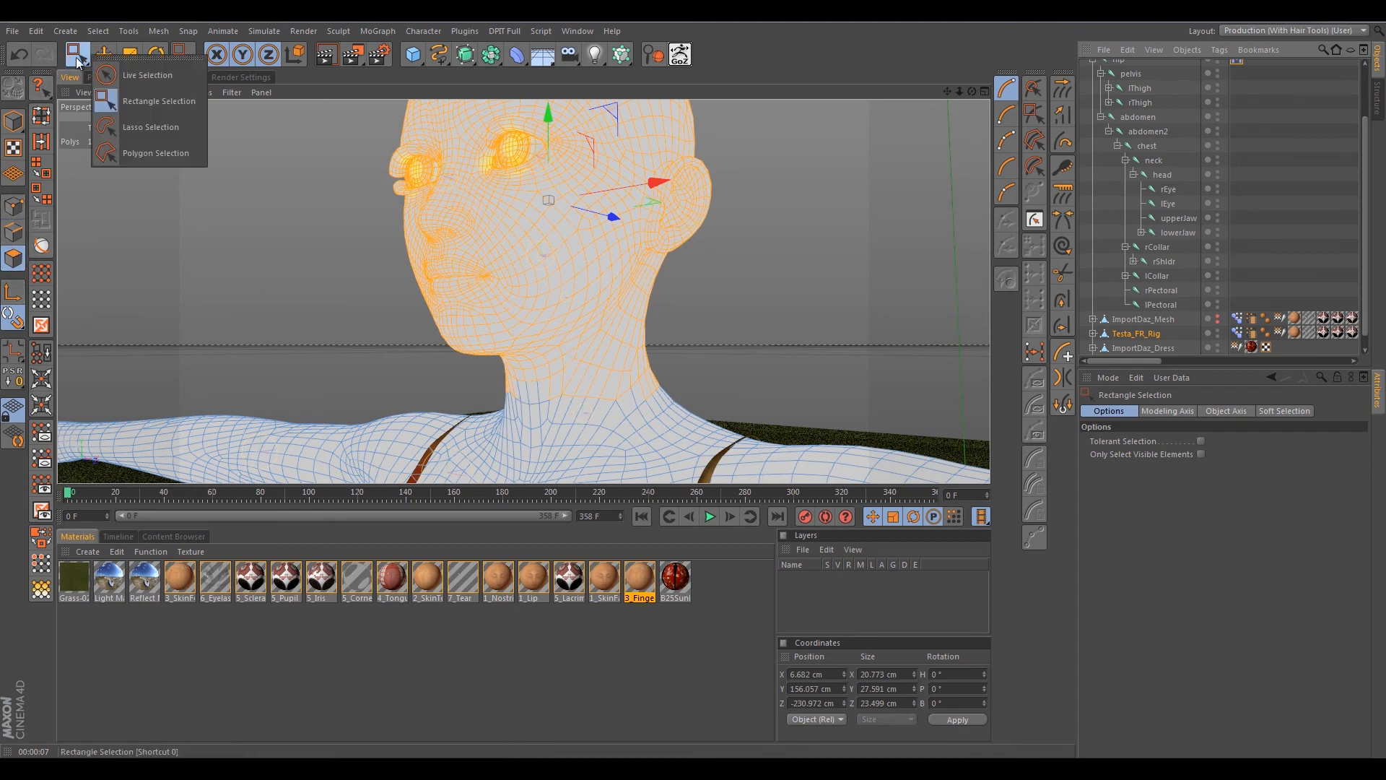
{"action": "left_click", "coordinate": [137, 75]}
{"action": "left_click", "coordinate": [1217, 493]}
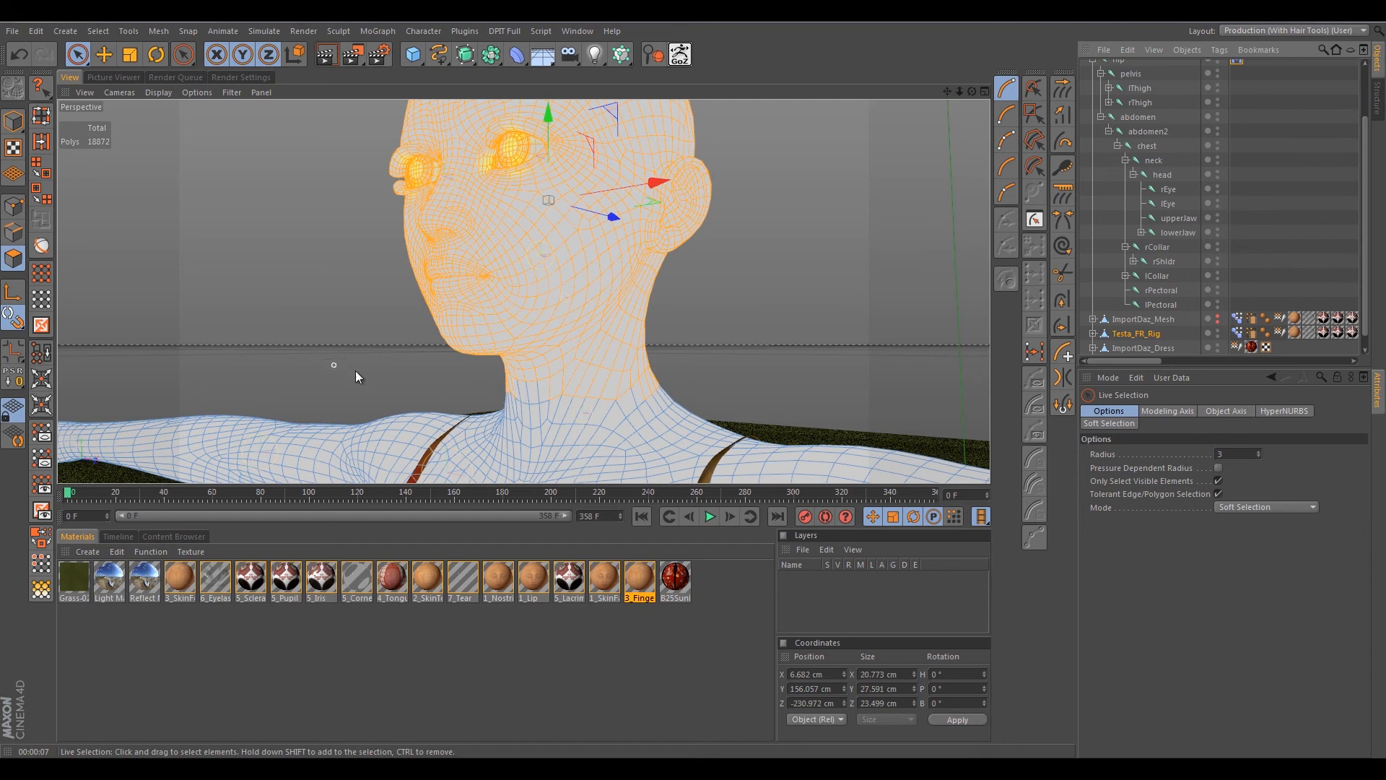
{"action": "left_click_drag", "start_coordinate": [520, 391], "coordinate": [550, 387], "text": "shift"}
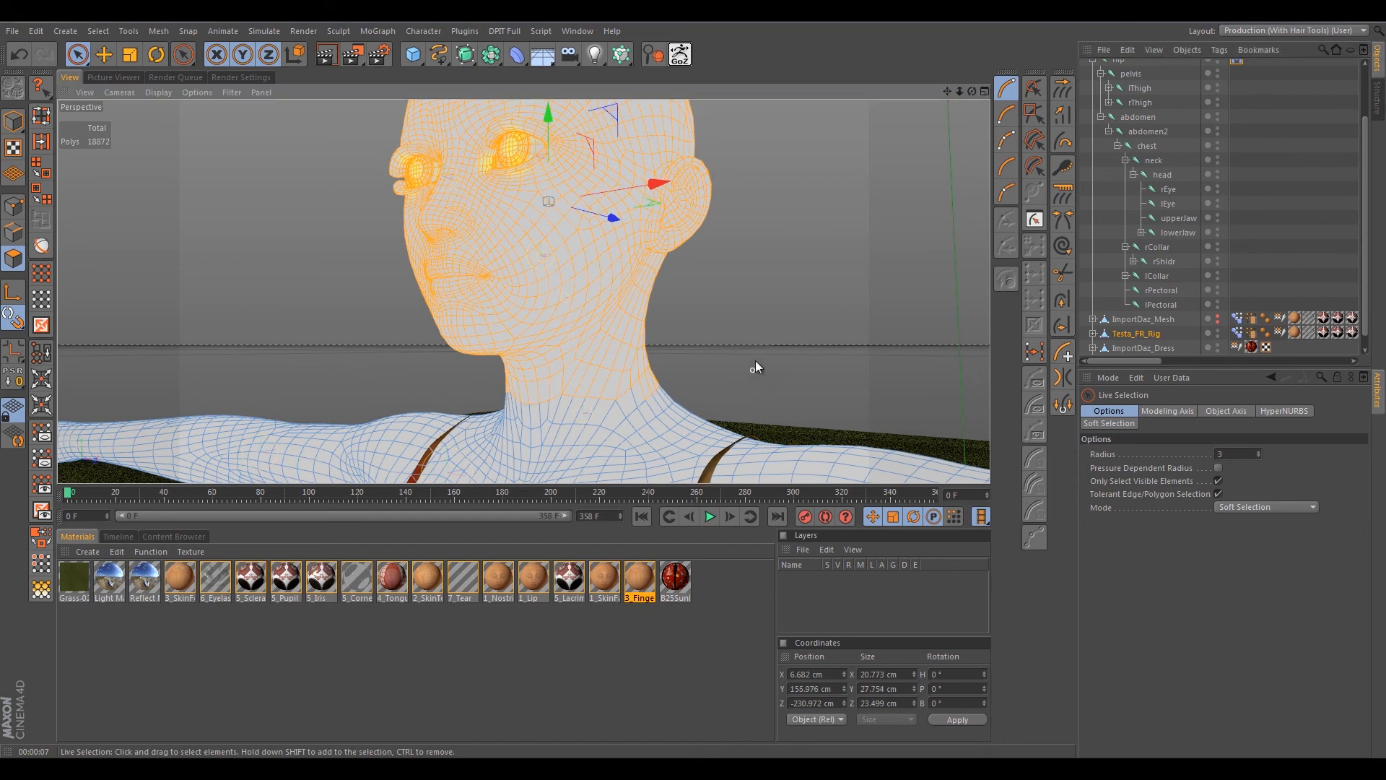
{"action": "left_click_drag", "start_coordinate": [738, 353], "coordinate": [478, 385], "text": "alt"}
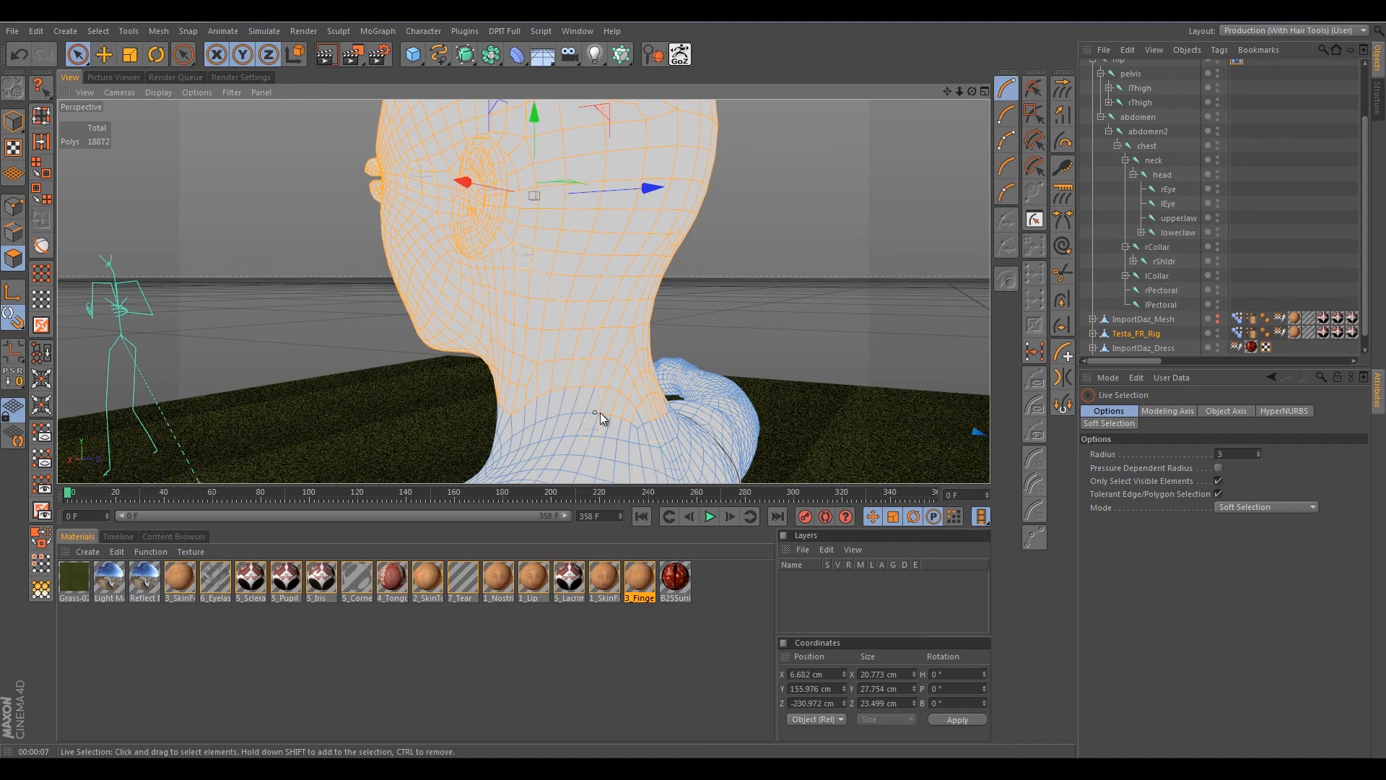
{"action": "left_click_drag", "start_coordinate": [782, 252], "coordinate": [585, 260], "text": "alt"}
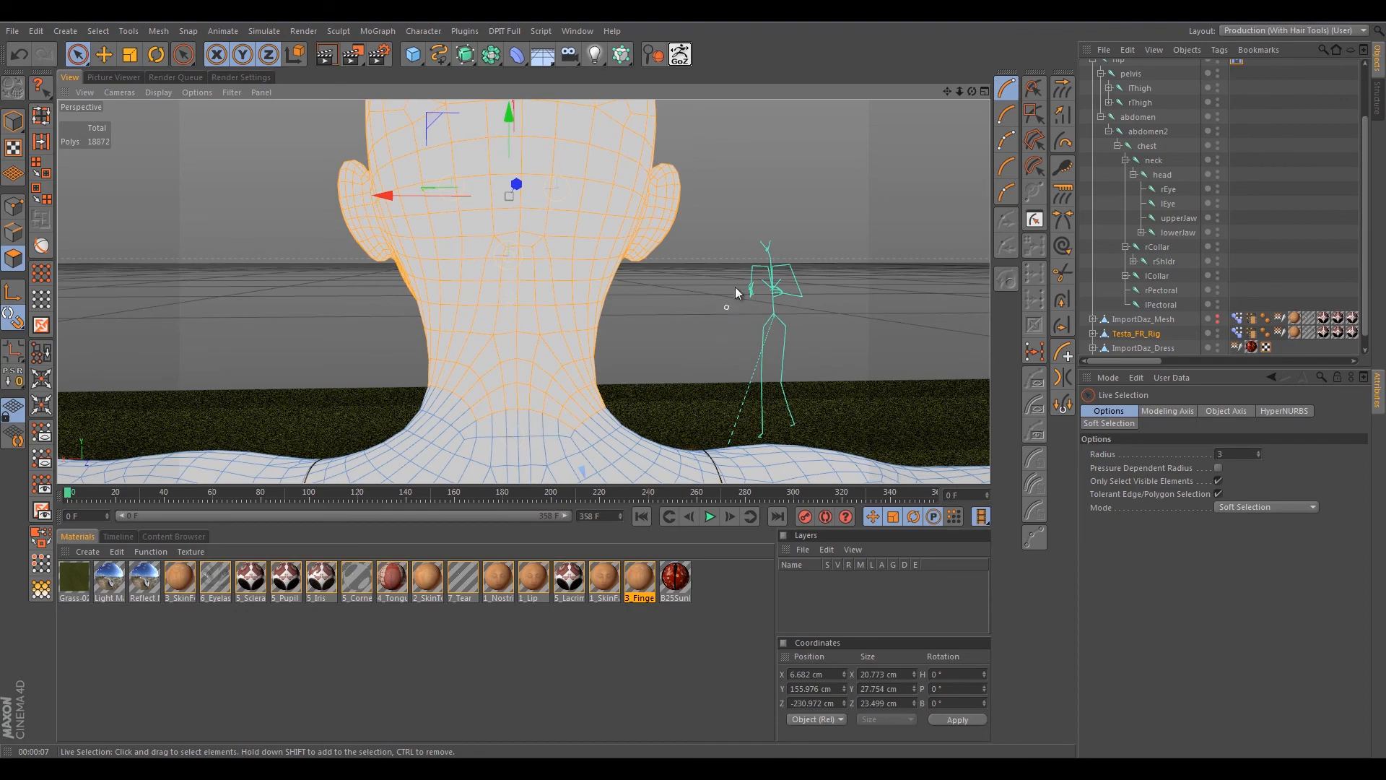
{"action": "left_click_drag", "start_coordinate": [712, 296], "coordinate": [457, 365], "text": "alt"}
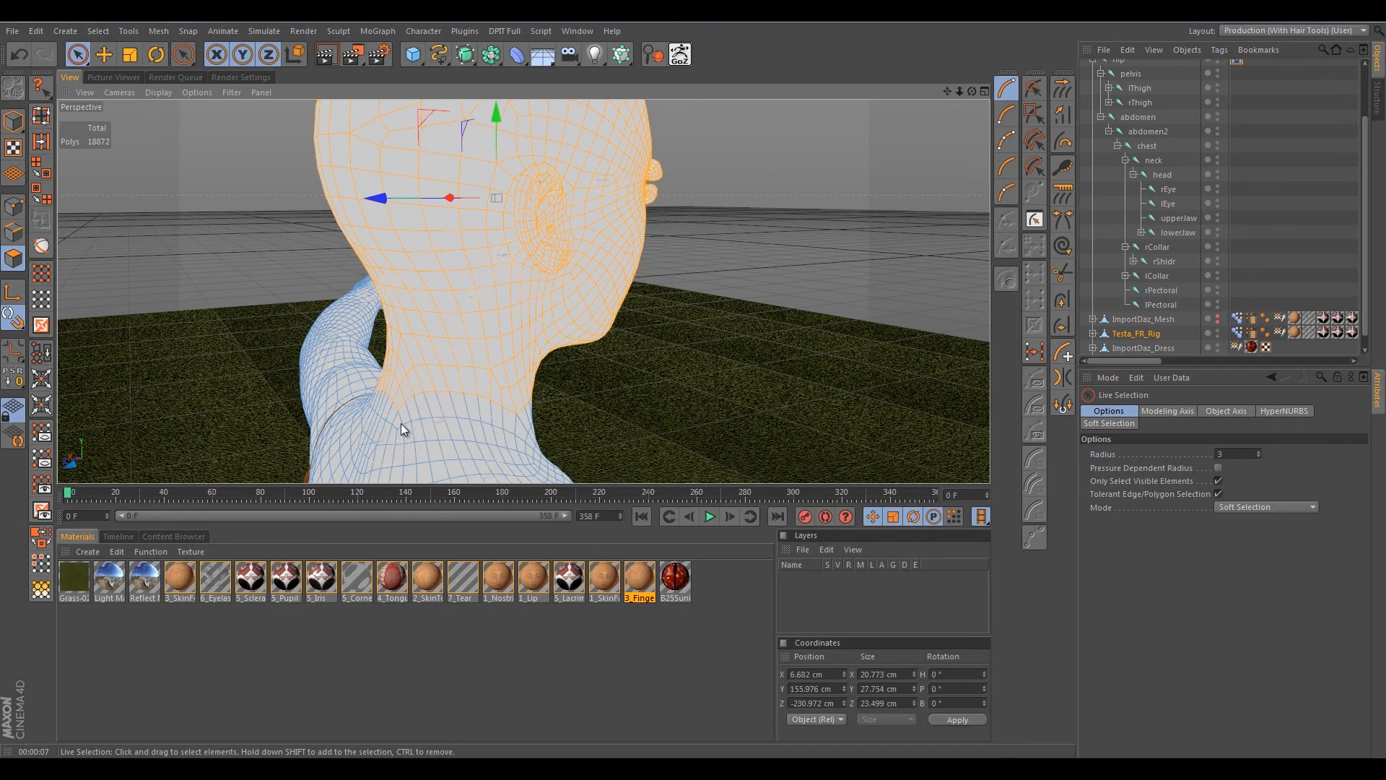
{"action": "left_click_drag", "start_coordinate": [771, 227], "coordinate": [1346, 214], "text": "alt"}
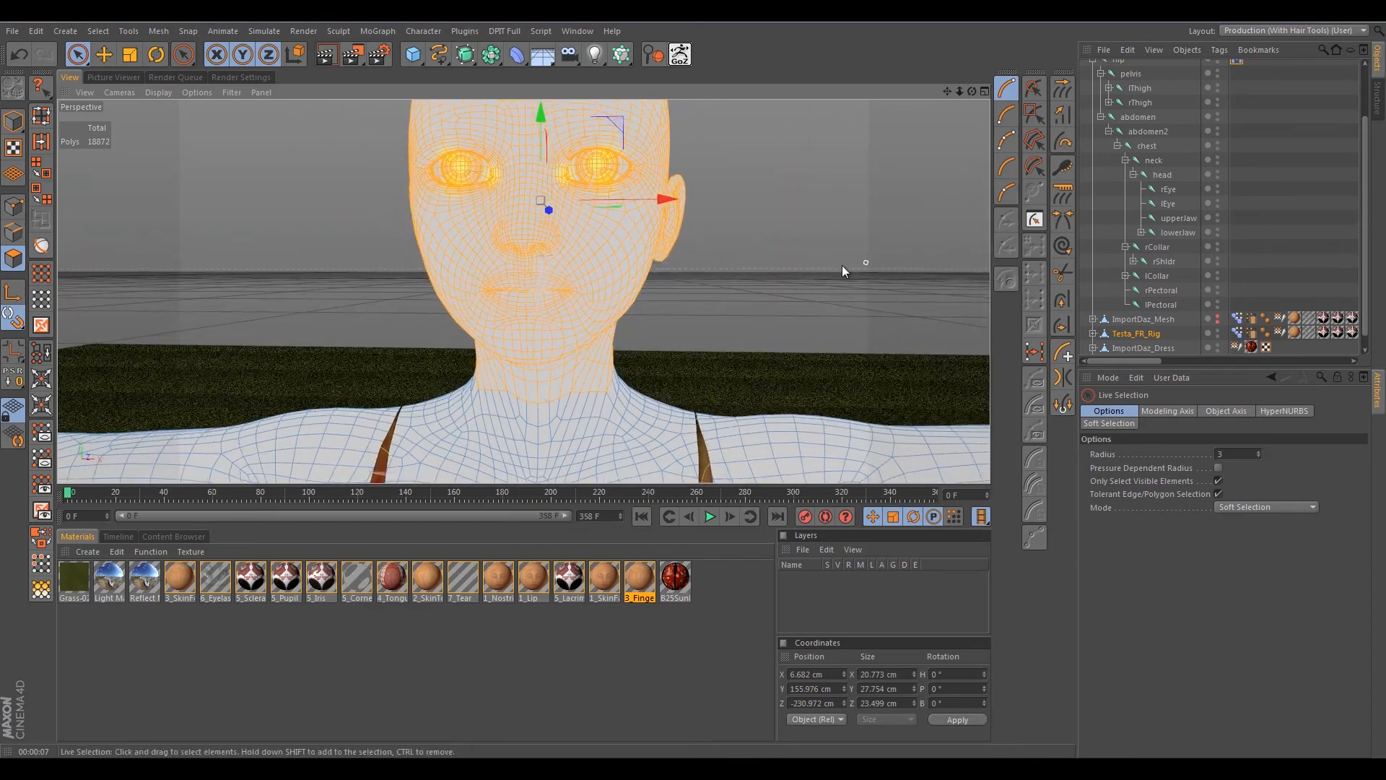
{"action": "right_click_drag", "start_coordinate": [760, 273], "coordinate": [744, 287], "text": "alt"}
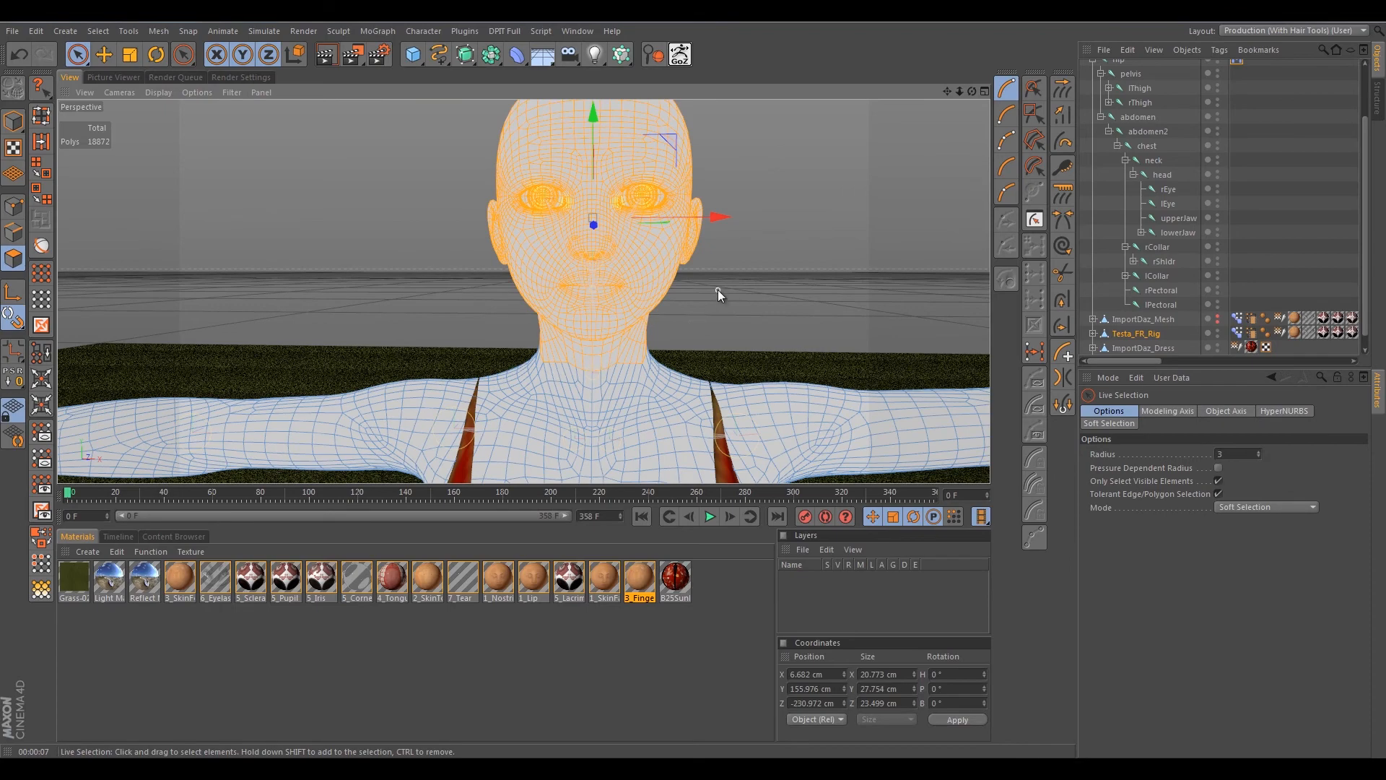
Invert the head and neck selection on Testa_FR_Rig and delete the body polygons.
{"action": "middle_click_drag", "start_coordinate": [718, 289], "coordinate": [703, 292], "text": "alt"}
{"action": "mouse_move", "coordinate": [724, 299]}
{"action": "left_mouse_down", "text": "alt"}
{"action": "mouse_move", "coordinate": [753, 283]}
{"action": "mouse_move", "coordinate": [729, 295]}
{"action": "left_mouse_up", "text": "alt"}
{"action": "left_click", "coordinate": [324, 356]}
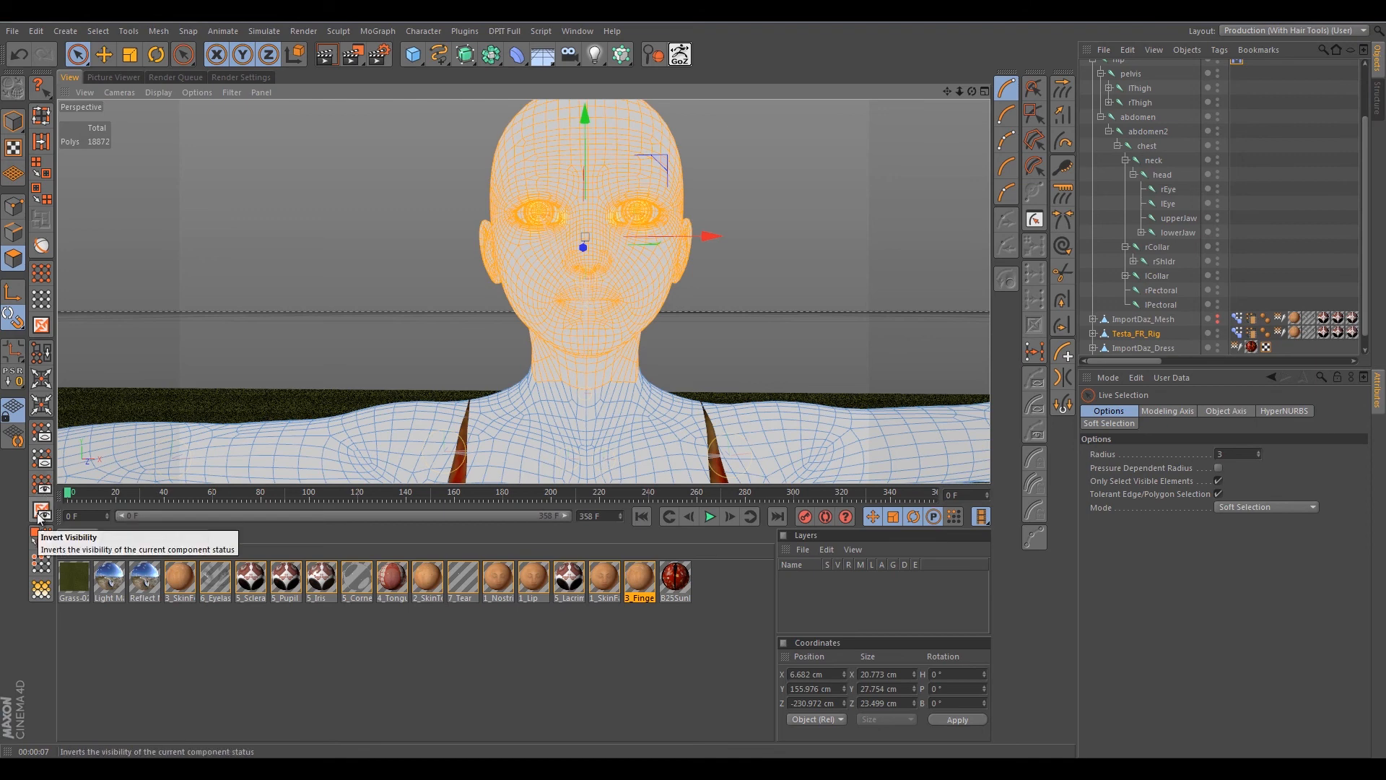
{"action": "left_click", "coordinate": [41, 325]}
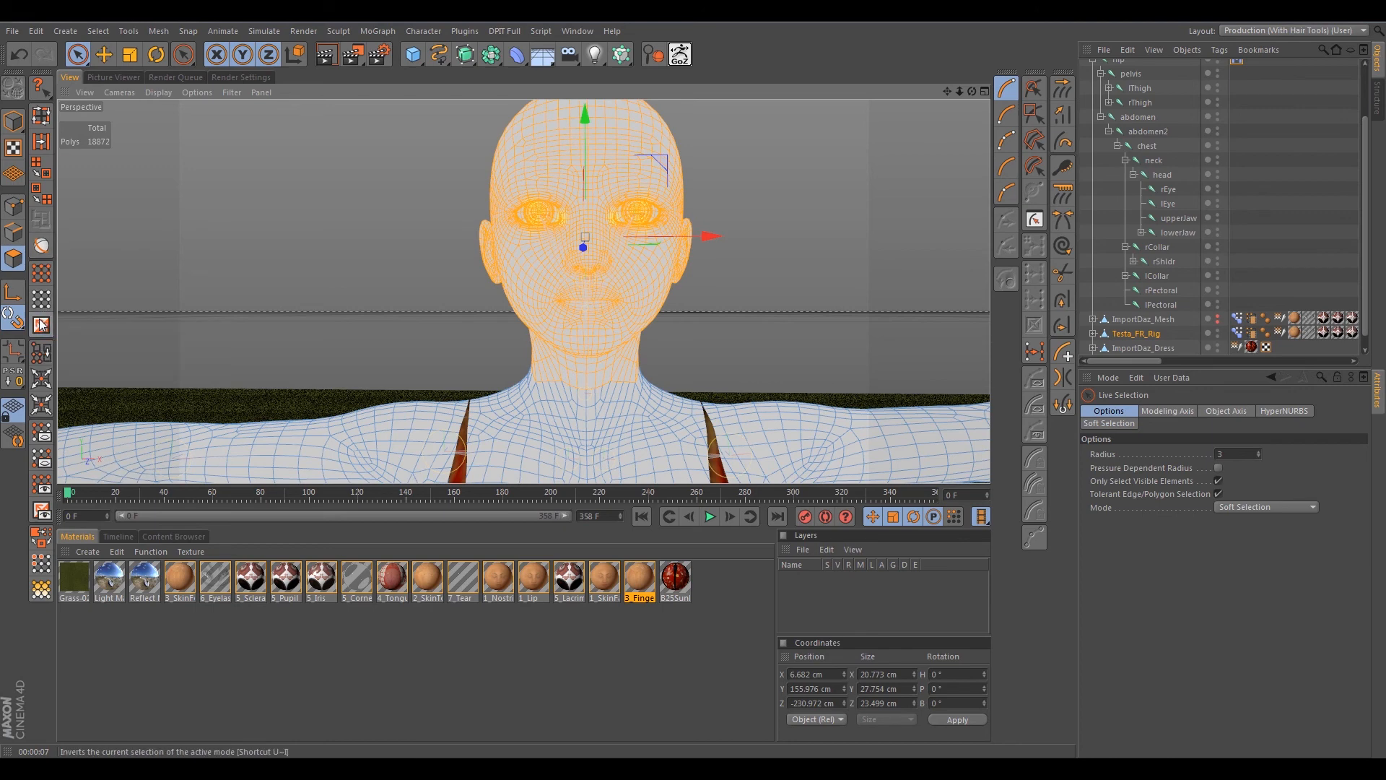
{"action": "scroll", "coordinate": [357, 284], "scroll_direction": "down", "scroll_amount": 4}
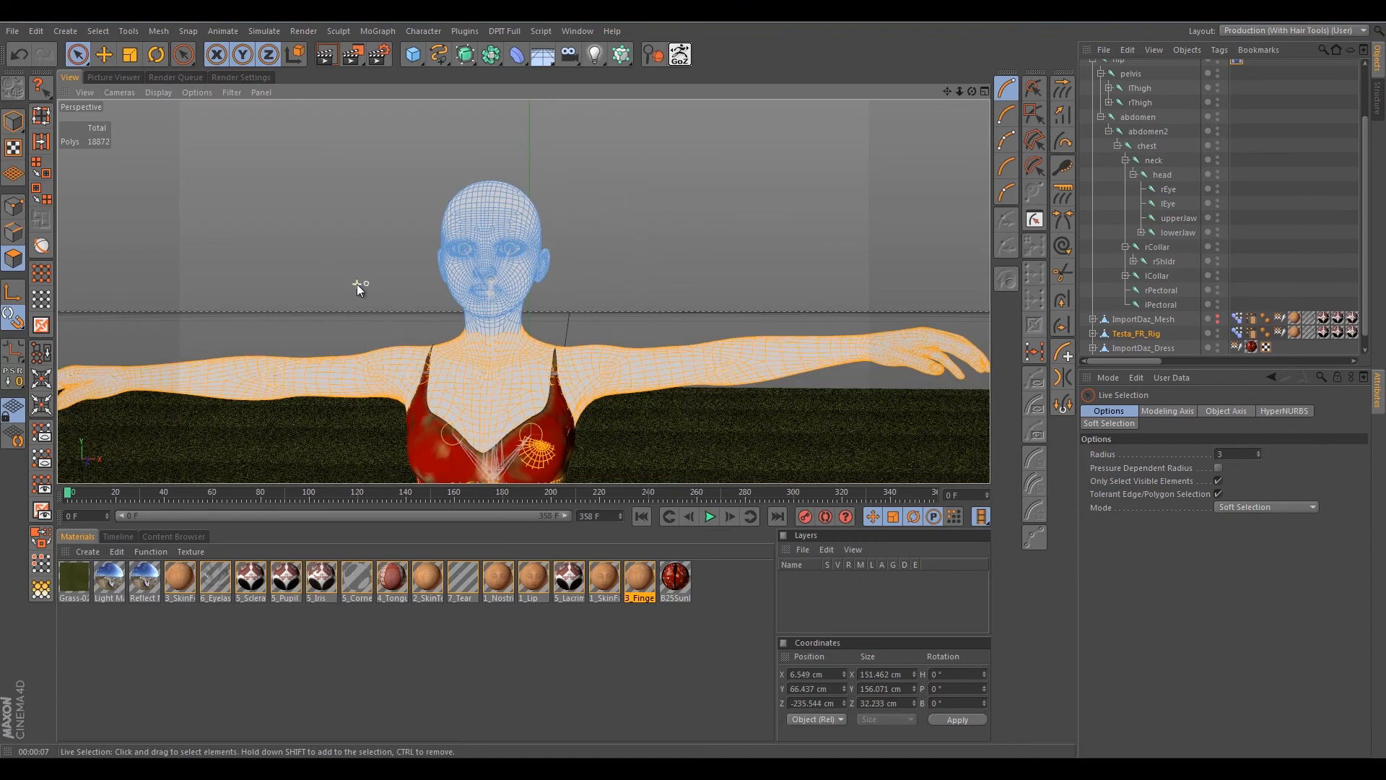
{"action": "scroll", "coordinate": [340, 280], "scroll_direction": "down", "scroll_amount": 2}
{"action": "scroll", "coordinate": [409, 208], "scroll_direction": "down", "scroll_amount": 5}
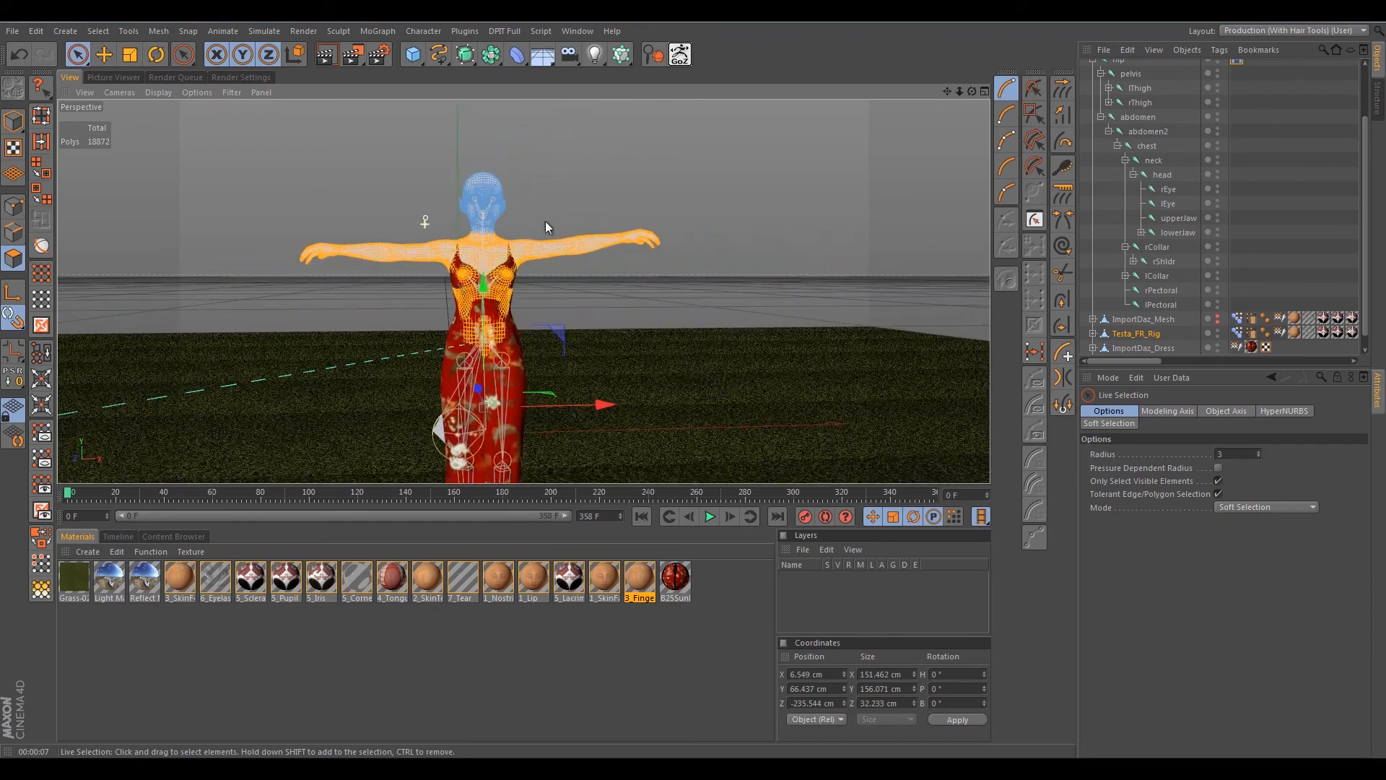
{"action": "left_click_drag", "start_coordinate": [557, 197], "coordinate": [574, 235], "text": "alt"}
{"action": "scroll", "coordinate": [574, 236], "scroll_direction": "up", "scroll_amount": 5}
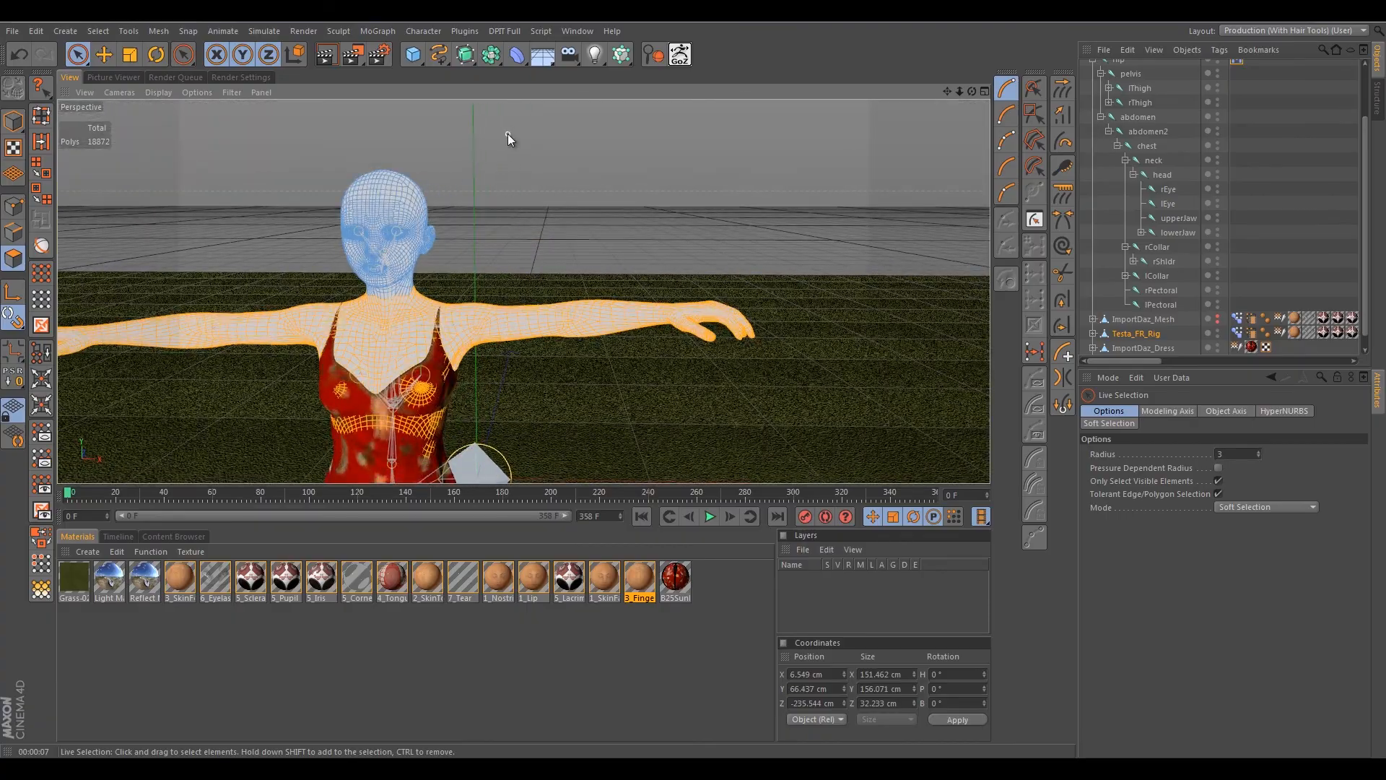
{"action": "key", "text": "Delete"}
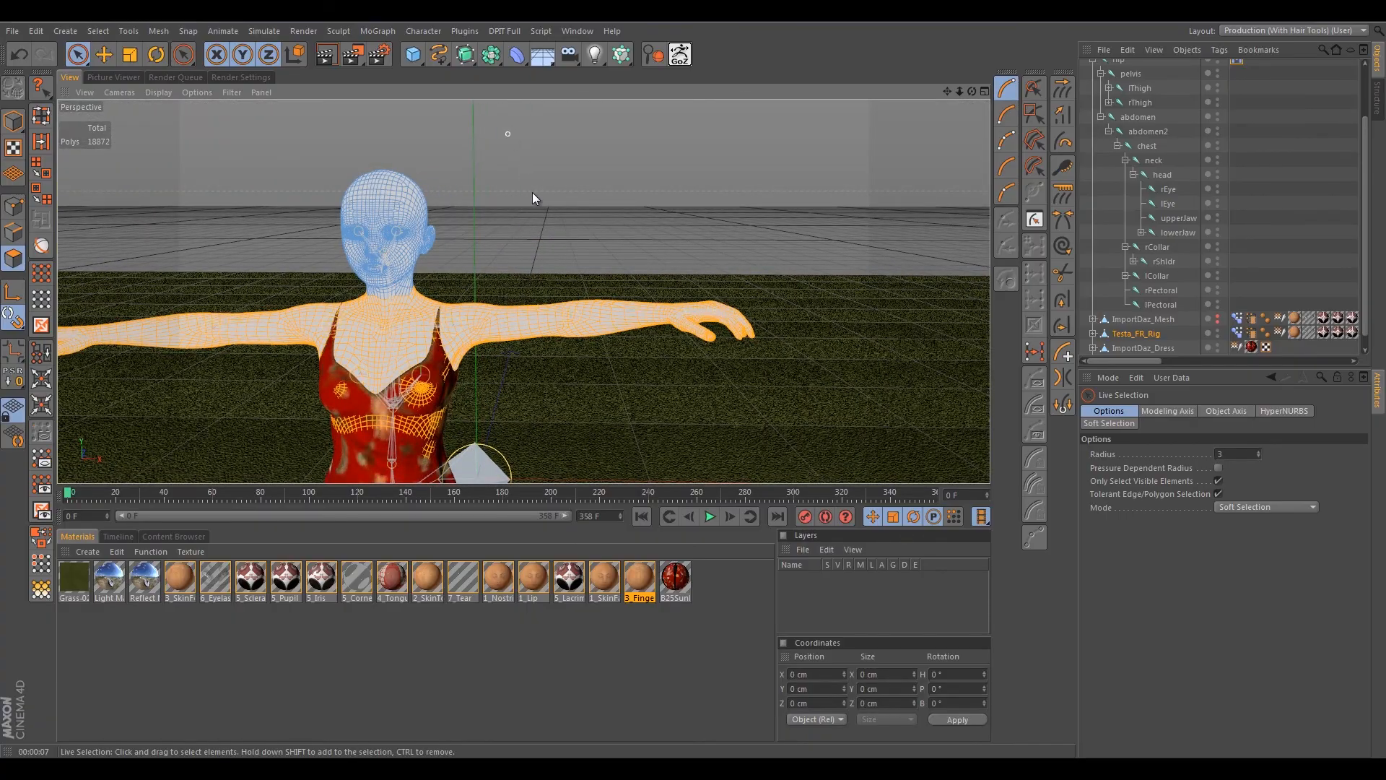
Examine the isolated head and the cut edge of the neck from the front and the side.
{"action": "left_click_drag", "start_coordinate": [500, 186], "coordinate": [479, 188], "text": "alt"}
{"action": "middle_click_drag", "start_coordinate": [480, 190], "coordinate": [595, 169], "text": "alt"}
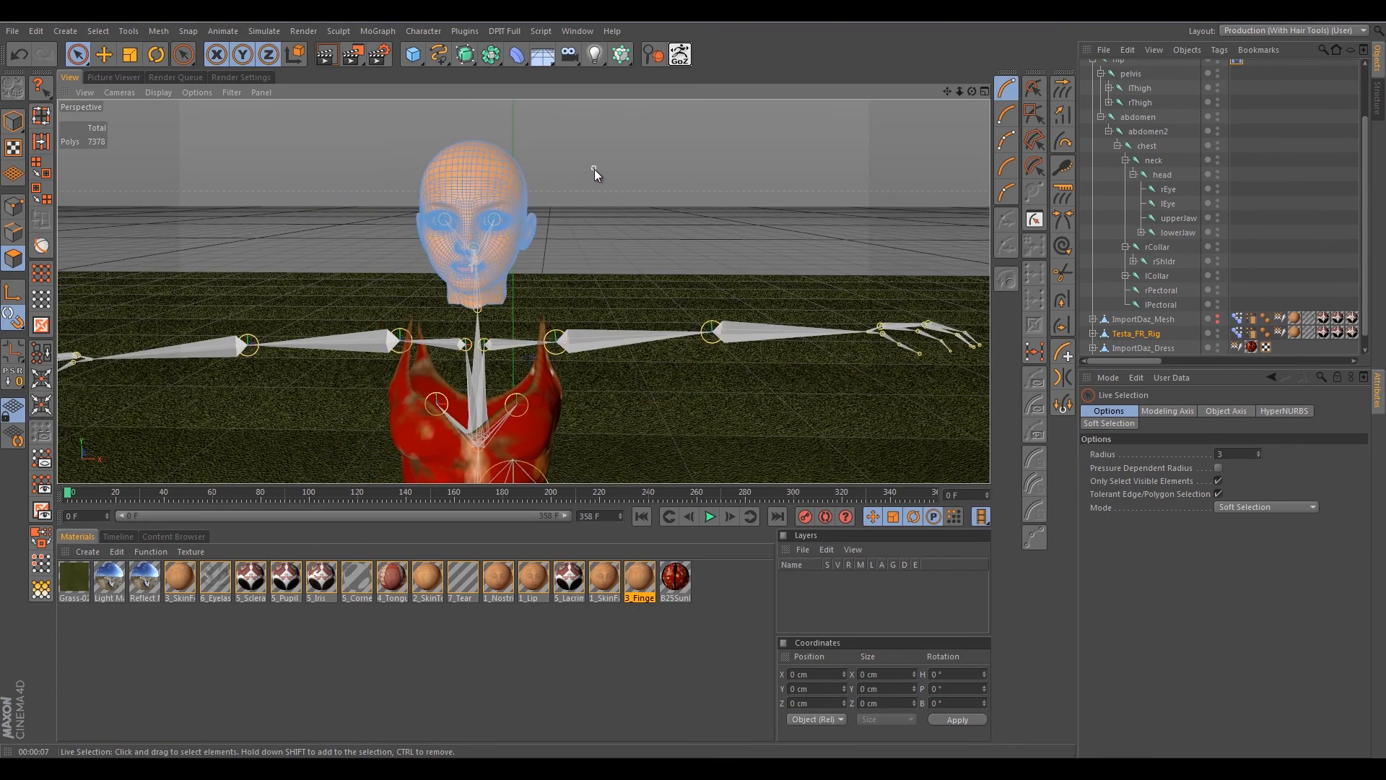
{"action": "right_click_drag", "start_coordinate": [581, 205], "coordinate": [570, 231], "text": "alt"}
{"action": "middle_click_drag", "start_coordinate": [570, 232], "coordinate": [638, 258], "text": "alt"}
{"action": "left_click_drag", "start_coordinate": [638, 259], "coordinate": [661, 223], "text": "alt"}
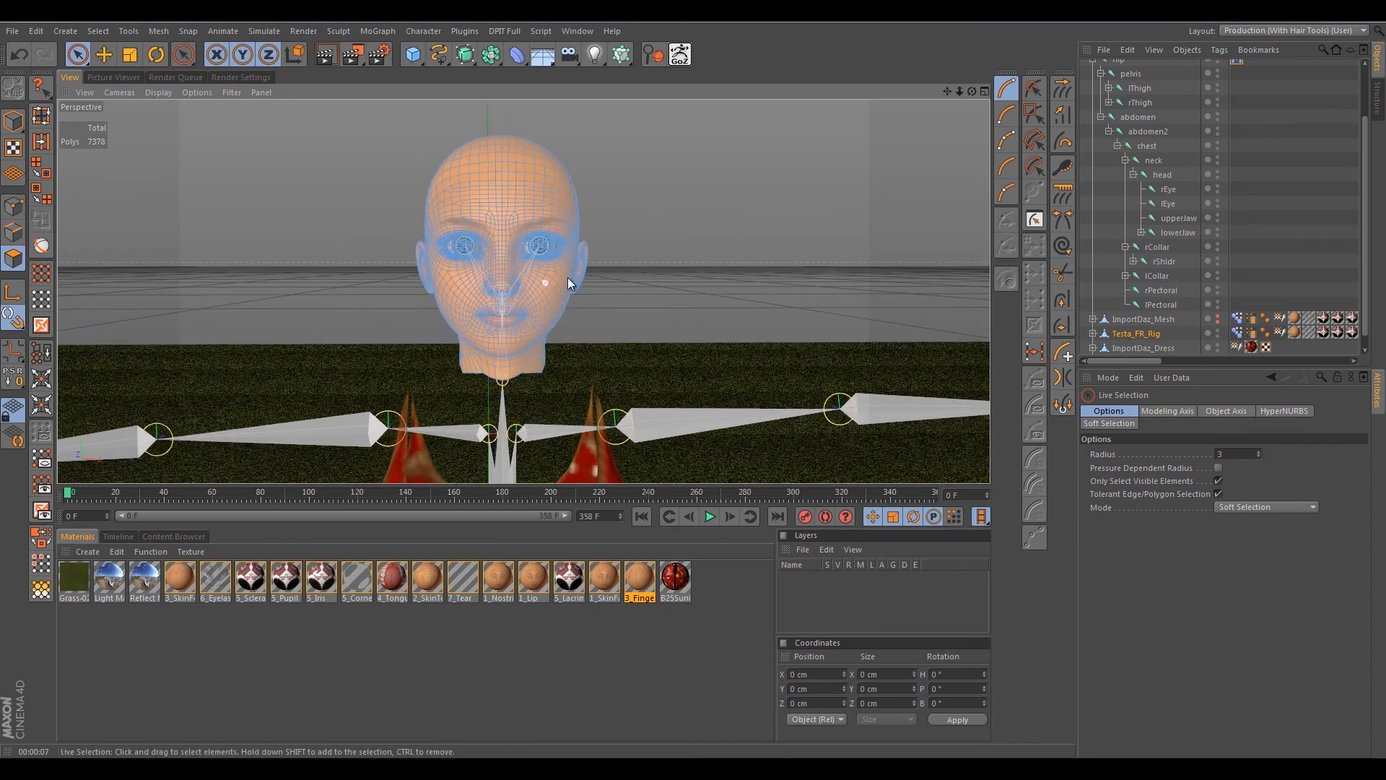
{"action": "scroll", "coordinate": [653, 260], "scroll_direction": "up", "scroll_amount": 5}
{"action": "left_click_drag", "start_coordinate": [639, 266], "coordinate": [439, 274], "text": "alt"}
{"action": "left_click_drag", "start_coordinate": [603, 239], "coordinate": [893, 341], "text": "alt"}
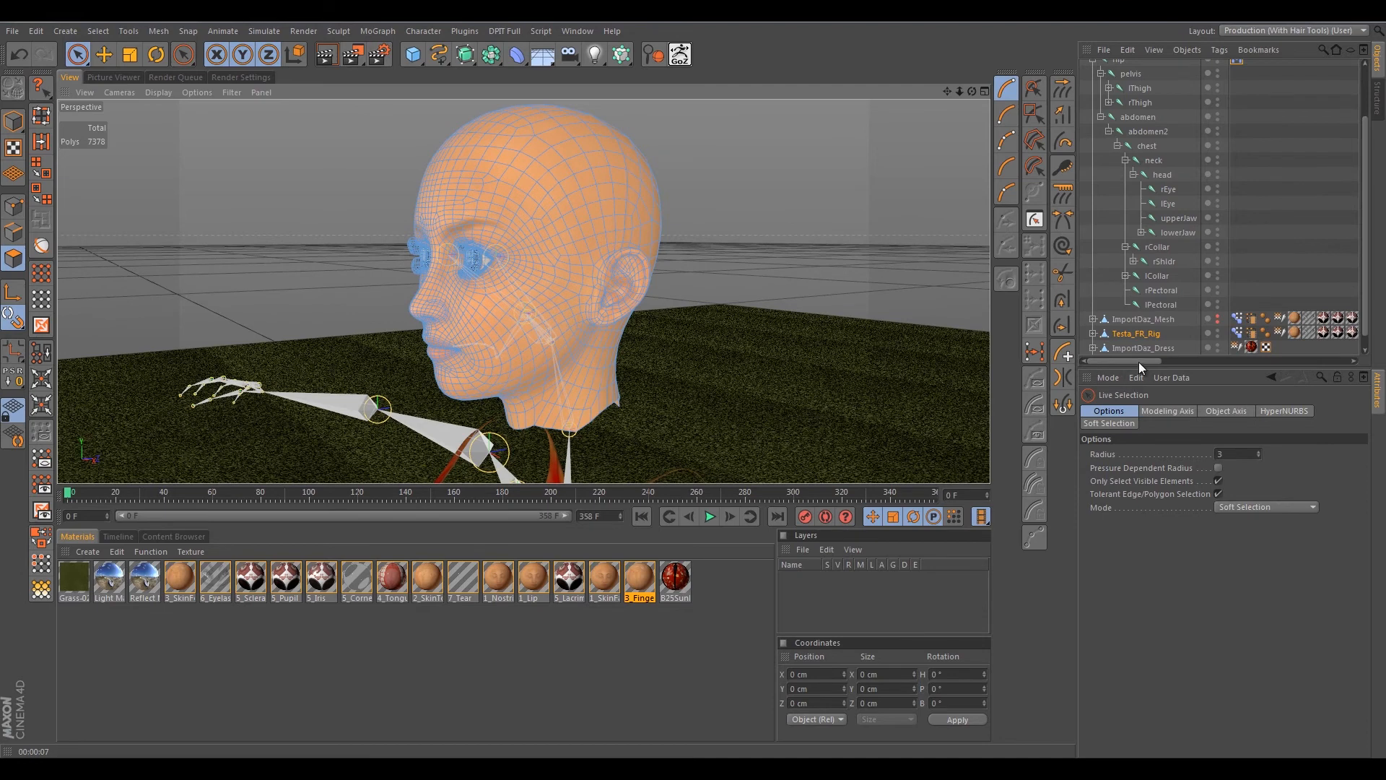
Restore the stored 6_Eyelash_Selection of Testa_FR_Rig and delete the eyelash polygons.
{"action": "left_click_drag", "start_coordinate": [1142, 361], "coordinate": [1343, 354]}
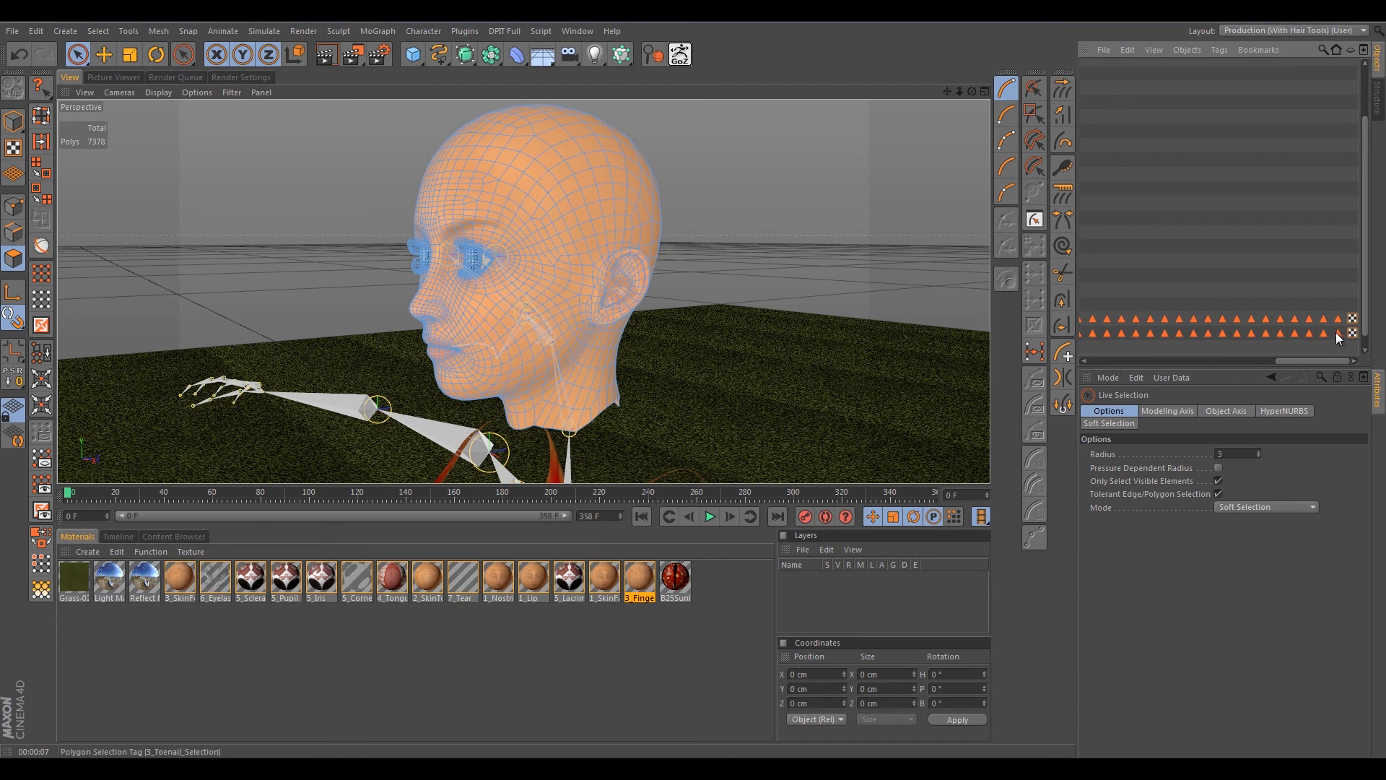
{"action": "left_click", "coordinate": [1337, 333]}
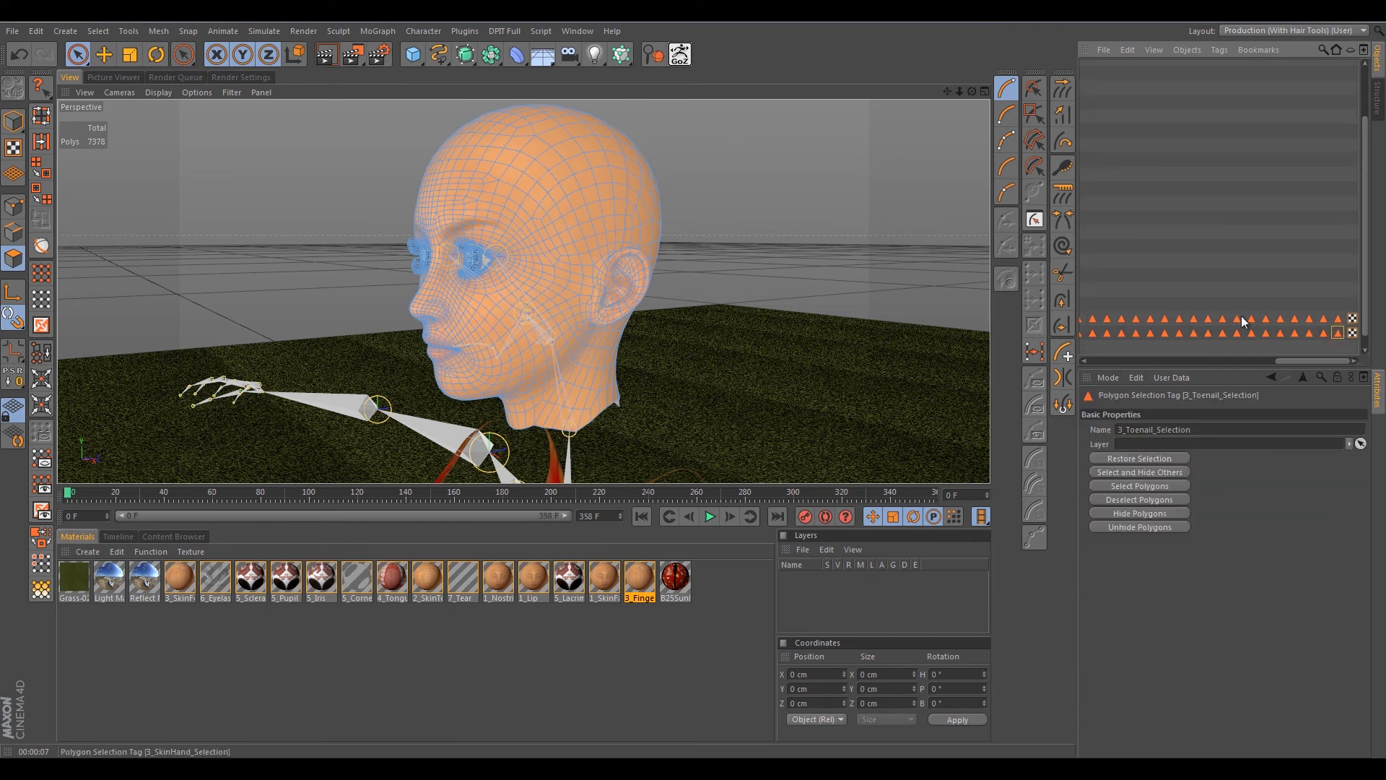
{"action": "left_click", "coordinate": [1321, 331]}
{"action": "left_click_drag", "start_coordinate": [1305, 360], "coordinate": [1244, 364]}
{"action": "left_click", "coordinate": [1182, 333]}
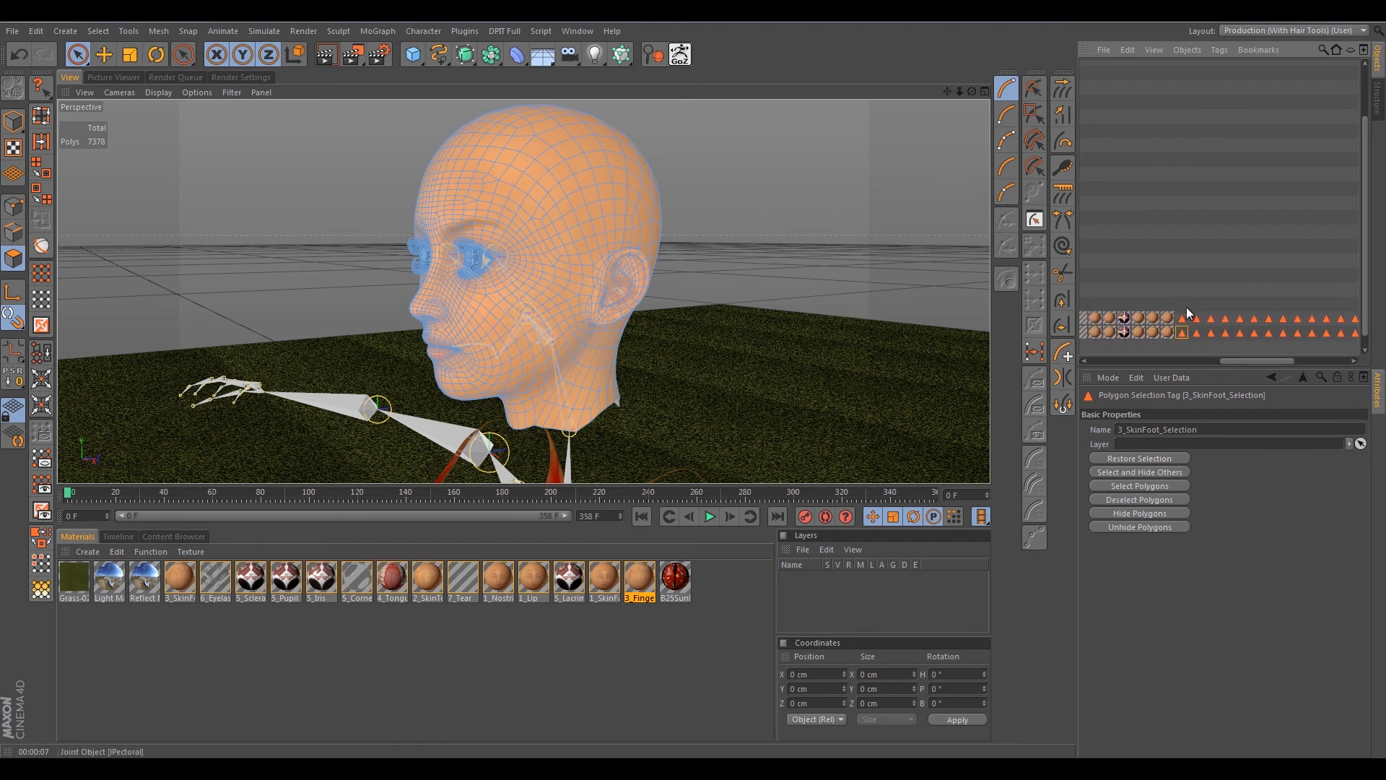
{"action": "left_click", "coordinate": [1197, 332]}
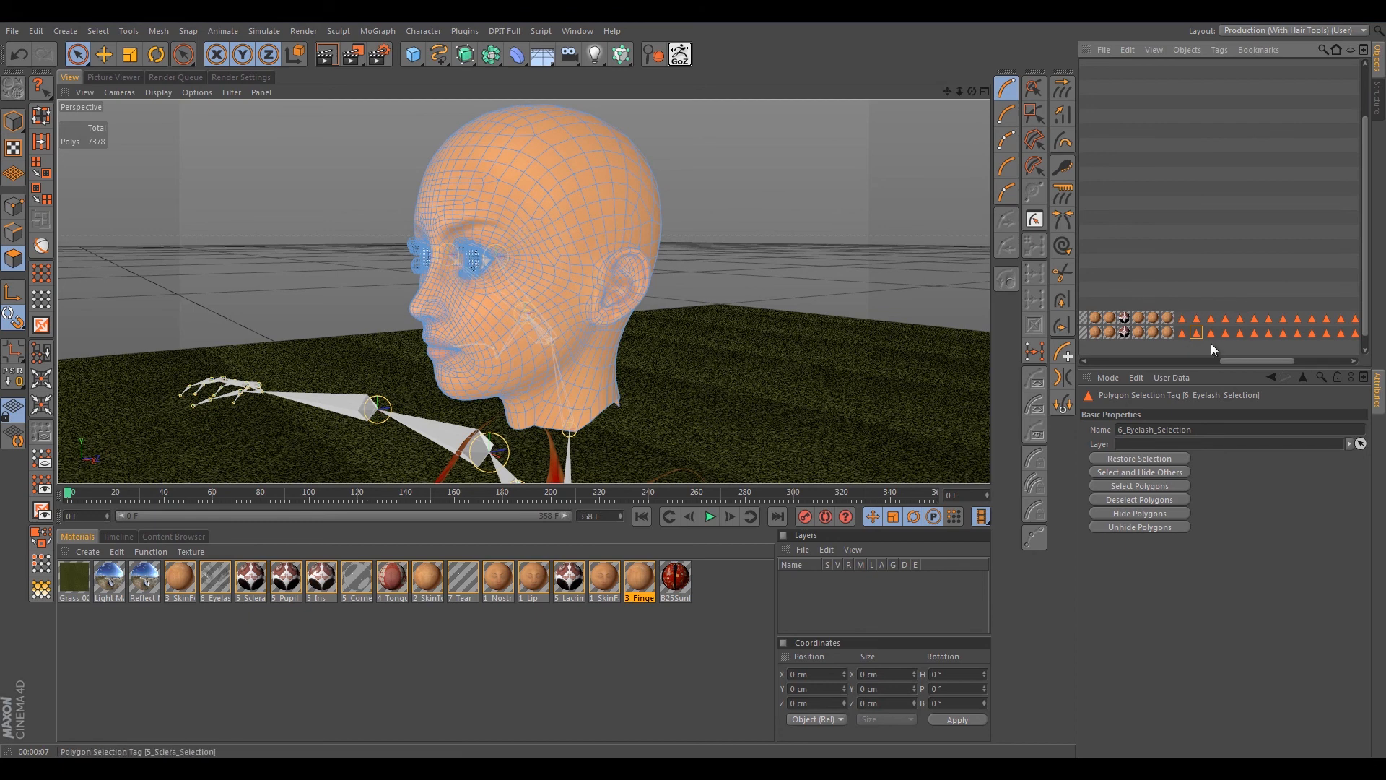
{"action": "left_click", "coordinate": [1195, 332]}
{"action": "double_click", "coordinate": [1194, 332]}
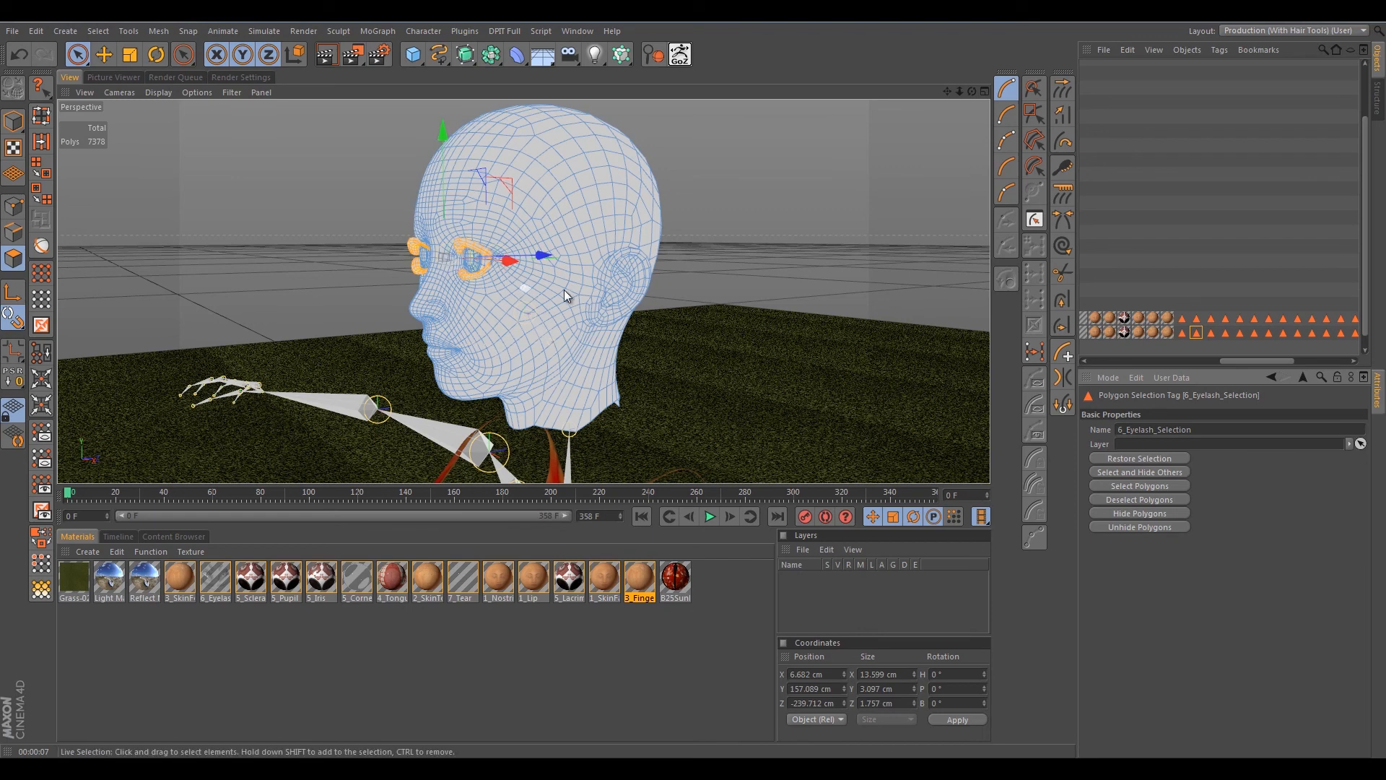
{"action": "key", "text": "Delete"}
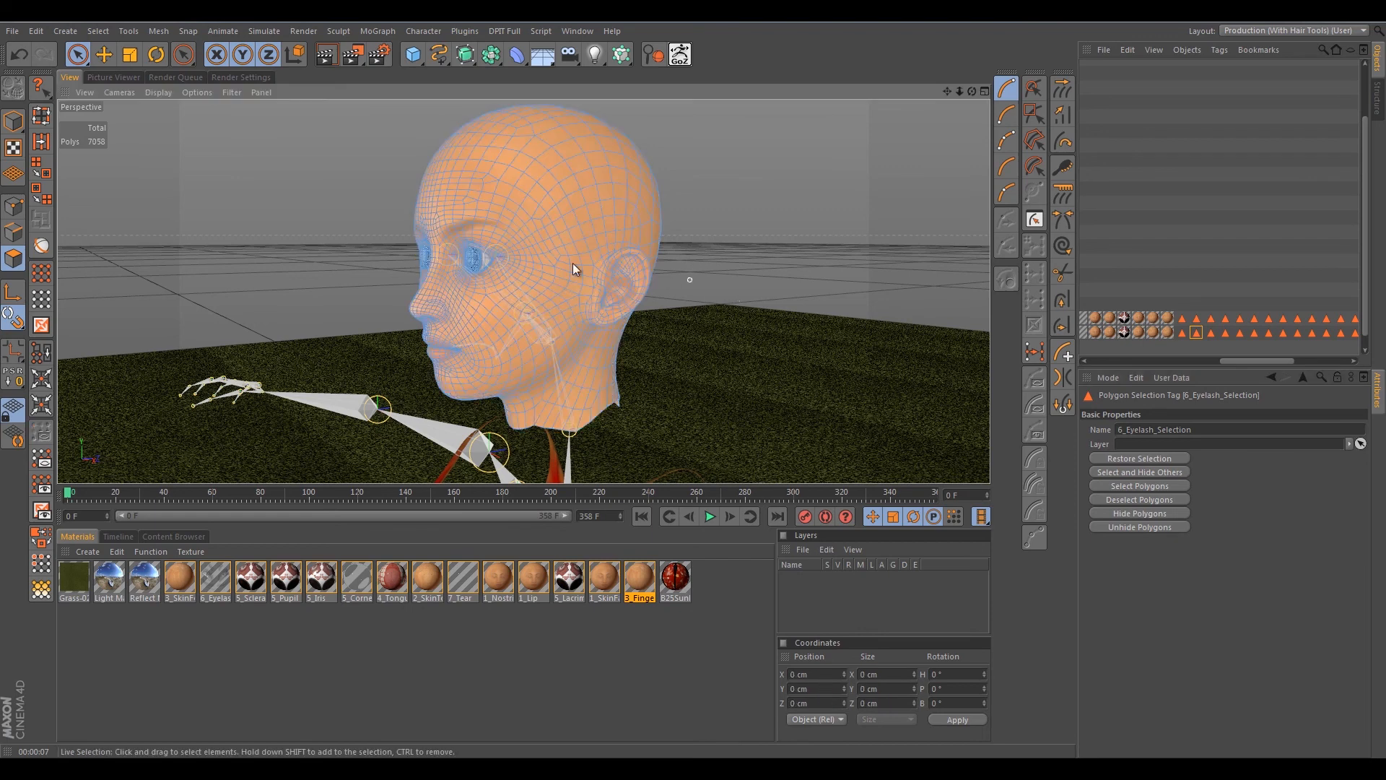
Check the polygon selection tags of Testa_FR_Rig from 5_Sclera_Selection through 3_SkinArm_Selection for further facial parts to remove.
{"action": "left_click", "coordinate": [1210, 332]}
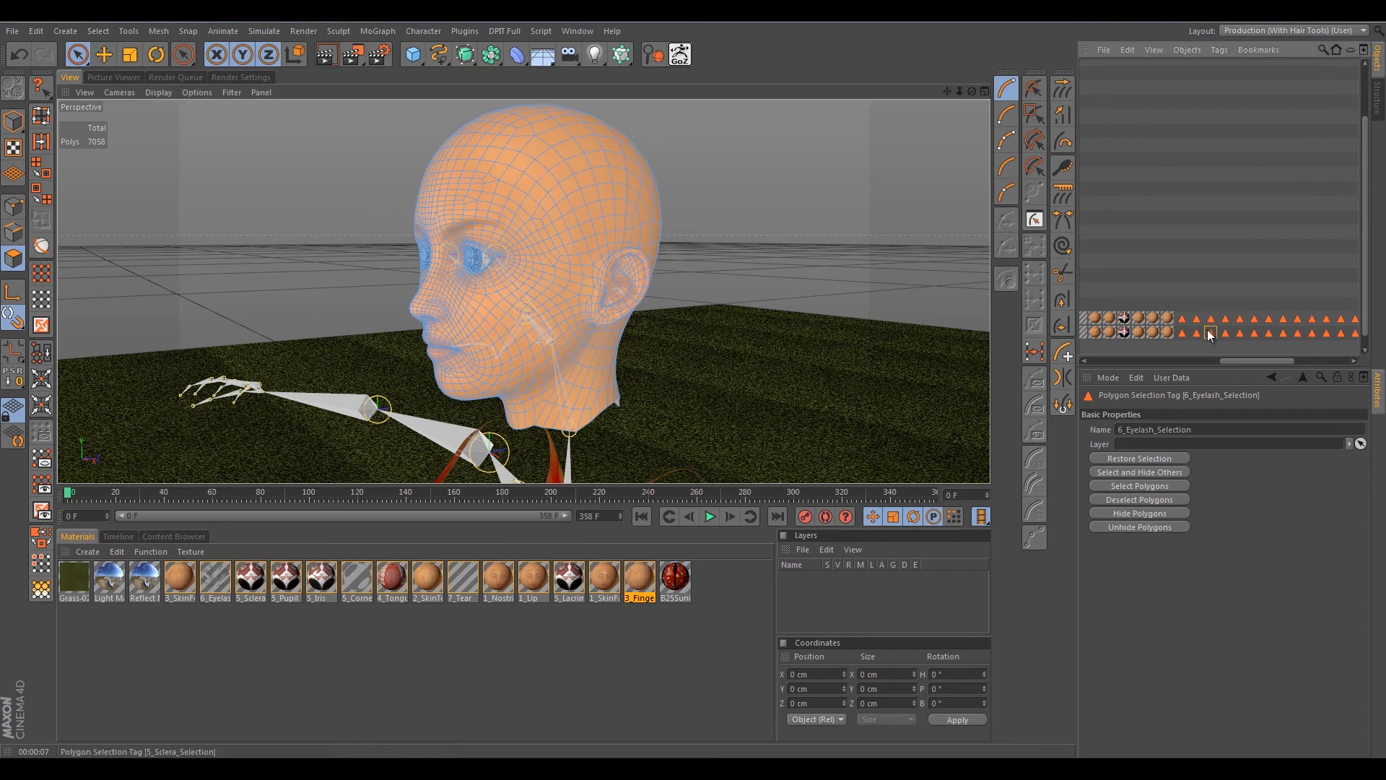
{"action": "left_click", "coordinate": [1228, 332]}
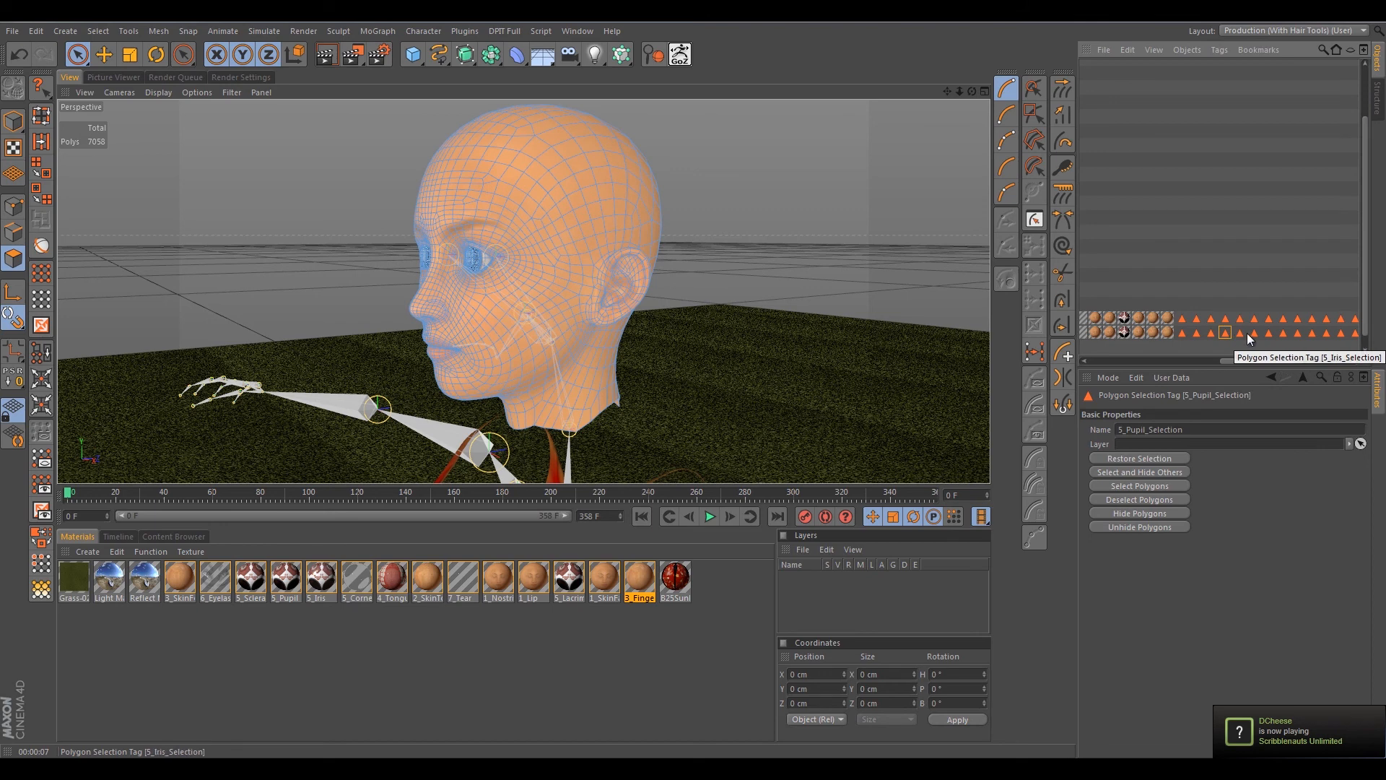
{"action": "left_click", "coordinate": [1242, 333]}
{"action": "left_click", "coordinate": [1256, 332]}
{"action": "left_click", "coordinate": [1269, 333]}
{"action": "left_click", "coordinate": [1283, 332]}
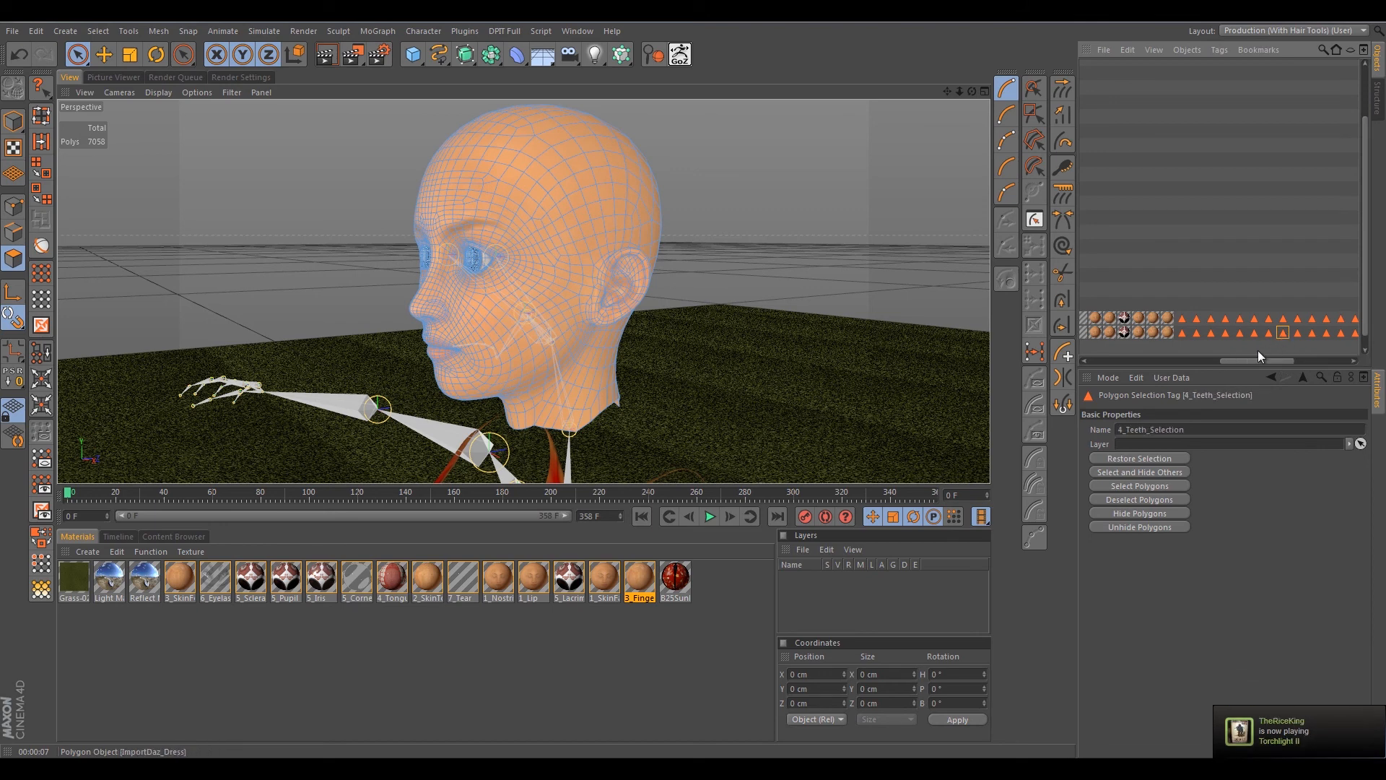
{"action": "left_click_drag", "start_coordinate": [1250, 357], "coordinate": [1263, 360]}
{"action": "left_click", "coordinate": [1249, 332]}
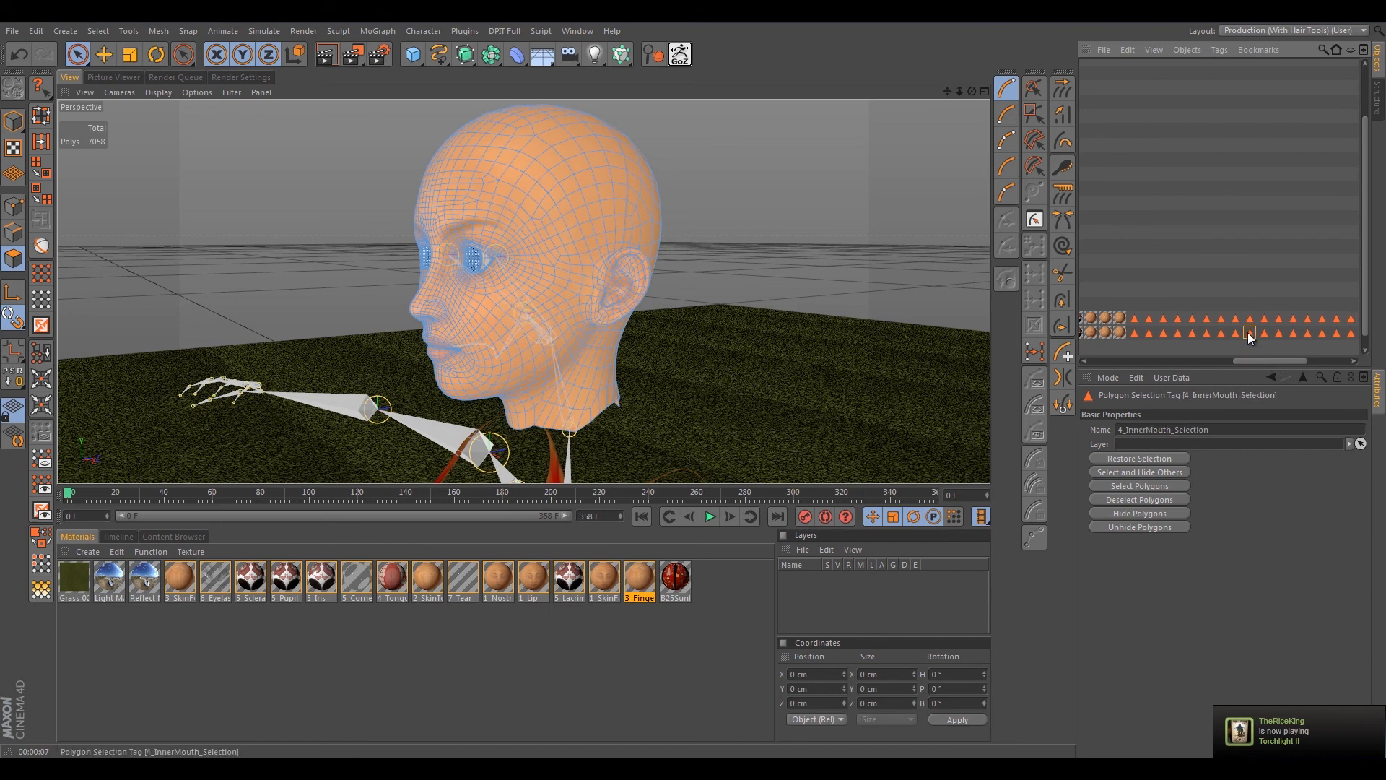
{"action": "left_click", "coordinate": [1262, 333]}
{"action": "left_click", "coordinate": [1275, 336]}
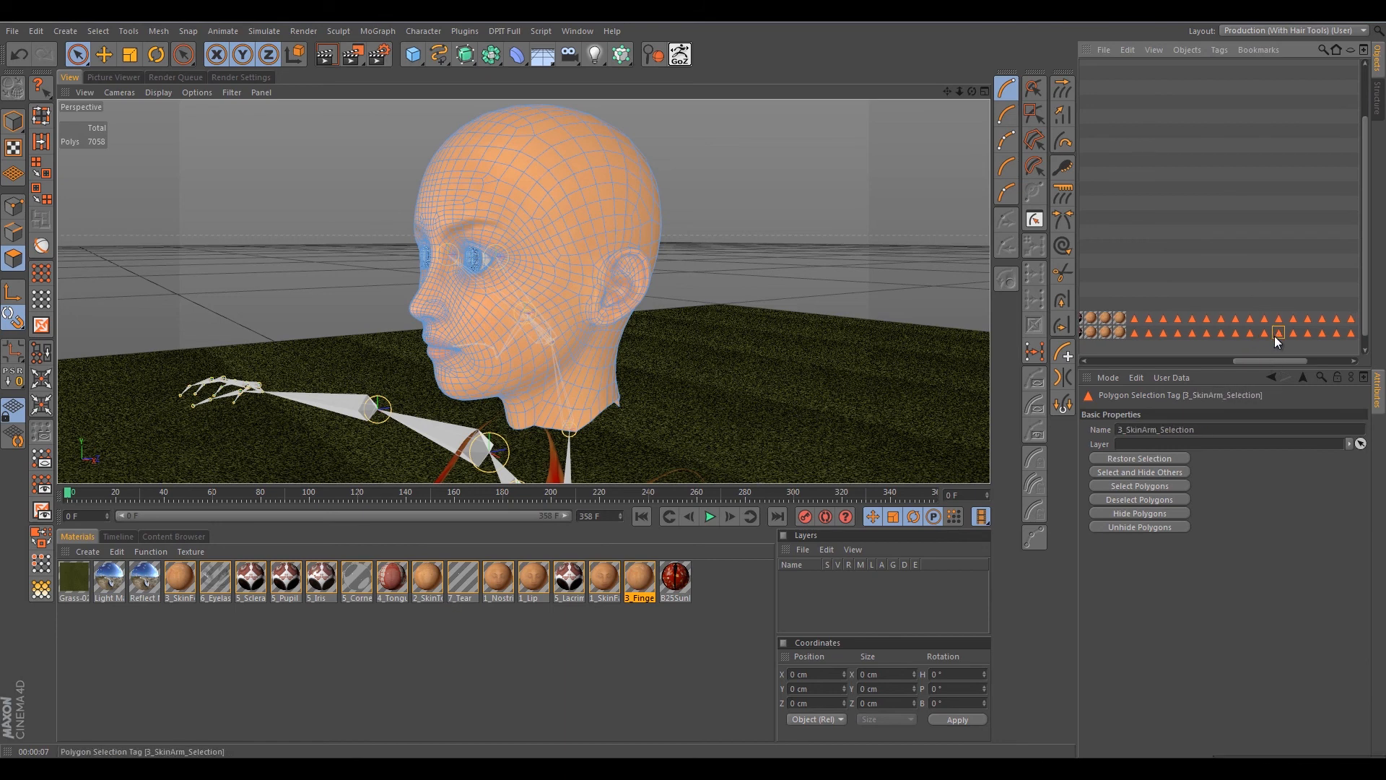
{"action": "left_click_drag", "start_coordinate": [1271, 360], "coordinate": [1283, 362]}
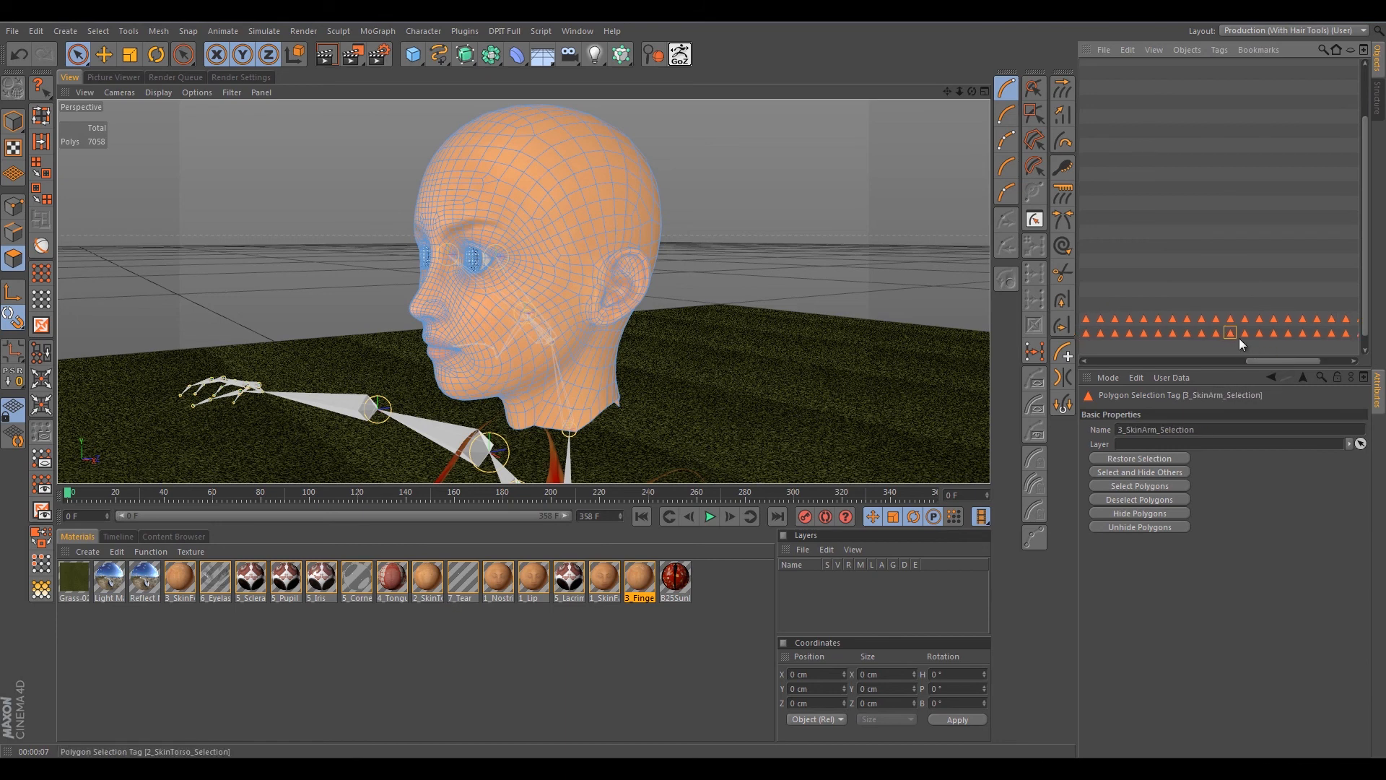
Find and restore the stored 7_Tear_Selection of Testa_FR_Rig and delete the tear polygons around the eyes.
{"action": "left_click", "coordinate": [1259, 333]}
{"action": "left_click", "coordinate": [1273, 332]}
{"action": "left_click", "coordinate": [1287, 333]}
{"action": "left_click_drag", "start_coordinate": [1290, 358], "coordinate": [1301, 357]}
{"action": "left_click", "coordinate": [1261, 332]}
{"action": "left_click", "coordinate": [1273, 333]}
{"action": "left_click", "coordinate": [1288, 333]}
{"action": "left_click", "coordinate": [1304, 332]}
{"action": "left_click", "coordinate": [1318, 333]}
{"action": "double_click", "coordinate": [1314, 332]}
{"action": "right_click_drag", "start_coordinate": [421, 256], "coordinate": [500, 287], "text": "alt"}
{"action": "scroll", "coordinate": [503, 288], "scroll_direction": "down", "scroll_amount": 10}
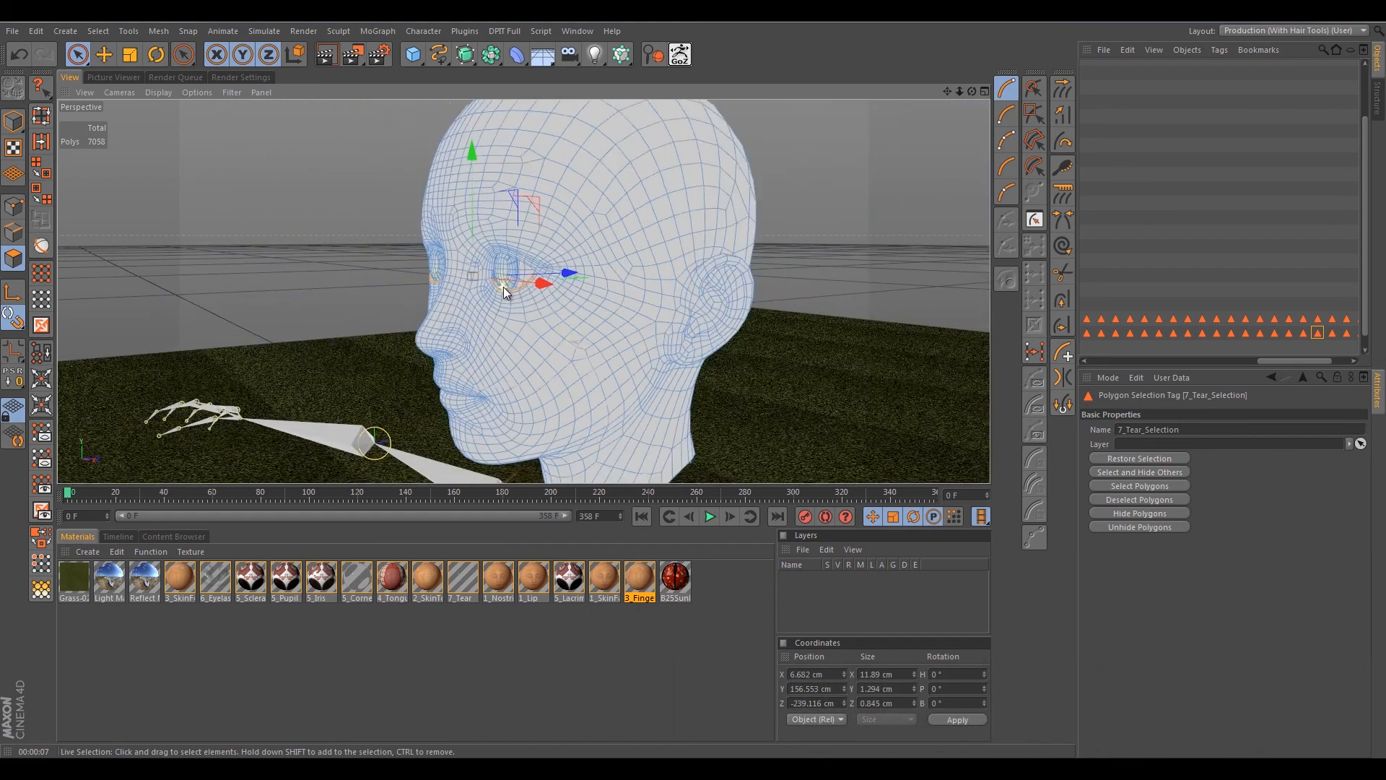
{"action": "left_click_drag", "start_coordinate": [1291, 361], "coordinate": [1306, 362]}
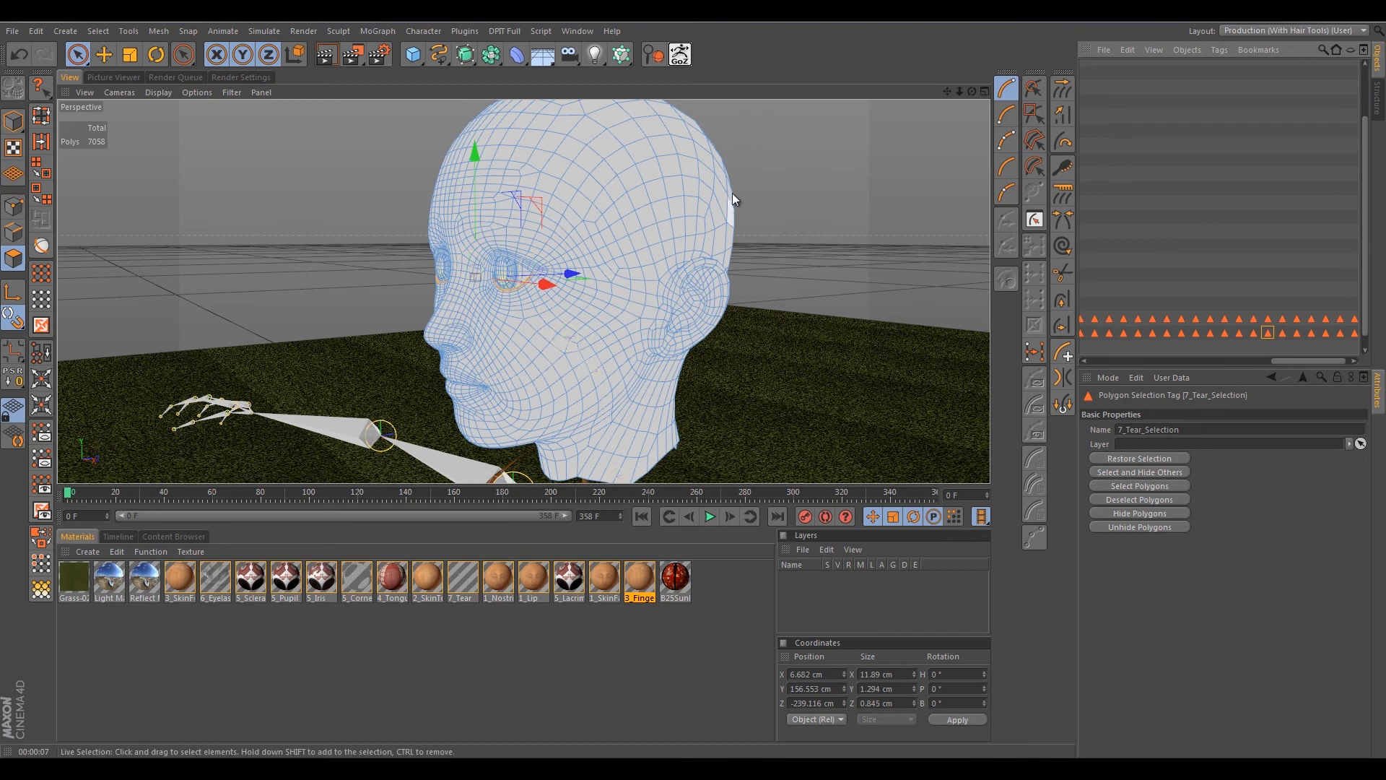
{"action": "key", "text": "Delete"}
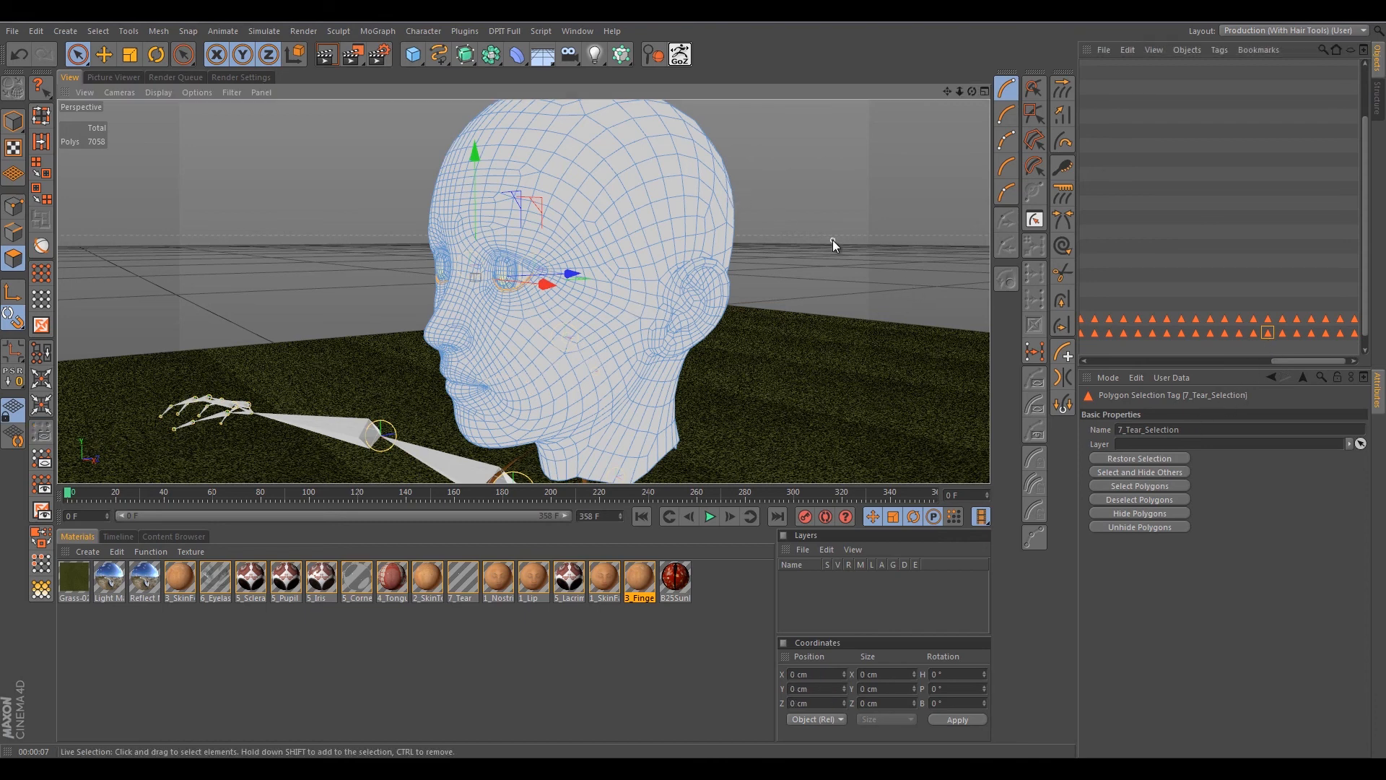
Restore the stored 5_Lacrimal_Selection of Testa_FR_Rig and delete the lacrimal polygons at the inner eye corners.
{"action": "scroll", "coordinate": [452, 267], "scroll_direction": "up", "scroll_amount": 3}
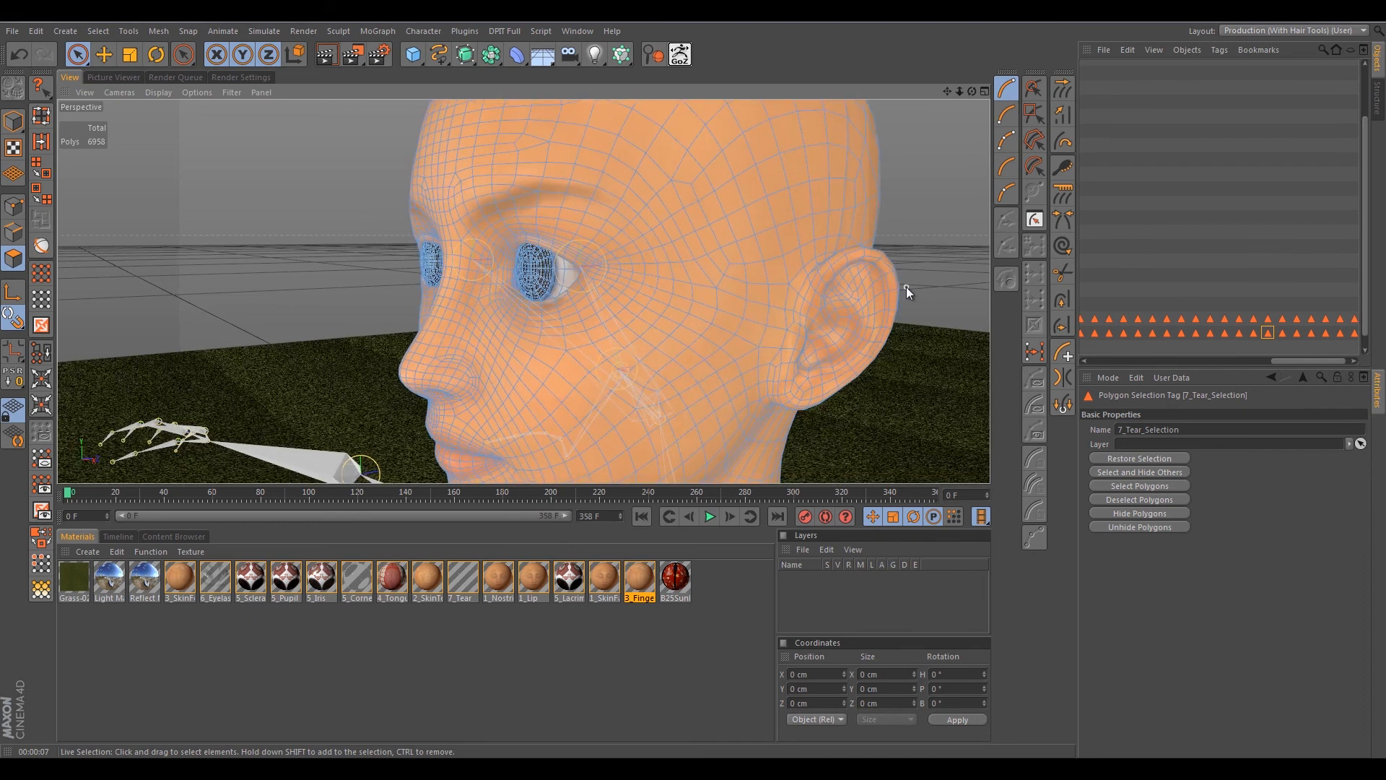
{"action": "left_click", "coordinate": [1282, 333]}
{"action": "left_click", "coordinate": [1311, 333]}
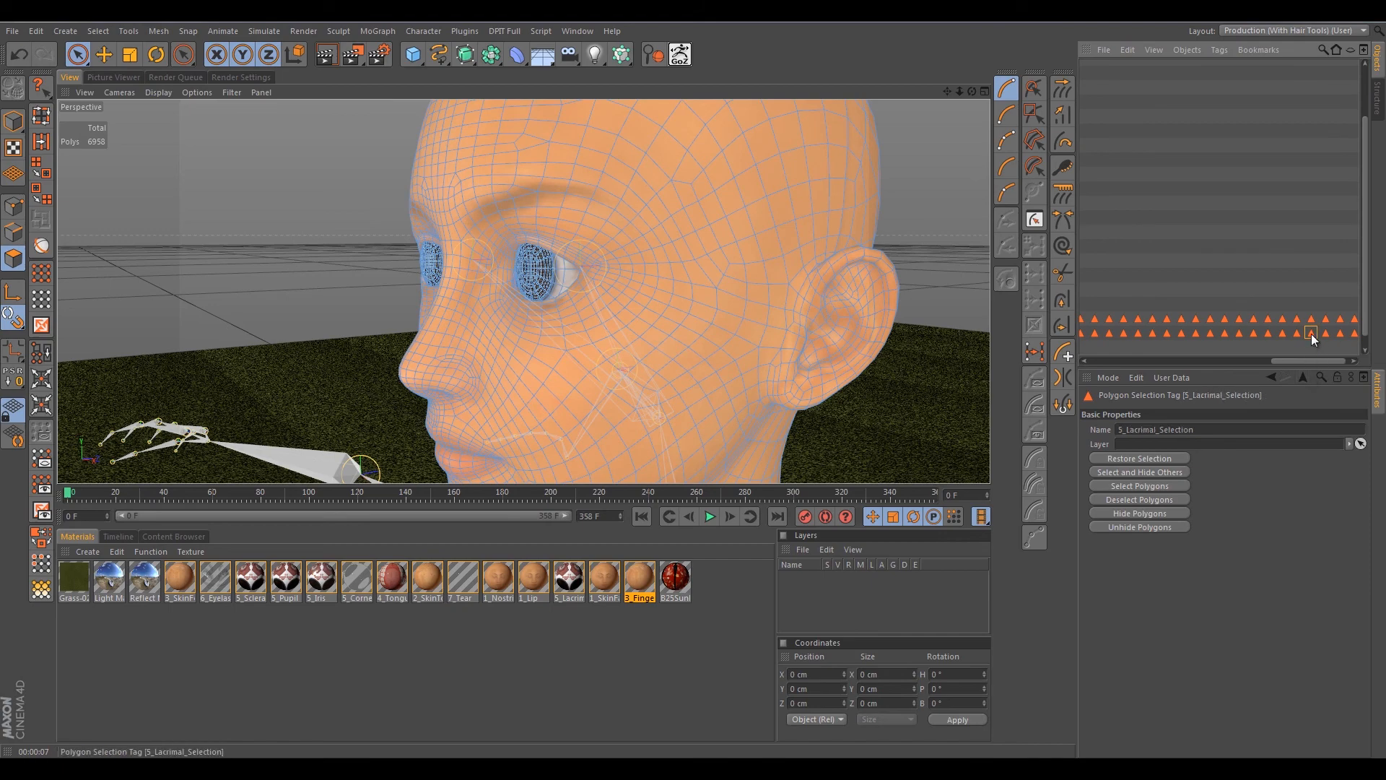
{"action": "double_click", "coordinate": [1311, 333]}
{"action": "scroll", "coordinate": [504, 283], "scroll_direction": "up", "scroll_amount": 10}
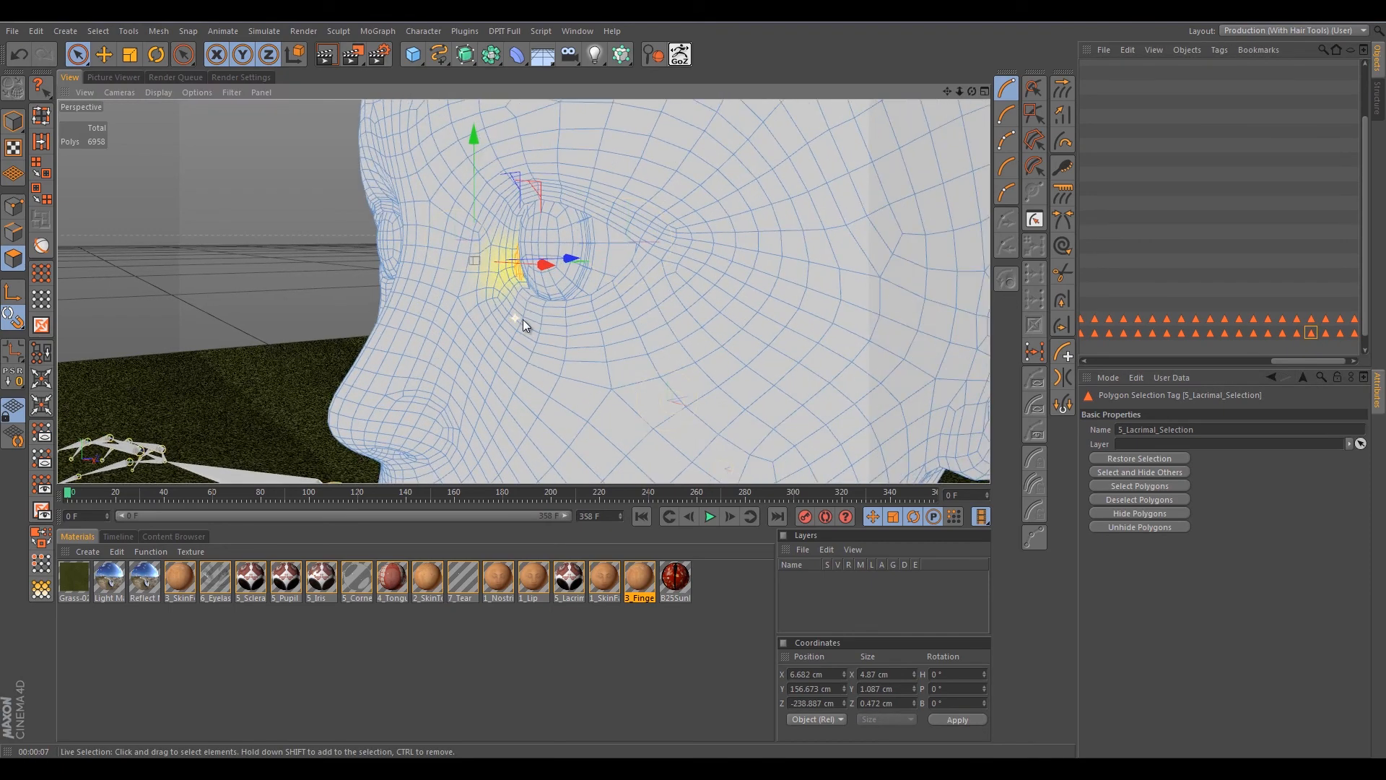
{"action": "scroll", "coordinate": [510, 249], "scroll_direction": "down", "scroll_amount": 5}
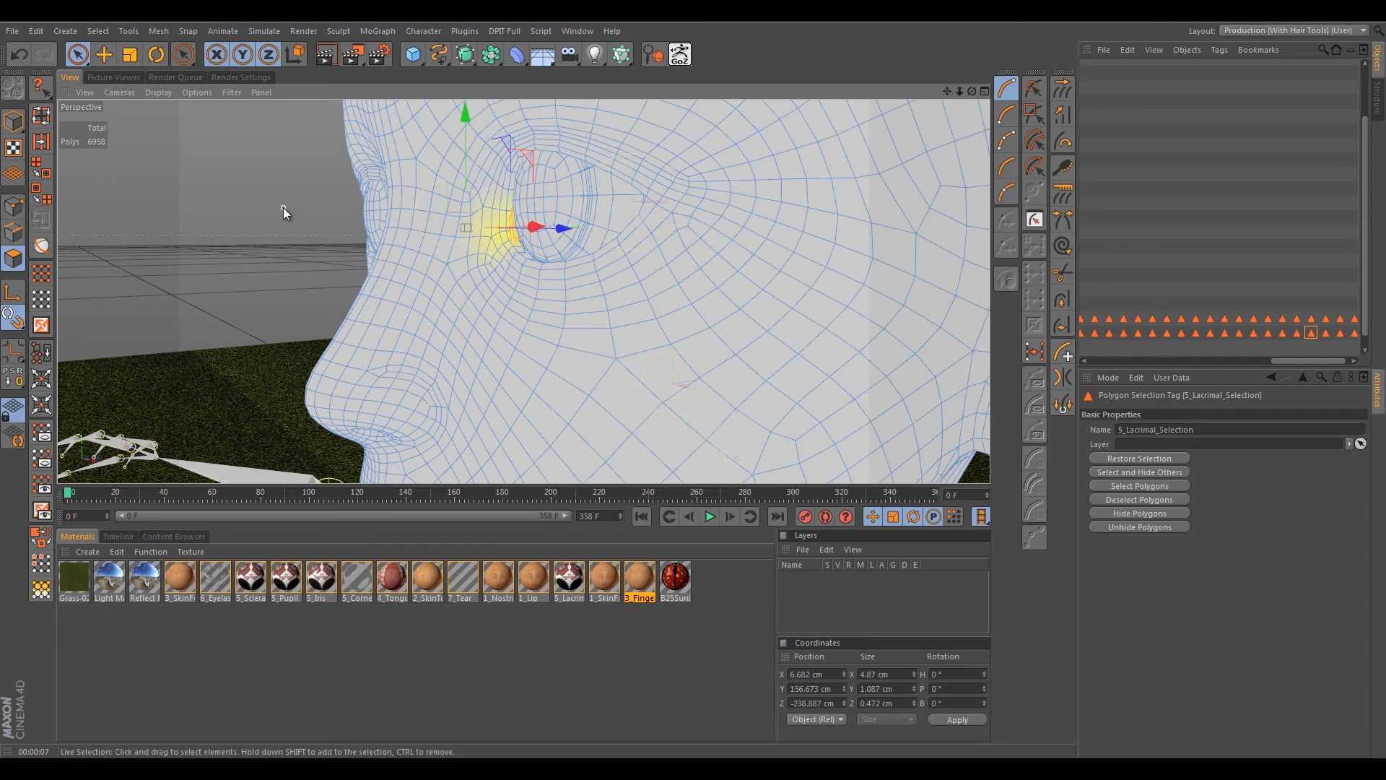
{"action": "mouse_move", "coordinate": [283, 209]}
{"action": "left_mouse_down", "text": "alt"}
{"action": "mouse_move", "coordinate": [515, 212]}
{"action": "mouse_move", "coordinate": [670, 240]}
{"action": "mouse_move", "coordinate": [509, 244]}
{"action": "mouse_move", "coordinate": [265, 203]}
{"action": "mouse_move", "coordinate": [618, 241]}
{"action": "mouse_move", "coordinate": [316, 242]}
{"action": "mouse_move", "coordinate": [243, 218]}
{"action": "mouse_move", "coordinate": [557, 218]}
{"action": "mouse_move", "coordinate": [277, 223]}
{"action": "left_mouse_up", "text": "alt"}
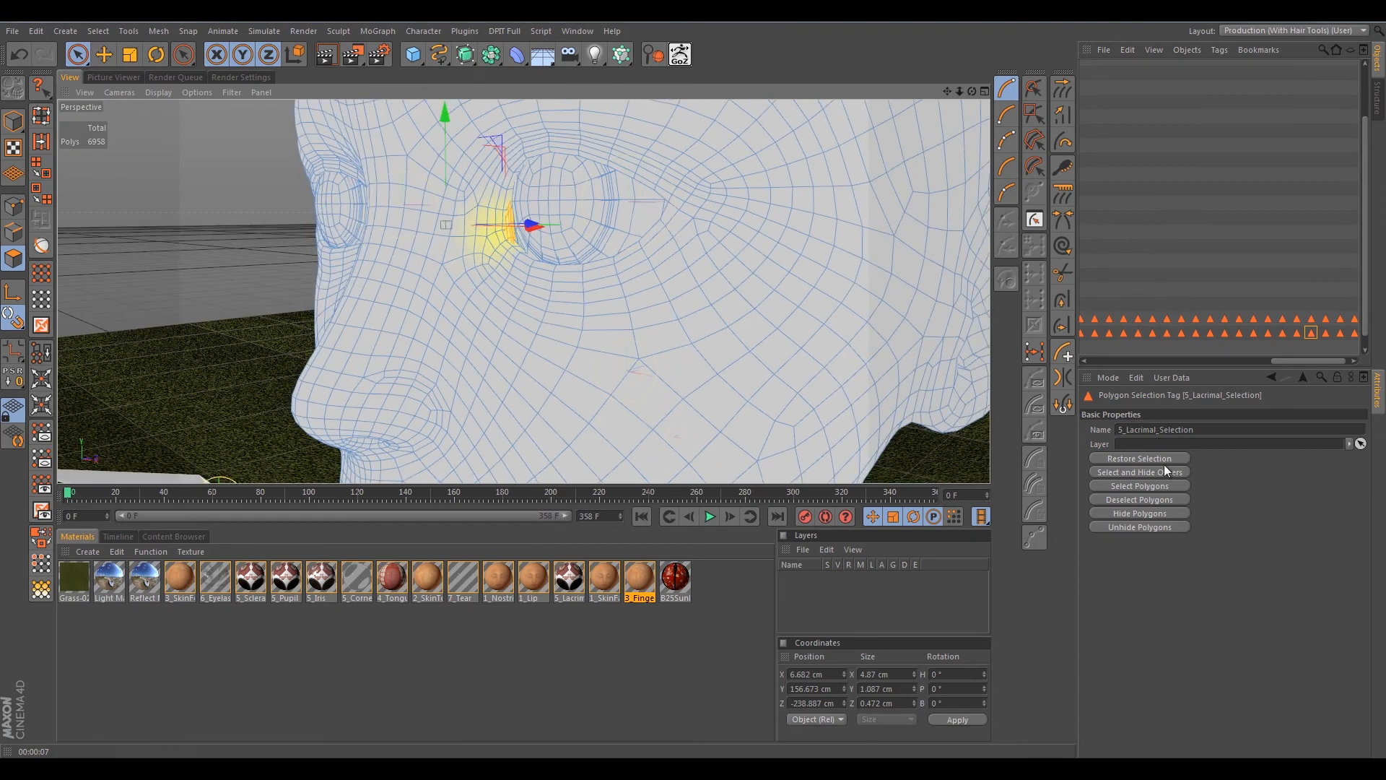
{"action": "left_click", "coordinate": [215, 239]}
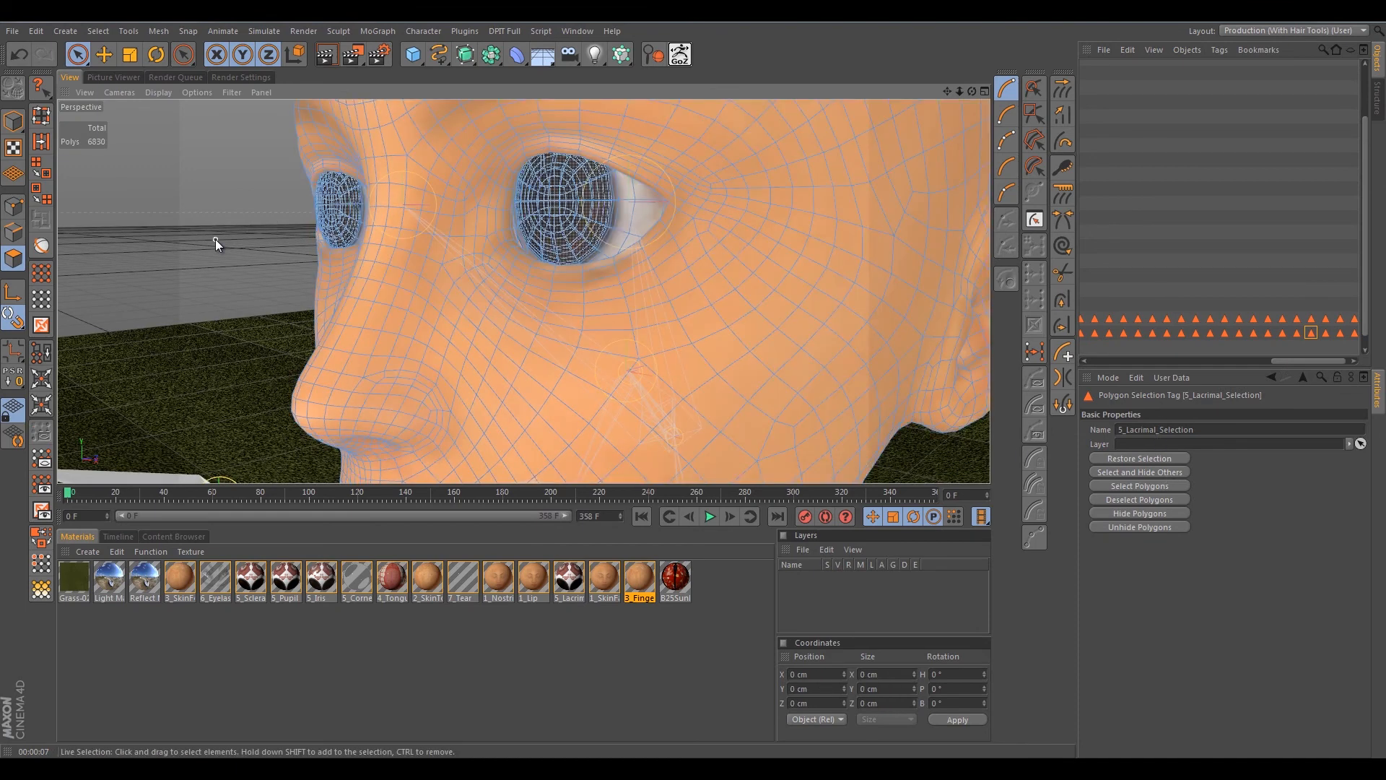
Inspect the eye area of the head up close and check the 1_SkinFace_Selection tag of Testa_FR_Rig.
{"action": "scroll", "coordinate": [261, 221], "scroll_direction": "down", "scroll_amount": 10}
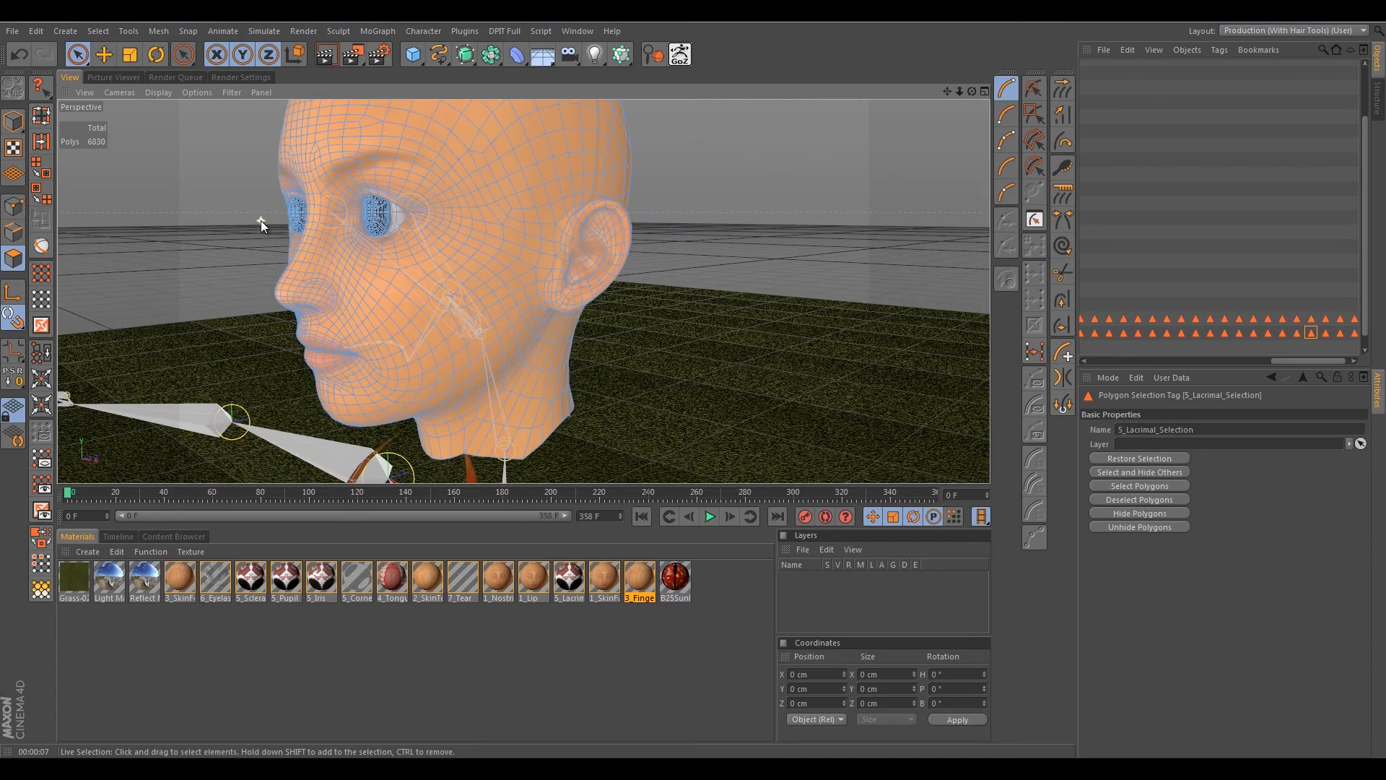
{"action": "left_click_drag", "start_coordinate": [753, 216], "coordinate": [552, 314], "text": "alt"}
{"action": "scroll", "coordinate": [475, 332], "scroll_direction": "up", "scroll_amount": 10}
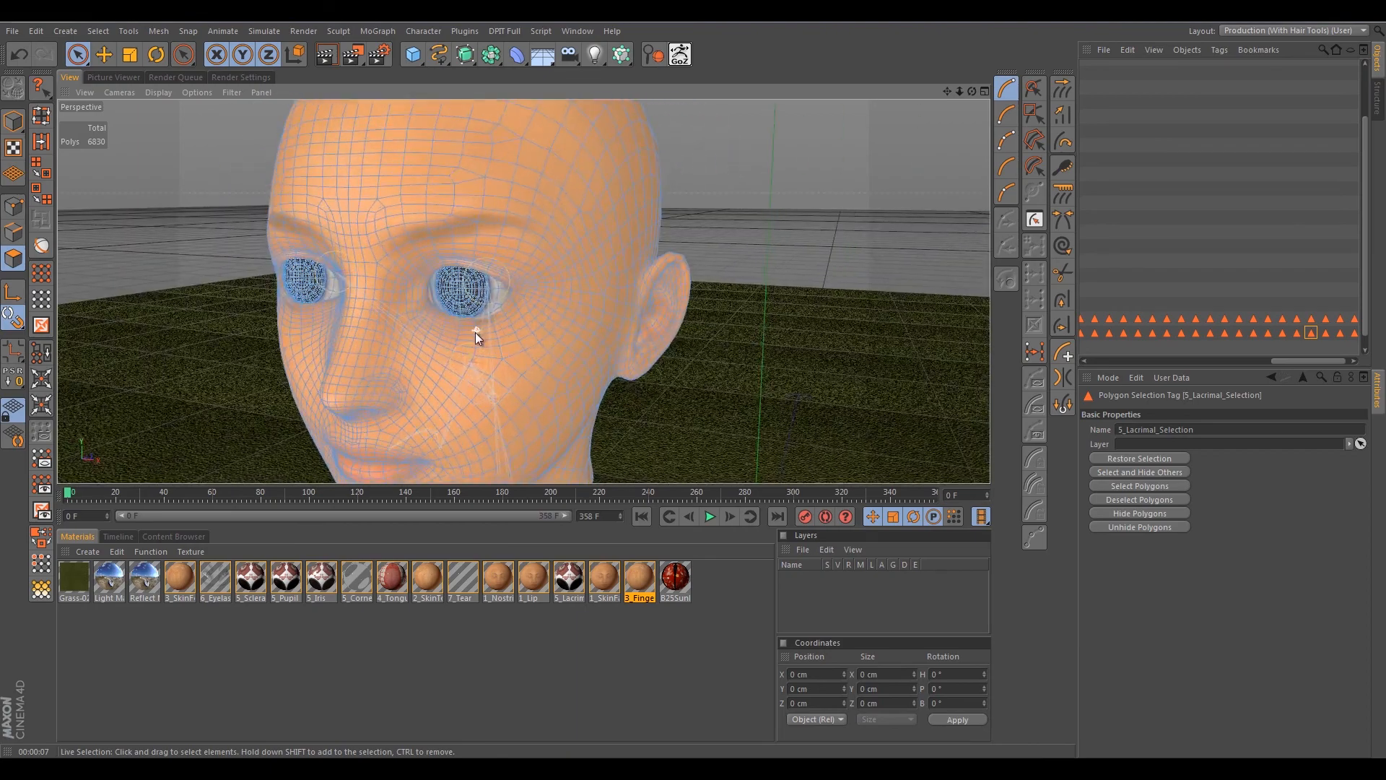
{"action": "left_click", "coordinate": [413, 269]}
{"action": "mouse_move", "coordinate": [303, 288]}
{"action": "left_mouse_down", "text": "alt"}
{"action": "mouse_move", "coordinate": [287, 209]}
{"action": "mouse_move", "coordinate": [370, 166]}
{"action": "mouse_move", "coordinate": [233, 229]}
{"action": "mouse_move", "coordinate": [341, 279]}
{"action": "mouse_move", "coordinate": [289, 271]}
{"action": "left_mouse_up", "text": "alt"}
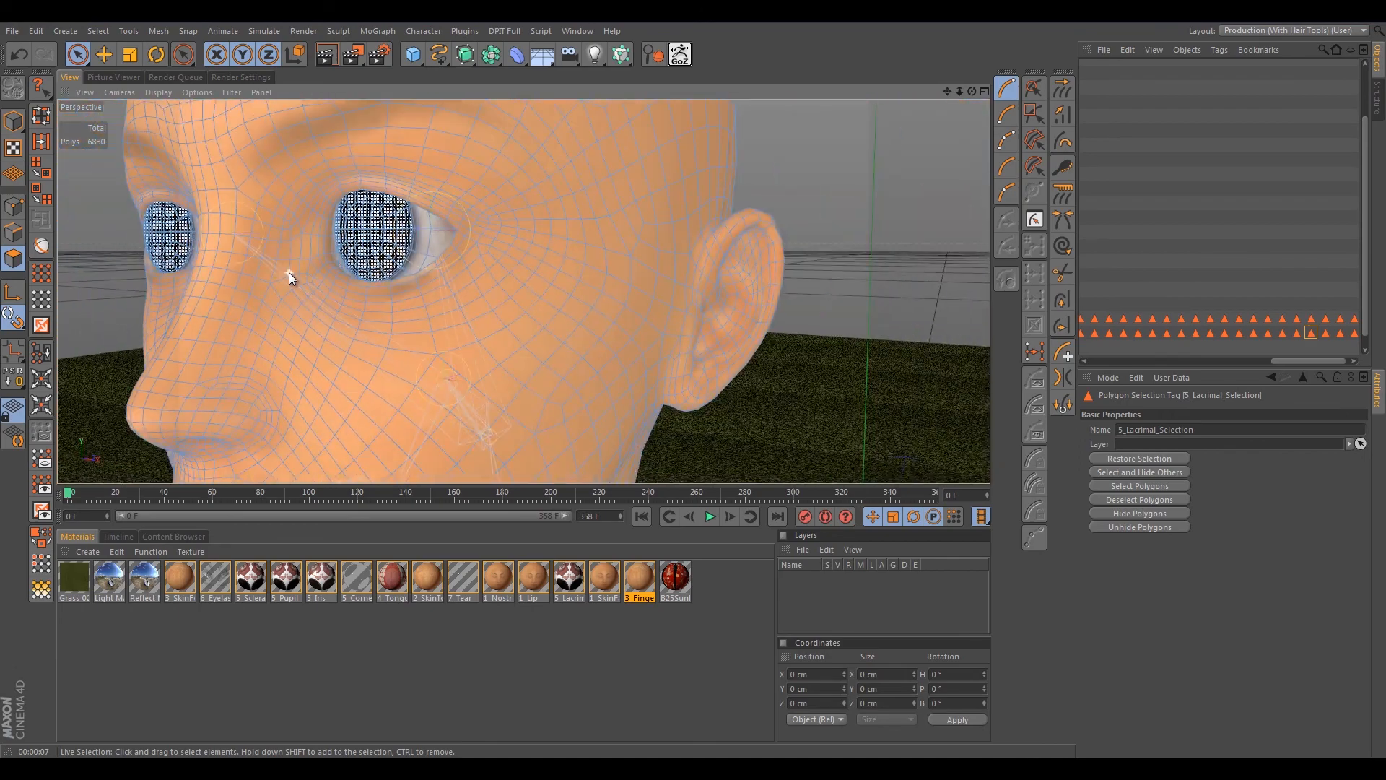
{"action": "scroll", "coordinate": [289, 271], "scroll_direction": "down", "scroll_amount": 8}
{"action": "left_click_drag", "start_coordinate": [289, 273], "coordinate": [416, 294], "text": "alt"}
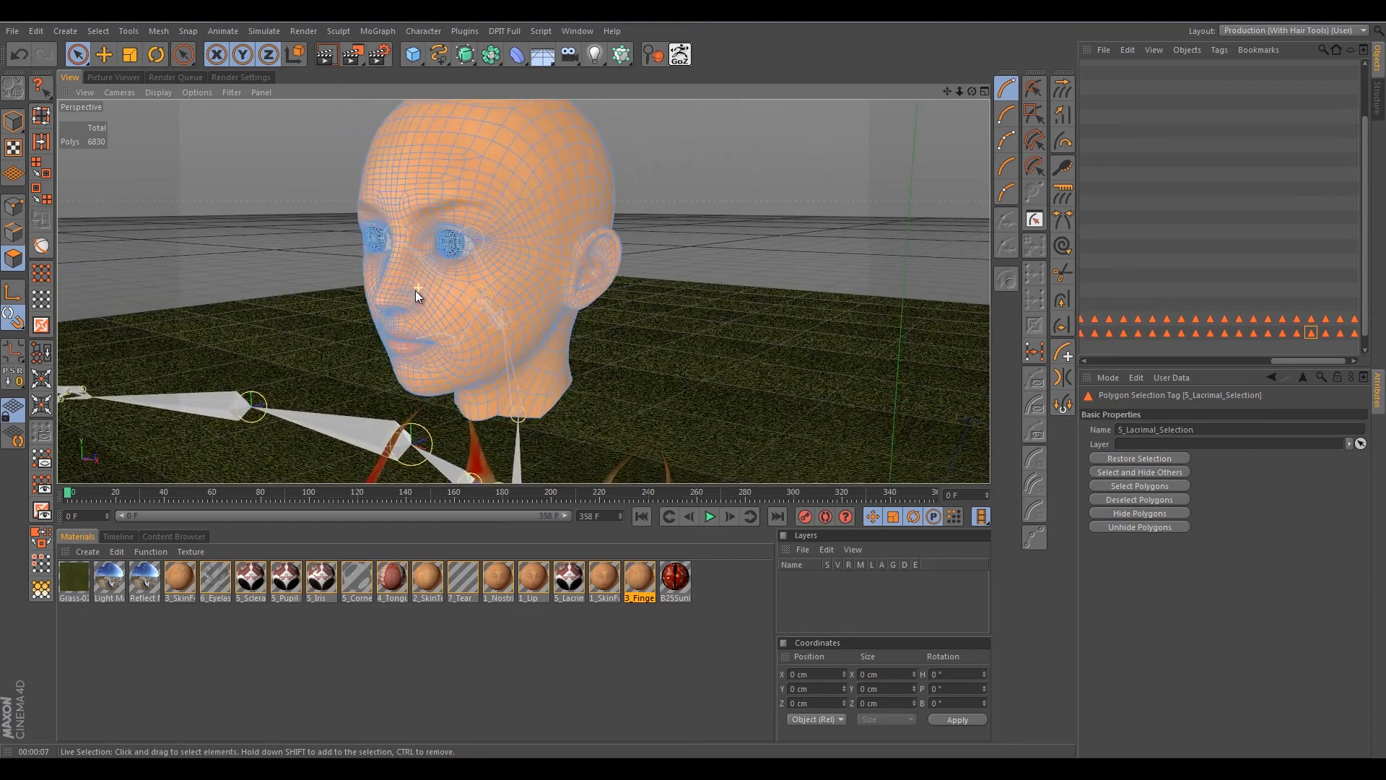
{"action": "left_click", "coordinate": [1326, 334]}
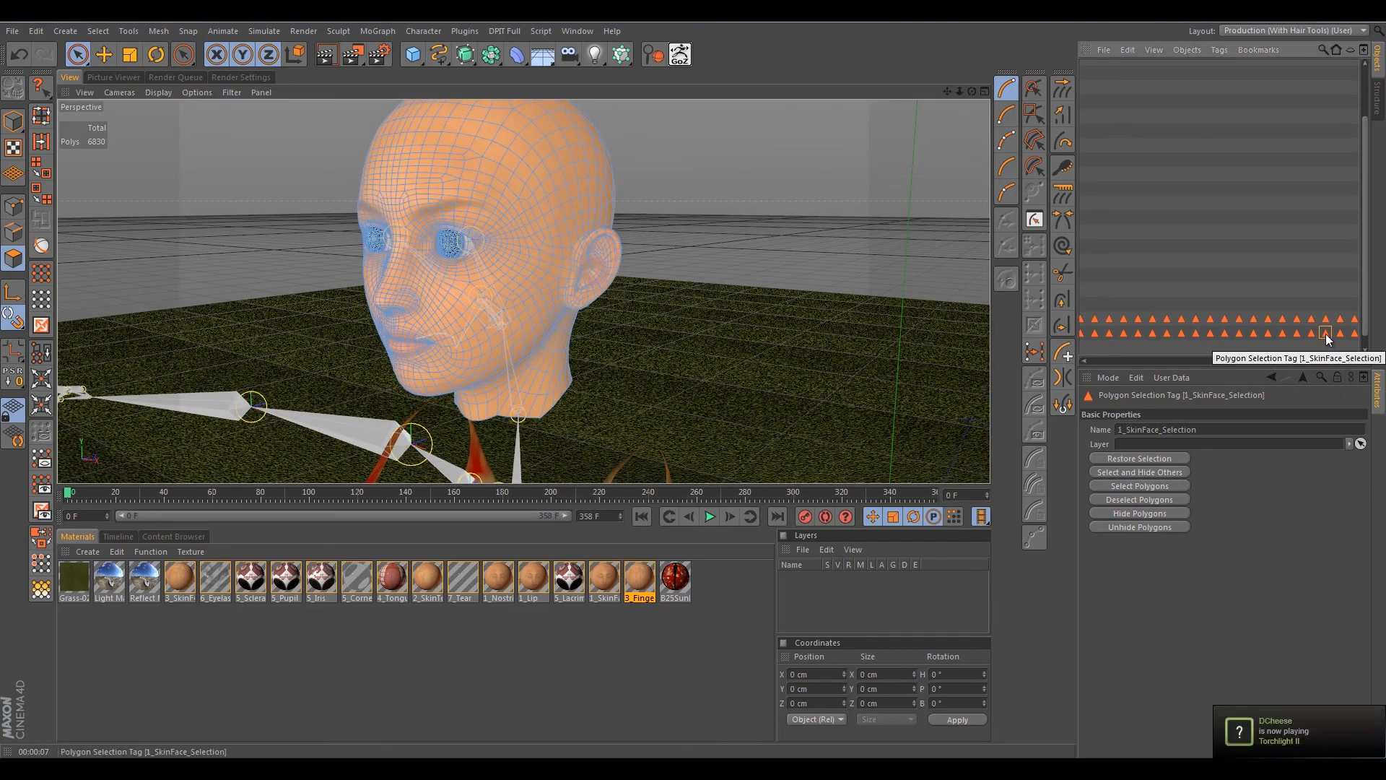
Restore the stored 1_SkinFace_Selection of Testa_FR_Rig to select the face skin polygons.
{"action": "double_click", "coordinate": [1325, 332]}
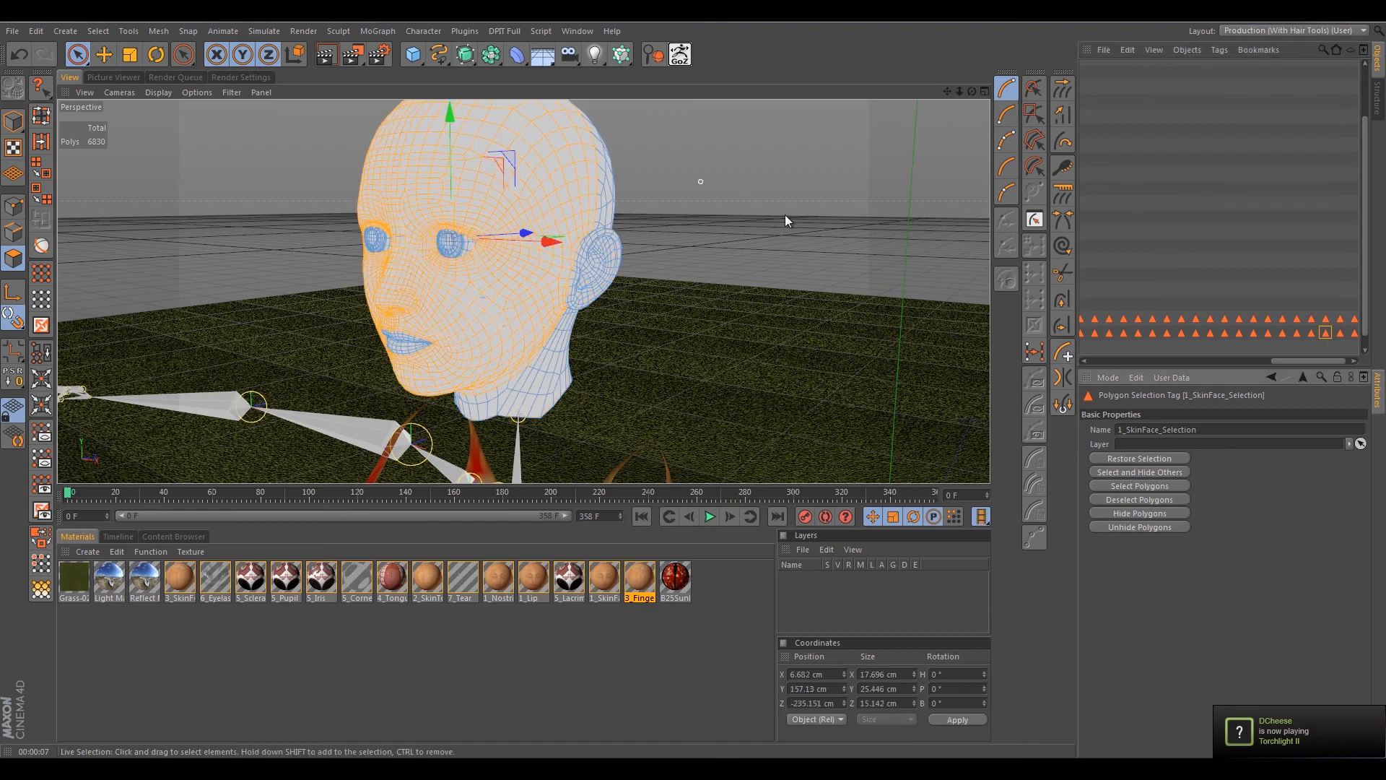
{"action": "left_click_drag", "start_coordinate": [777, 231], "coordinate": [706, 224], "text": "alt"}
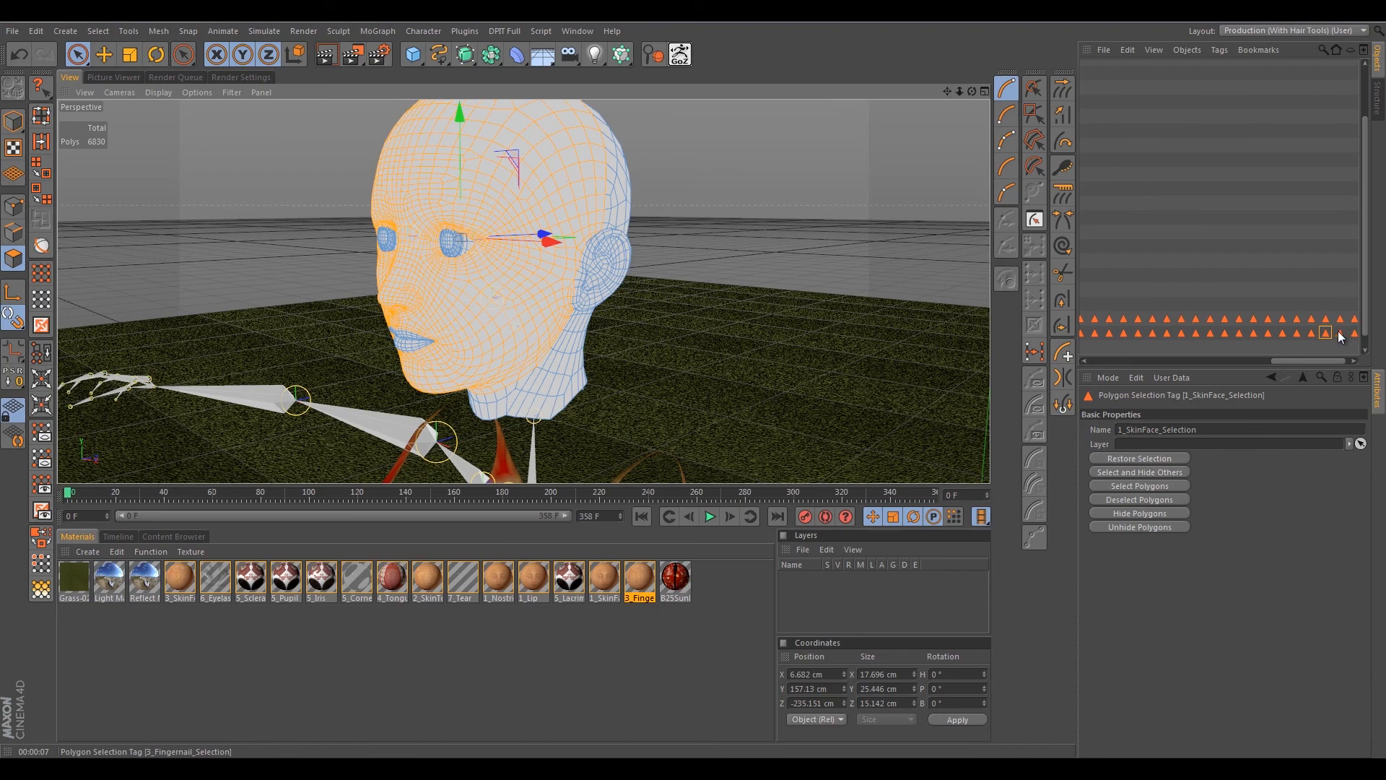
{"action": "mouse_move", "coordinate": [739, 205]}
{"action": "left_mouse_down", "text": "alt"}
{"action": "mouse_move", "coordinate": [595, 188]}
{"action": "mouse_move", "coordinate": [765, 219]}
{"action": "mouse_move", "coordinate": [751, 210]}
{"action": "left_mouse_up", "text": "alt"}
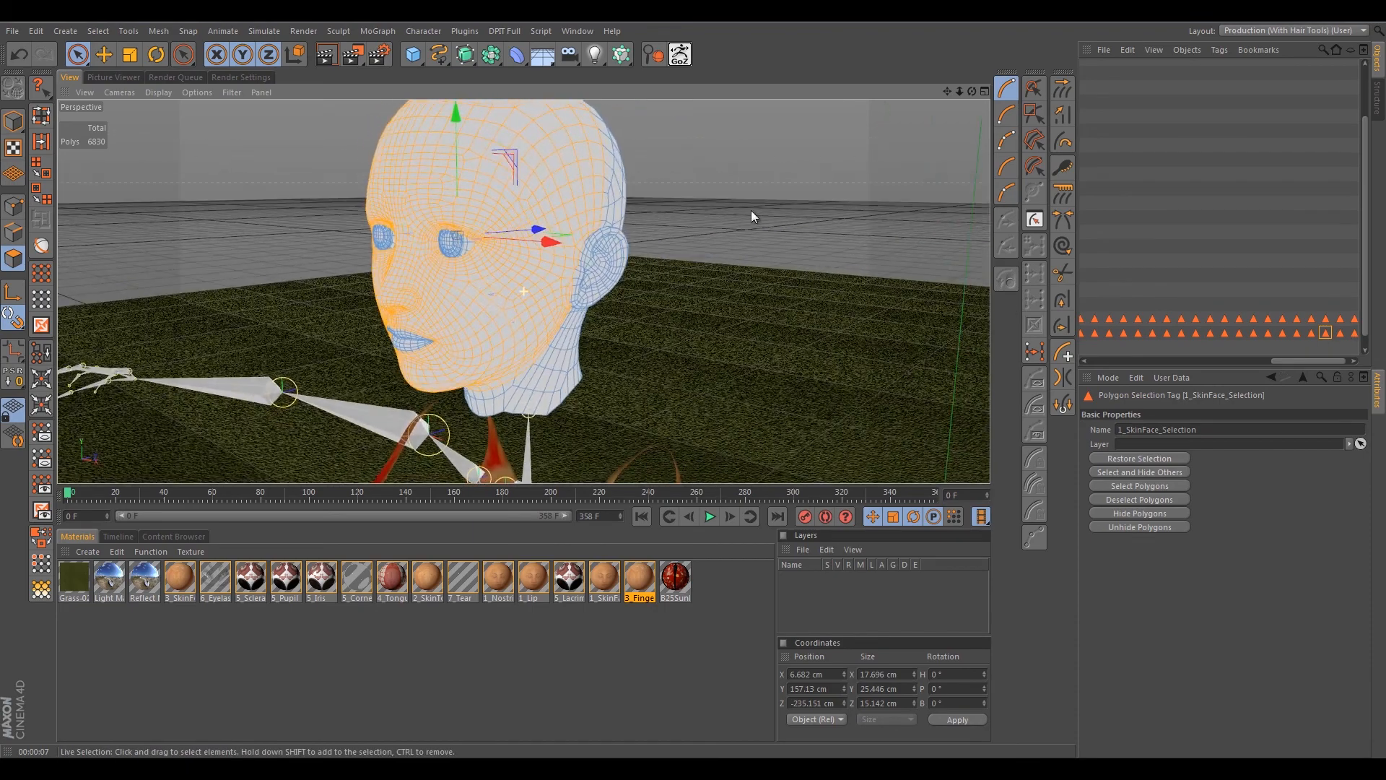
Find the 1_Lip_Selection tag among the neighbouring selection tags and add its lip polygons to the current face selection.
{"action": "left_click", "coordinate": [1339, 333]}
{"action": "left_click_drag", "start_coordinate": [1327, 355], "coordinate": [1332, 356]}
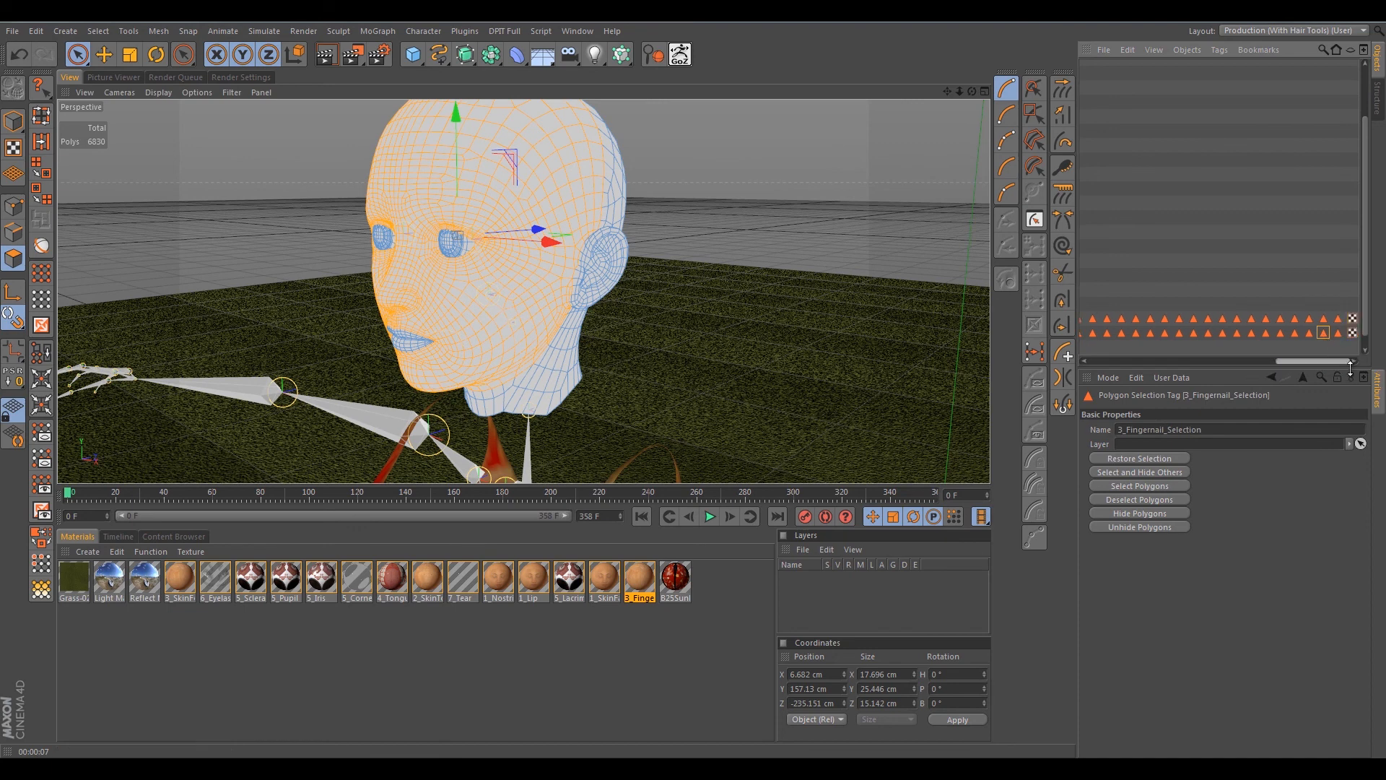
{"action": "left_click", "coordinate": [1338, 333]}
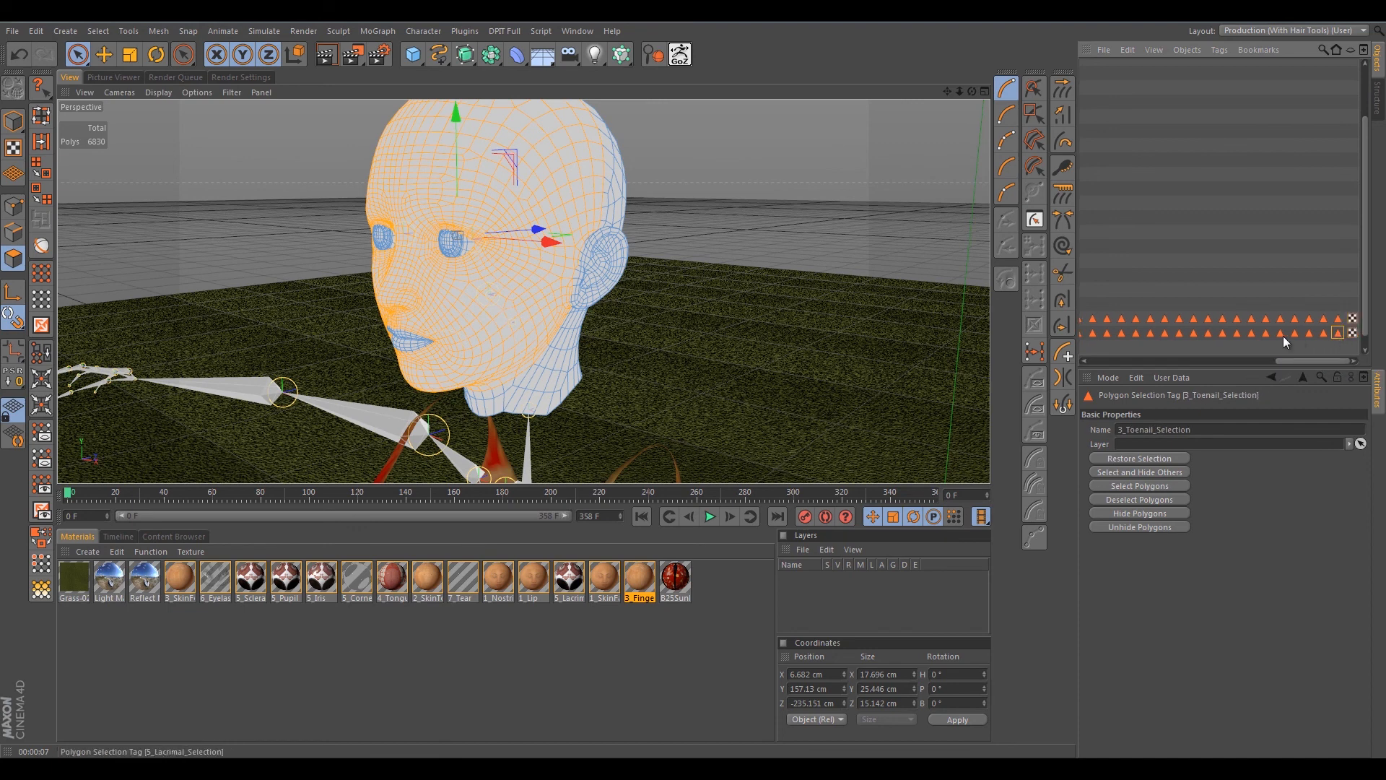
{"action": "left_click", "coordinate": [1321, 333]}
{"action": "left_click", "coordinate": [1307, 333]}
{"action": "left_click", "coordinate": [1292, 334]}
{"action": "left_click", "coordinate": [1281, 333]}
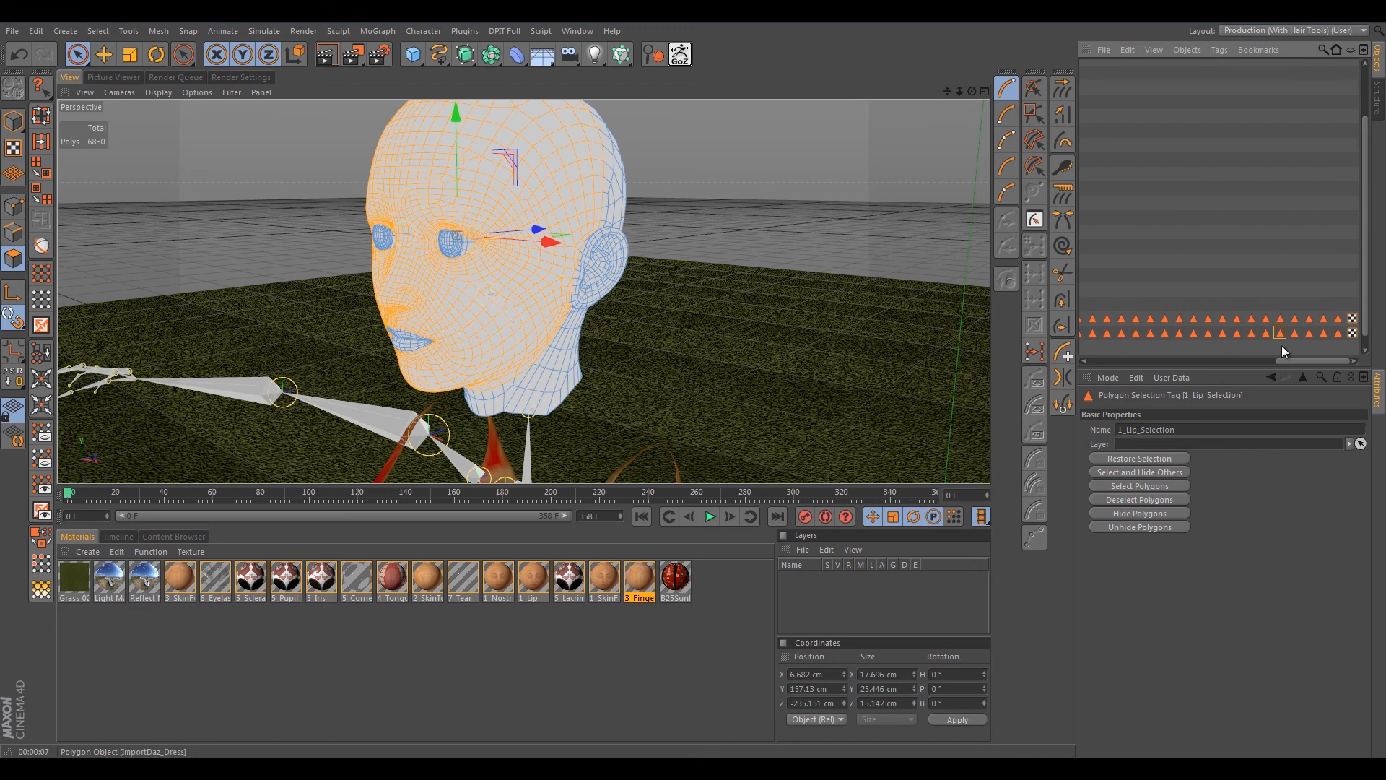
{"action": "left_click", "coordinate": [1128, 487]}
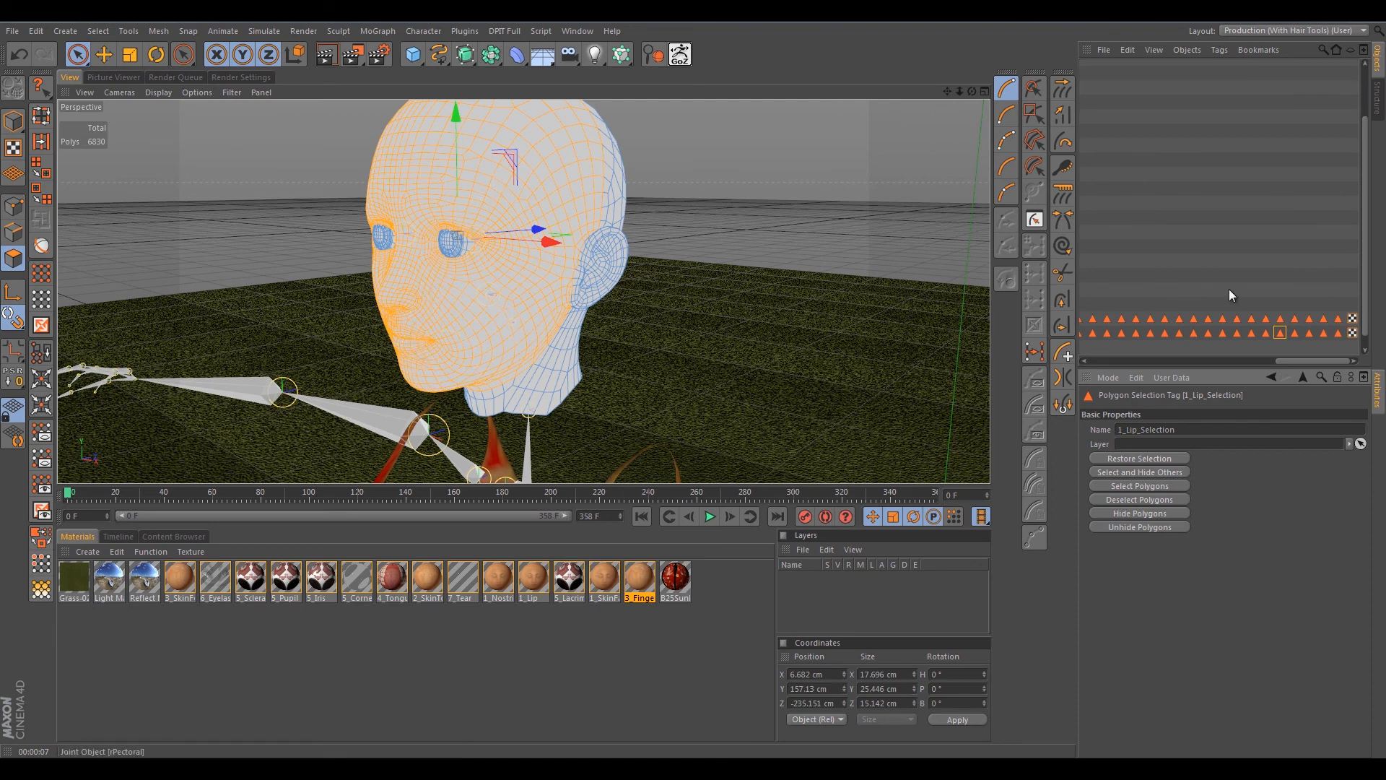
Add the polygons stored in 1_Nostril_Selection to the current face and lip selection.
{"action": "left_click", "coordinate": [1265, 333]}
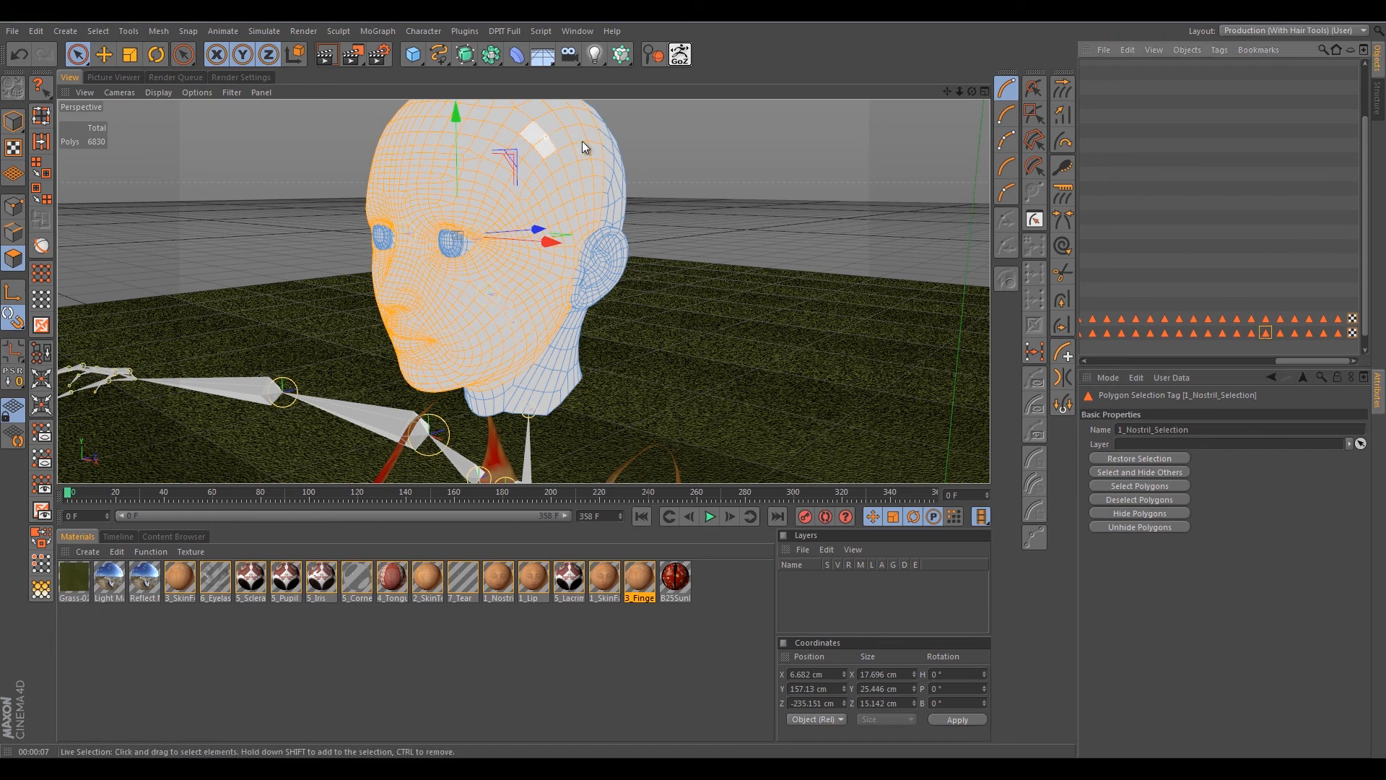
{"action": "mouse_move", "coordinate": [688, 166]}
{"action": "left_mouse_down", "text": "alt"}
{"action": "mouse_move", "coordinate": [699, 110]}
{"action": "mouse_move", "coordinate": [869, 50]}
{"action": "mouse_move", "coordinate": [828, 52]}
{"action": "mouse_move", "coordinate": [618, 201]}
{"action": "mouse_move", "coordinate": [717, 178]}
{"action": "mouse_move", "coordinate": [707, 167]}
{"action": "left_mouse_up", "text": "alt"}
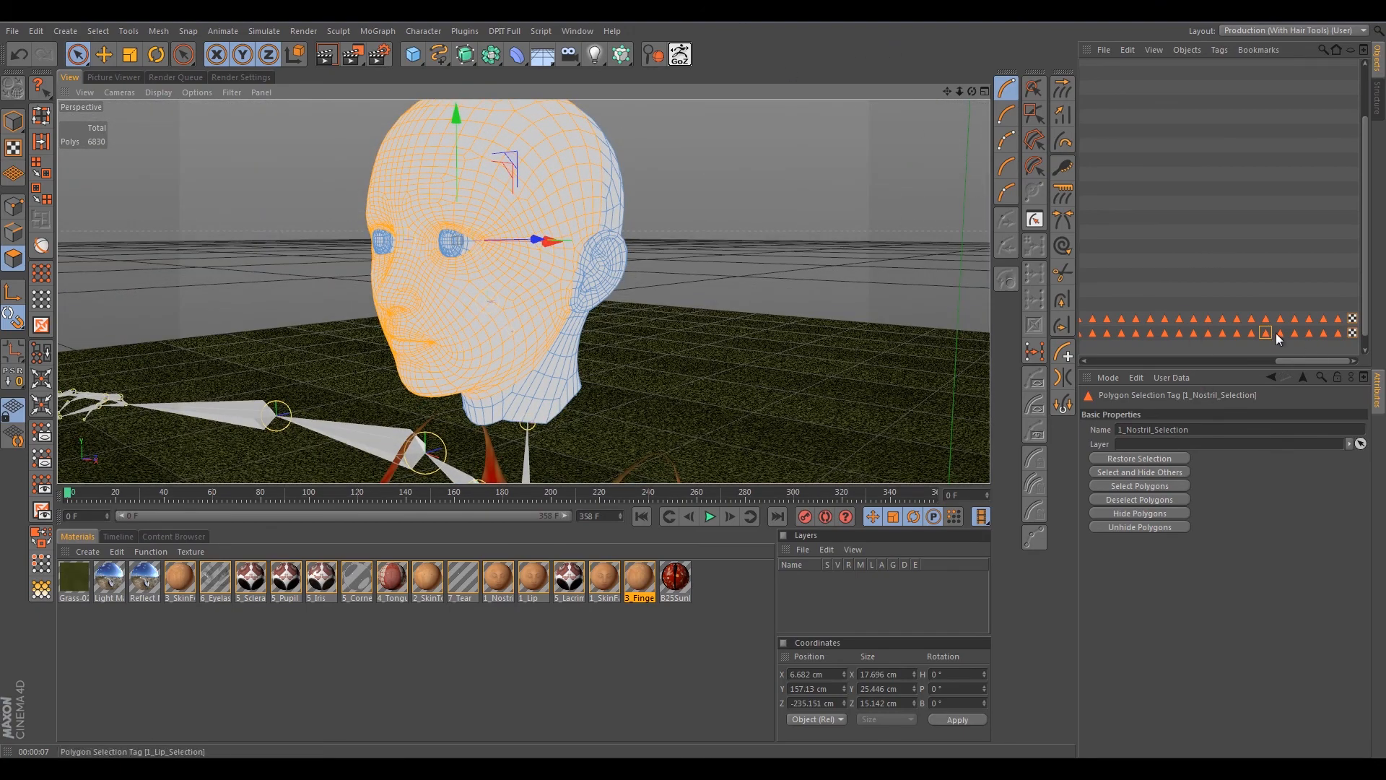
{"action": "left_click", "coordinate": [1146, 485]}
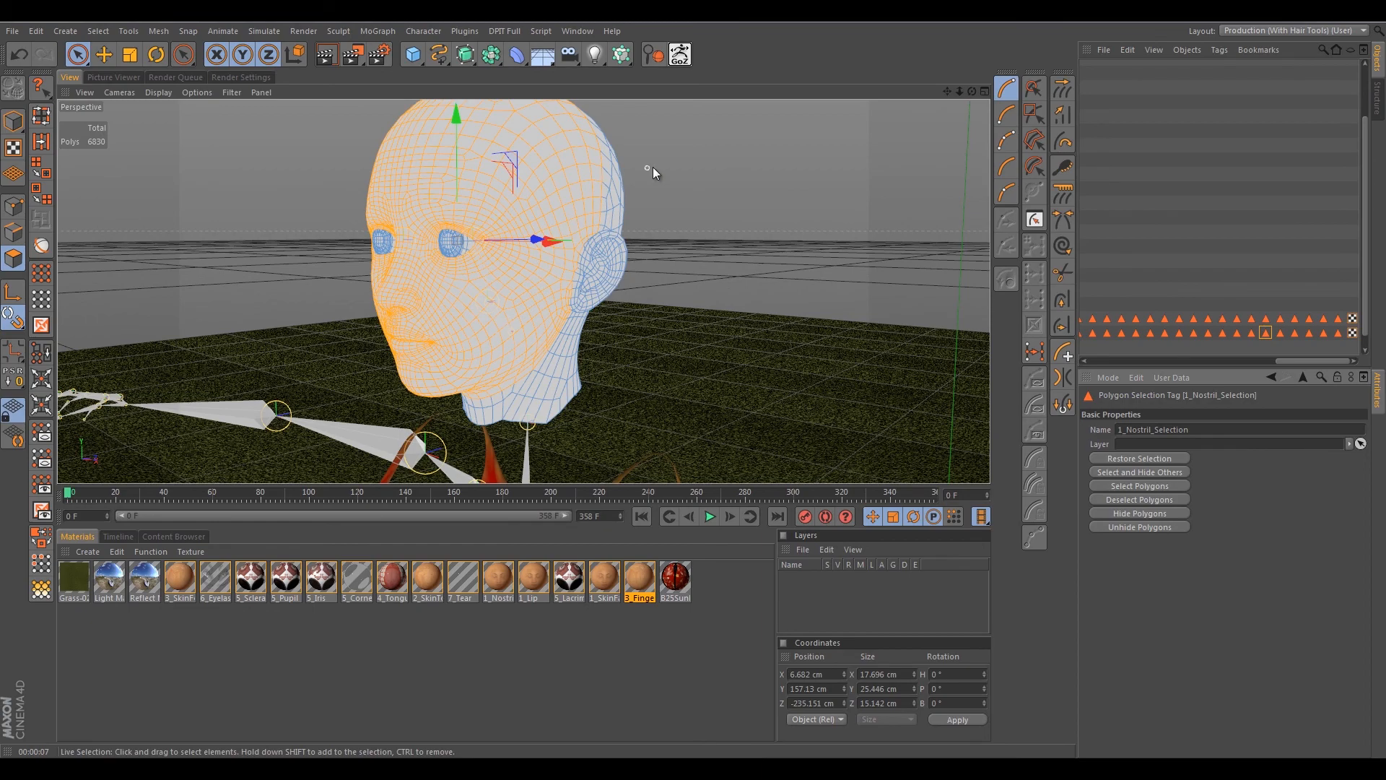
{"action": "mouse_move", "coordinate": [695, 192]}
{"action": "left_mouse_down", "text": "alt"}
{"action": "mouse_move", "coordinate": [777, 77]}
{"action": "mouse_move", "coordinate": [678, 222]}
{"action": "mouse_move", "coordinate": [705, 209]}
{"action": "left_mouse_up", "text": "alt"}
Find the 2_SkinHead_Selection tag and add its head skin polygons to the current selection.
{"action": "left_click", "coordinate": [1251, 330]}
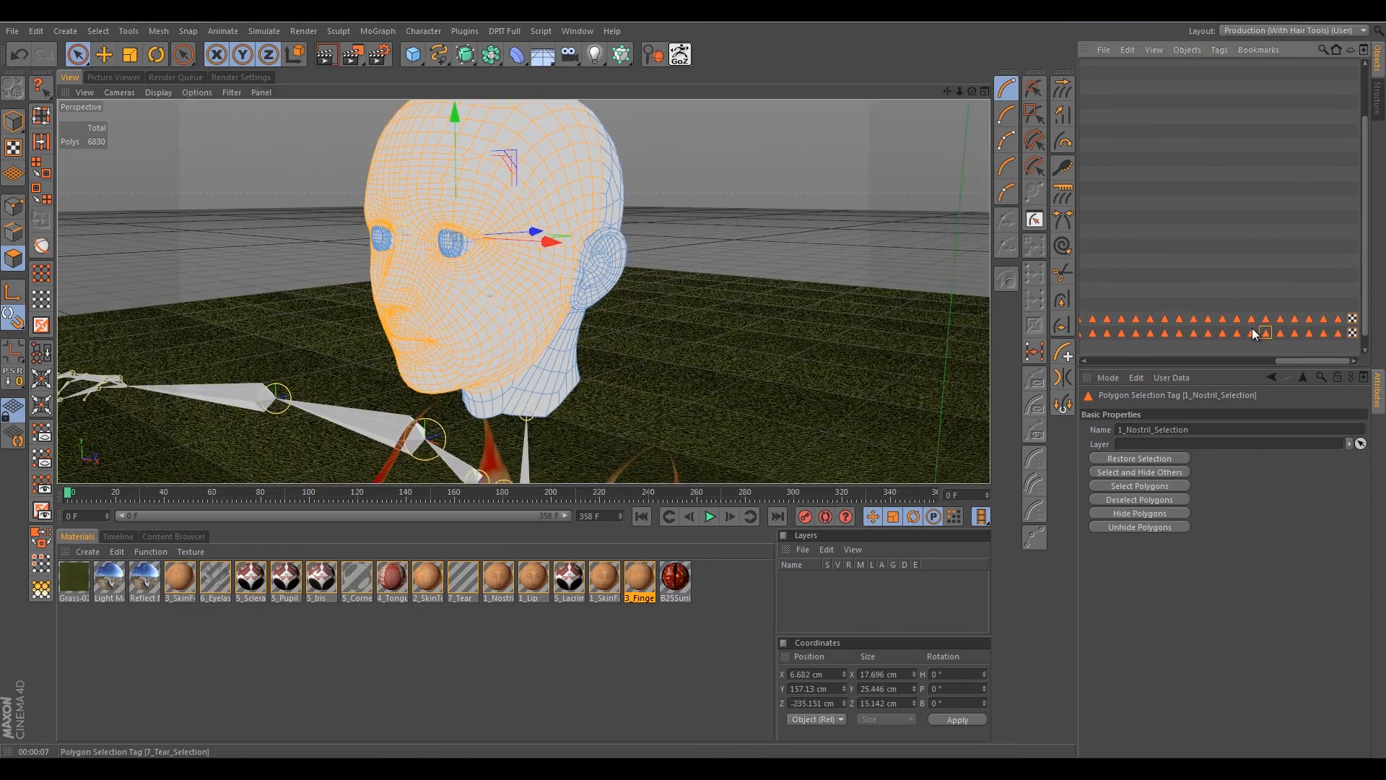
{"action": "left_click", "coordinate": [1238, 332]}
{"action": "left_click", "coordinate": [1221, 333]}
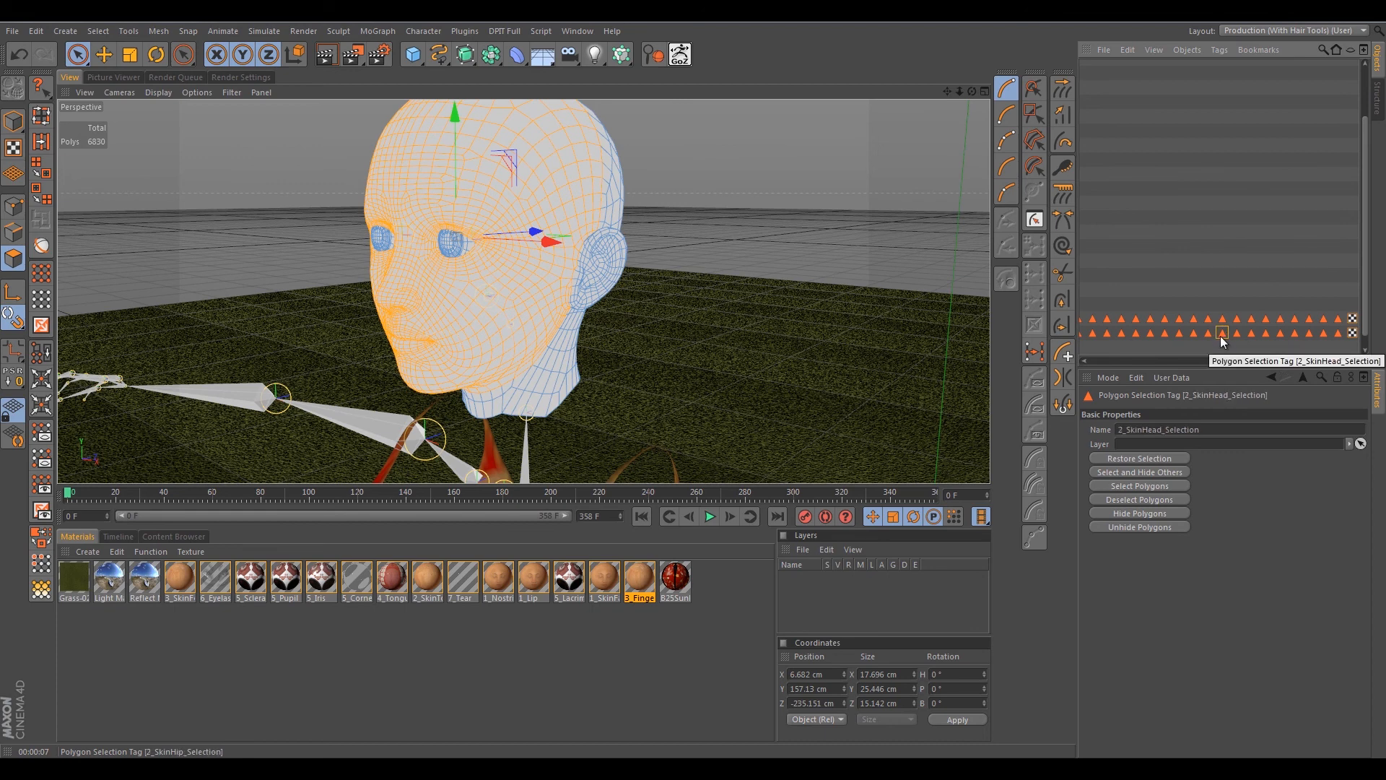
{"action": "left_click", "coordinate": [1137, 488]}
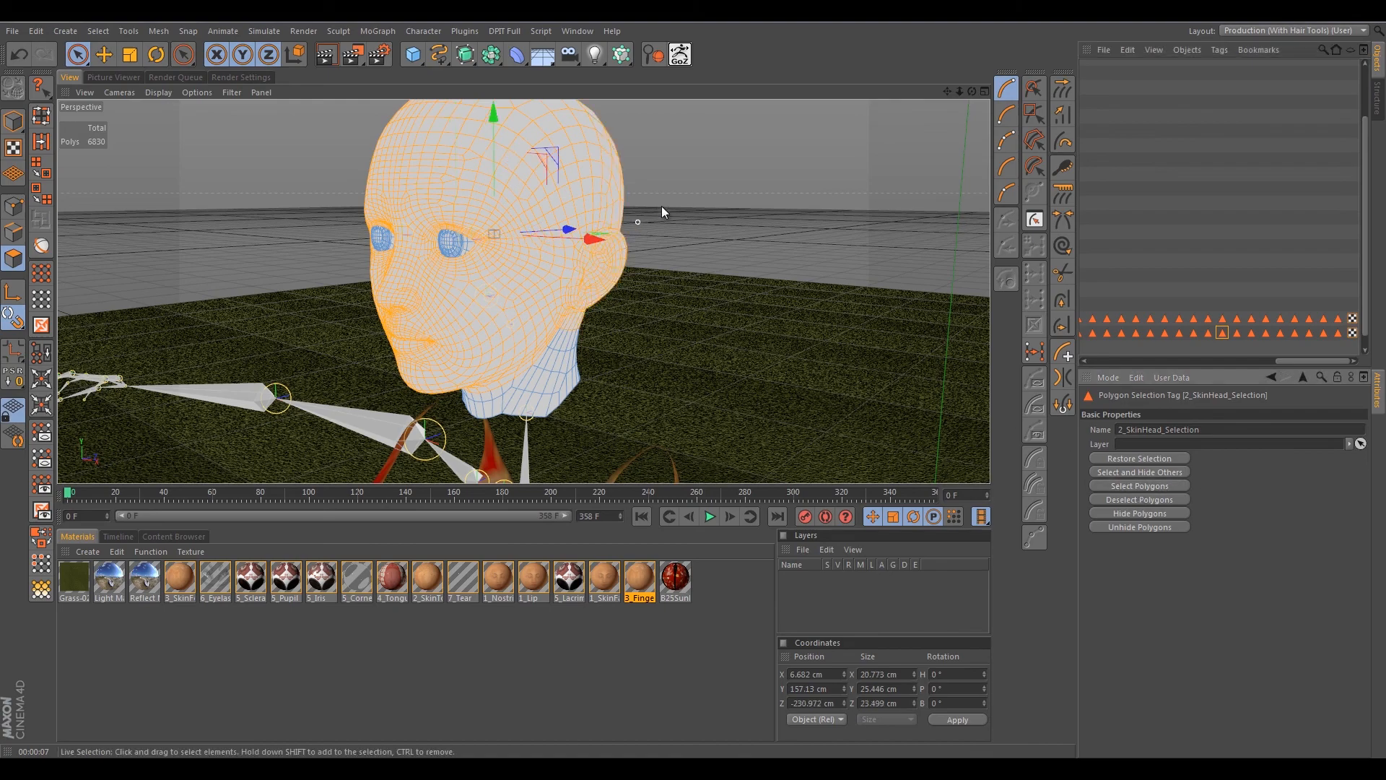
{"action": "left_click_drag", "start_coordinate": [718, 188], "coordinate": [289, 180], "text": "alt"}
{"action": "left_click_drag", "start_coordinate": [664, 175], "coordinate": [966, 388], "text": "alt"}
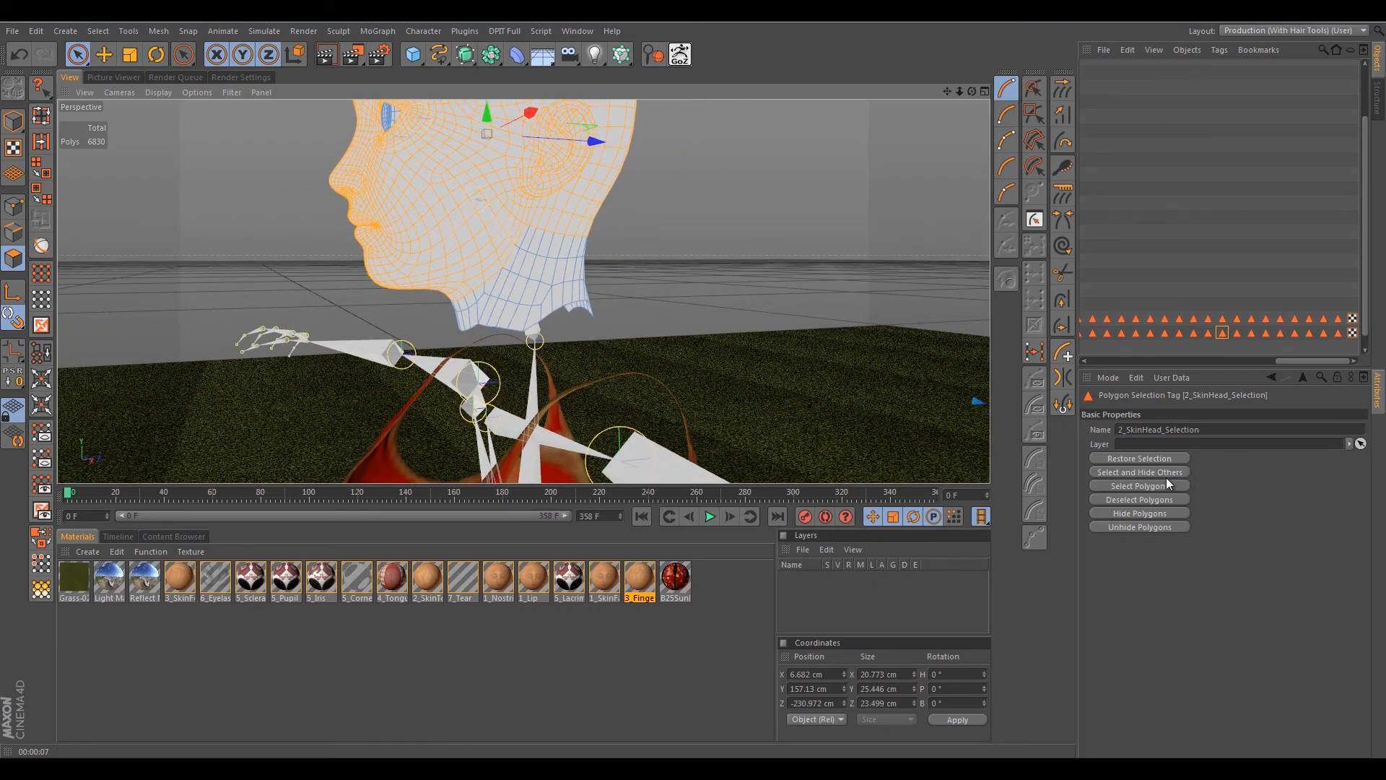
{"action": "left_click_drag", "start_coordinate": [712, 241], "coordinate": [565, 278], "text": "alt"}
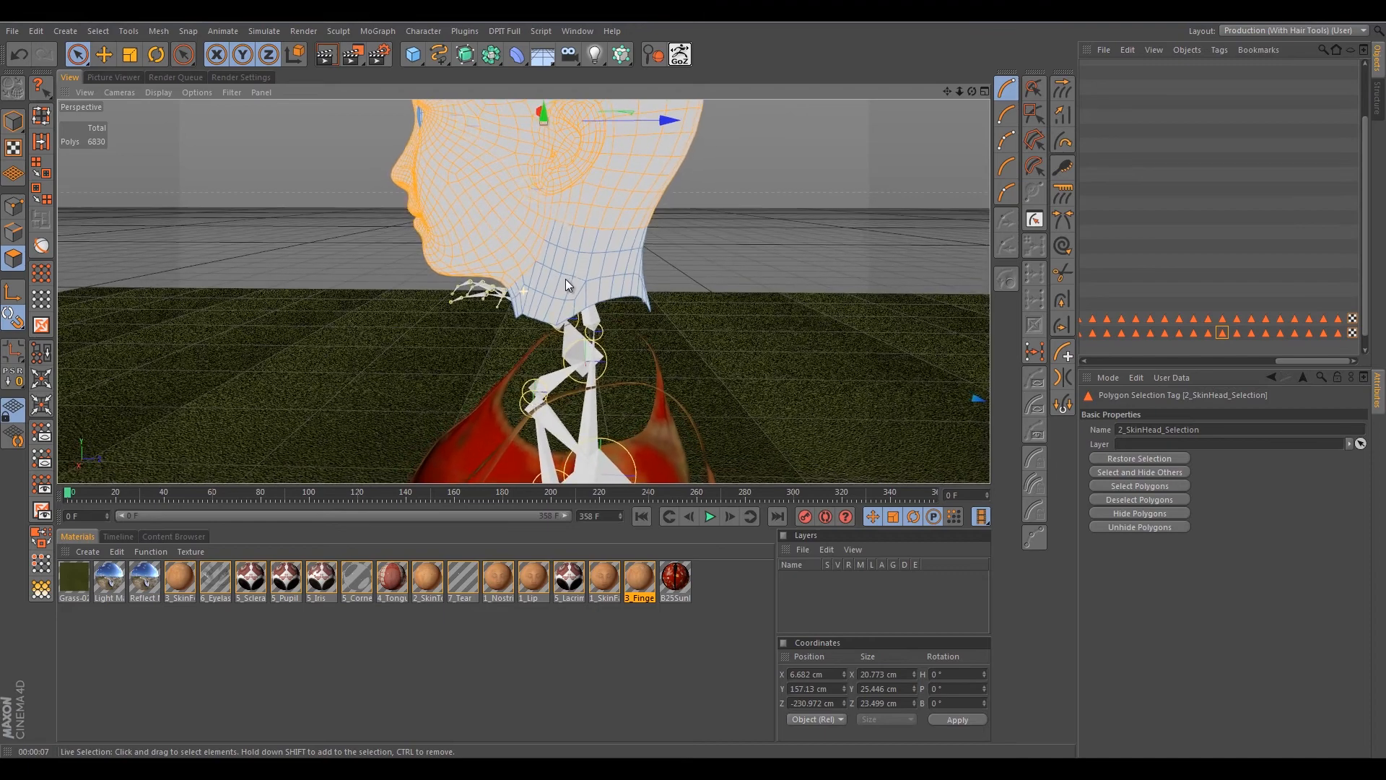
Add the neck polygons below the head to the selection with Rectangle Selection in the Right view.
{"action": "left_click", "coordinate": [78, 54]}
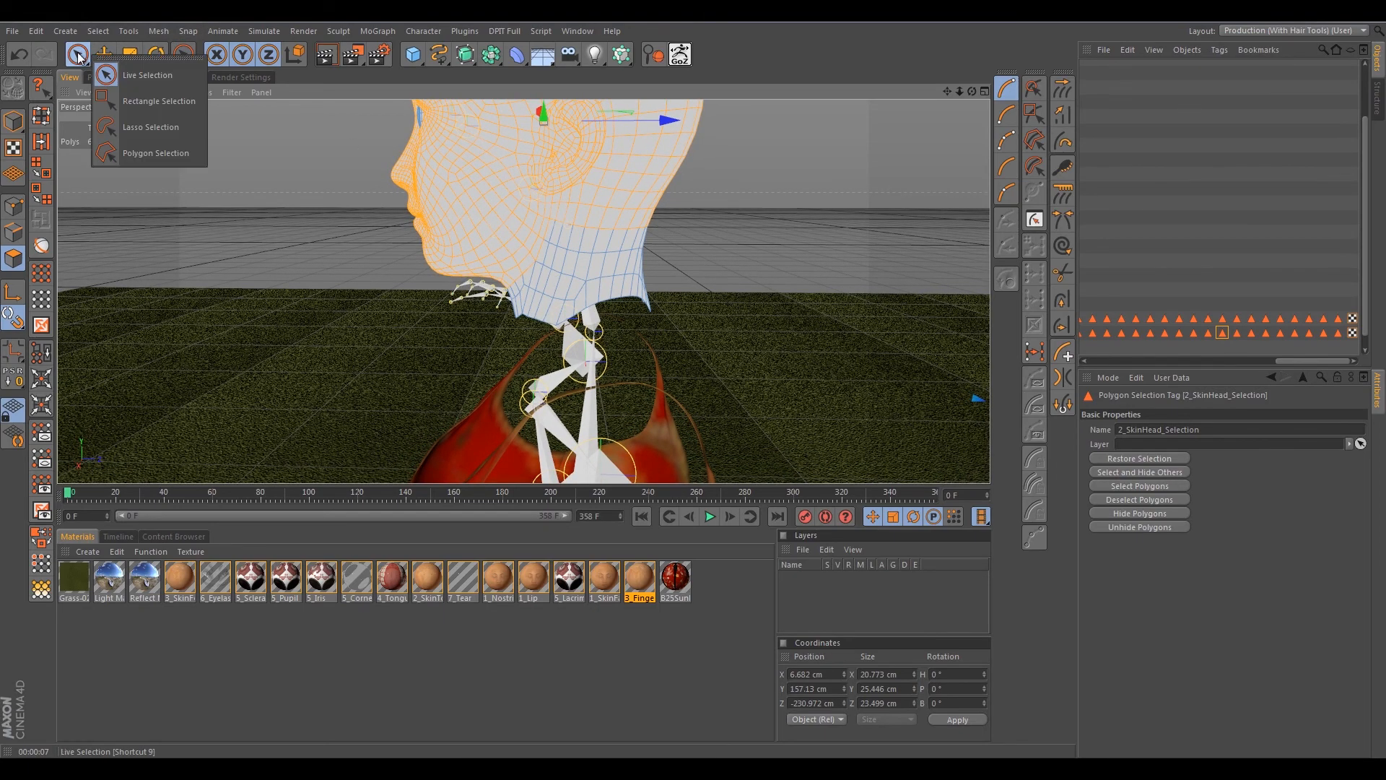
{"action": "left_click", "coordinate": [158, 101]}
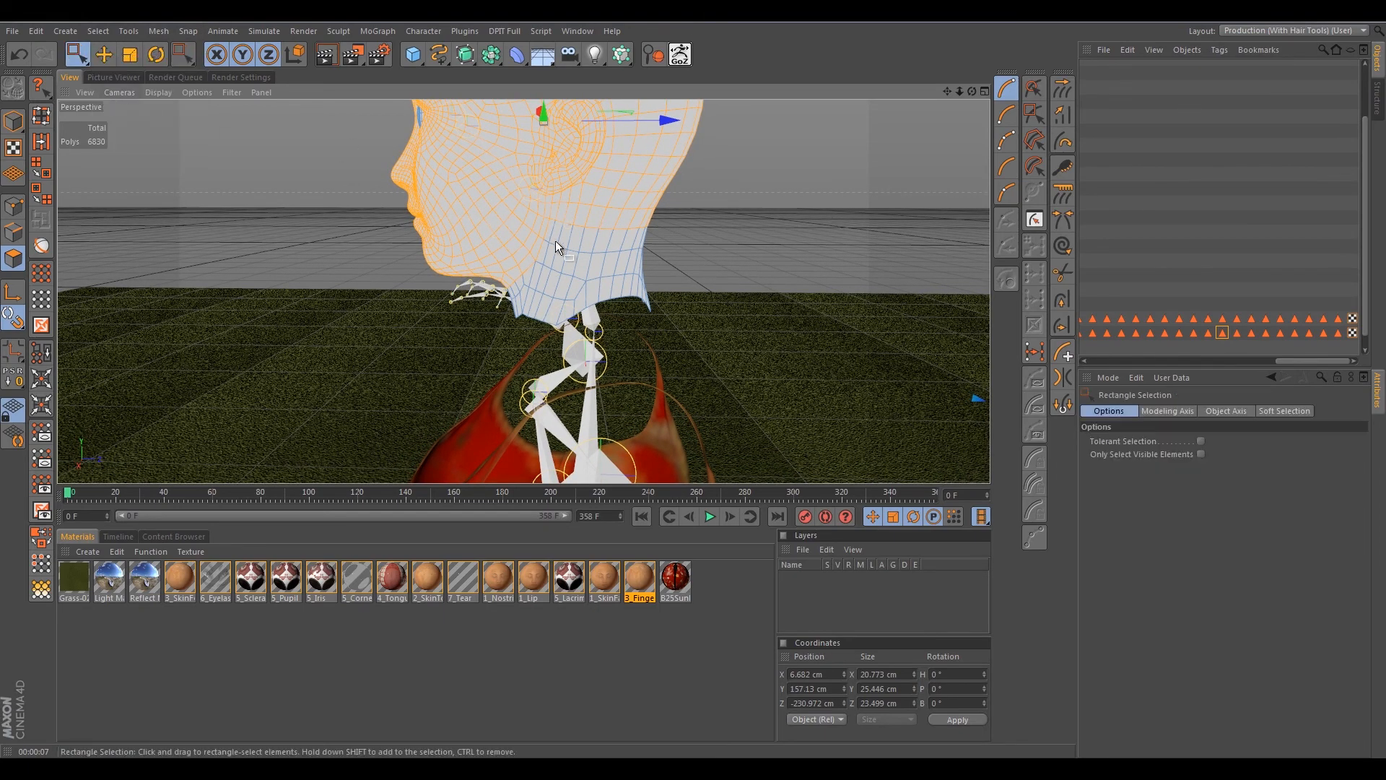
{"action": "middle_click", "coordinate": [721, 222]}
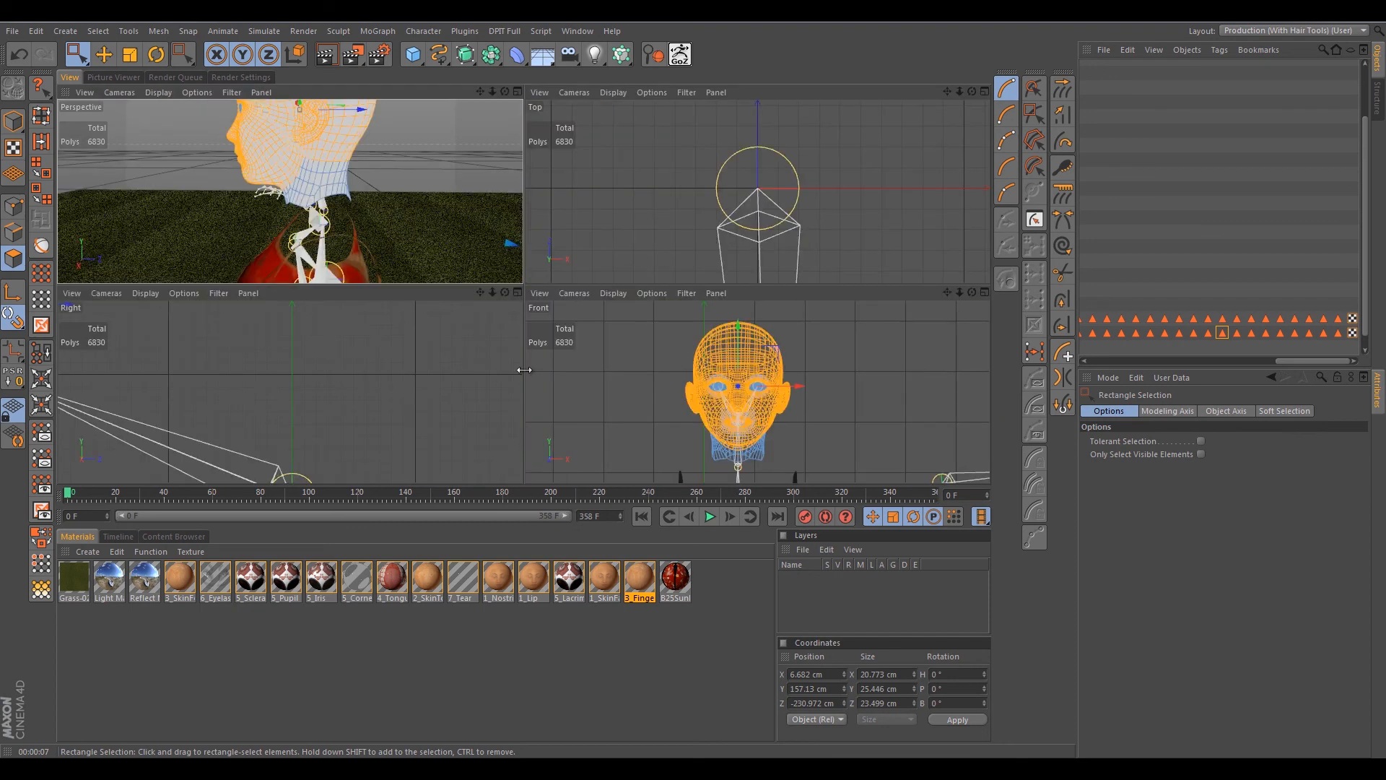
{"action": "middle_click", "coordinate": [402, 317]}
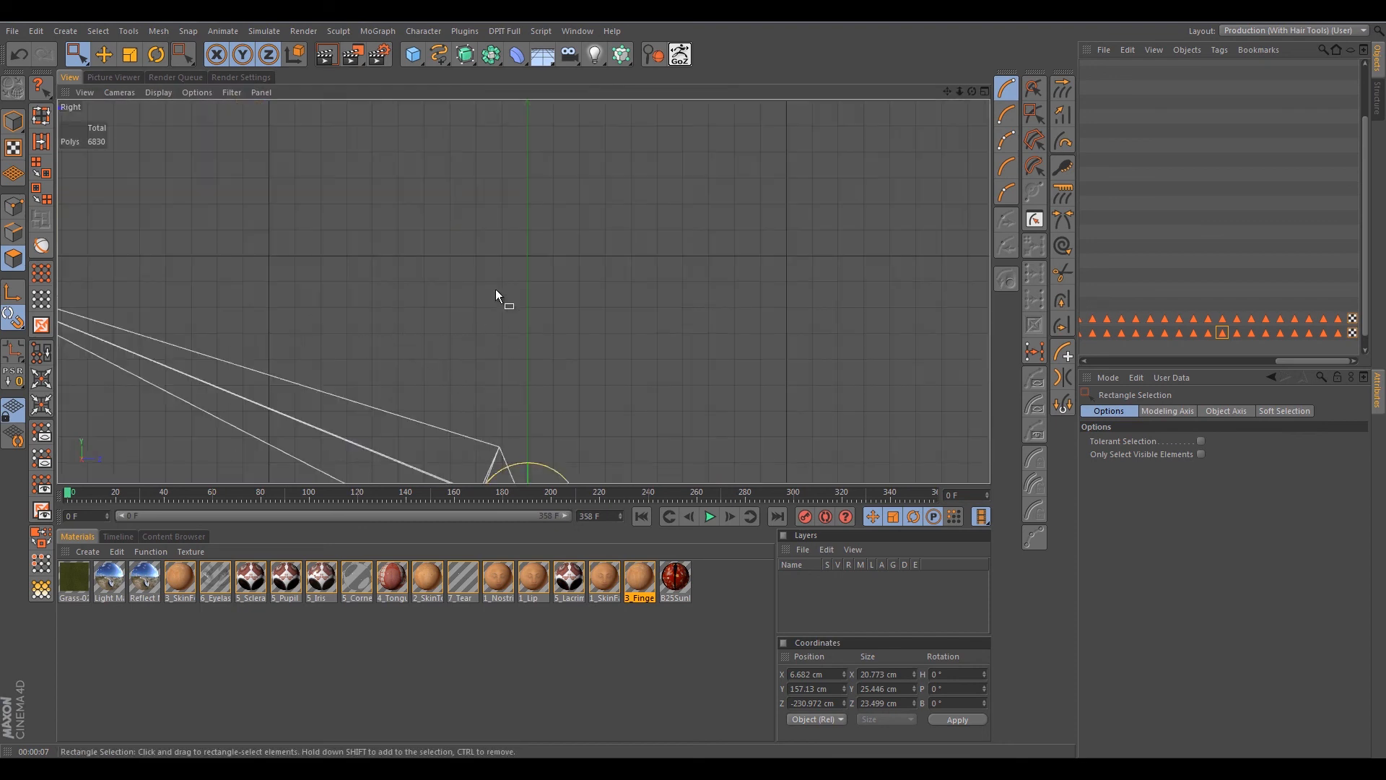
{"action": "scroll", "coordinate": [495, 289], "scroll_direction": "up", "scroll_amount": 3}
{"action": "scroll", "coordinate": [530, 245], "scroll_direction": "up", "scroll_amount": 2}
{"action": "scroll", "coordinate": [530, 249], "scroll_direction": "down", "scroll_amount": 3}
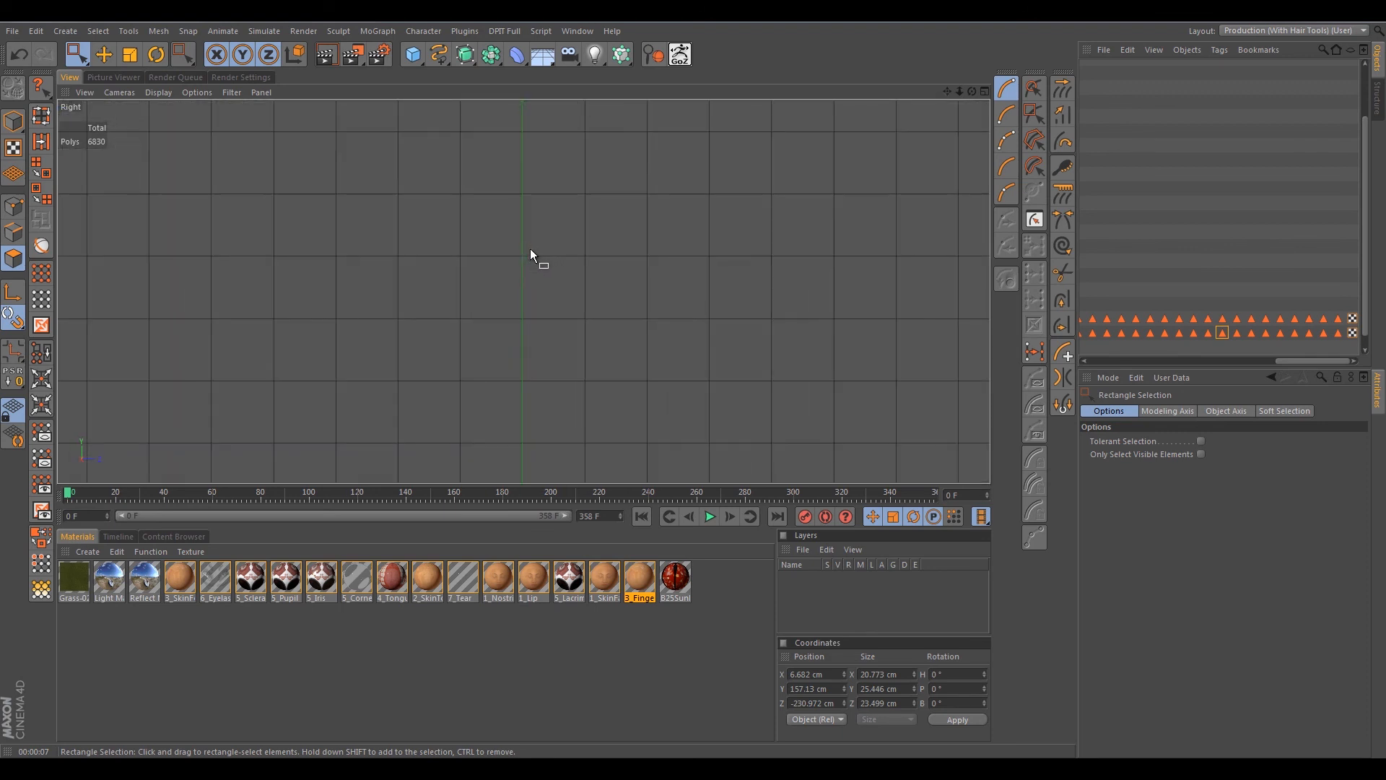
{"action": "key", "text": "h"}
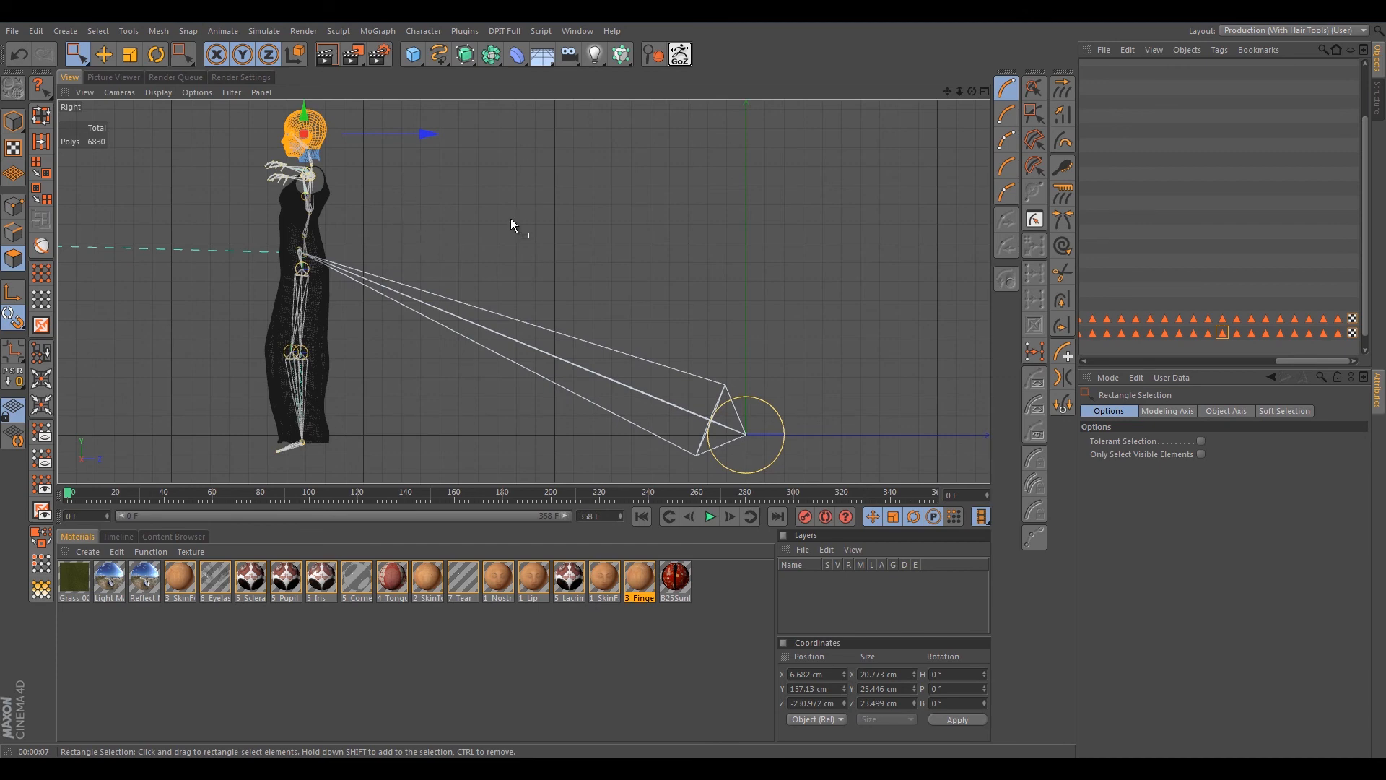
{"action": "middle_click_drag", "start_coordinate": [449, 219], "coordinate": [738, 337], "text": "alt"}
{"action": "scroll", "coordinate": [650, 267], "scroll_direction": "up", "scroll_amount": 5}
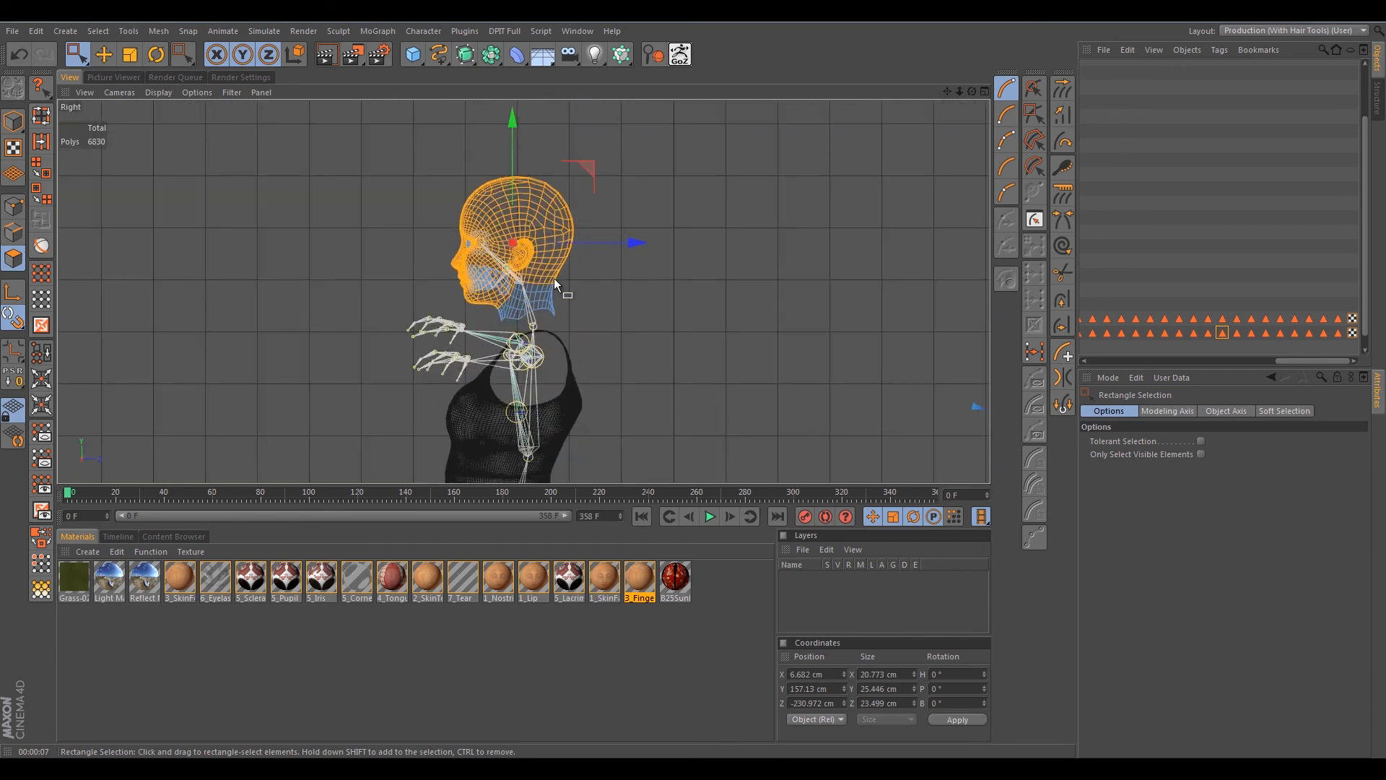
{"action": "scroll", "coordinate": [547, 287], "scroll_direction": "up", "scroll_amount": 5}
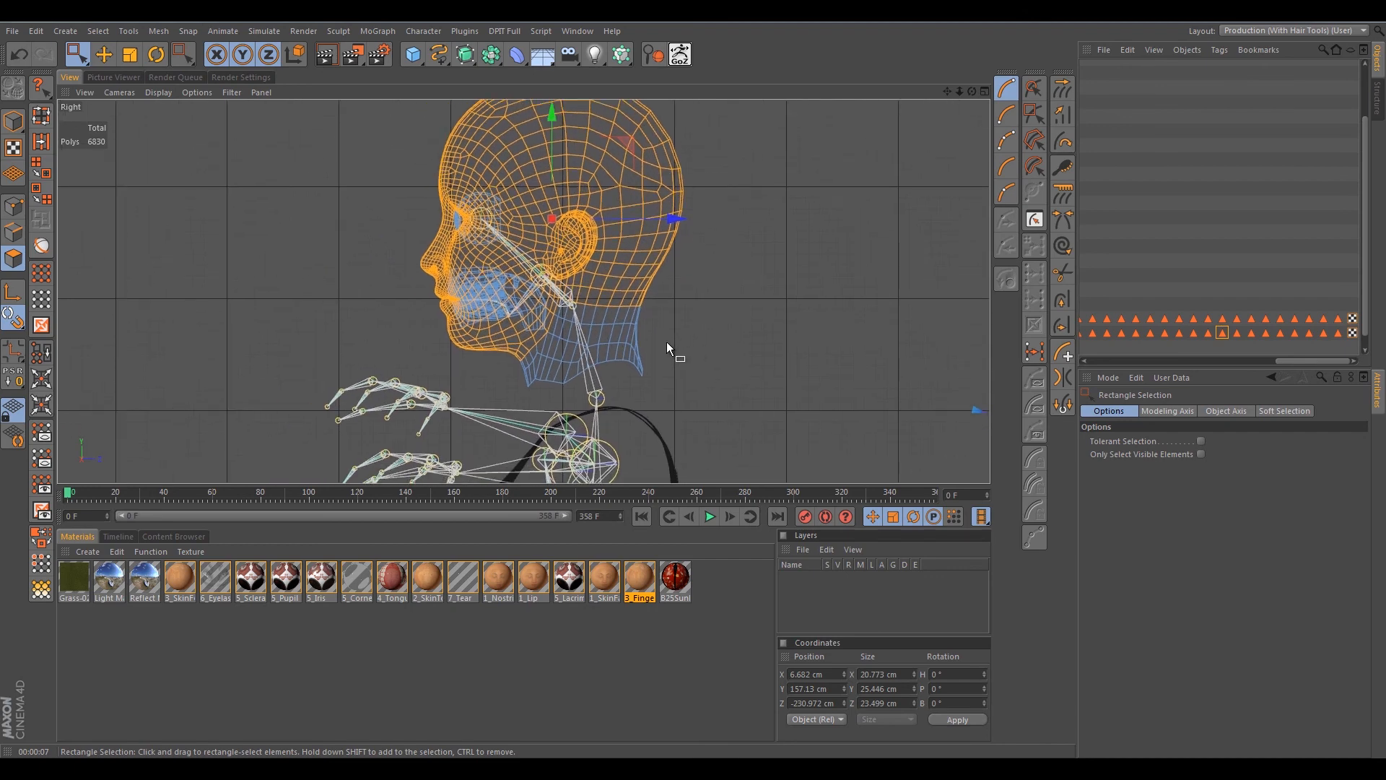
{"action": "scroll", "coordinate": [667, 346], "scroll_direction": "up", "scroll_amount": 2}
{"action": "scroll", "coordinate": [662, 359], "scroll_direction": "up", "scroll_amount": 3}
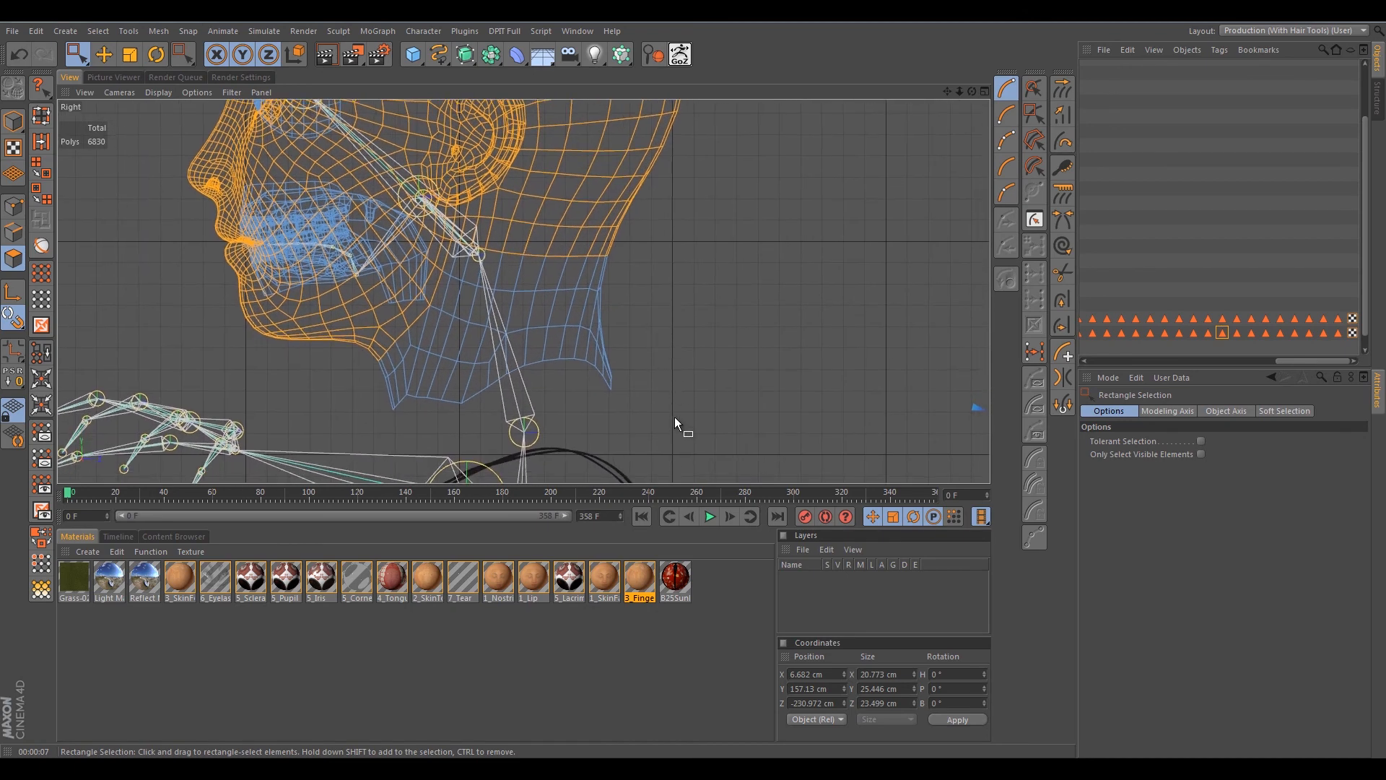
{"action": "left_click_drag", "start_coordinate": [669, 433], "coordinate": [441, 242]}
{"action": "left_click_drag", "start_coordinate": [478, 420], "coordinate": [333, 322], "text": "shift"}
{"action": "left_click_drag", "start_coordinate": [480, 419], "coordinate": [437, 280], "text": "shift"}
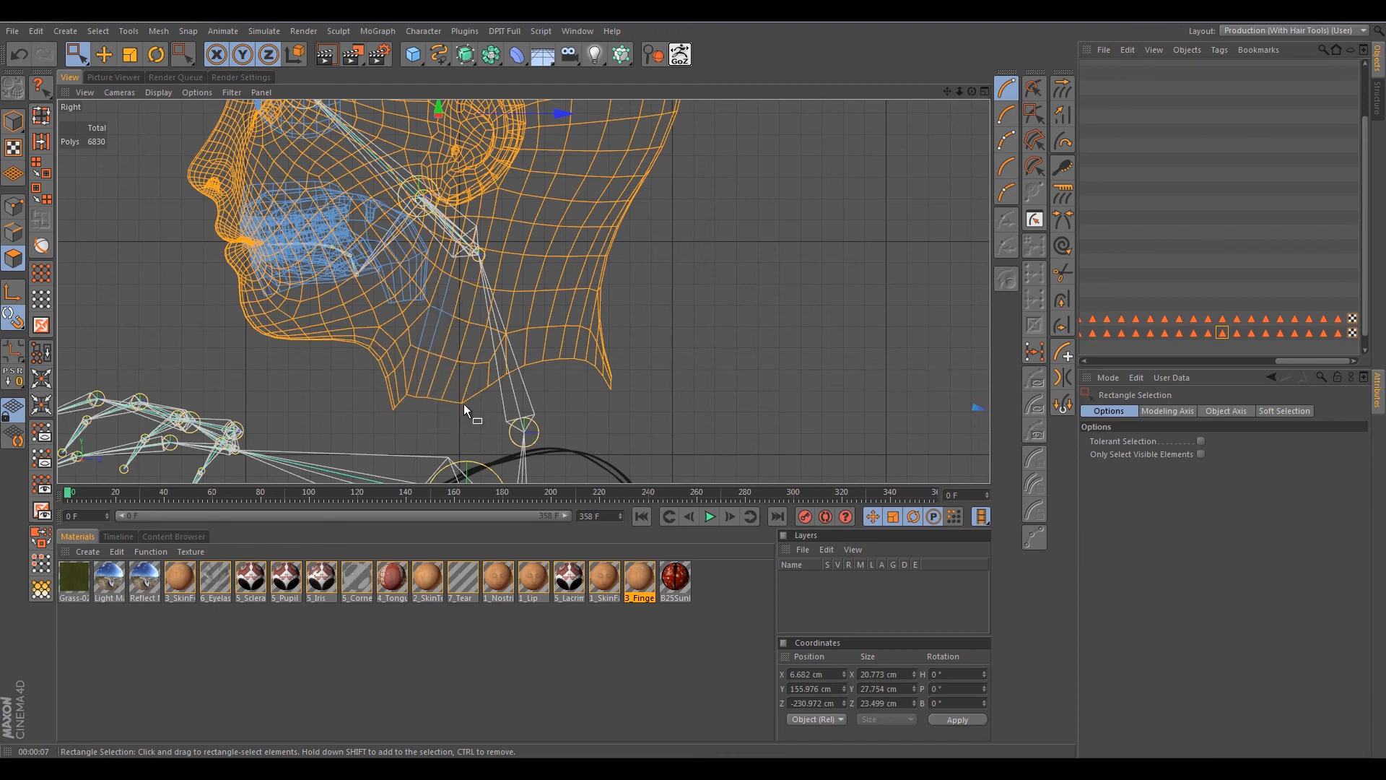
{"action": "left_click_drag", "start_coordinate": [466, 426], "coordinate": [426, 297], "text": "shift"}
Add the remaining neck polygons behind the jaw using Live Selection with Only Select Visible Elements turned off.
{"action": "left_click", "coordinate": [78, 56]}
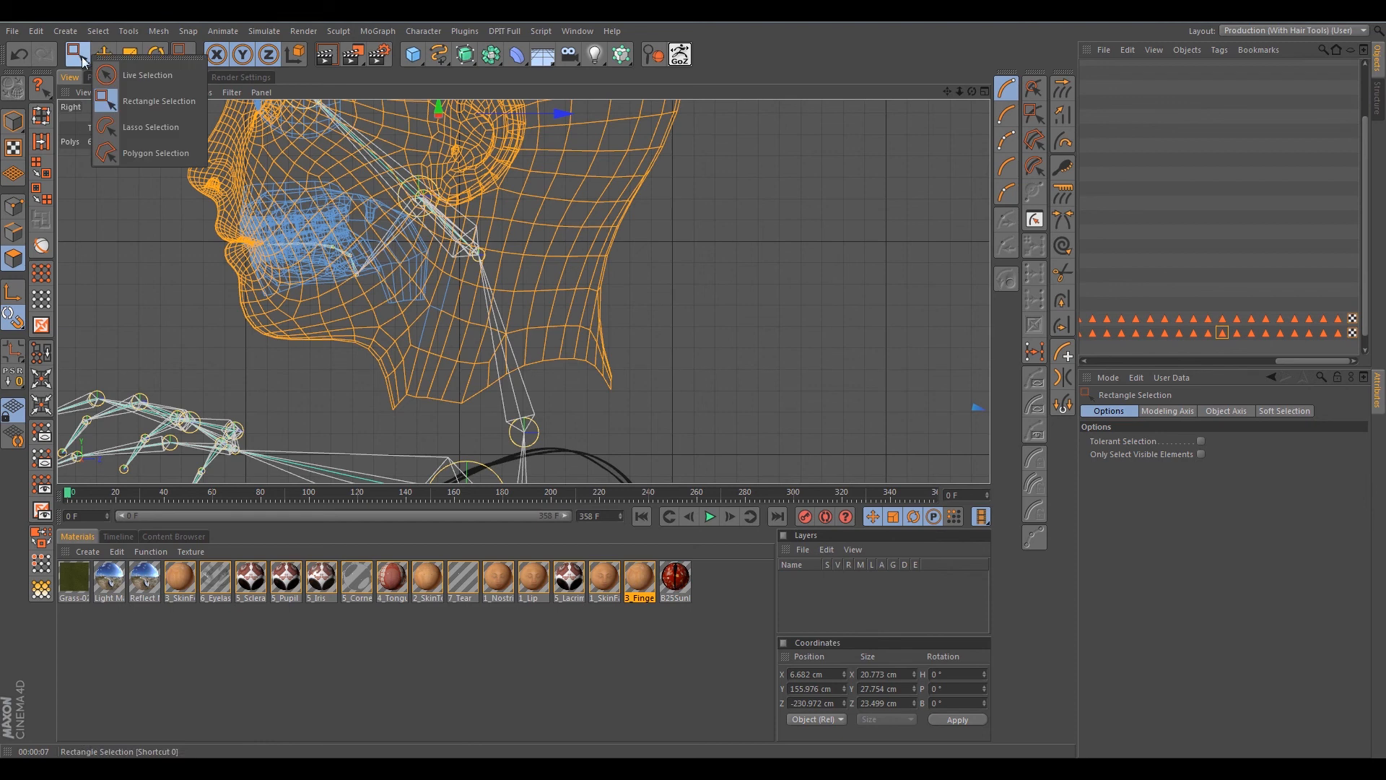
{"action": "left_click", "coordinate": [108, 75]}
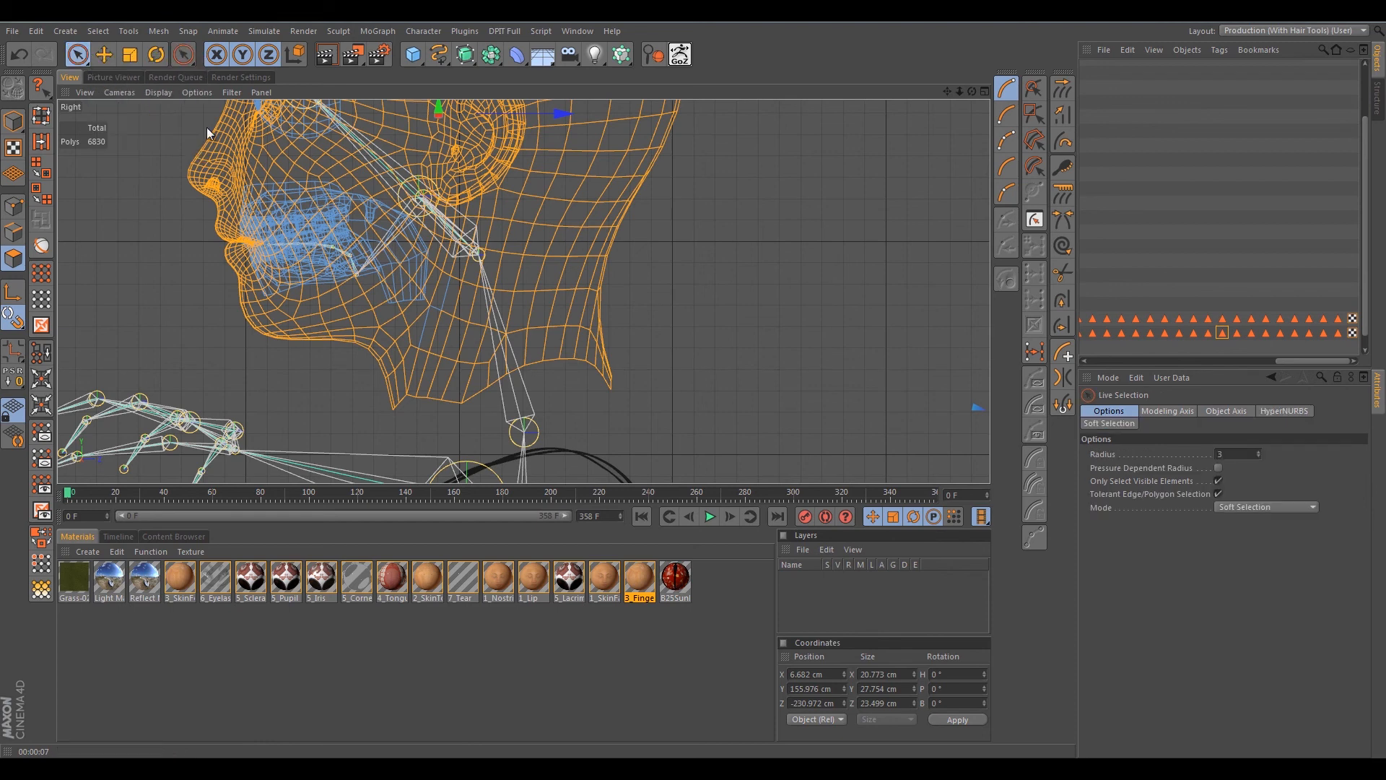
{"action": "left_click", "coordinate": [1218, 481]}
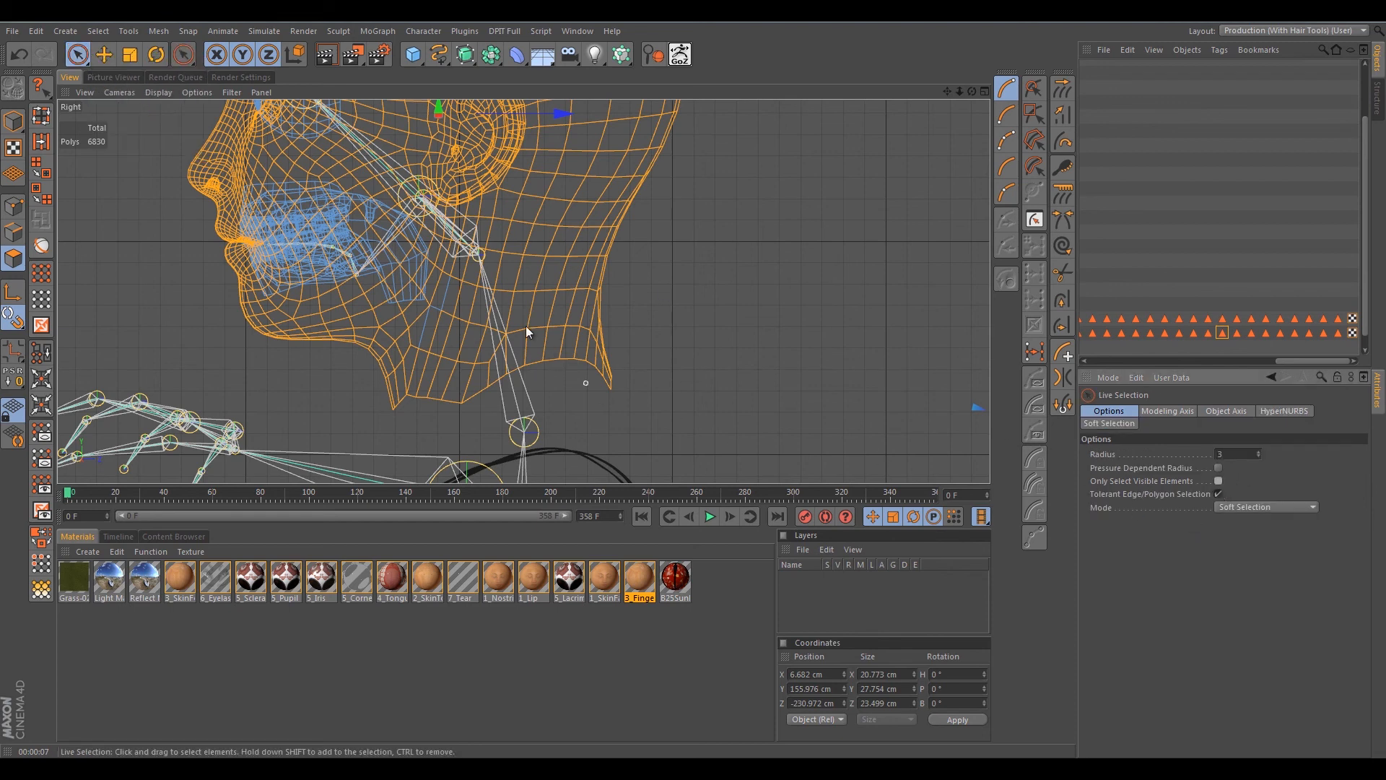
{"action": "left_click", "coordinate": [445, 304]}
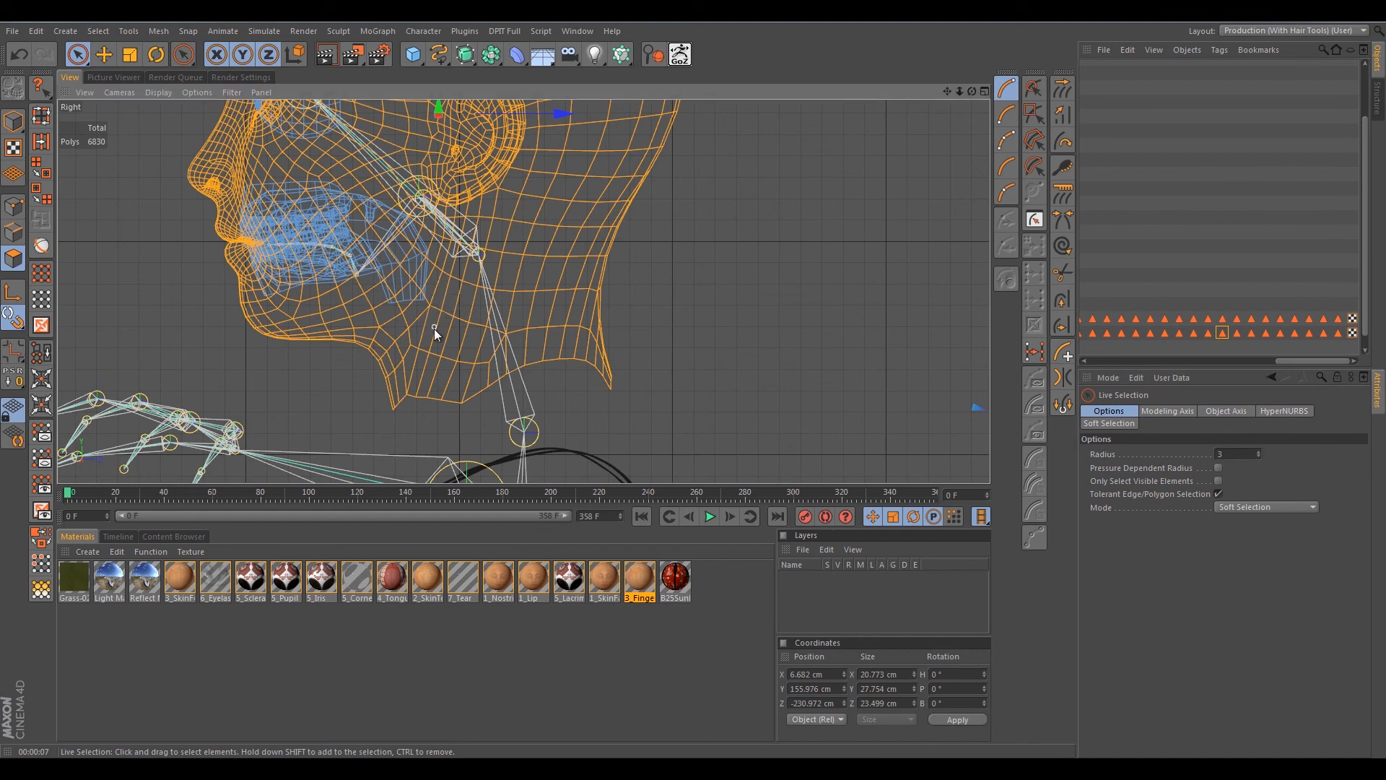
Examine the selected head and neck skin from several angles in the Perspective view.
{"action": "middle_click", "coordinate": [708, 348]}
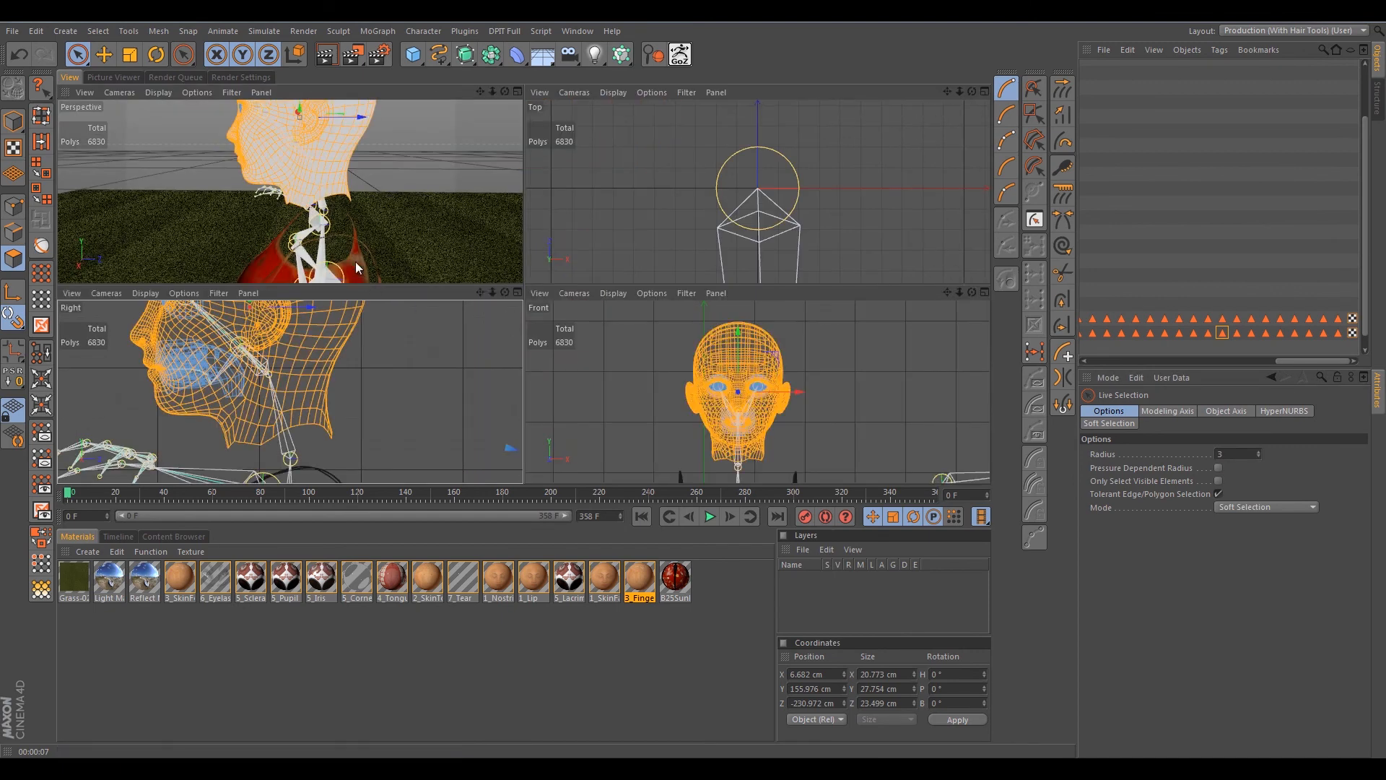
{"action": "middle_click", "coordinate": [132, 179]}
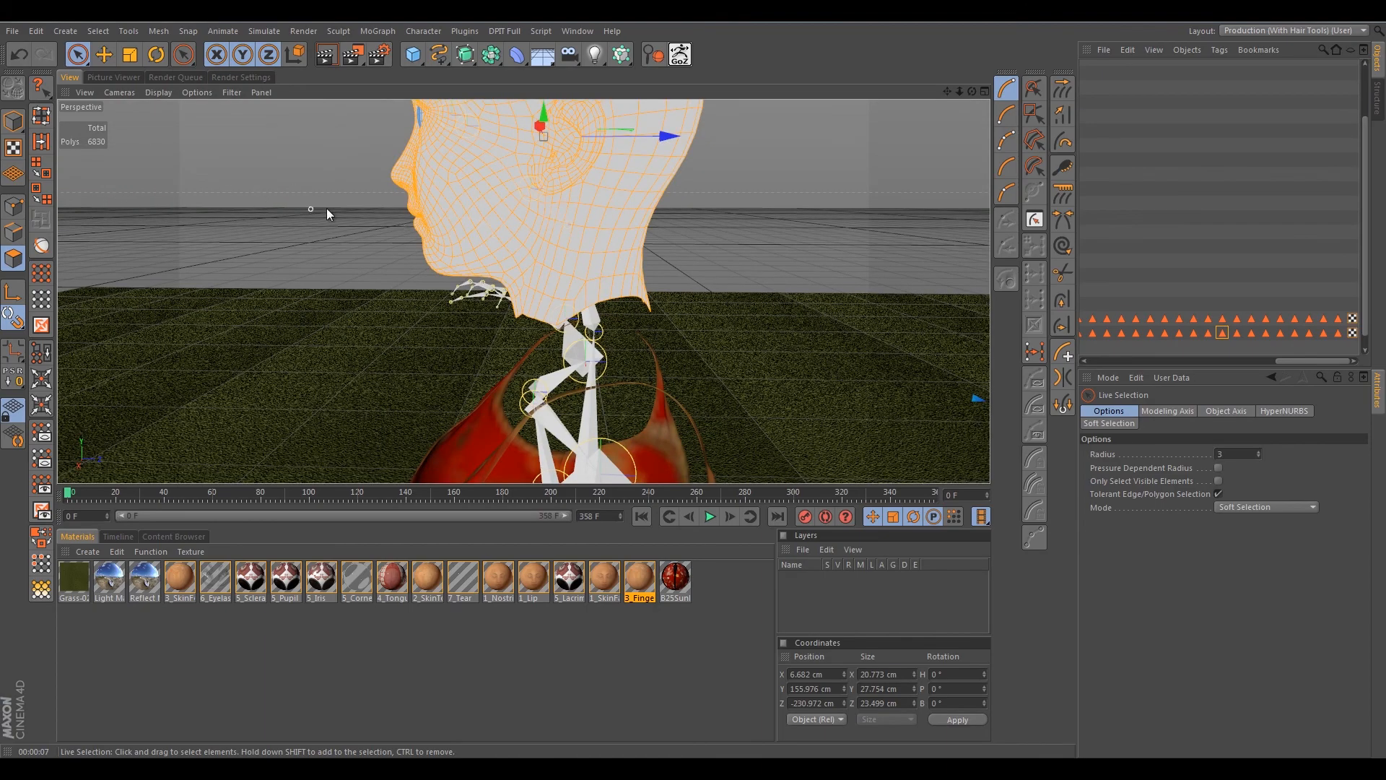
{"action": "left_click_drag", "start_coordinate": [284, 200], "coordinate": [496, 219], "text": "alt"}
{"action": "scroll", "coordinate": [510, 218], "scroll_direction": "down", "scroll_amount": 6}
{"action": "scroll", "coordinate": [521, 207], "scroll_direction": "up", "scroll_amount": 7}
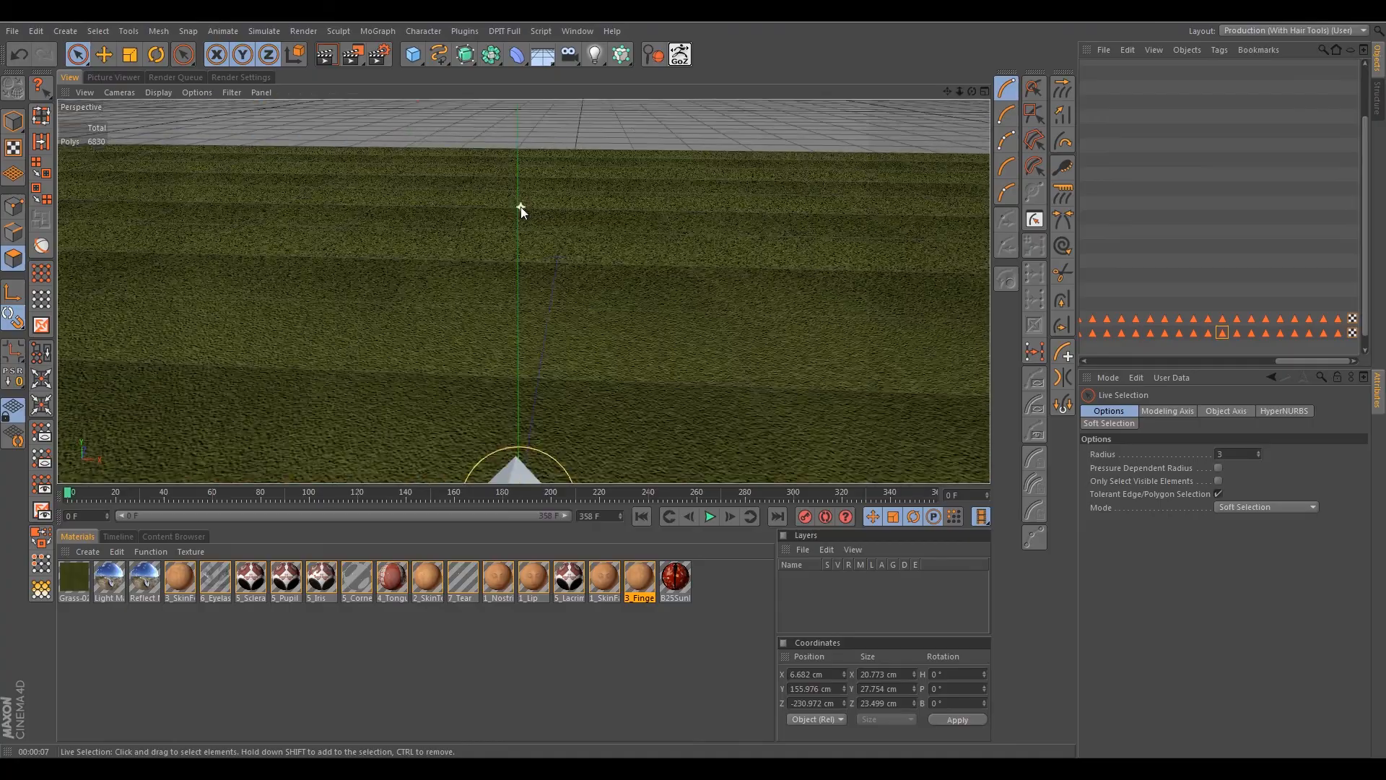
{"action": "scroll", "coordinate": [521, 206], "scroll_direction": "down", "scroll_amount": 3}
{"action": "scroll", "coordinate": [521, 207], "scroll_direction": "down", "scroll_amount": 5}
{"action": "left_click_drag", "start_coordinate": [526, 146], "coordinate": [550, 238], "text": "alt"}
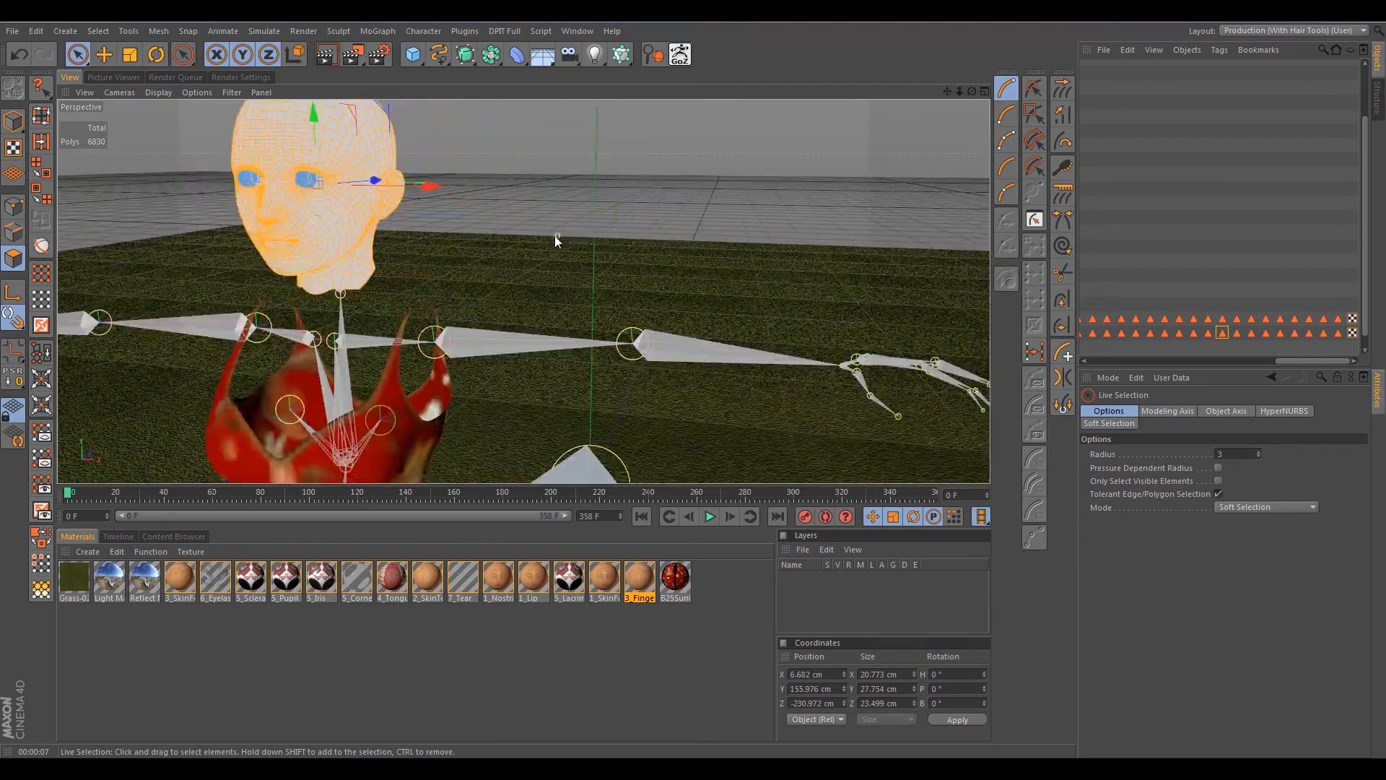
{"action": "left_click_drag", "start_coordinate": [498, 176], "coordinate": [436, 272], "text": "alt"}
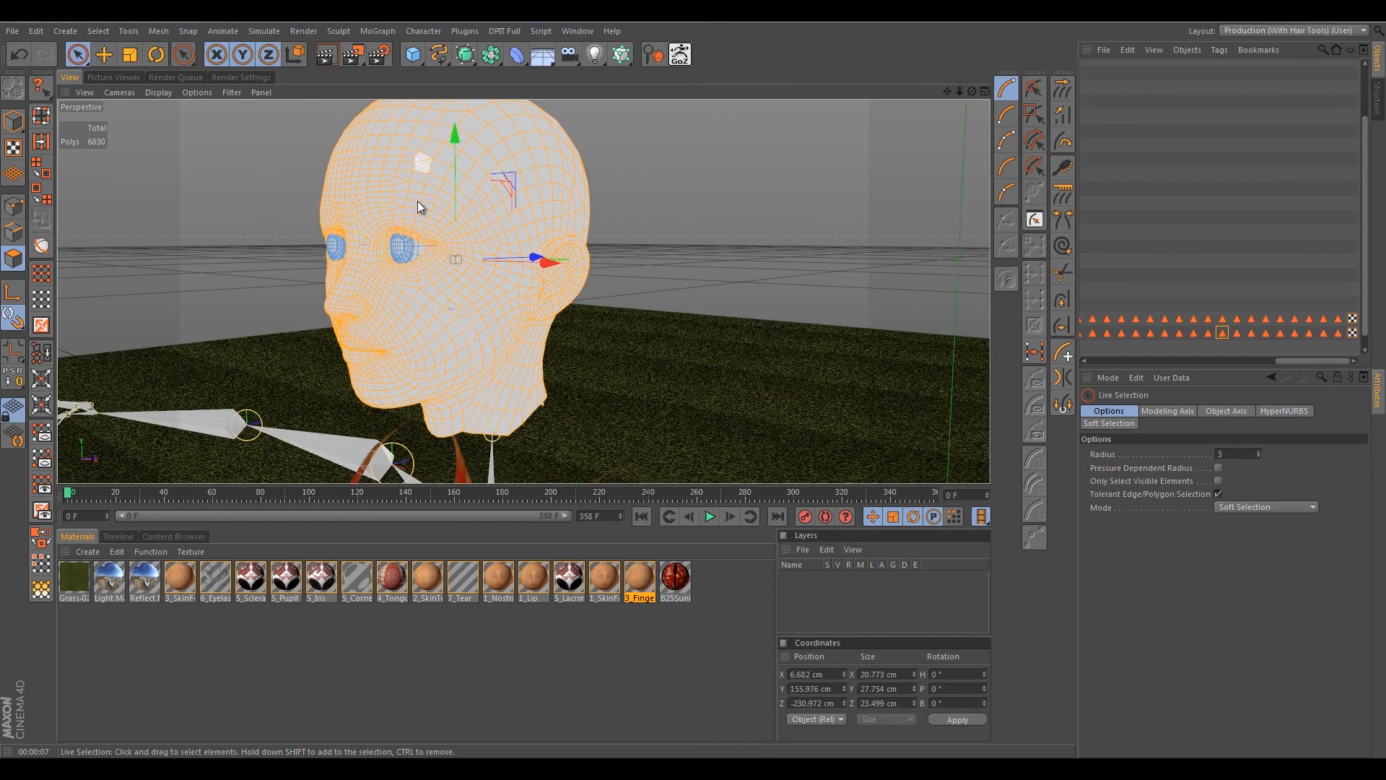
{"action": "mouse_move", "coordinate": [291, 210]}
{"action": "left_mouse_down", "text": "alt"}
{"action": "mouse_move", "coordinate": [383, 206]}
{"action": "mouse_move", "coordinate": [316, 213]}
{"action": "left_mouse_up", "text": "alt"}
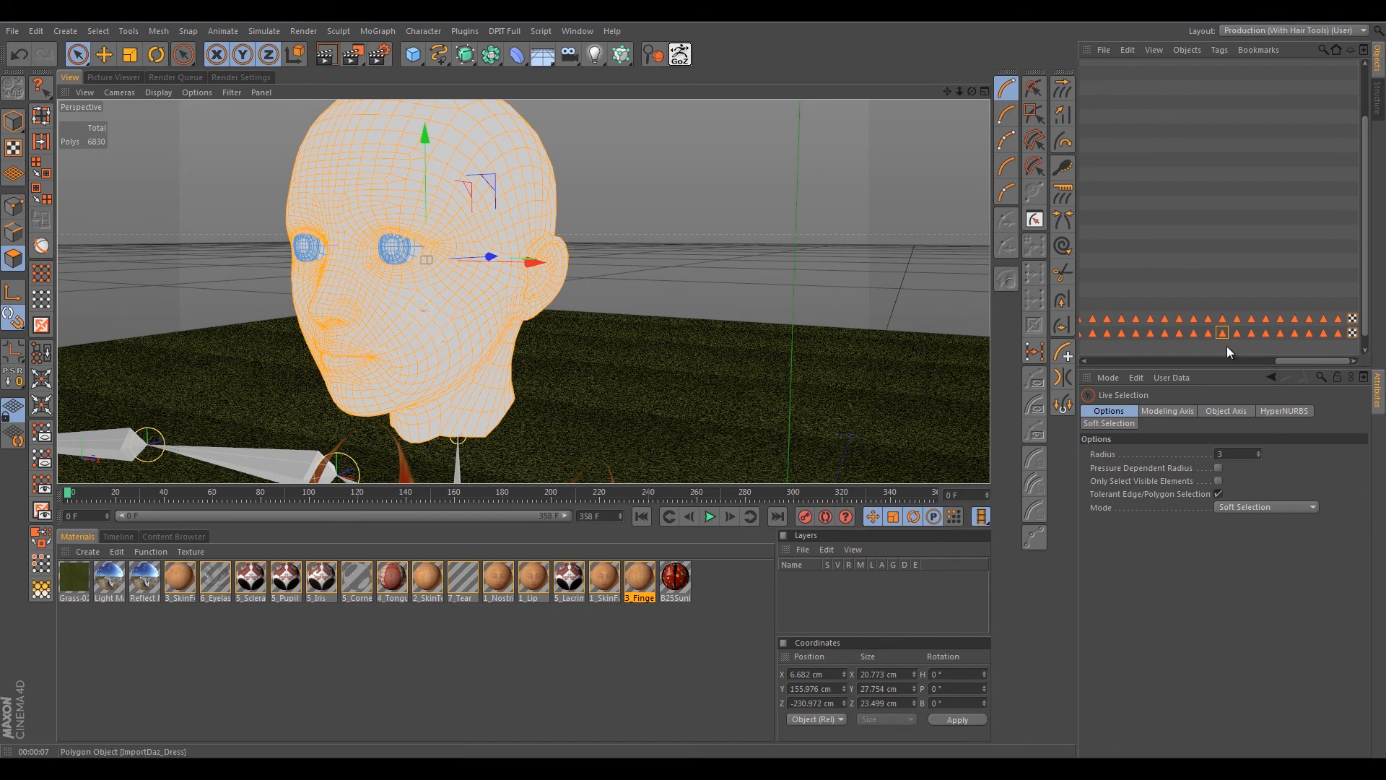
Store the current head and neck selection of Testa_FR_Rig in a polygon selection tag named Face_Sel.
{"action": "left_click", "coordinate": [1252, 351]}
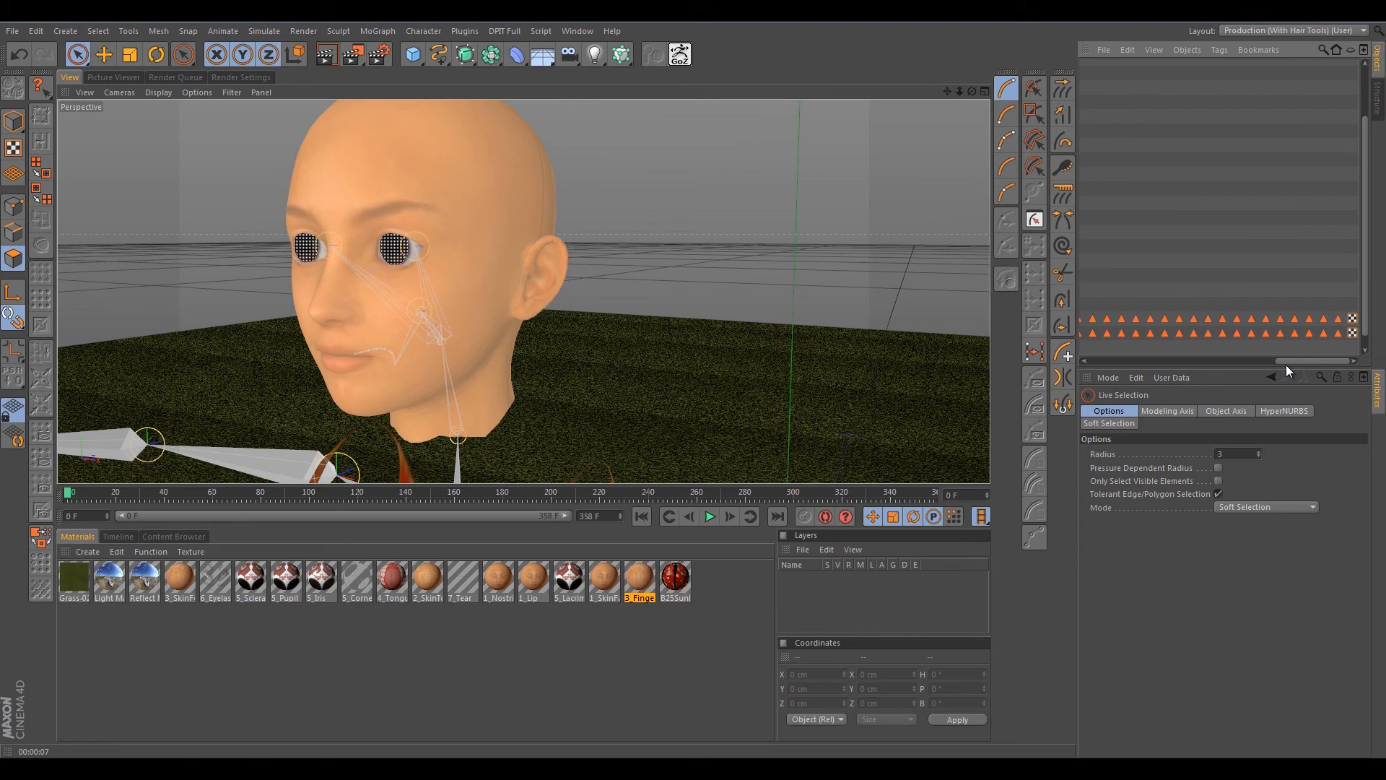
{"action": "left_click_drag", "start_coordinate": [1287, 361], "coordinate": [1132, 353]}
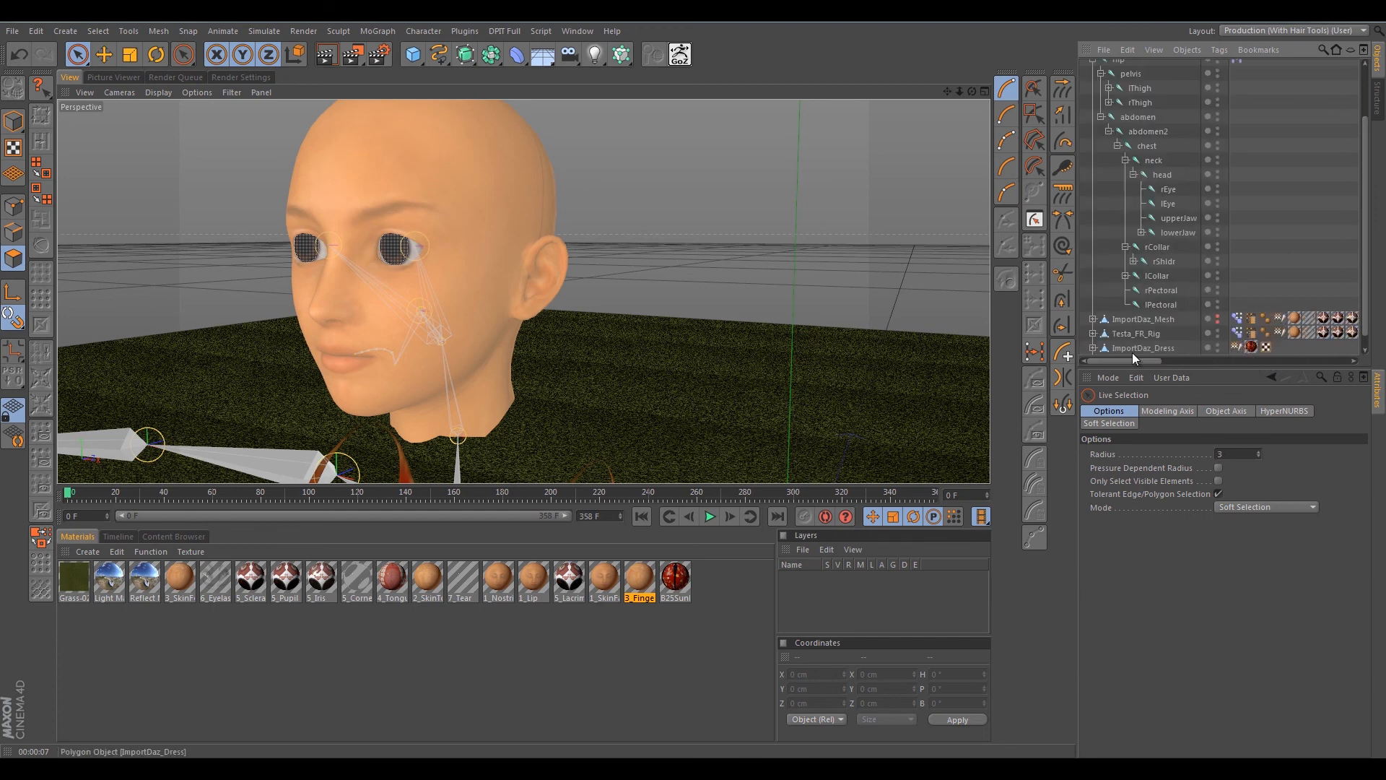
{"action": "left_click", "coordinate": [1145, 335]}
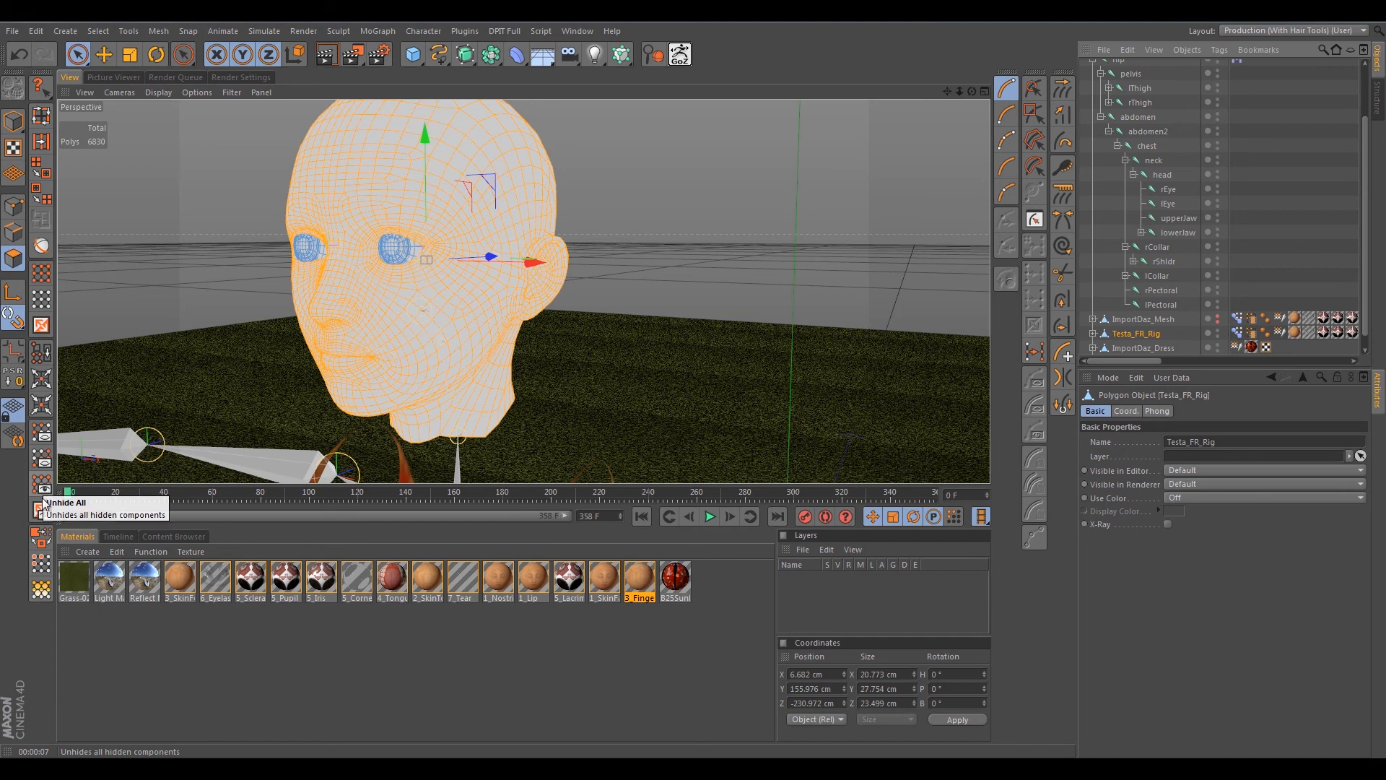
{"action": "left_click", "coordinate": [42, 566]}
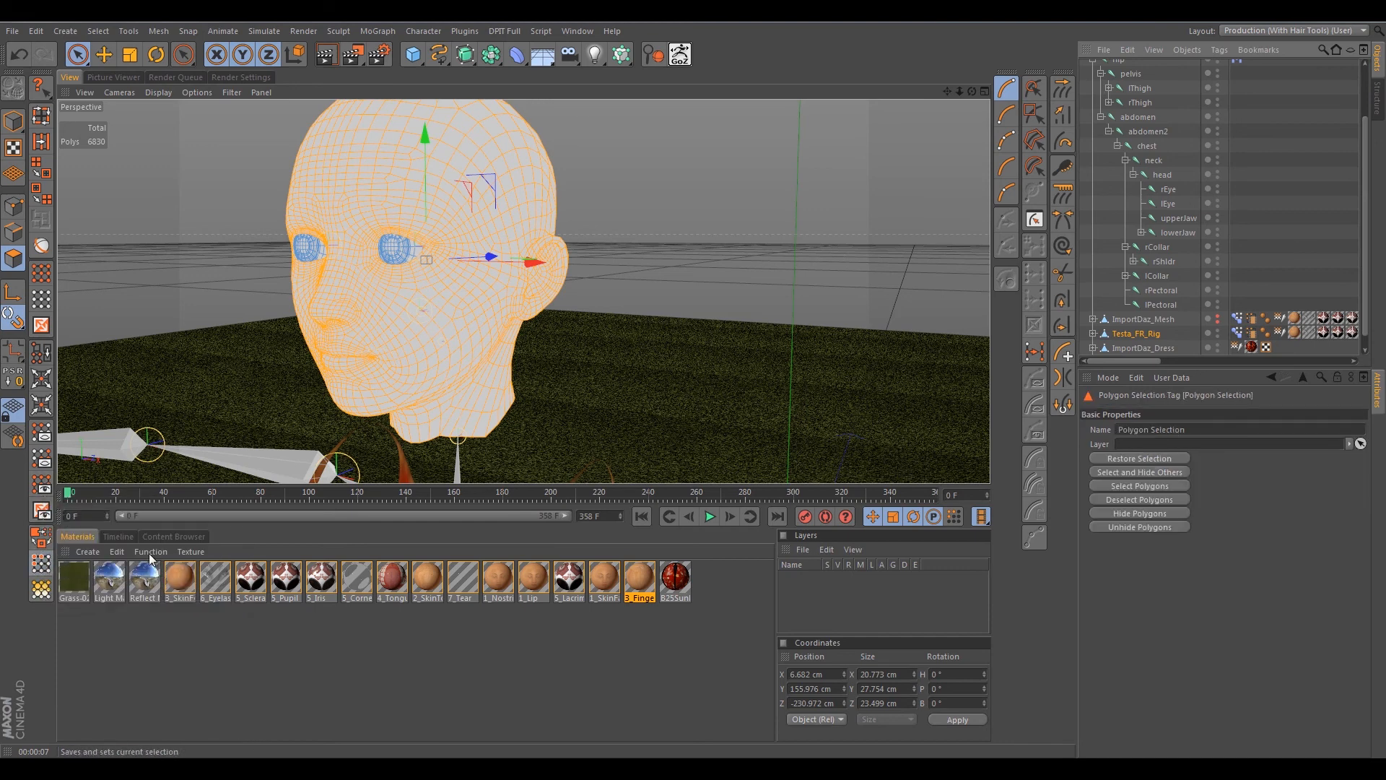
{"action": "left_click", "coordinate": [1196, 431]}
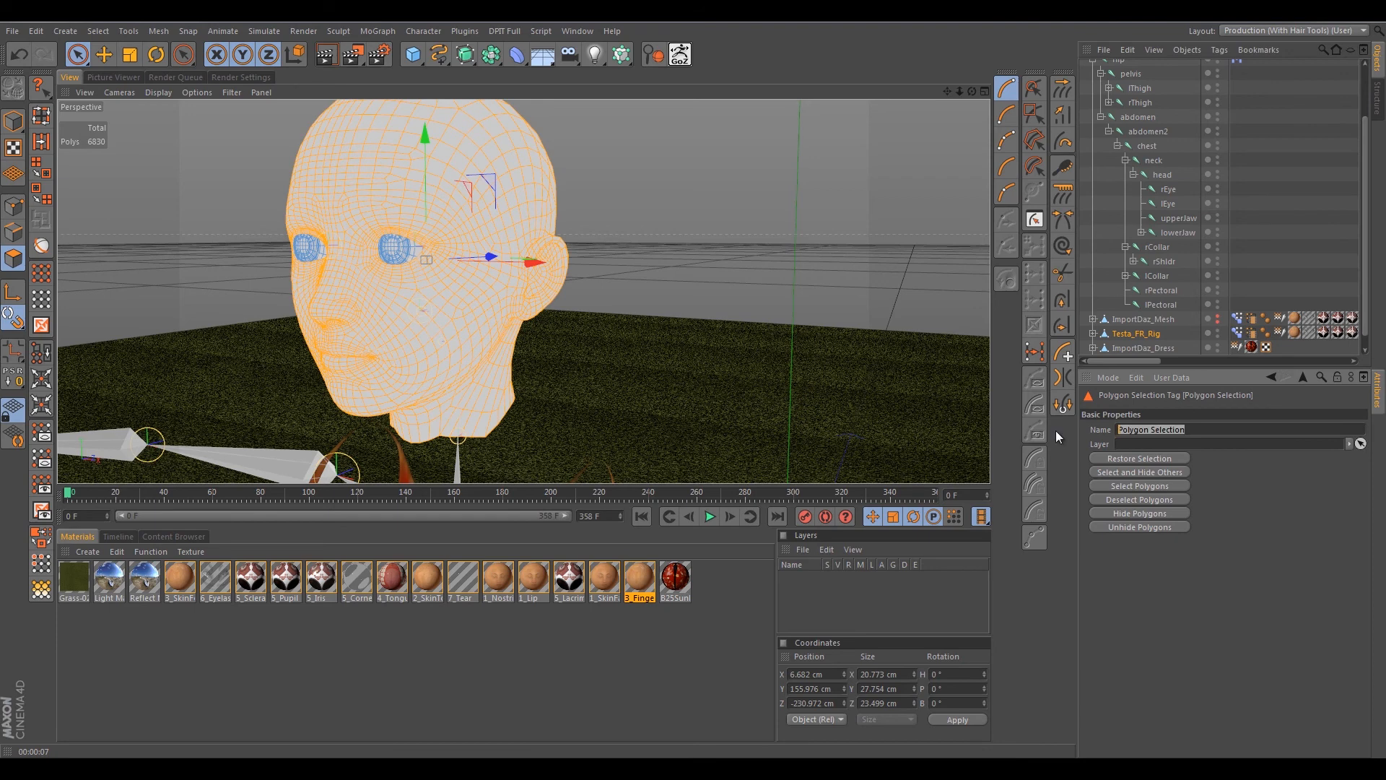
{"action": "type", "text": "Face_ Sel"}
{"action": "key", "text": "Return"}
{"action": "left_click_drag", "start_coordinate": [1133, 362], "coordinate": [1342, 382]}
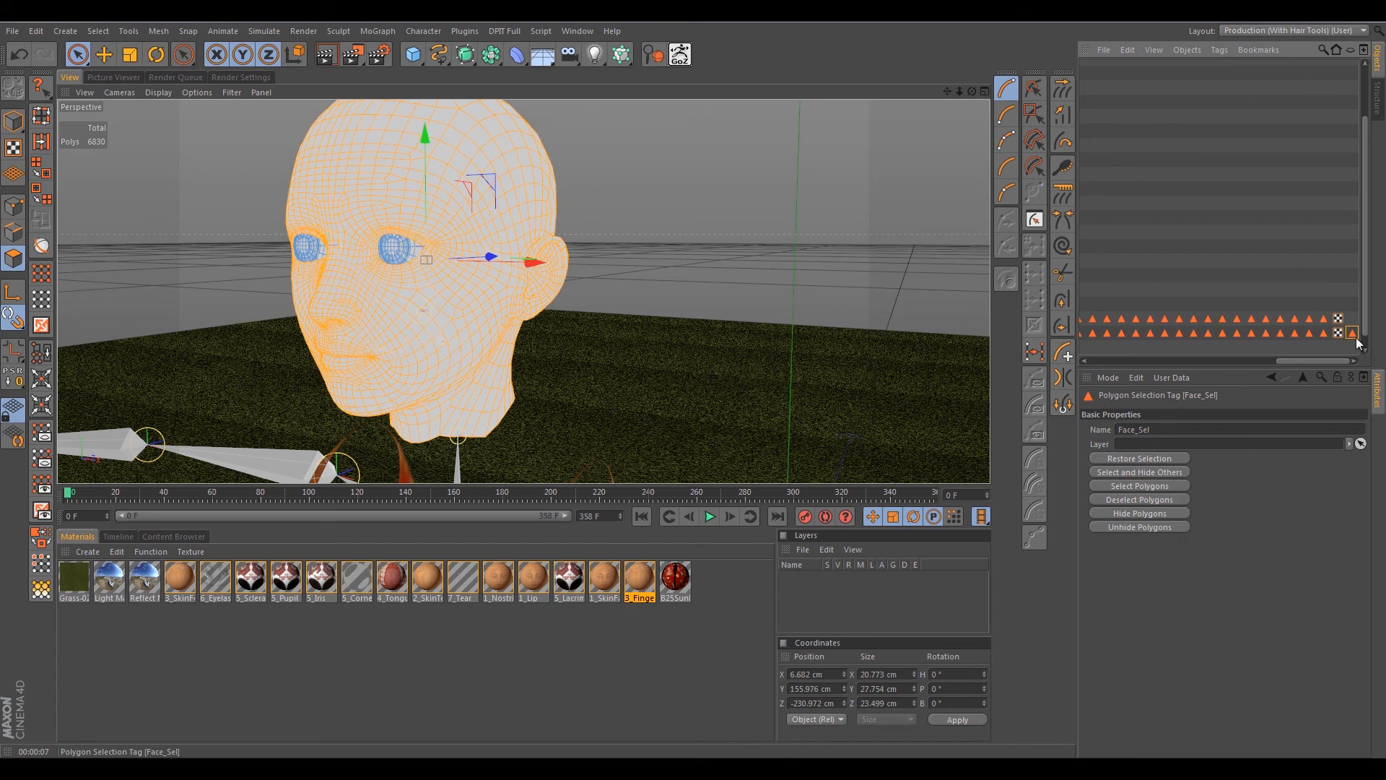
{"action": "left_click_drag", "start_coordinate": [1313, 361], "coordinate": [1108, 367]}
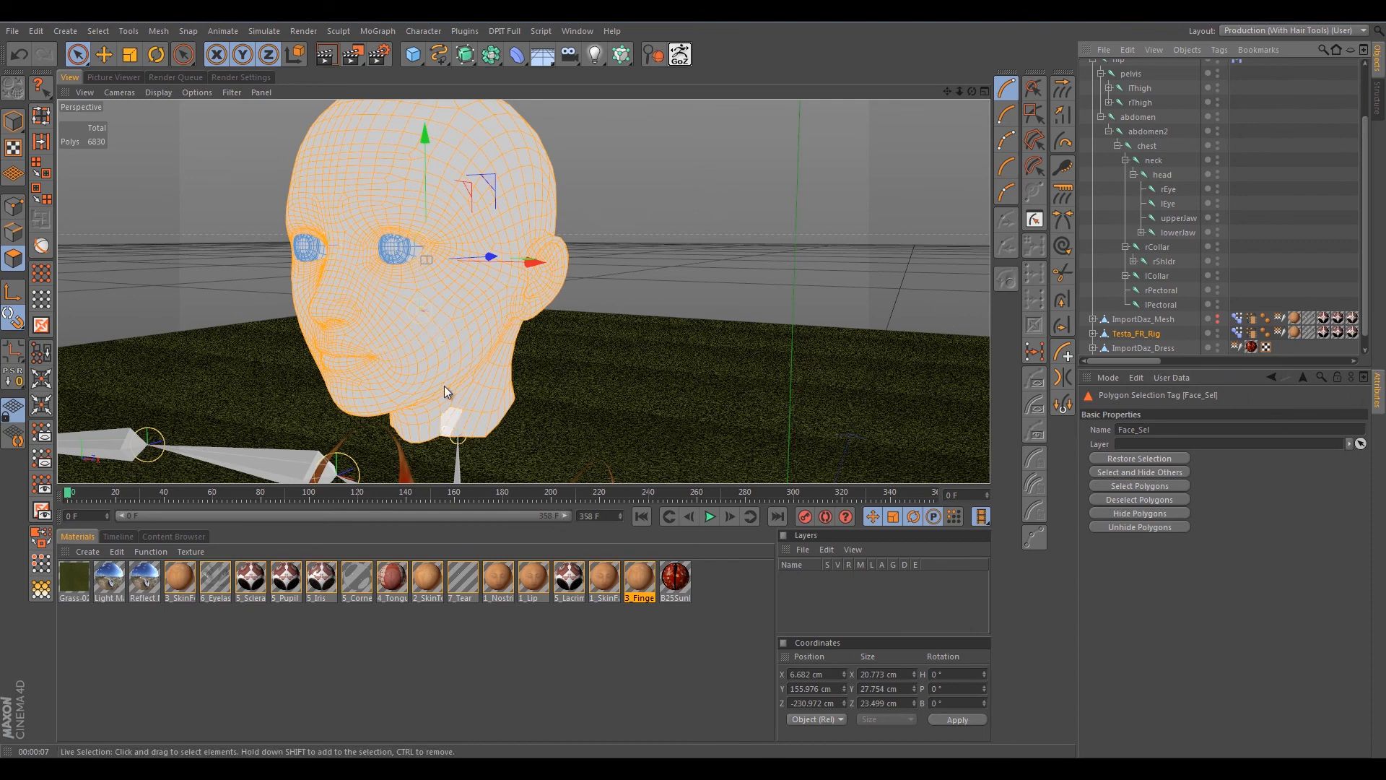
Split the selected head and neck polygons of Testa_FR_Rig into a separate object, undoing and reapplying the Split while checking the mesh.
{"action": "right_click", "coordinate": [643, 193]}
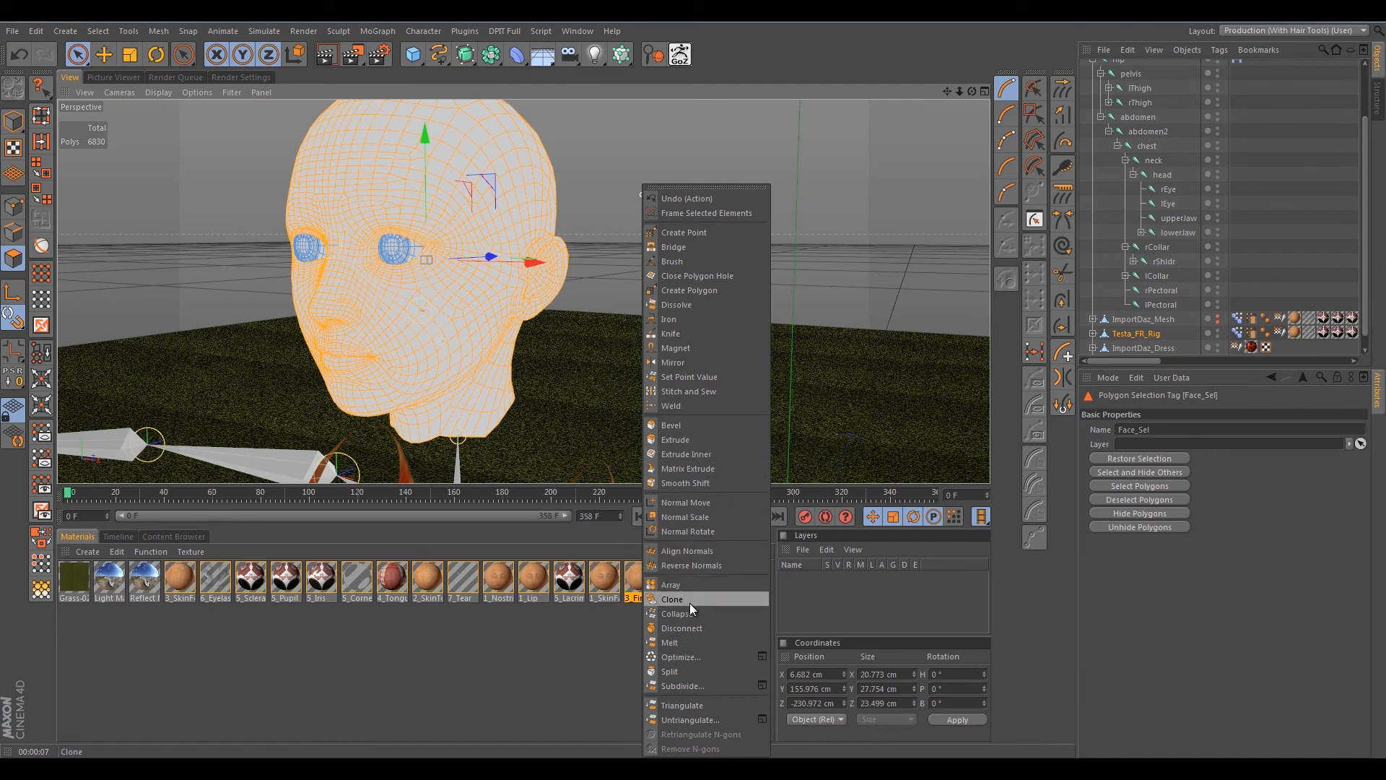
{"action": "left_click", "coordinate": [692, 668]}
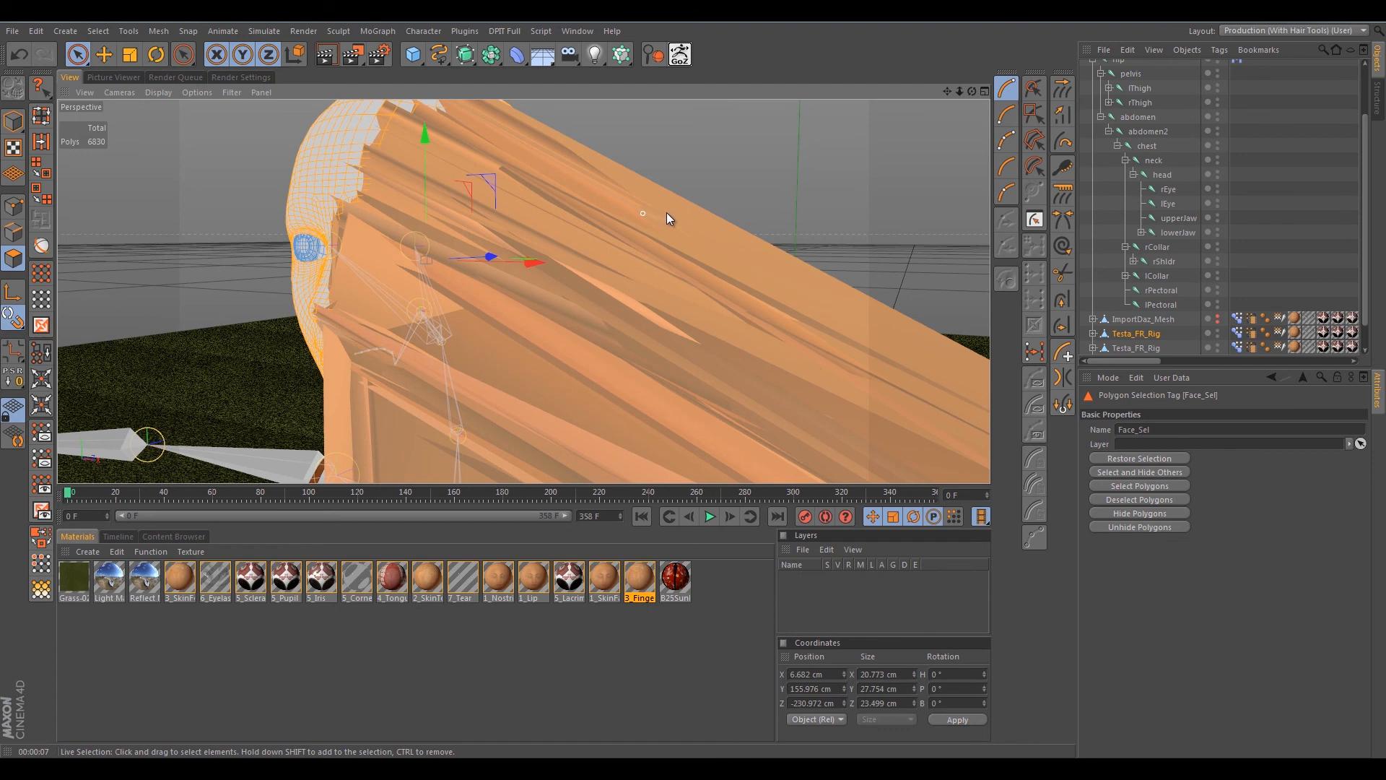
{"action": "scroll", "coordinate": [665, 213], "scroll_direction": "down", "scroll_amount": 4}
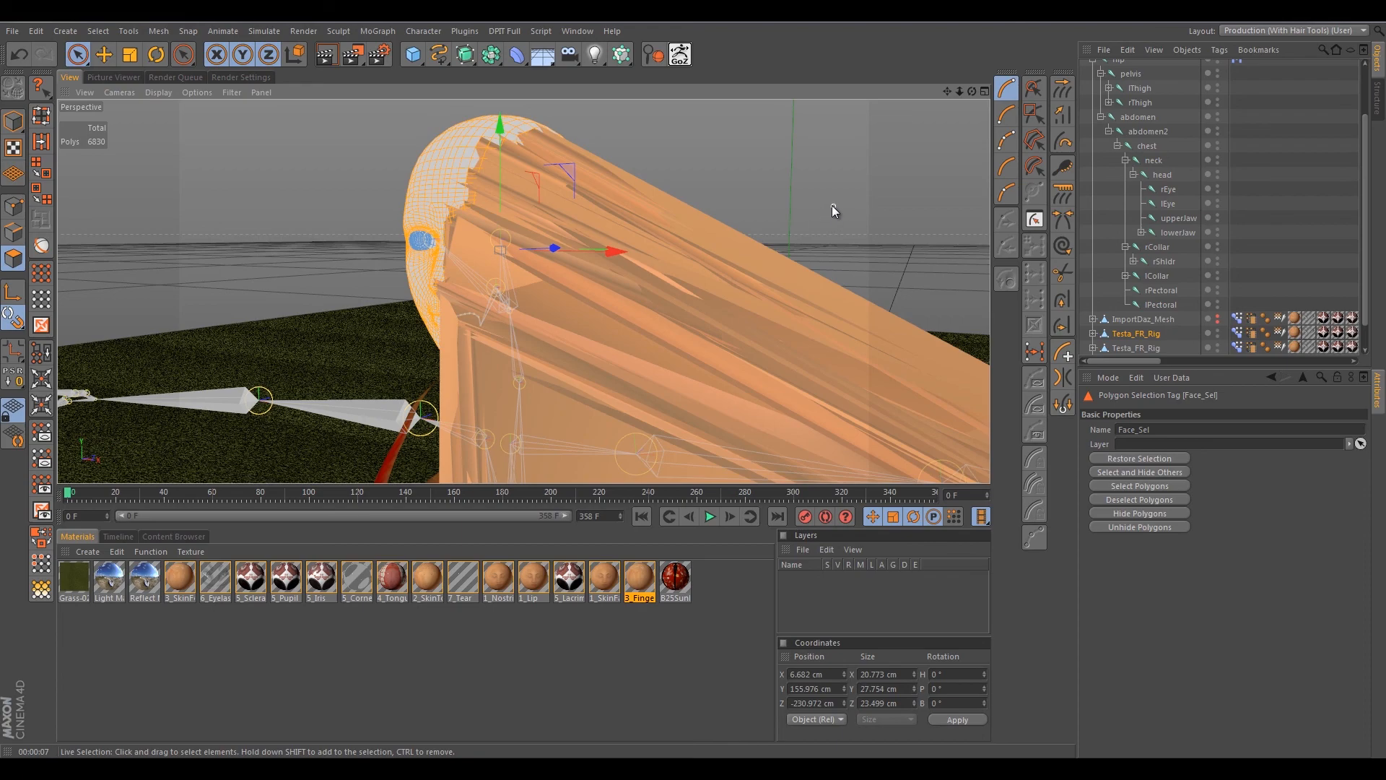
{"action": "mouse_move", "coordinate": [768, 211]}
{"action": "left_mouse_down", "text": "alt"}
{"action": "mouse_move", "coordinate": [909, 204]}
{"action": "mouse_move", "coordinate": [1046, 224]}
{"action": "mouse_move", "coordinate": [745, 192]}
{"action": "left_mouse_up", "text": "alt"}
{"action": "key", "text": "ctrl+z"}
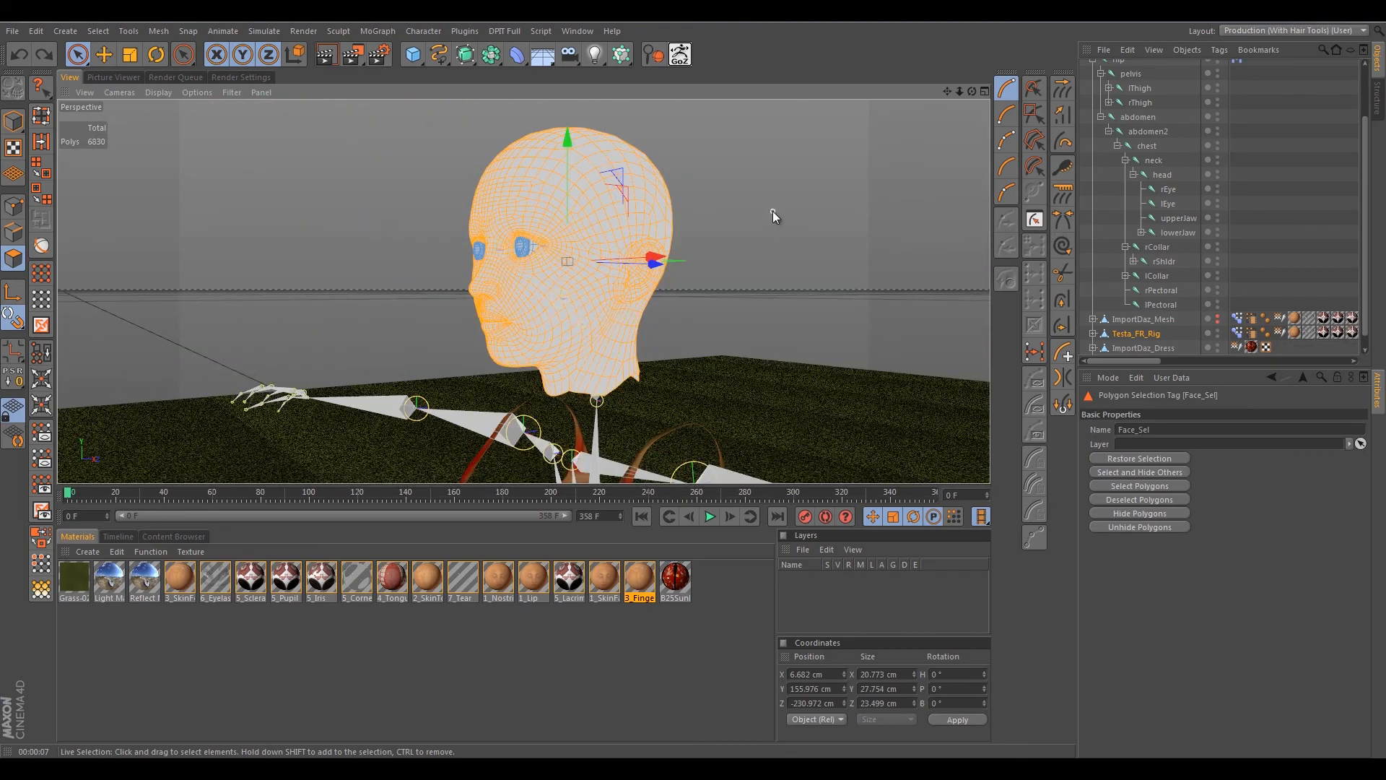
{"action": "mouse_move", "coordinate": [772, 211]}
{"action": "left_mouse_down", "text": "alt"}
{"action": "mouse_move", "coordinate": [865, 221]}
{"action": "mouse_move", "coordinate": [869, 236]}
{"action": "mouse_move", "coordinate": [799, 223]}
{"action": "left_mouse_up", "text": "alt"}
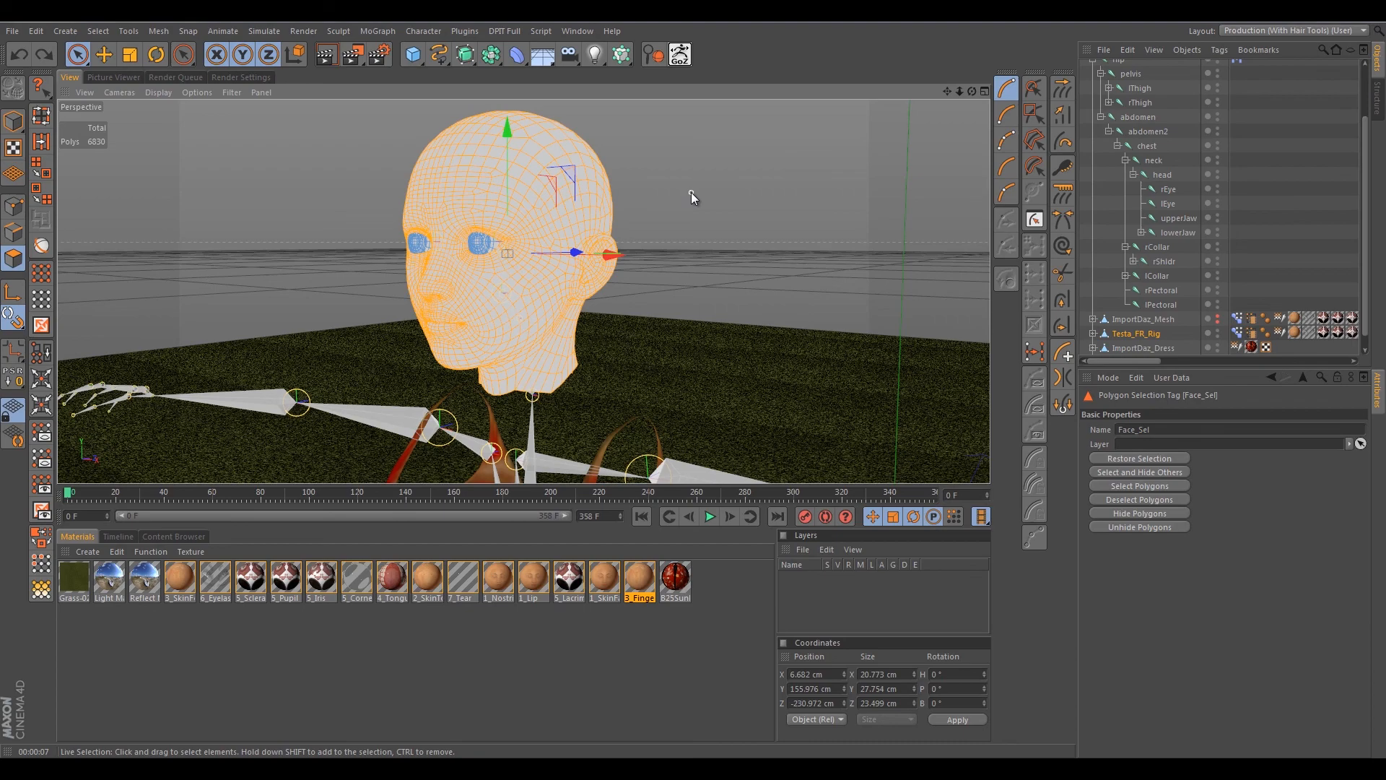
{"action": "mouse_move", "coordinate": [684, 204]}
{"action": "left_mouse_down", "text": "alt"}
{"action": "mouse_move", "coordinate": [765, 206]}
{"action": "mouse_move", "coordinate": [708, 208]}
{"action": "left_mouse_up", "text": "alt"}
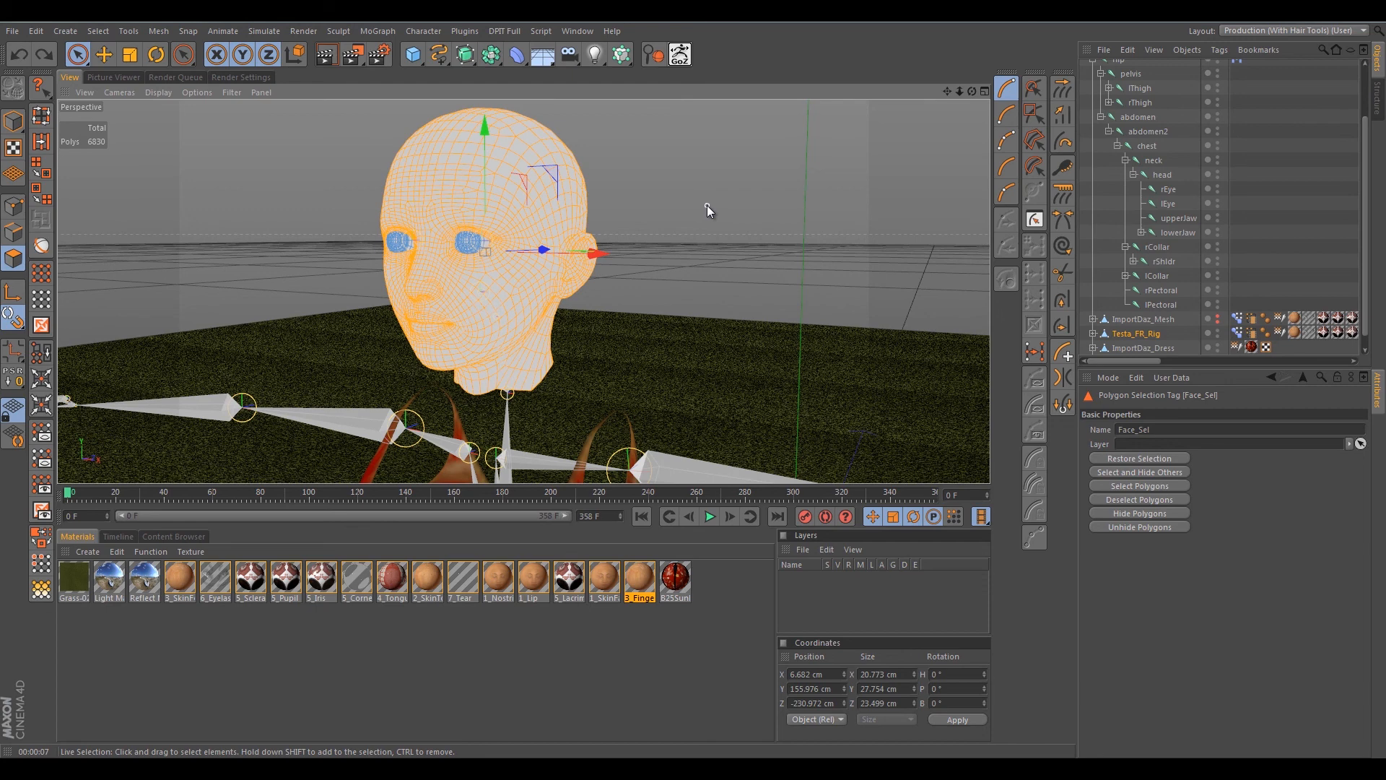
{"action": "key", "text": "ctrl+y"}
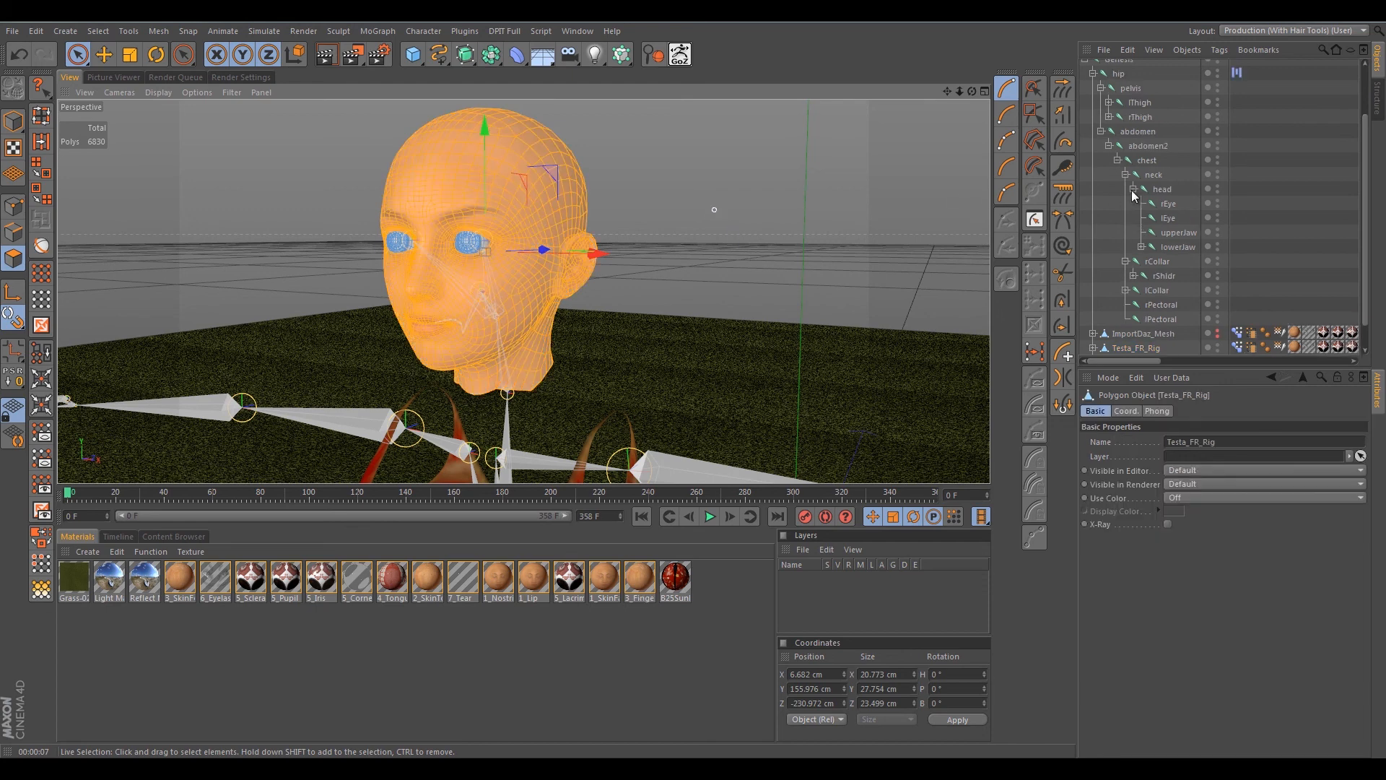
Delete the Skin deformer nested under the newly split Testa_FR_Rig object.
{"action": "scroll", "coordinate": [1171, 159], "scroll_direction": "up", "scroll_amount": 3}
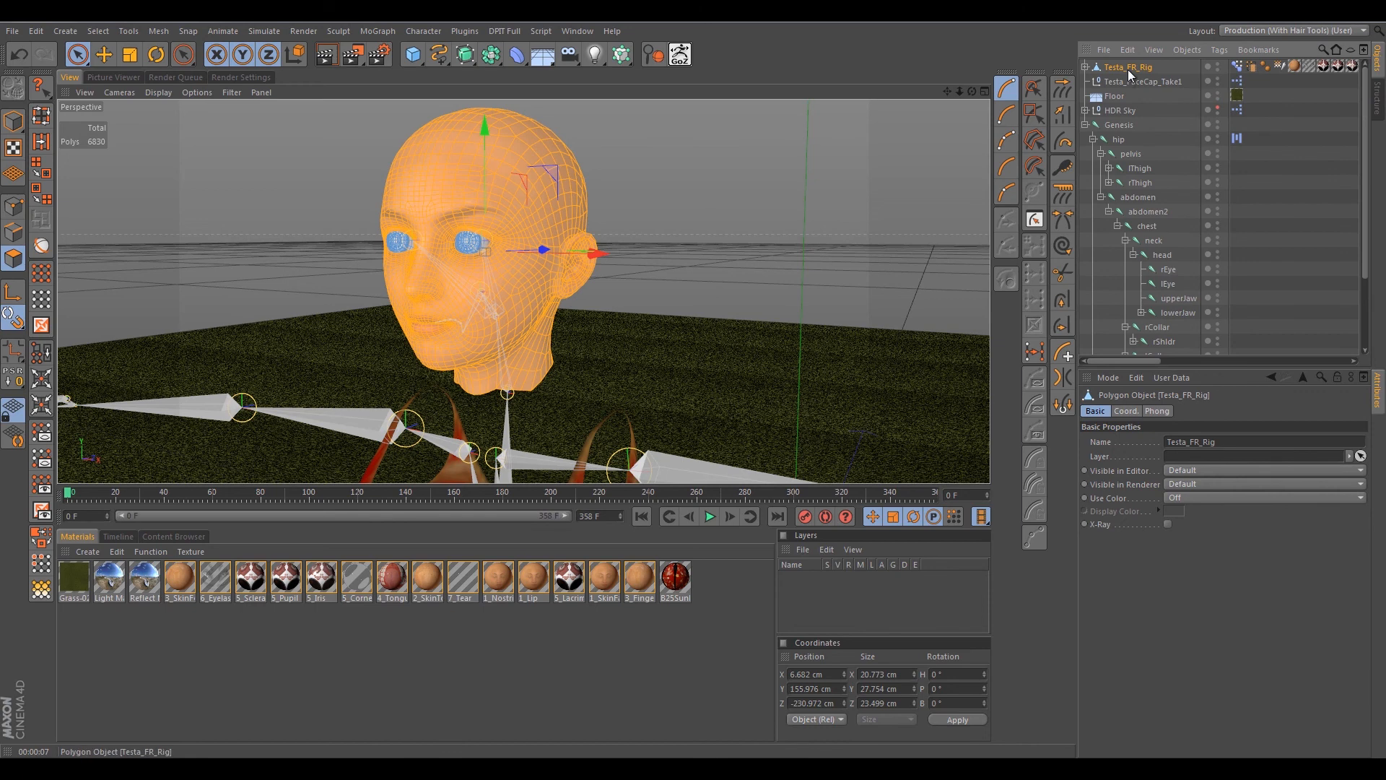
{"action": "left_click", "coordinate": [1084, 66]}
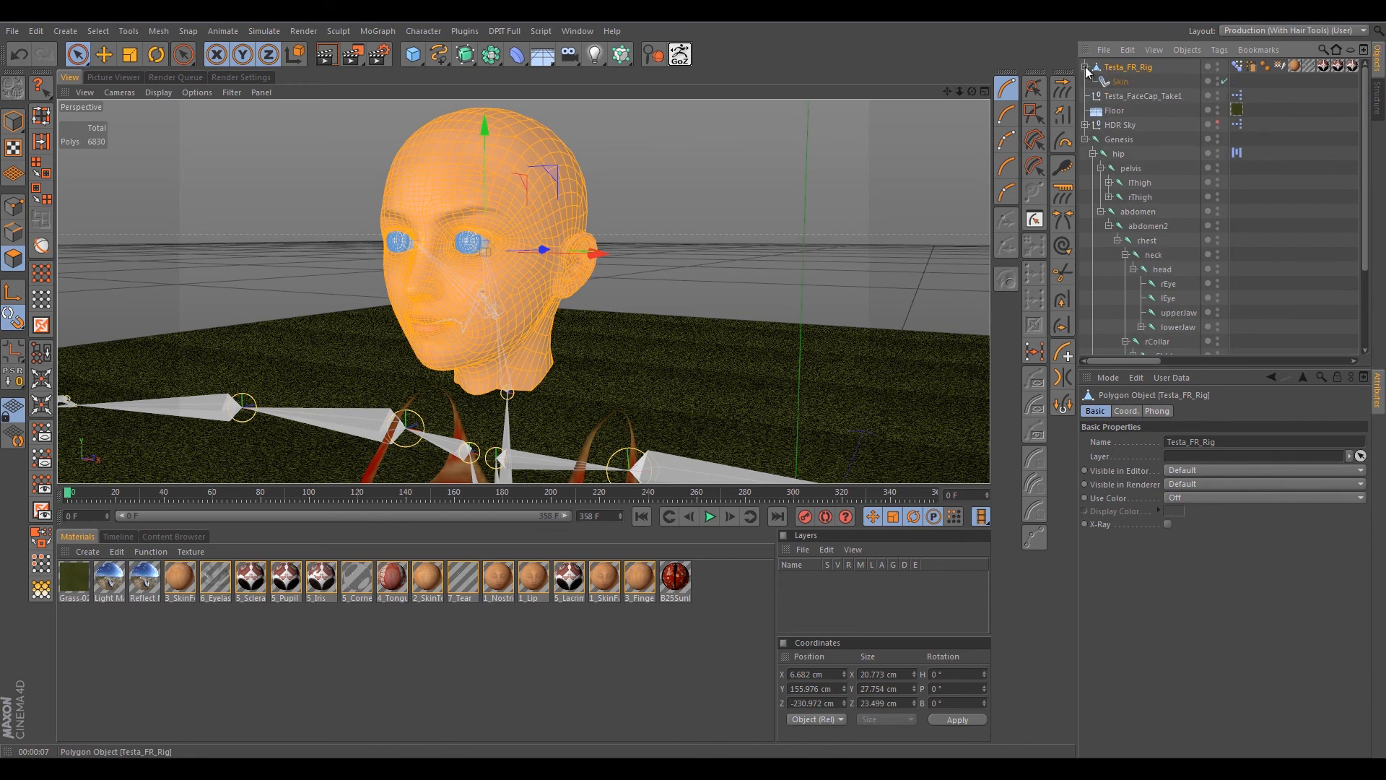
{"action": "left_click", "coordinate": [1121, 83]}
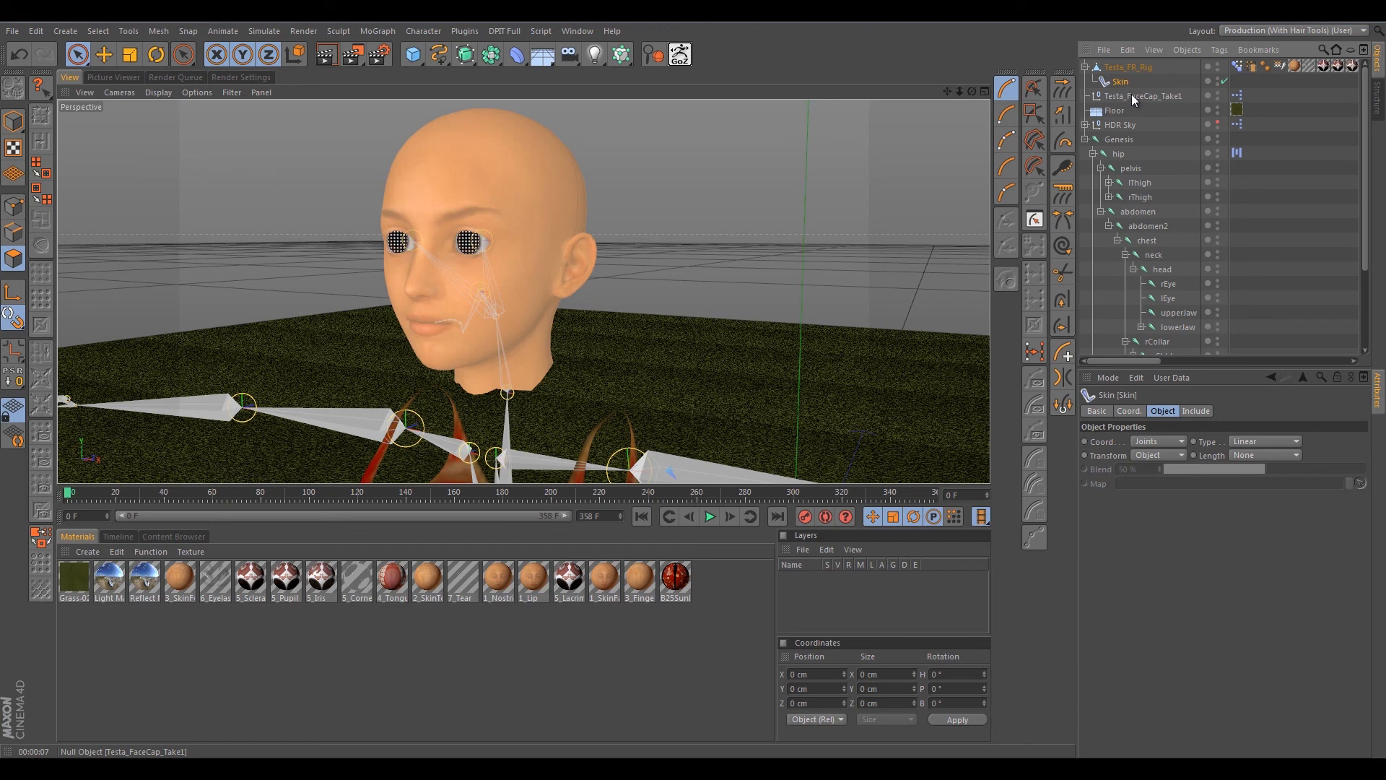
{"action": "key", "text": "Delete"}
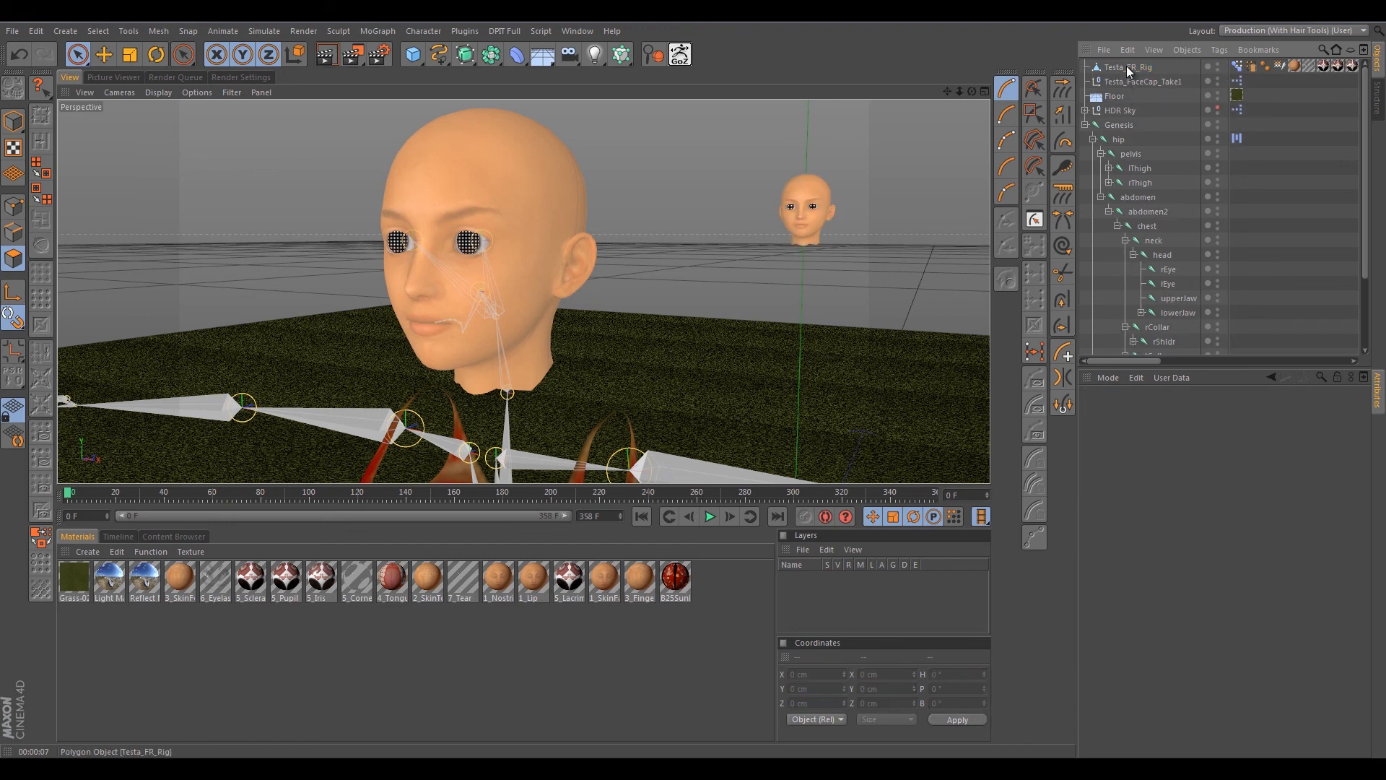
Select the split Testa_FR_Rig object and examine its head mesh up close from several angles.
{"action": "left_click", "coordinate": [1126, 67]}
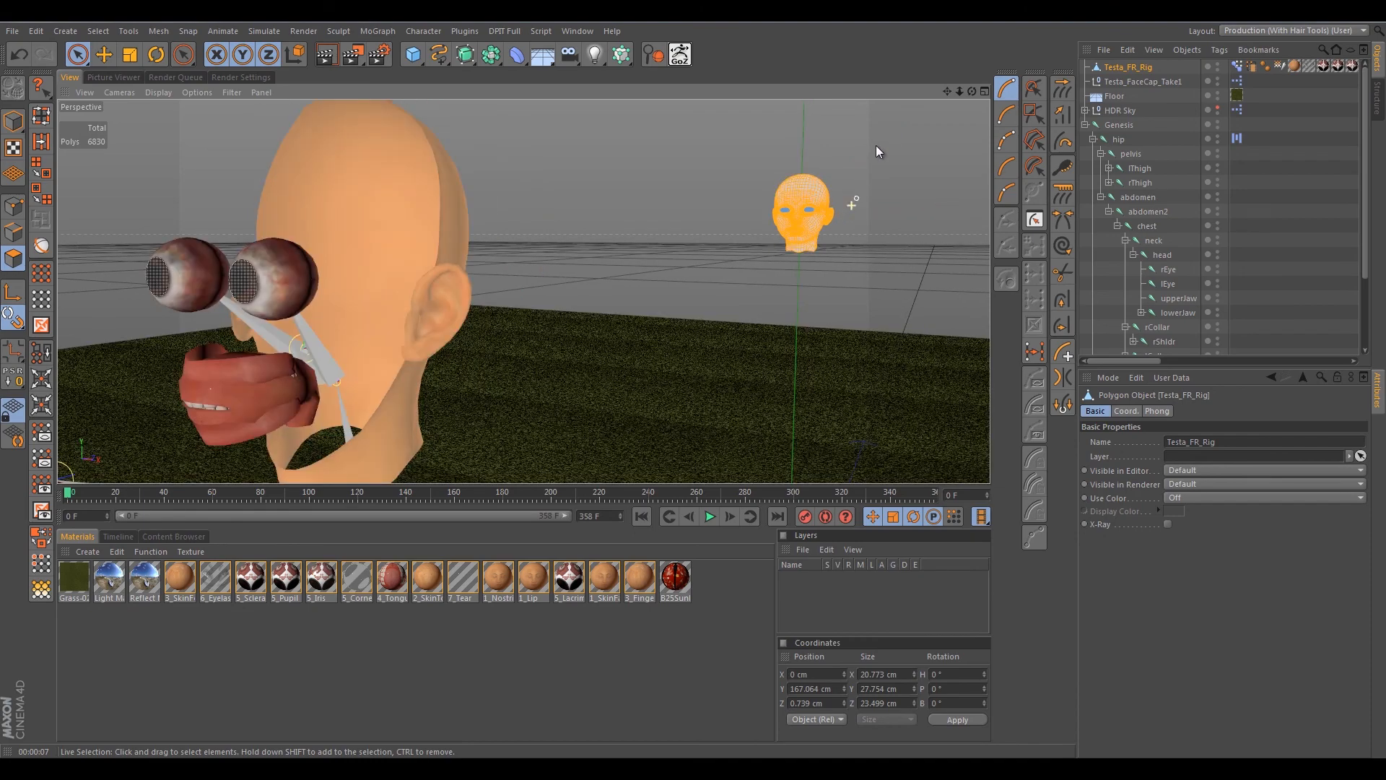
{"action": "scroll", "coordinate": [801, 205], "scroll_direction": "up", "scroll_amount": 10}
{"action": "scroll", "coordinate": [800, 205], "scroll_direction": "up", "scroll_amount": 5}
{"action": "left_click_drag", "start_coordinate": [608, 180], "coordinate": [531, 210], "text": "alt"}
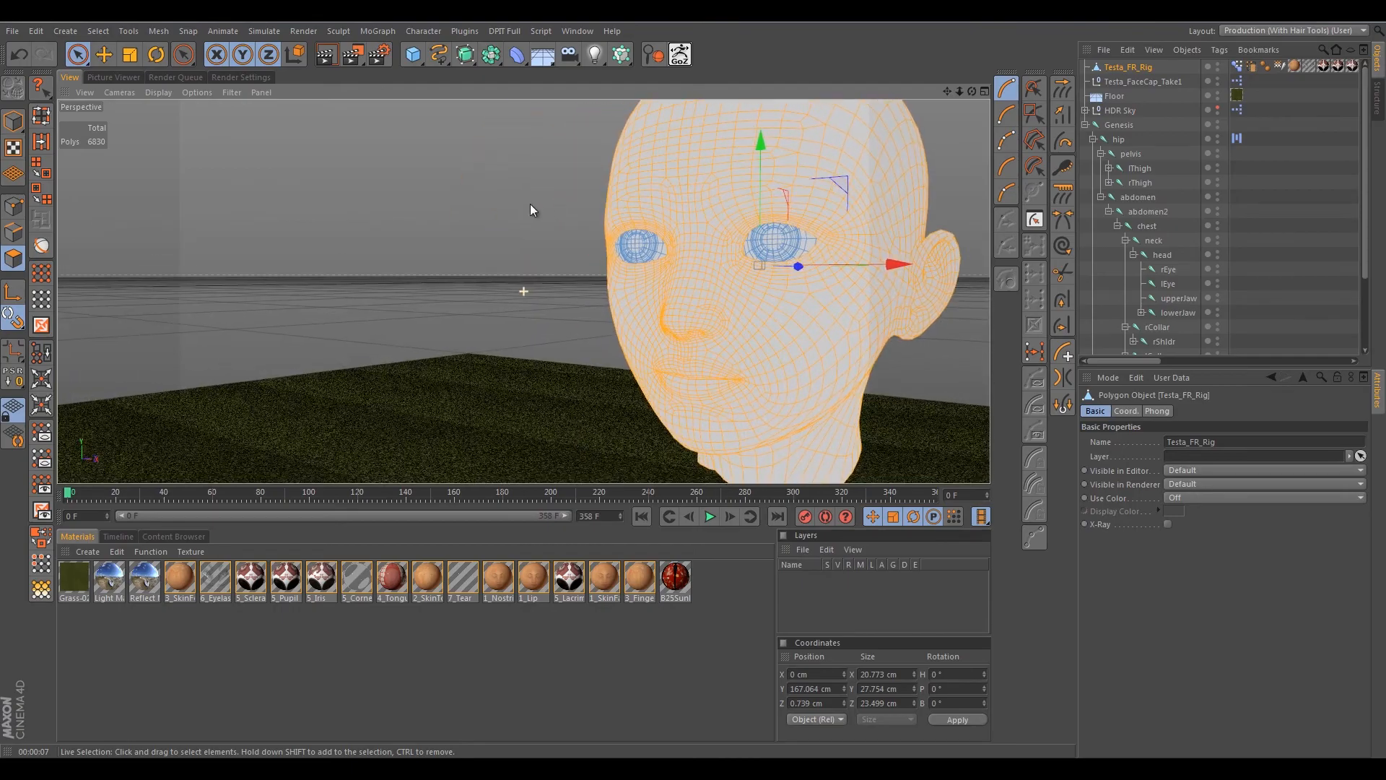
{"action": "scroll", "coordinate": [548, 205], "scroll_direction": "down", "scroll_amount": 6}
{"action": "left_click_drag", "start_coordinate": [648, 226], "coordinate": [618, 201], "text": "alt"}
{"action": "scroll", "coordinate": [621, 205], "scroll_direction": "up", "scroll_amount": 2}
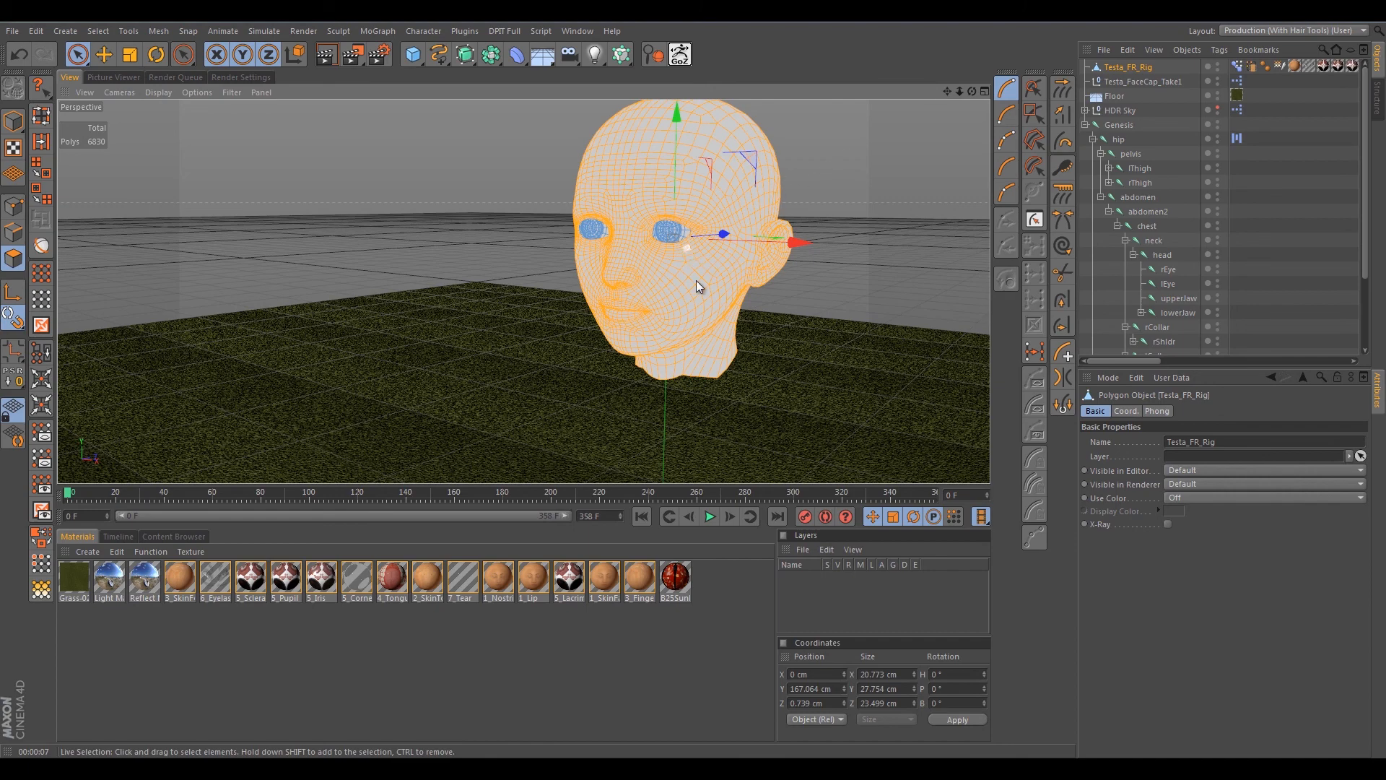
{"action": "scroll", "coordinate": [412, 318], "scroll_direction": "down", "scroll_amount": 2}
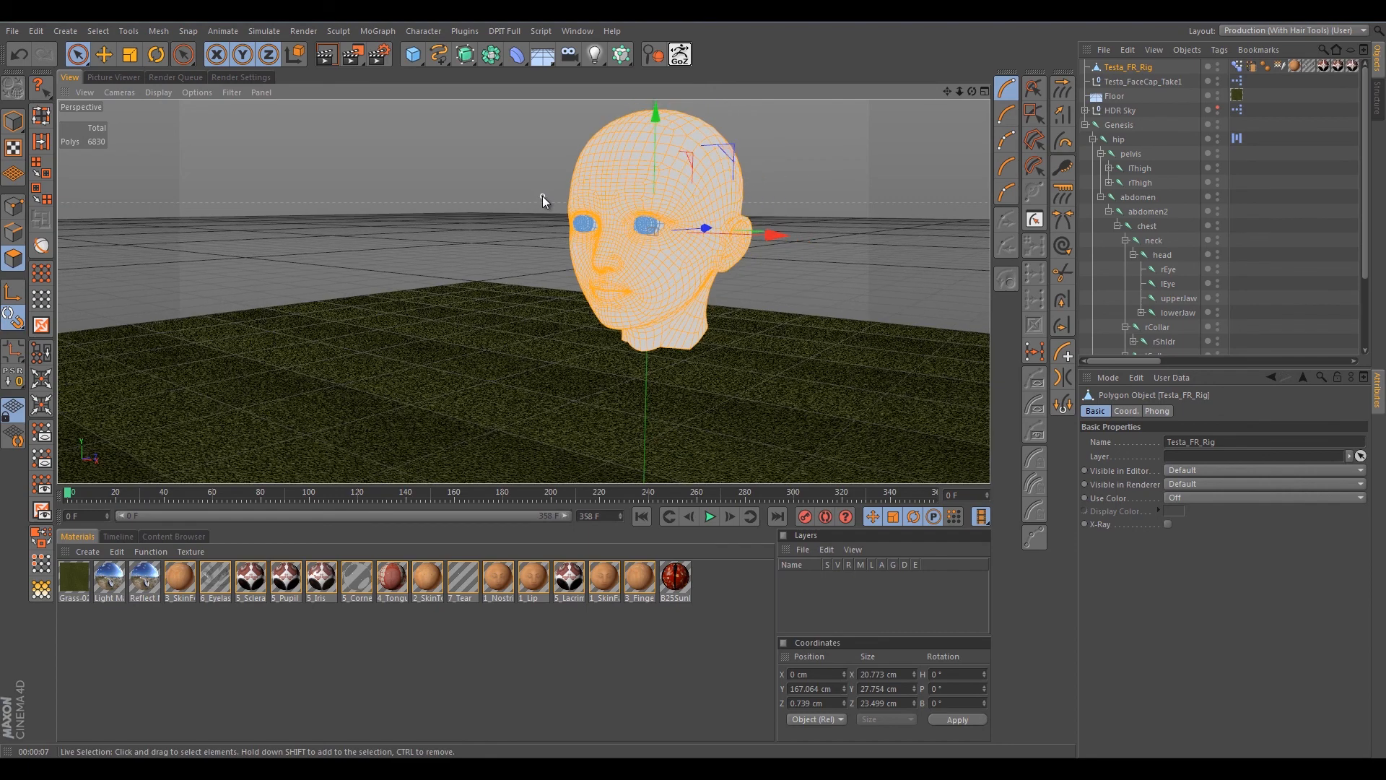
{"action": "scroll", "coordinate": [543, 196], "scroll_direction": "up", "scroll_amount": 3}
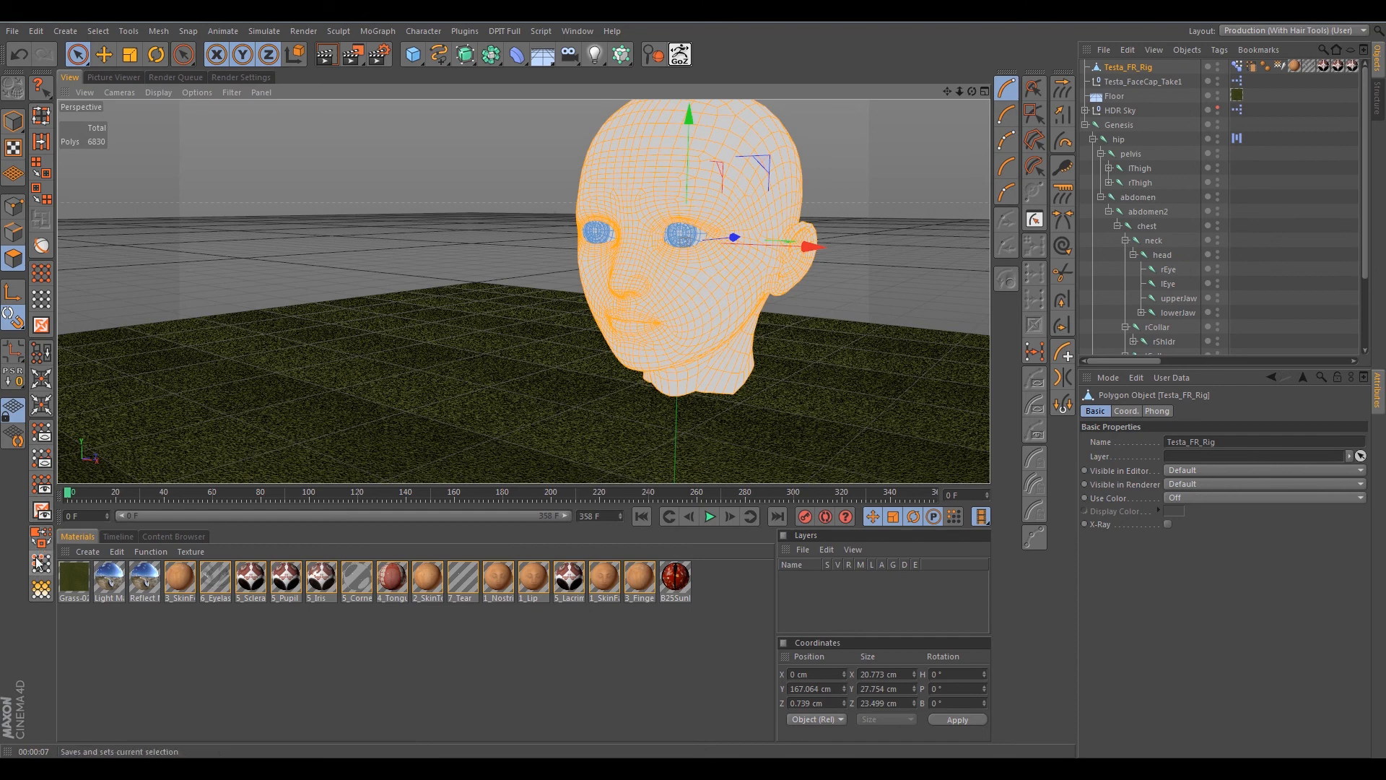
Toggle the inverted component visibility on and back off, and invert the polygon selection of the split head.
{"action": "left_click", "coordinate": [41, 509]}
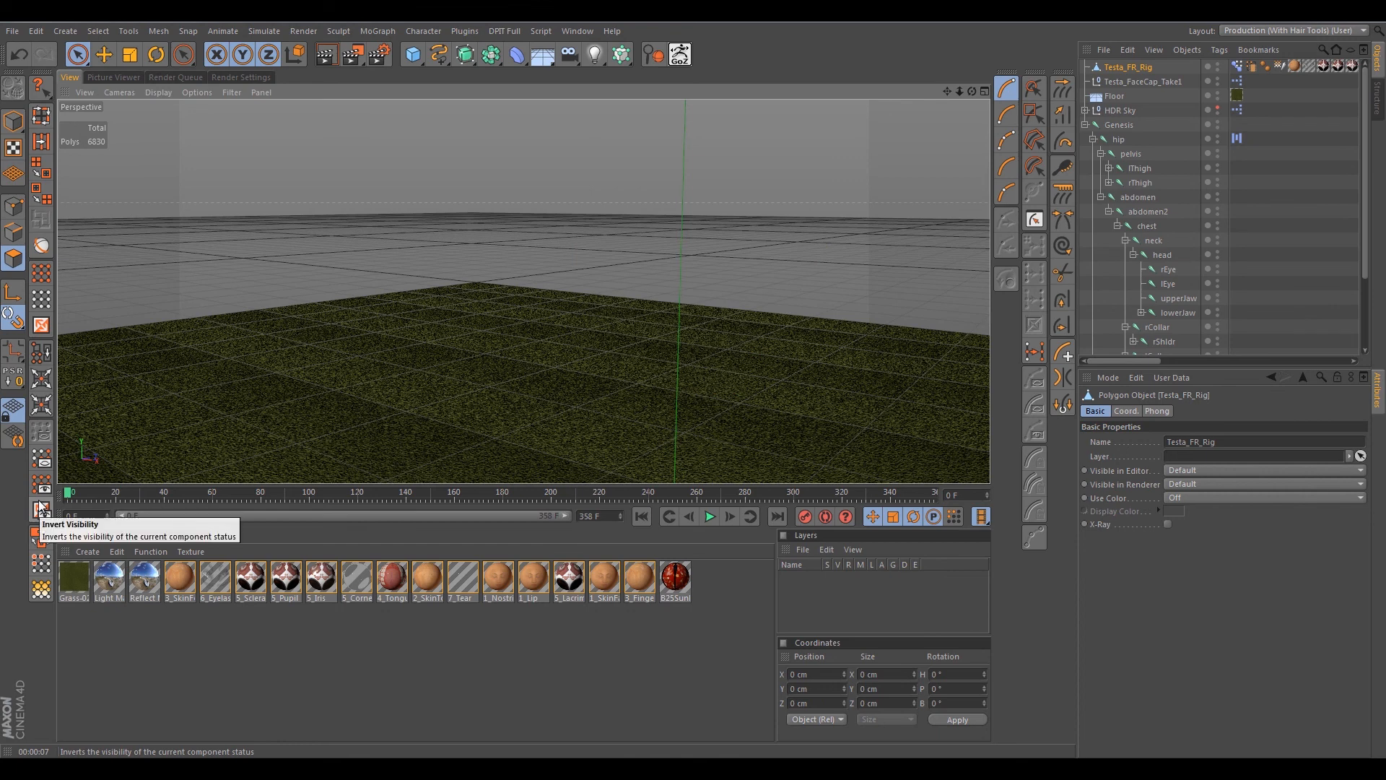
{"action": "left_click", "coordinate": [41, 509]}
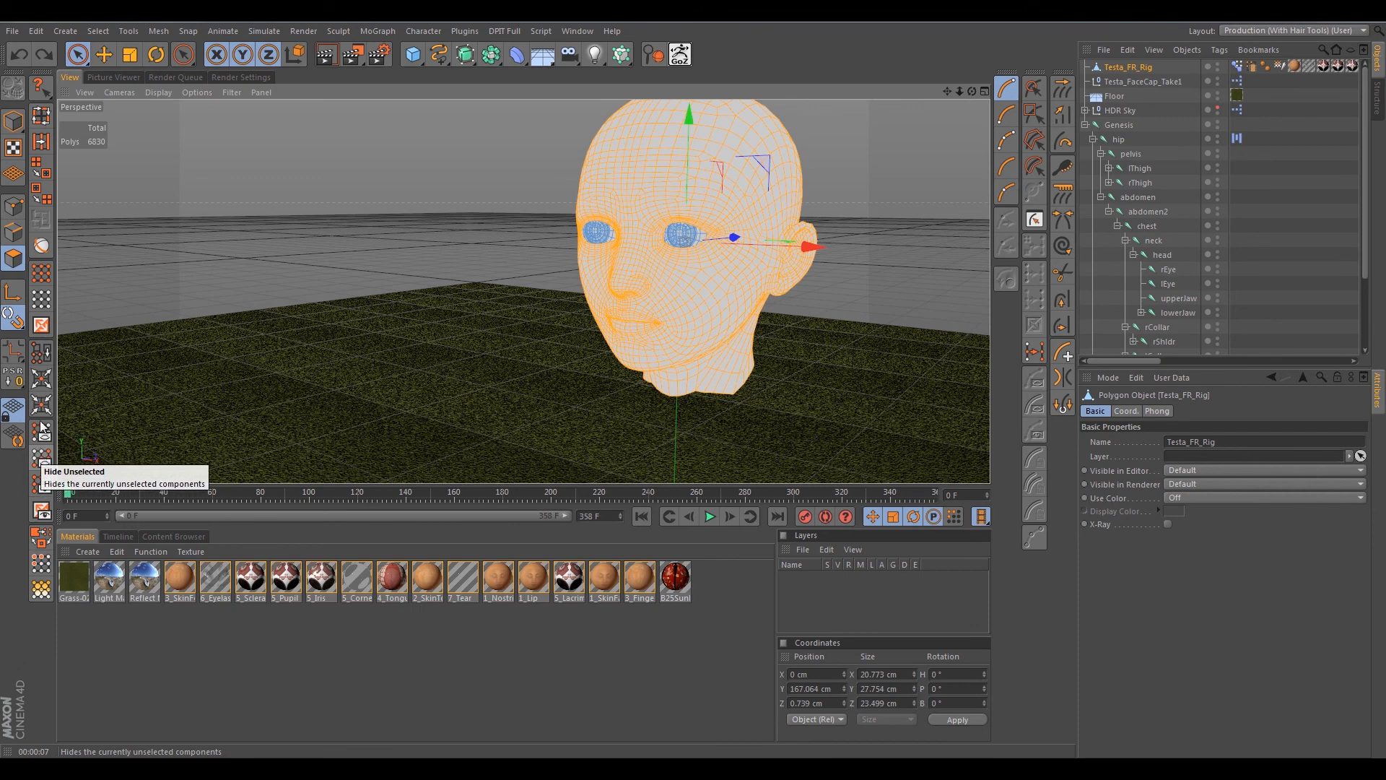
{"action": "left_click", "coordinate": [41, 325]}
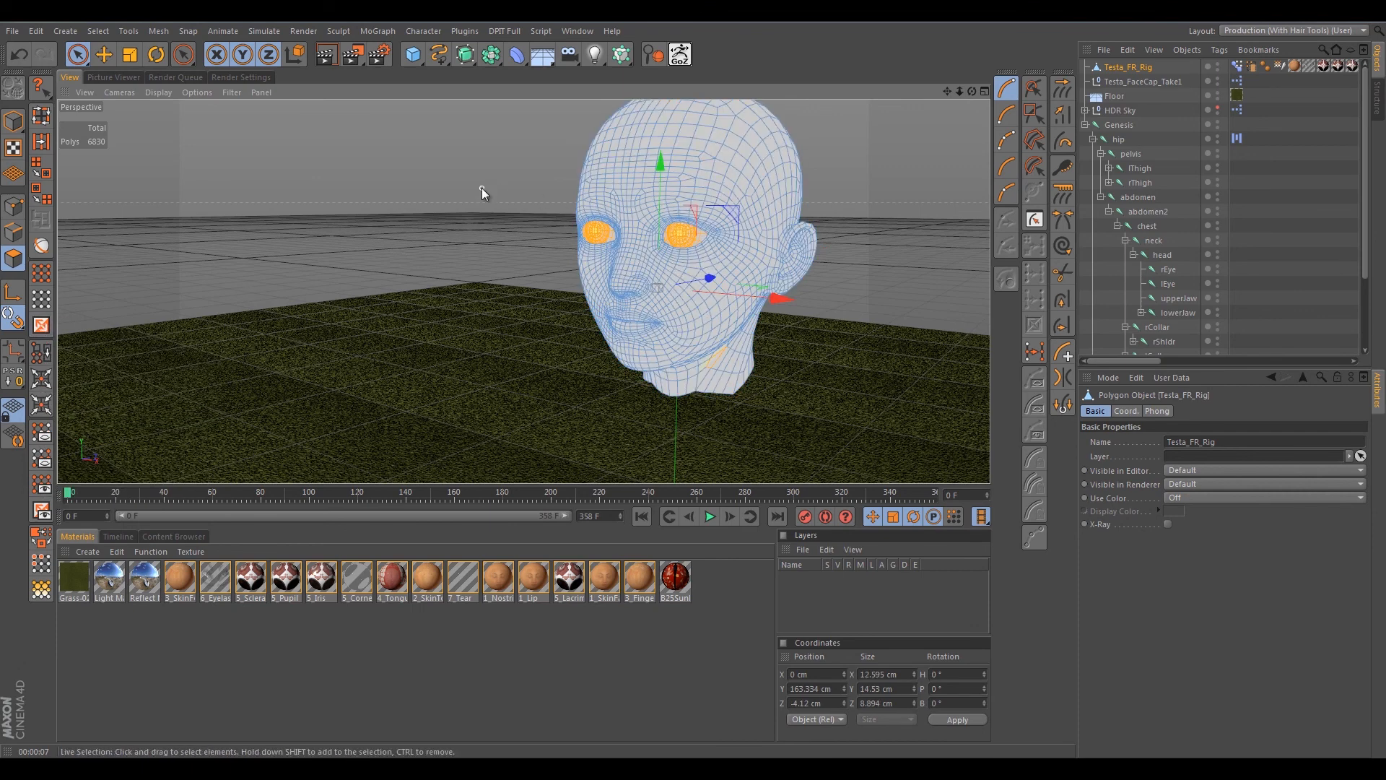
Deselect the stray neck polygon below the jaw using Live Selection with Only Select Visible Elements on and Mode set to Normal.
{"action": "left_click_drag", "start_coordinate": [866, 268], "coordinate": [803, 216], "text": "alt"}
{"action": "scroll", "coordinate": [856, 314], "scroll_direction": "up", "scroll_amount": 2}
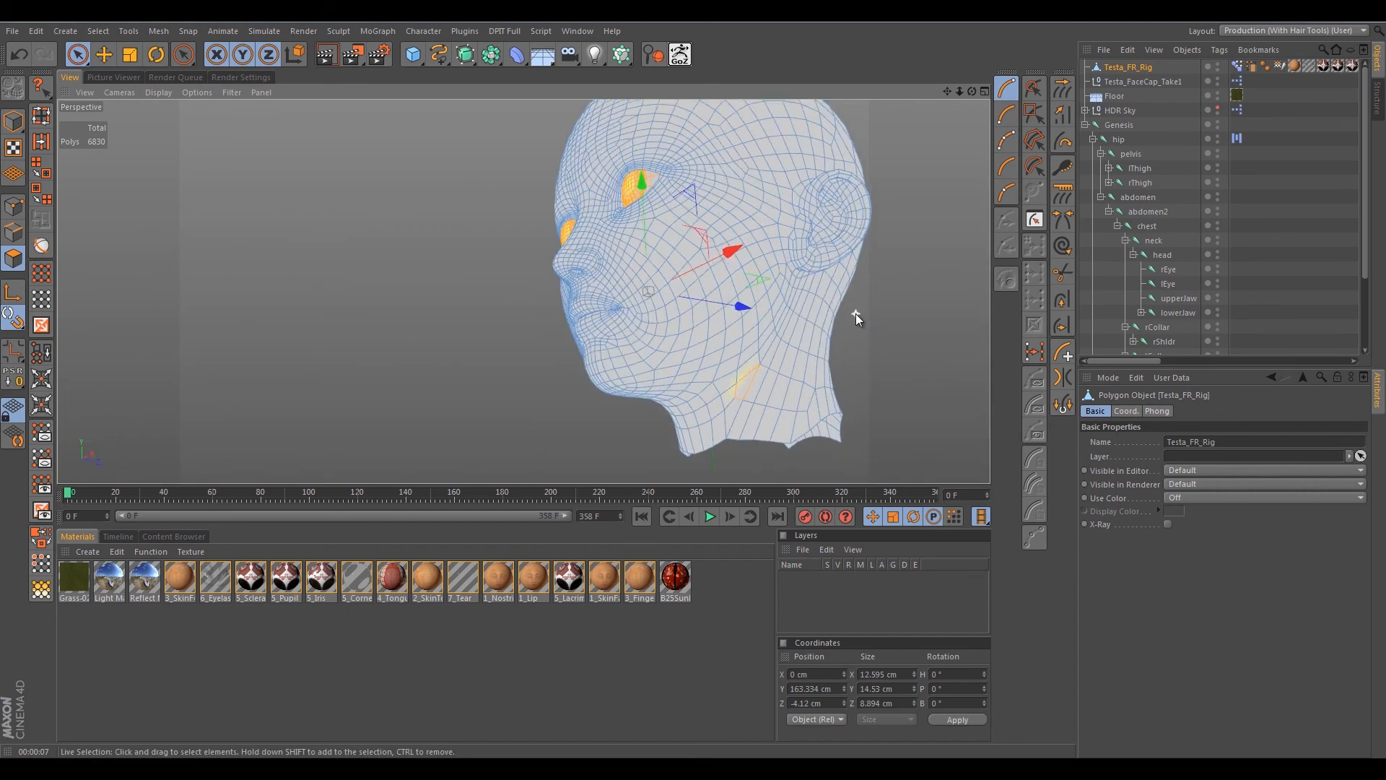
{"action": "scroll", "coordinate": [856, 347], "scroll_direction": "up", "scroll_amount": 5}
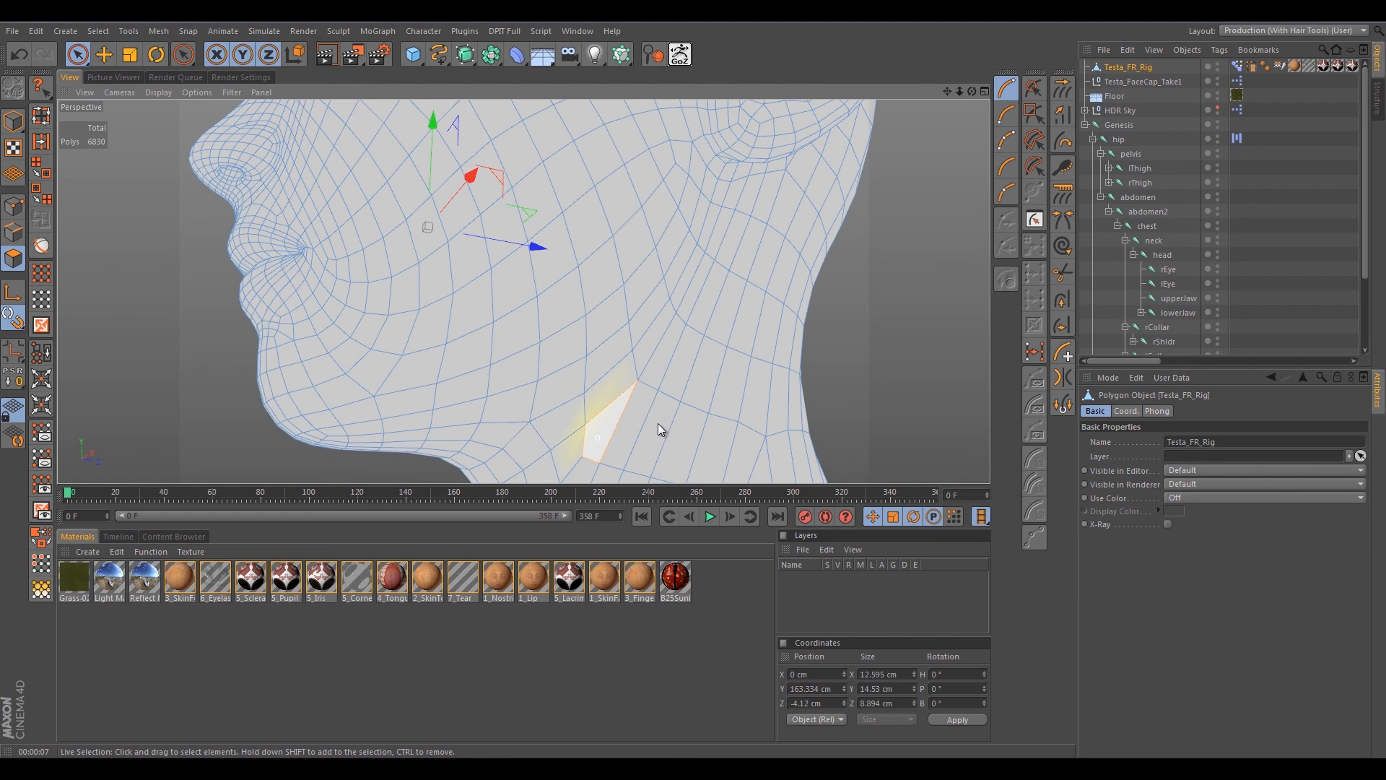
{"action": "scroll", "coordinate": [855, 352], "scroll_direction": "down", "scroll_amount": 6}
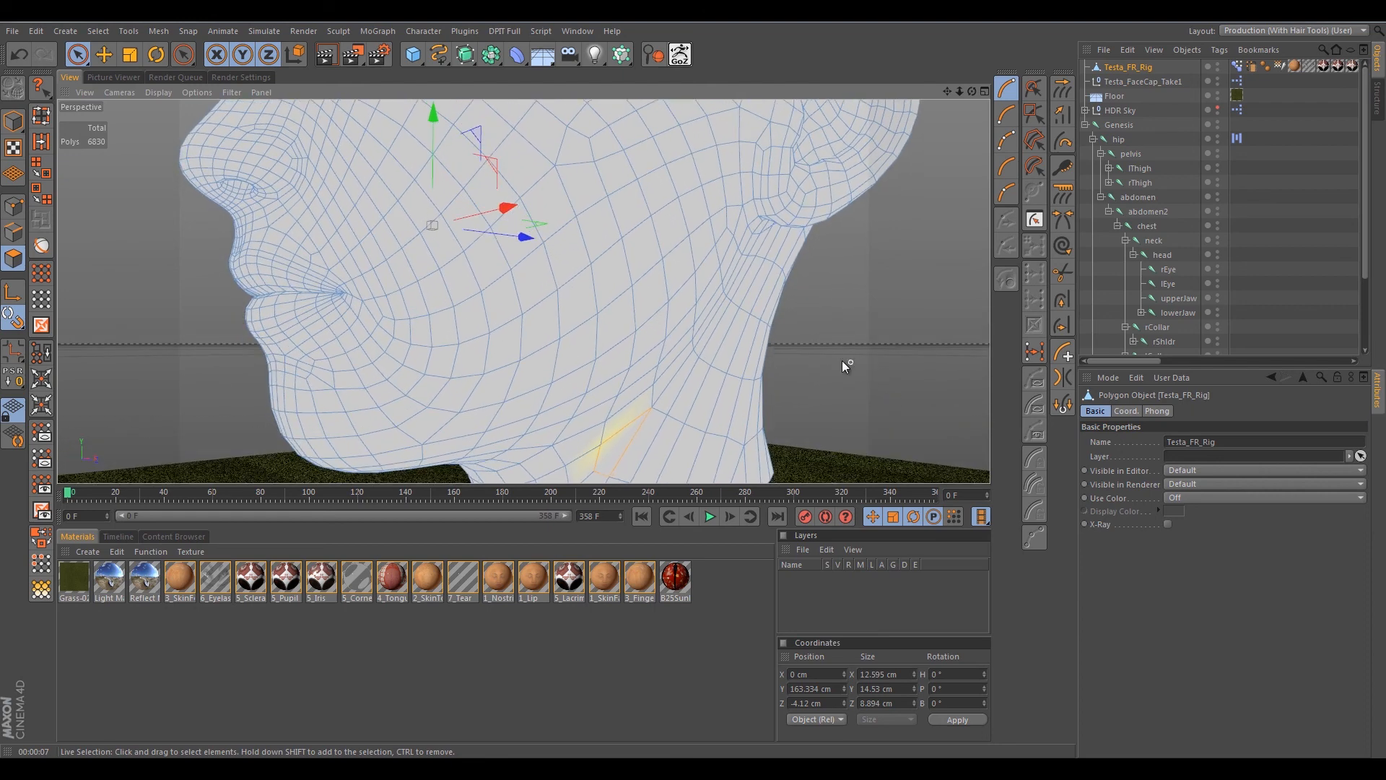
{"action": "middle_click_drag", "start_coordinate": [842, 365], "coordinate": [792, 288], "text": "alt"}
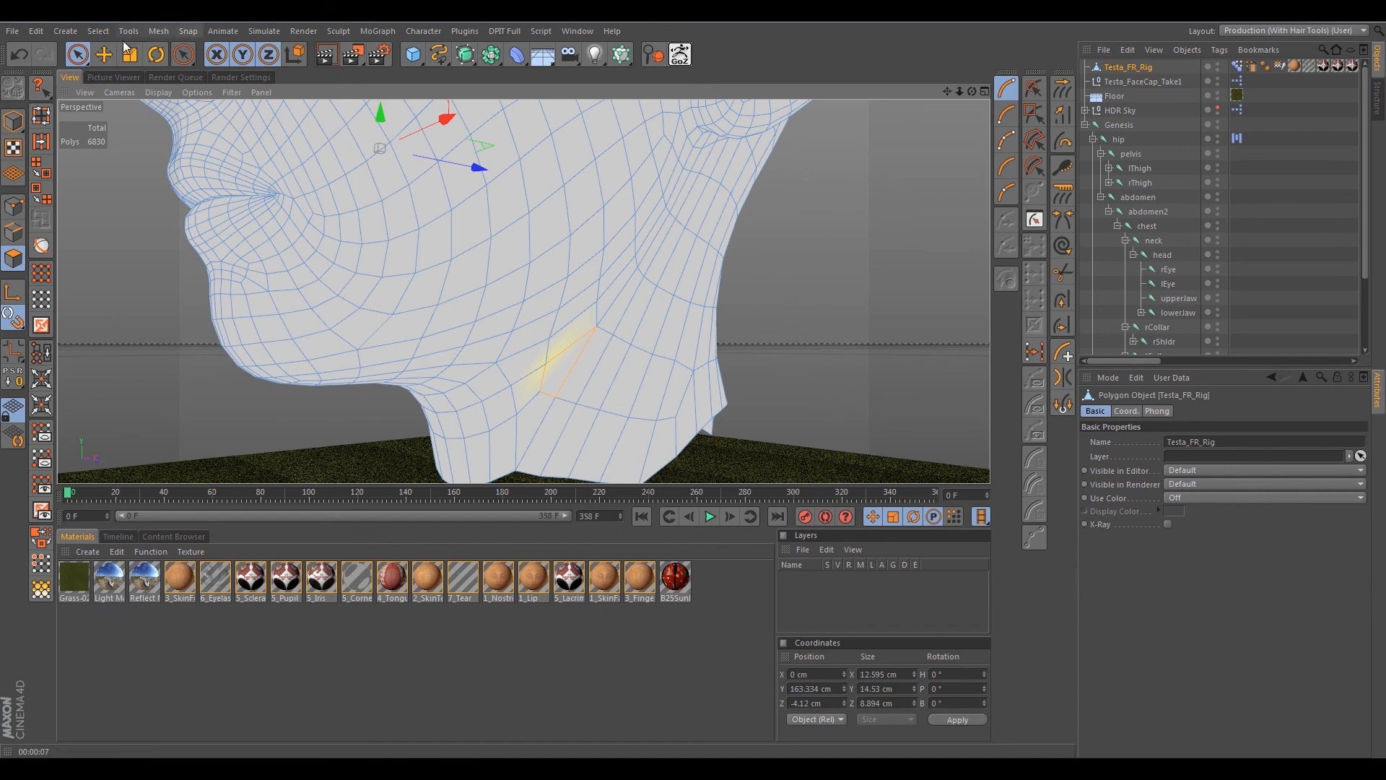
{"action": "left_click", "coordinate": [79, 55]}
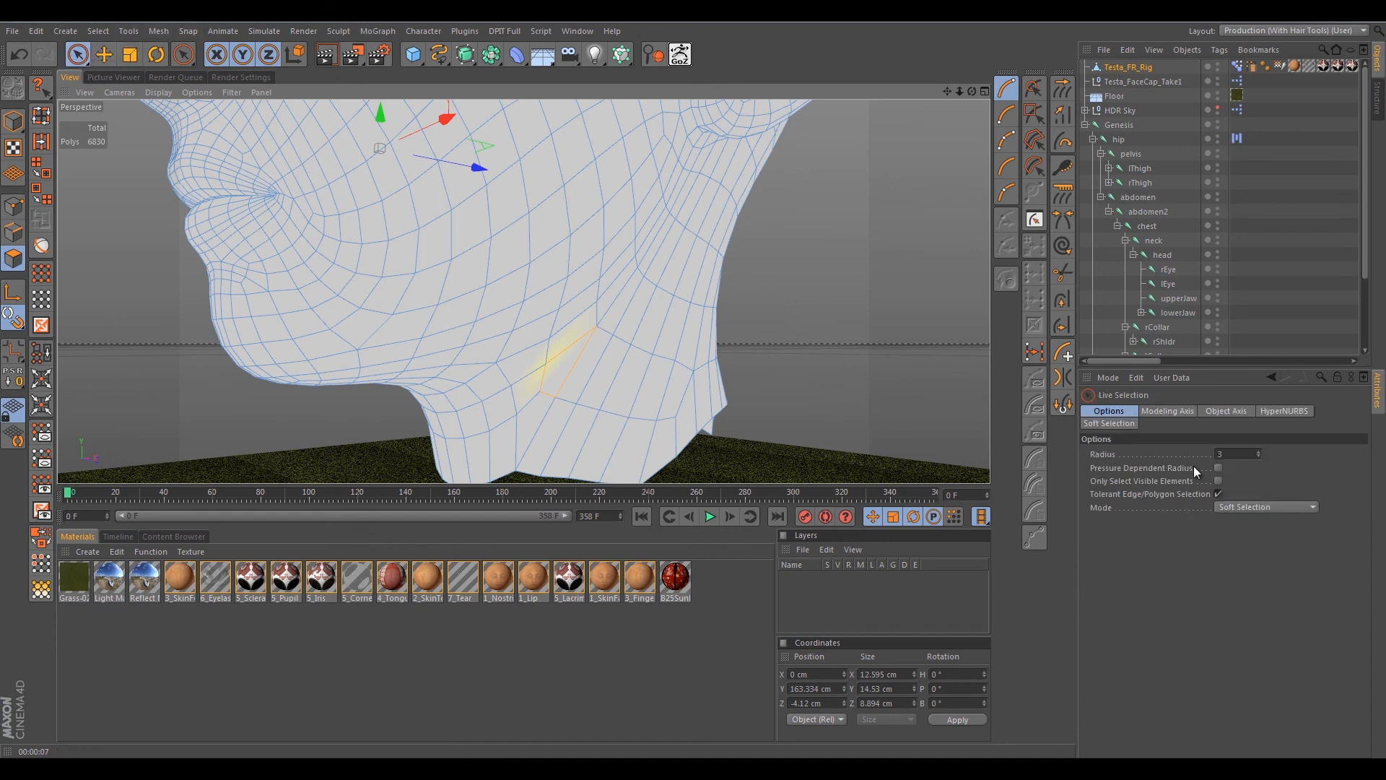
{"action": "left_click", "coordinate": [1218, 480]}
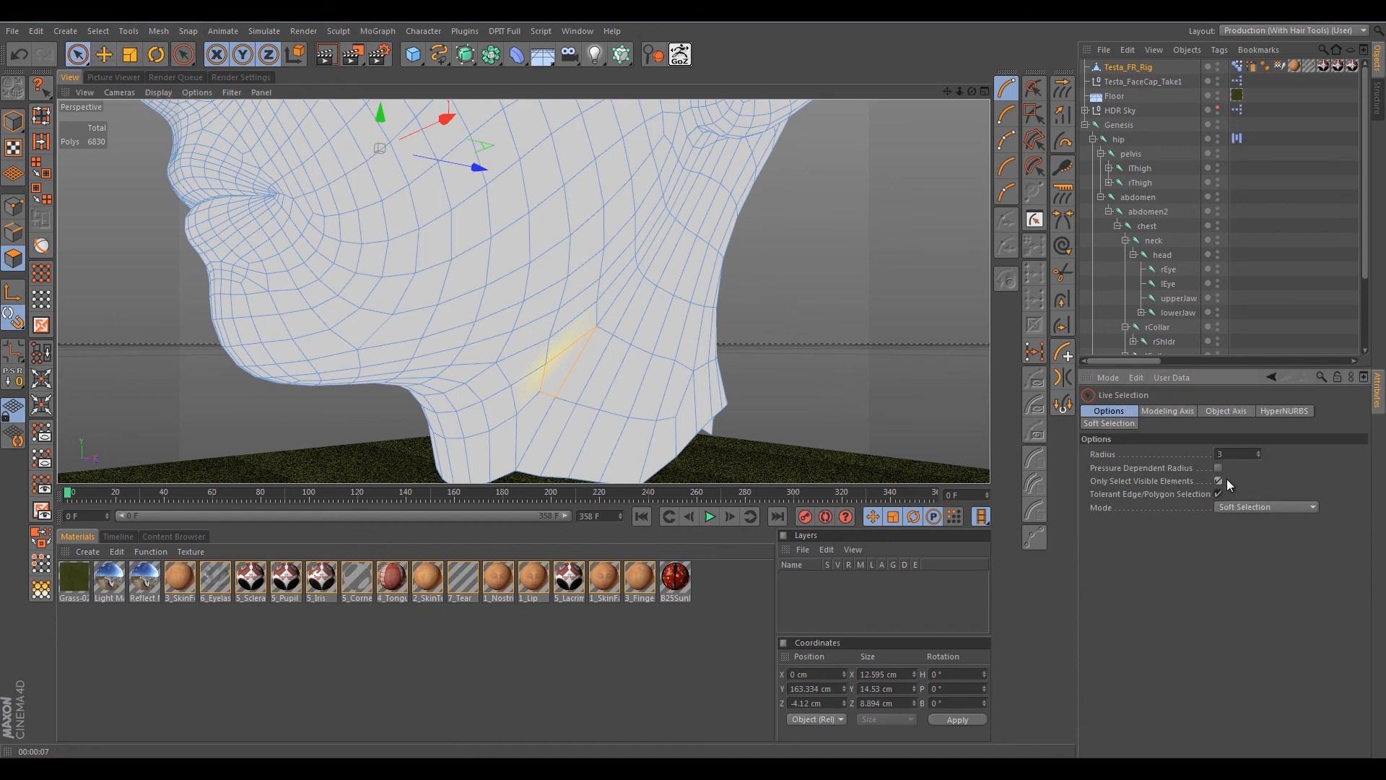
{"action": "left_click", "coordinate": [1234, 509]}
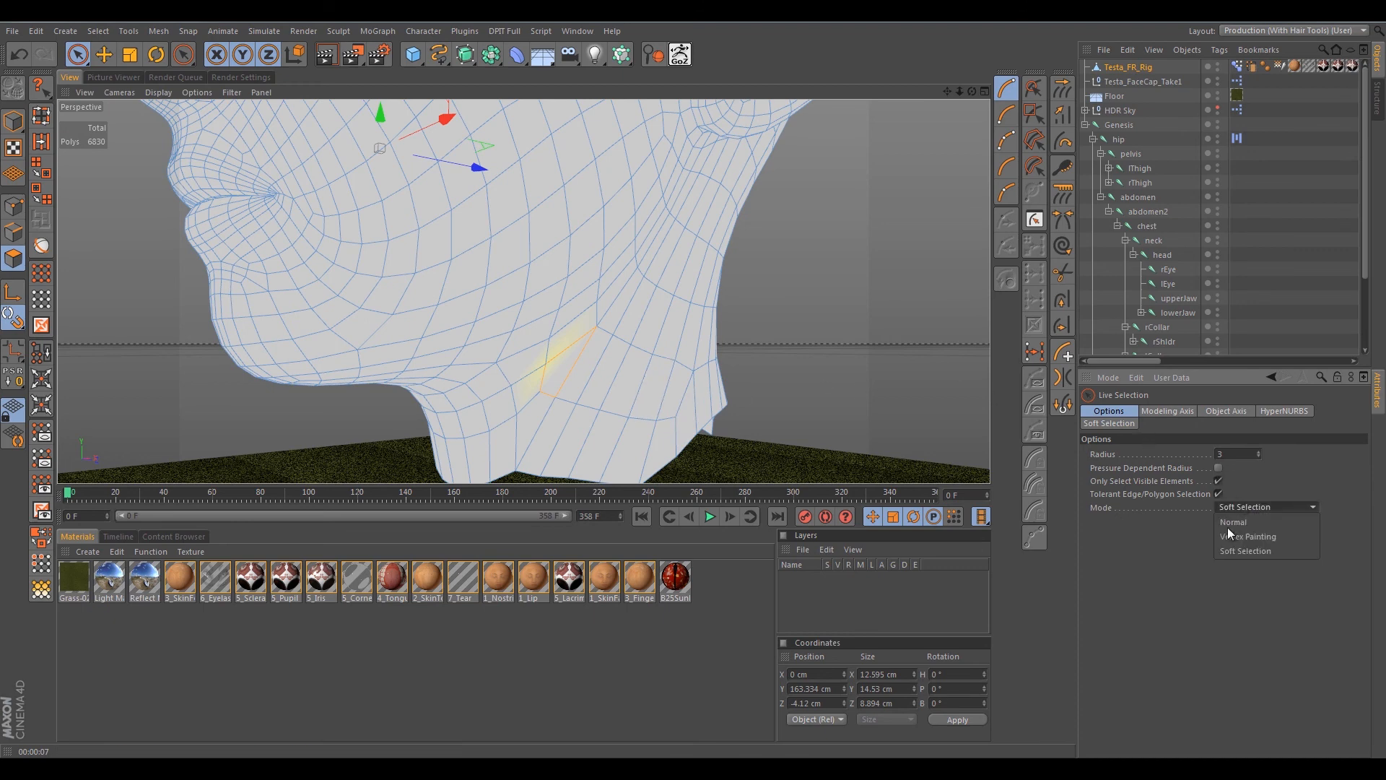
{"action": "left_click", "coordinate": [1233, 519]}
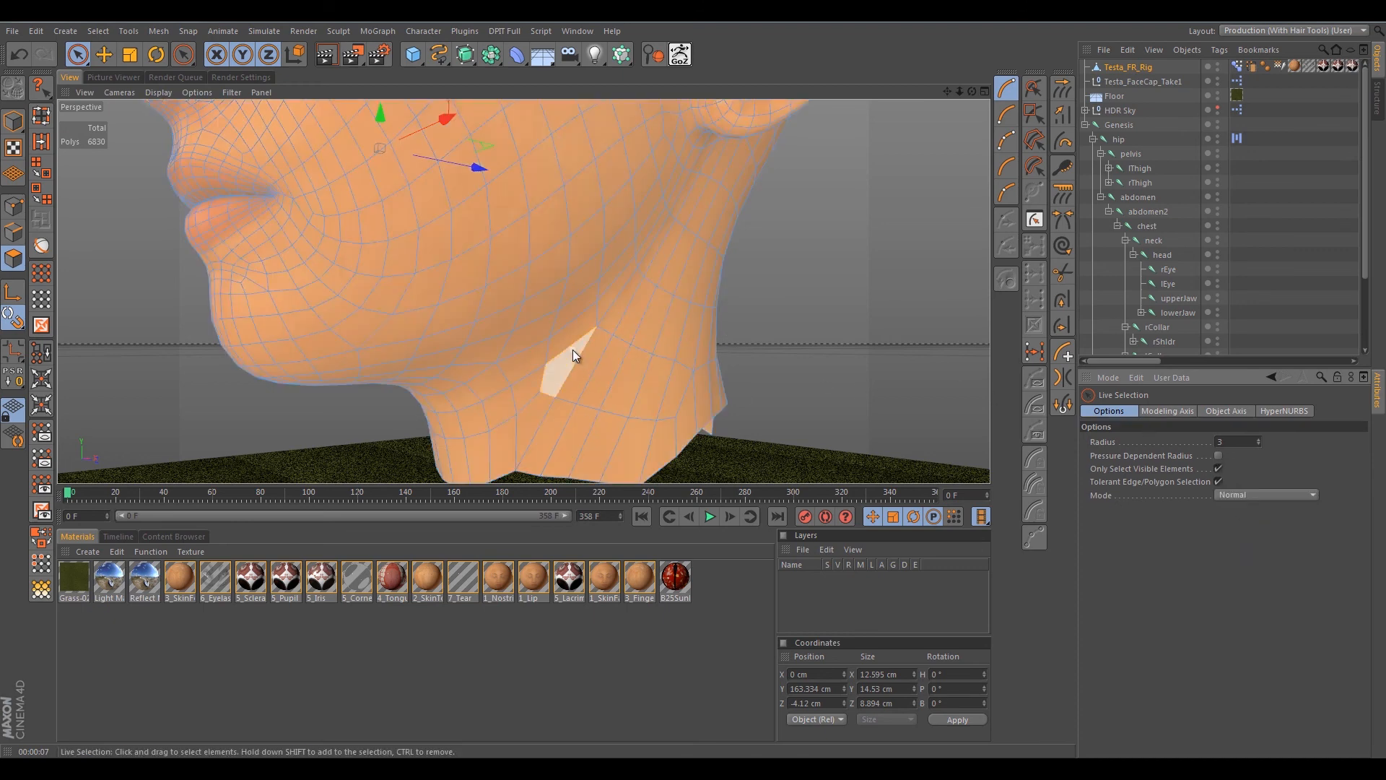
{"action": "left_click", "coordinate": [565, 394]}
{"action": "left_click", "coordinate": [553, 379], "text": "ctrl"}
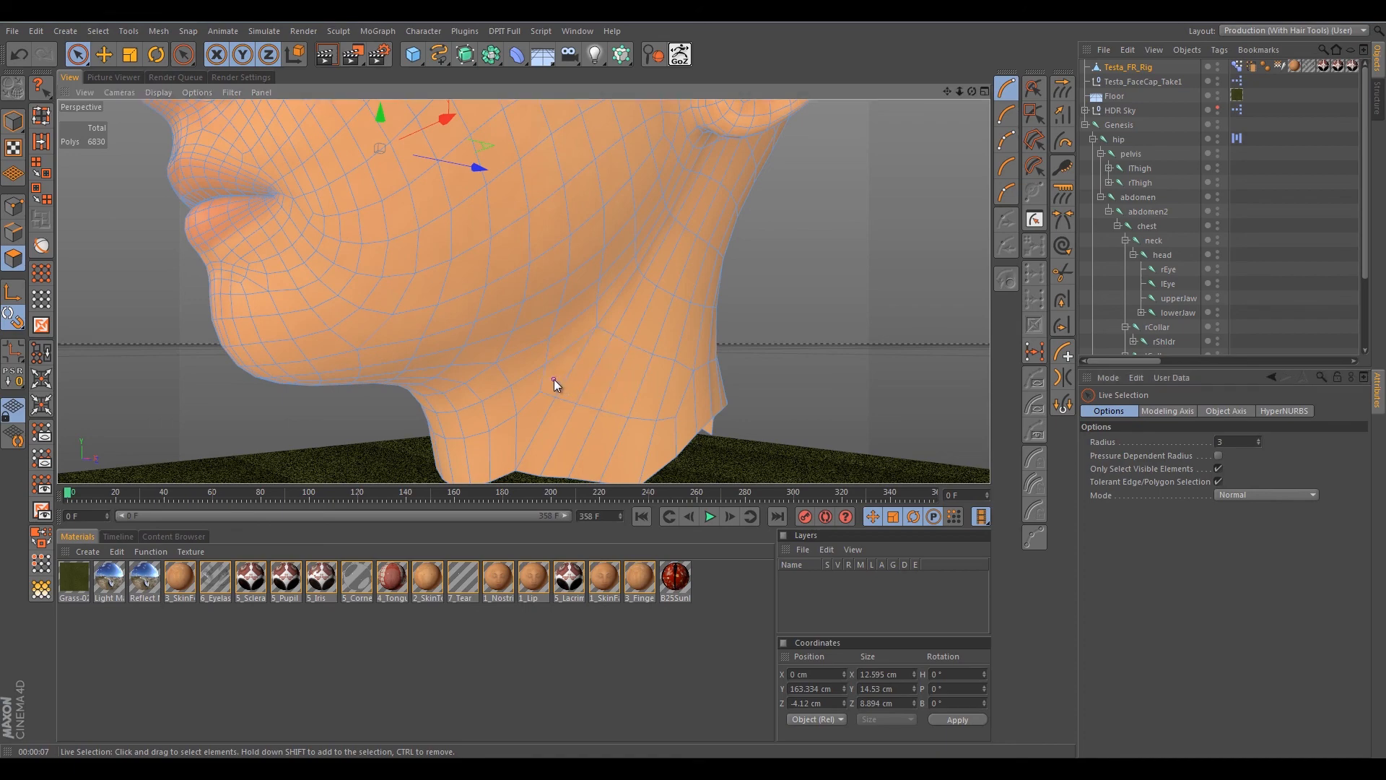
Deselect the stray neck polygon on the opposite side of the neck and delete the polygons still selected on the split head.
{"action": "left_click_drag", "start_coordinate": [773, 323], "coordinate": [883, 359], "text": "alt"}
{"action": "left_click_drag", "start_coordinate": [452, 418], "coordinate": [442, 366], "text": "ctrl"}
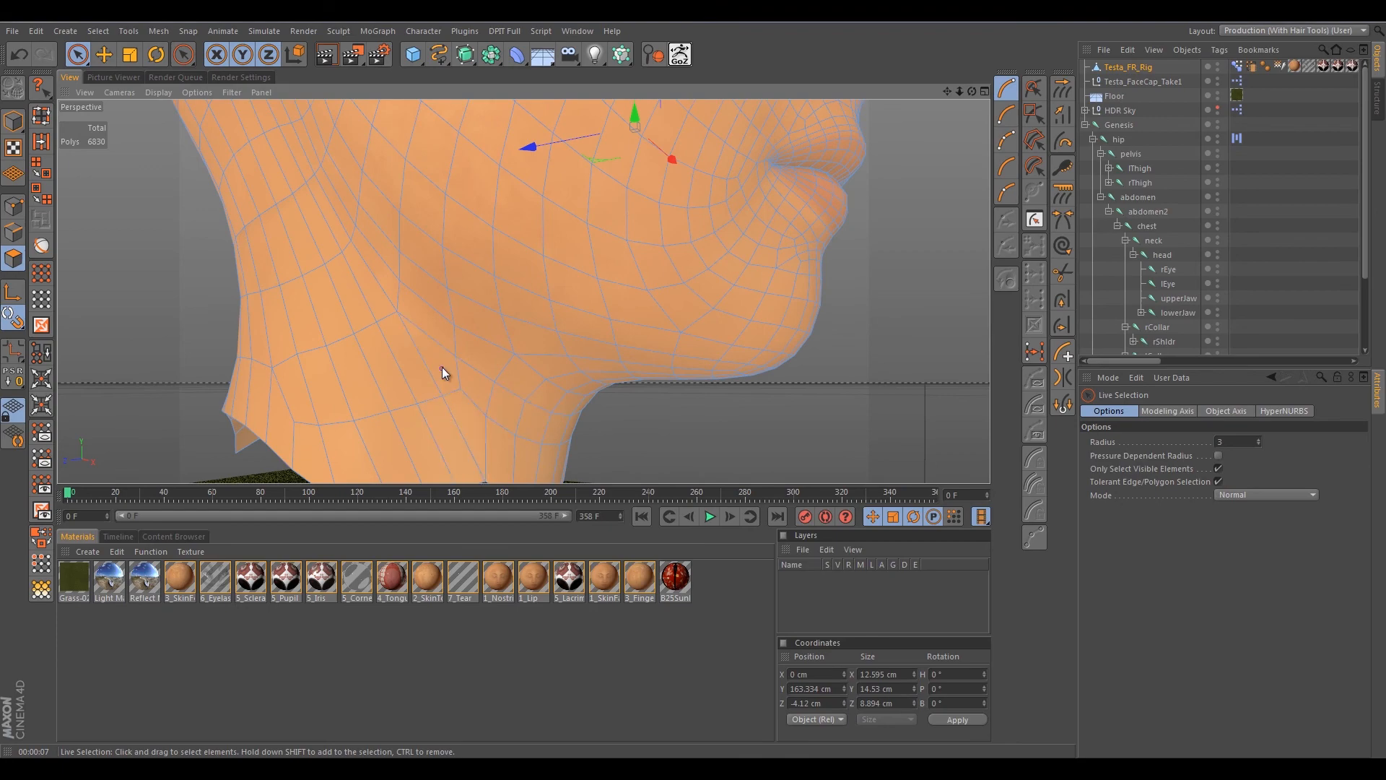
{"action": "left_click_drag", "start_coordinate": [765, 422], "coordinate": [553, 431], "text": "alt"}
{"action": "scroll", "coordinate": [551, 431], "scroll_direction": "down", "scroll_amount": 6}
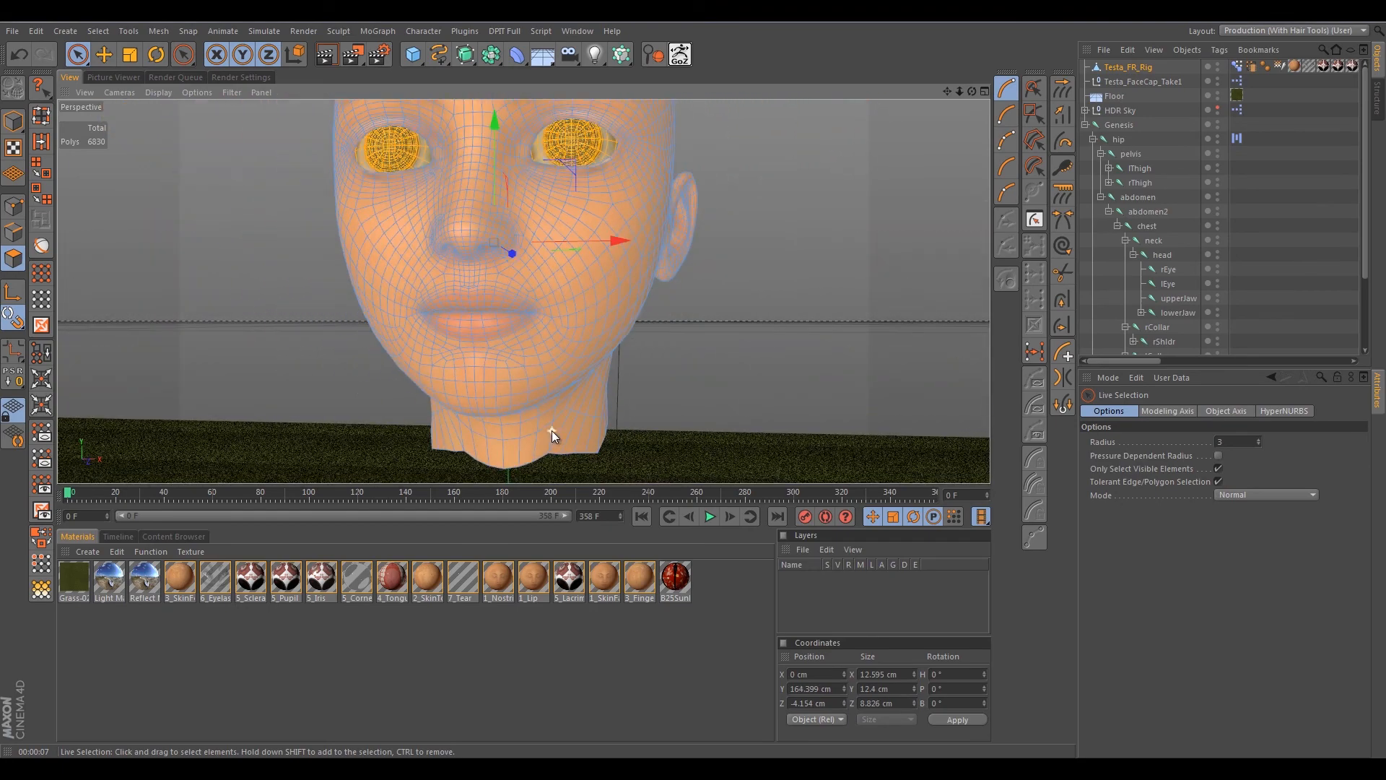
{"action": "left_click_drag", "start_coordinate": [244, 295], "coordinate": [275, 290], "text": "alt"}
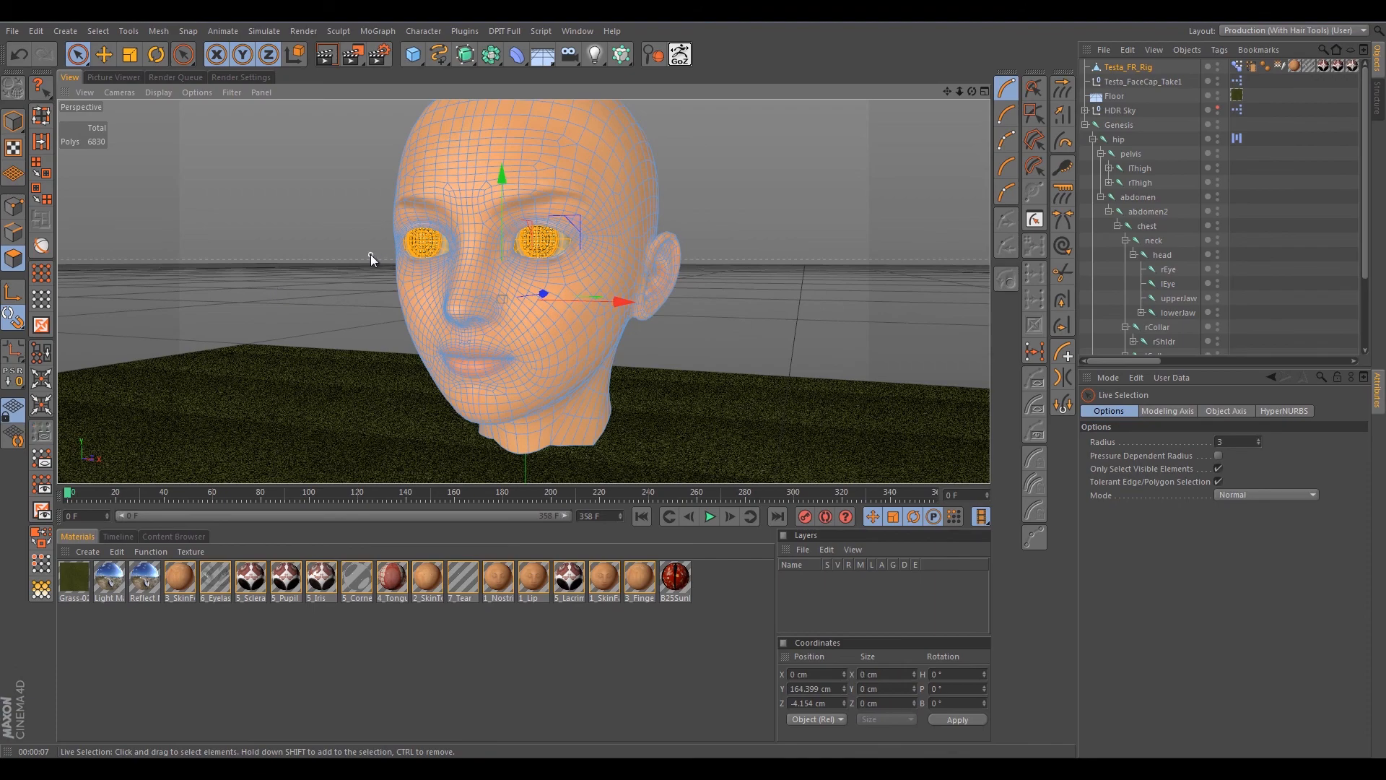
{"action": "key", "text": "Delete"}
{"action": "left_click_drag", "start_coordinate": [731, 201], "coordinate": [764, 219], "text": "alt"}
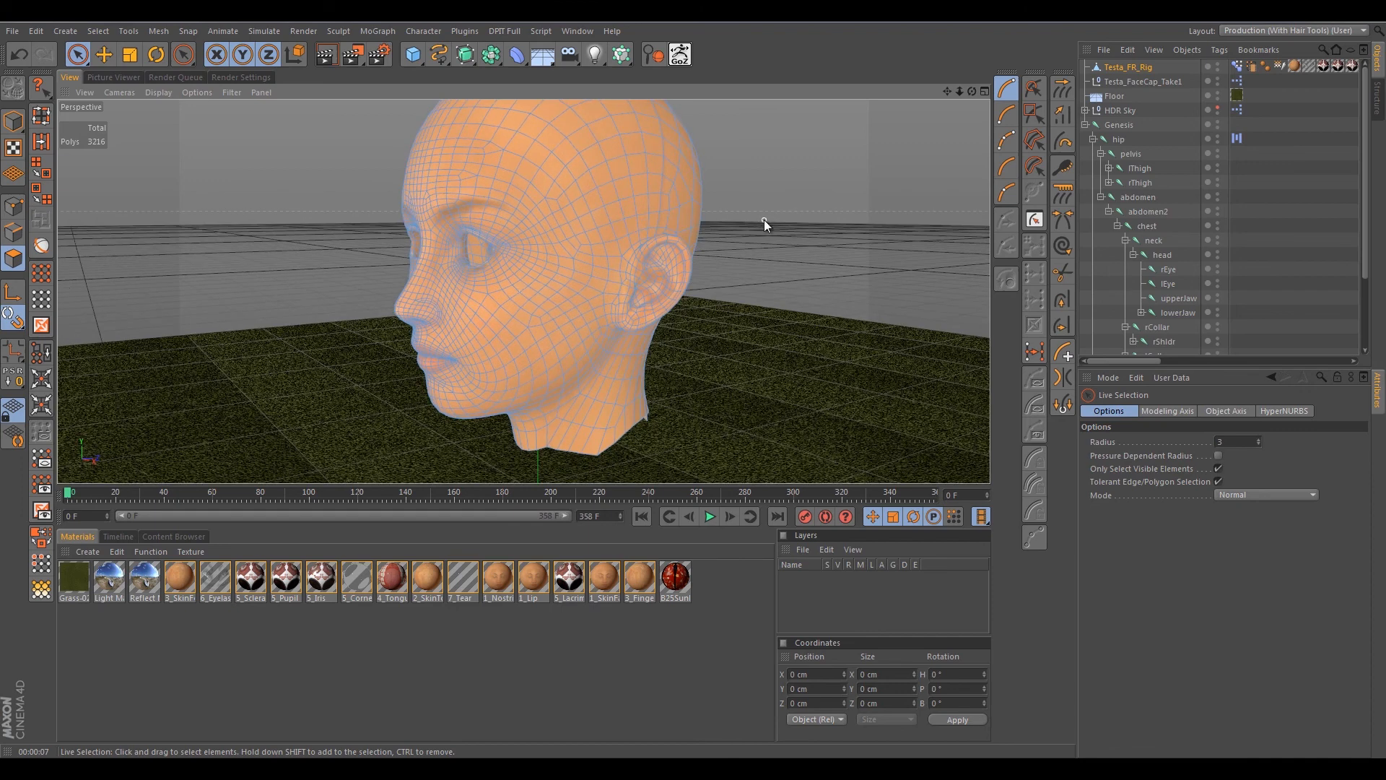
Frame the cleaned head mesh in the enlarged Right view, inspect its interior, and return to the full Perspective view.
{"action": "middle_click", "coordinate": [764, 219]}
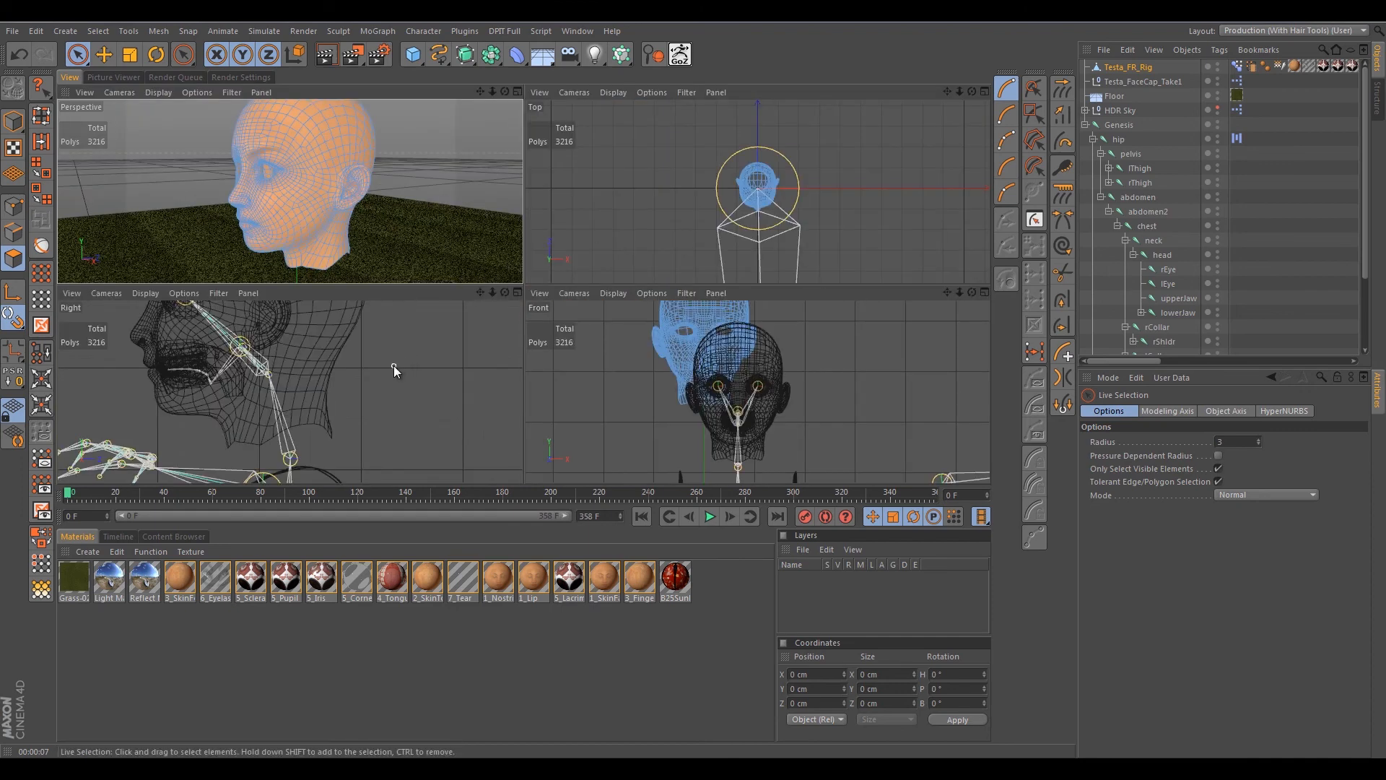
{"action": "middle_click", "coordinate": [391, 345]}
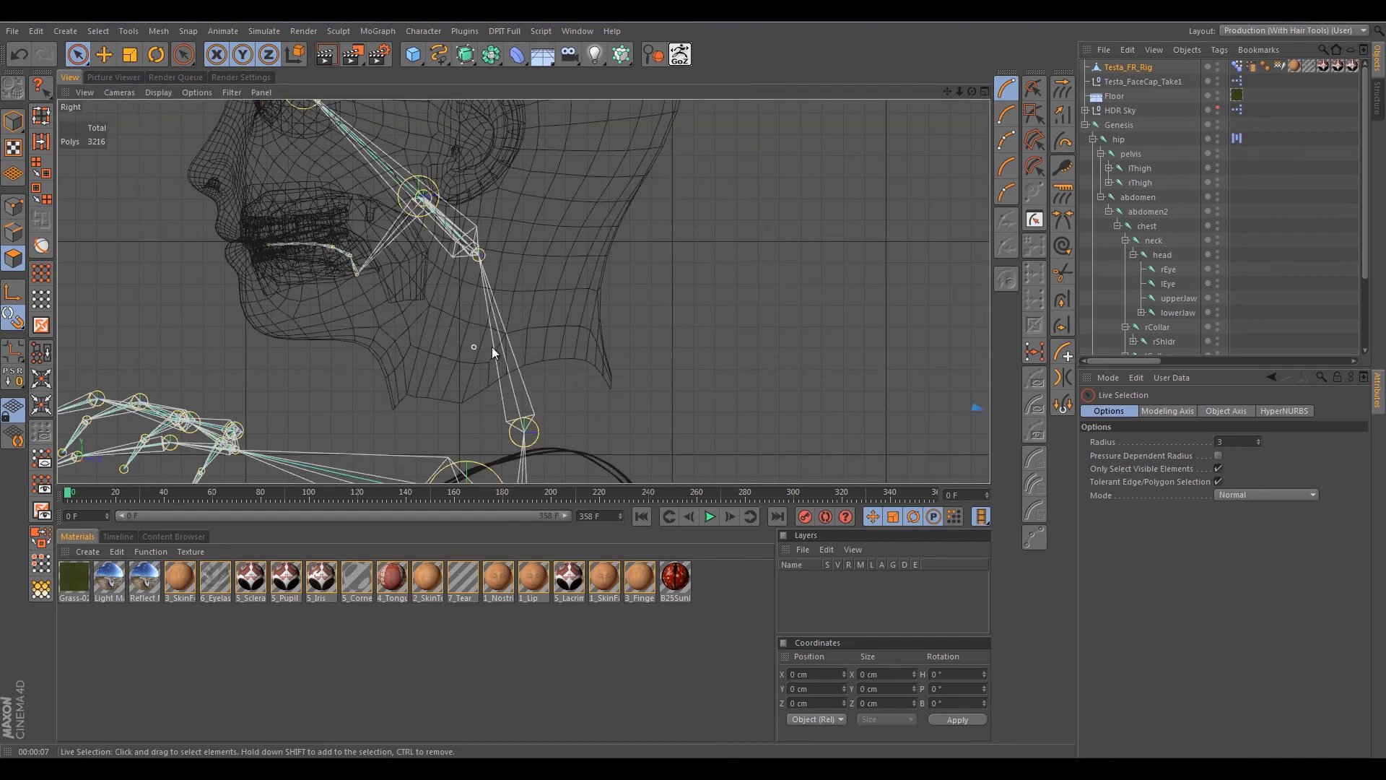
{"action": "middle_click_drag", "start_coordinate": [716, 266], "coordinate": [223, 357], "text": "alt"}
{"action": "middle_click_drag", "start_coordinate": [660, 354], "coordinate": [368, 300], "text": "alt"}
{"action": "mouse_move", "coordinate": [672, 324]}
{"action": "middle_mouse_down", "text": "alt"}
{"action": "mouse_move", "coordinate": [631, 324]}
{"action": "mouse_move", "coordinate": [968, 419]}
{"action": "middle_mouse_up", "text": "alt"}
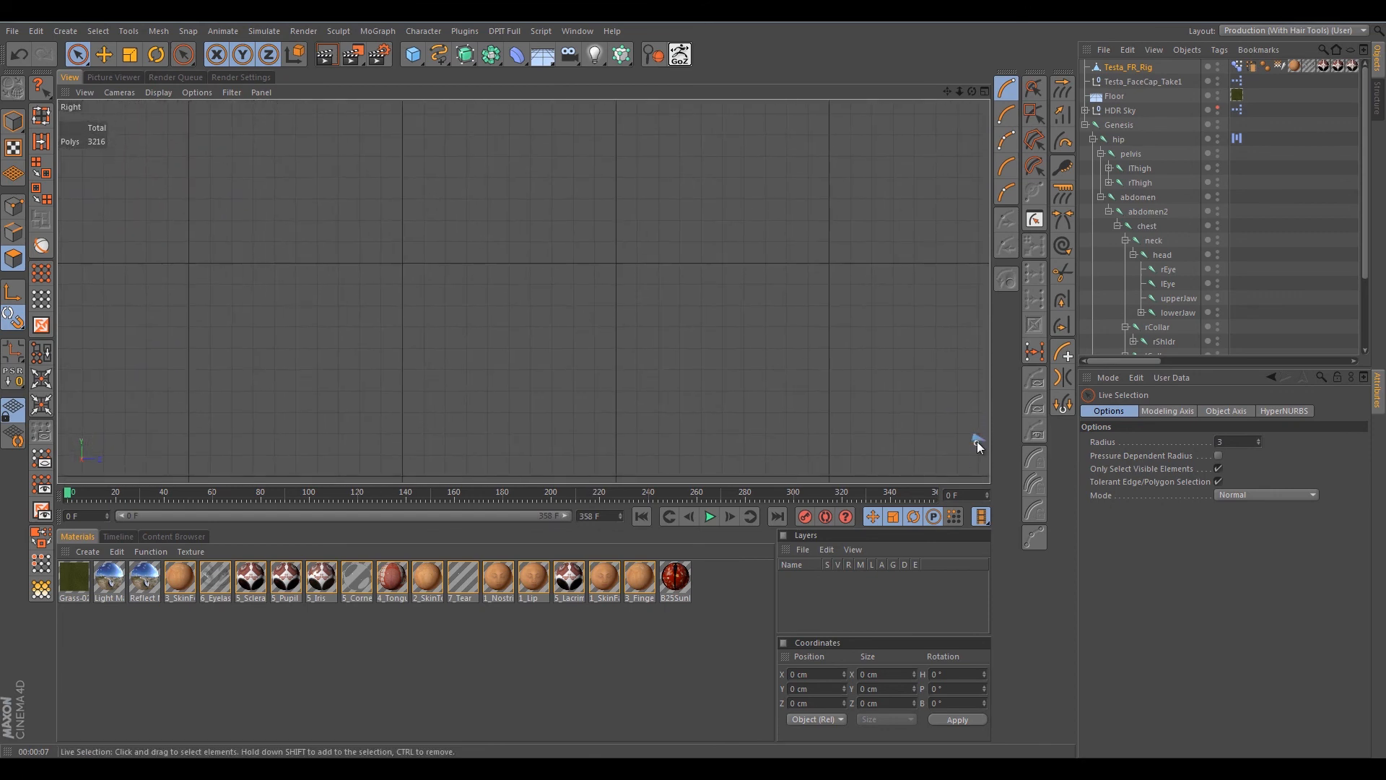
{"action": "key", "text": "h"}
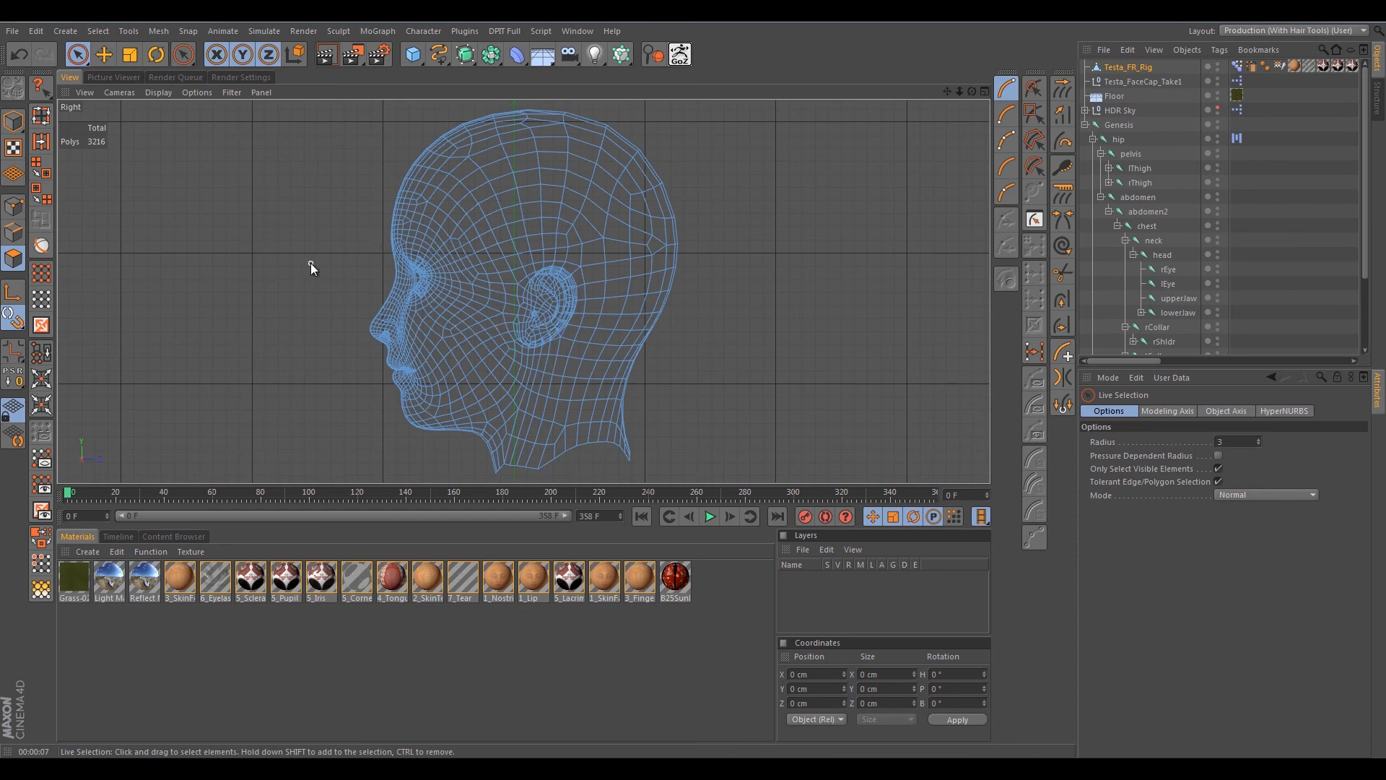
{"action": "middle_click", "coordinate": [323, 283]}
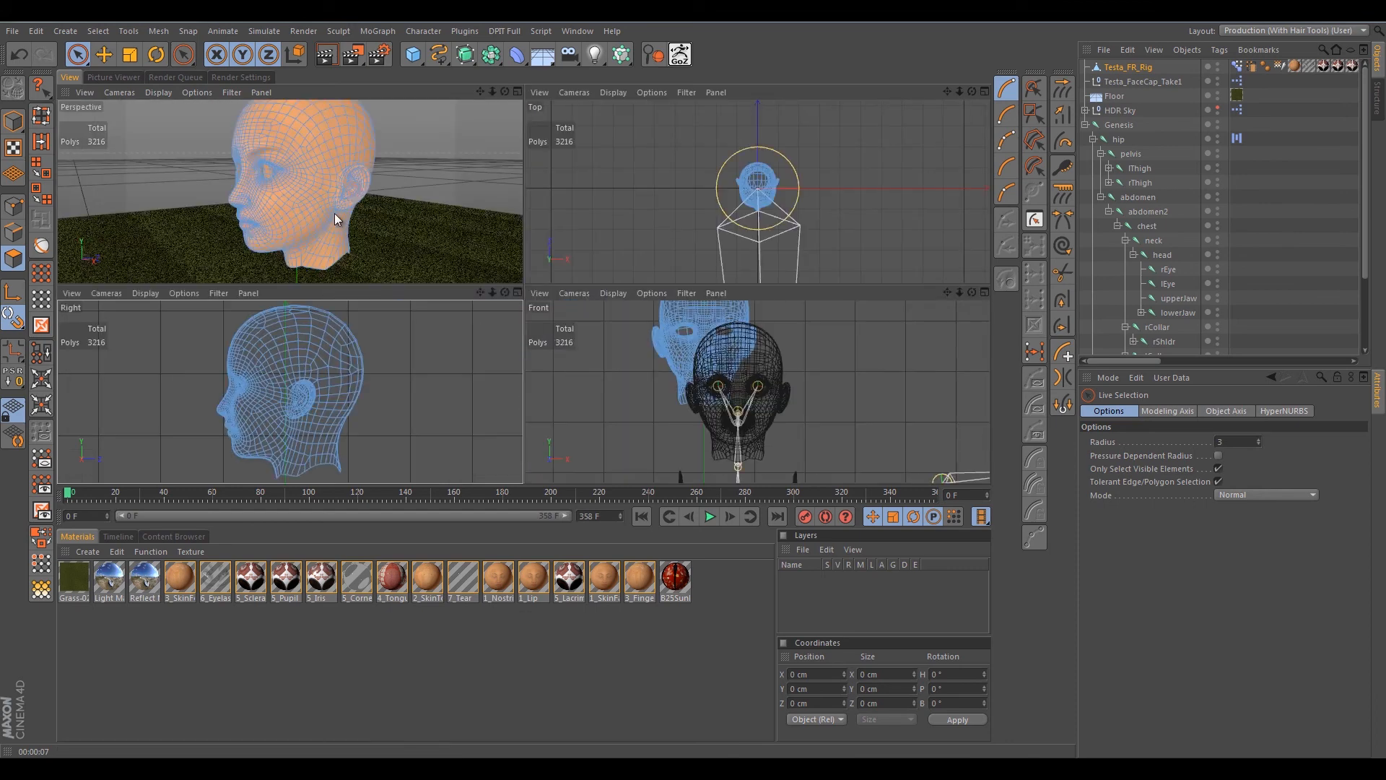
{"action": "middle_click", "coordinate": [428, 168]}
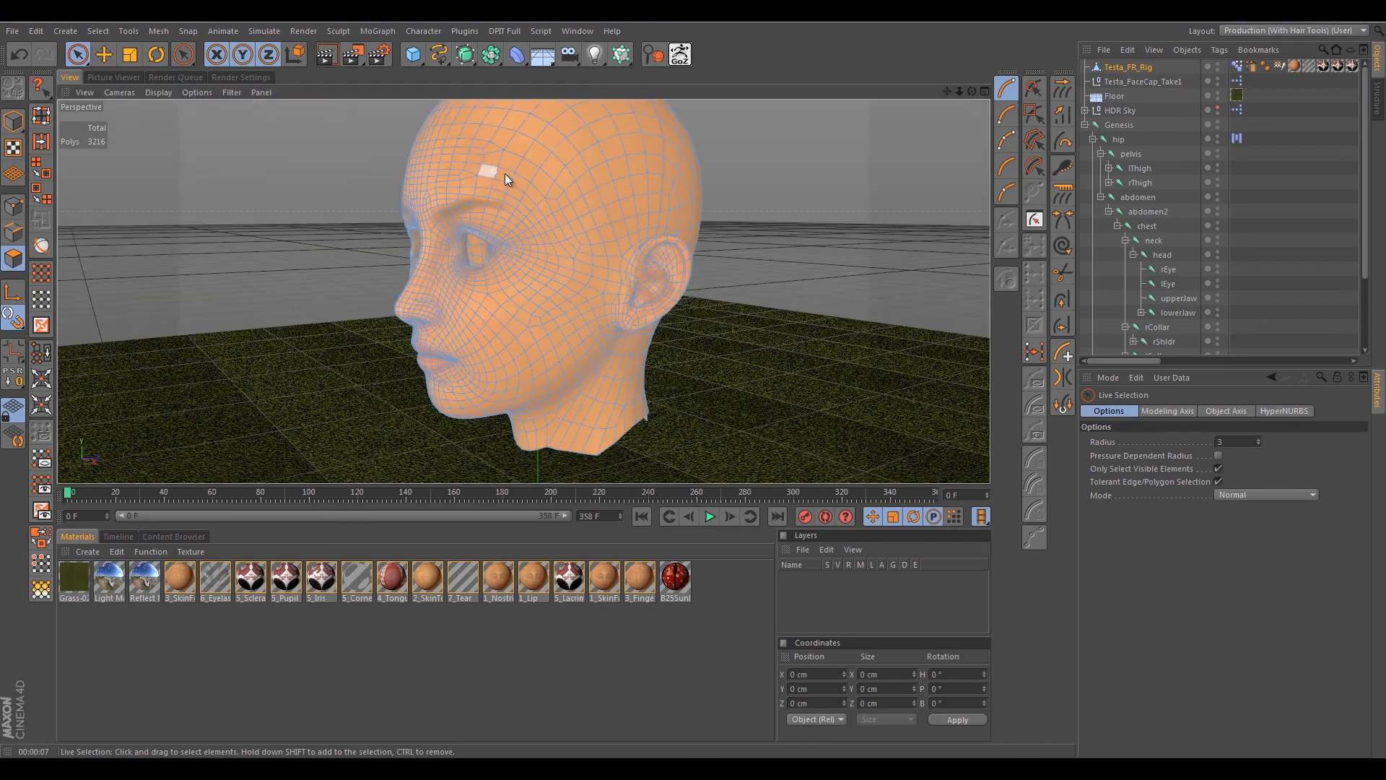
Compare the split head with the original character from several angles, and select the original Testa_FR_Rig under the Genesis hierarchy.
{"action": "scroll", "coordinate": [787, 232], "scroll_direction": "down", "scroll_amount": 5}
{"action": "left_click_drag", "start_coordinate": [489, 202], "coordinate": [605, 188], "text": "alt"}
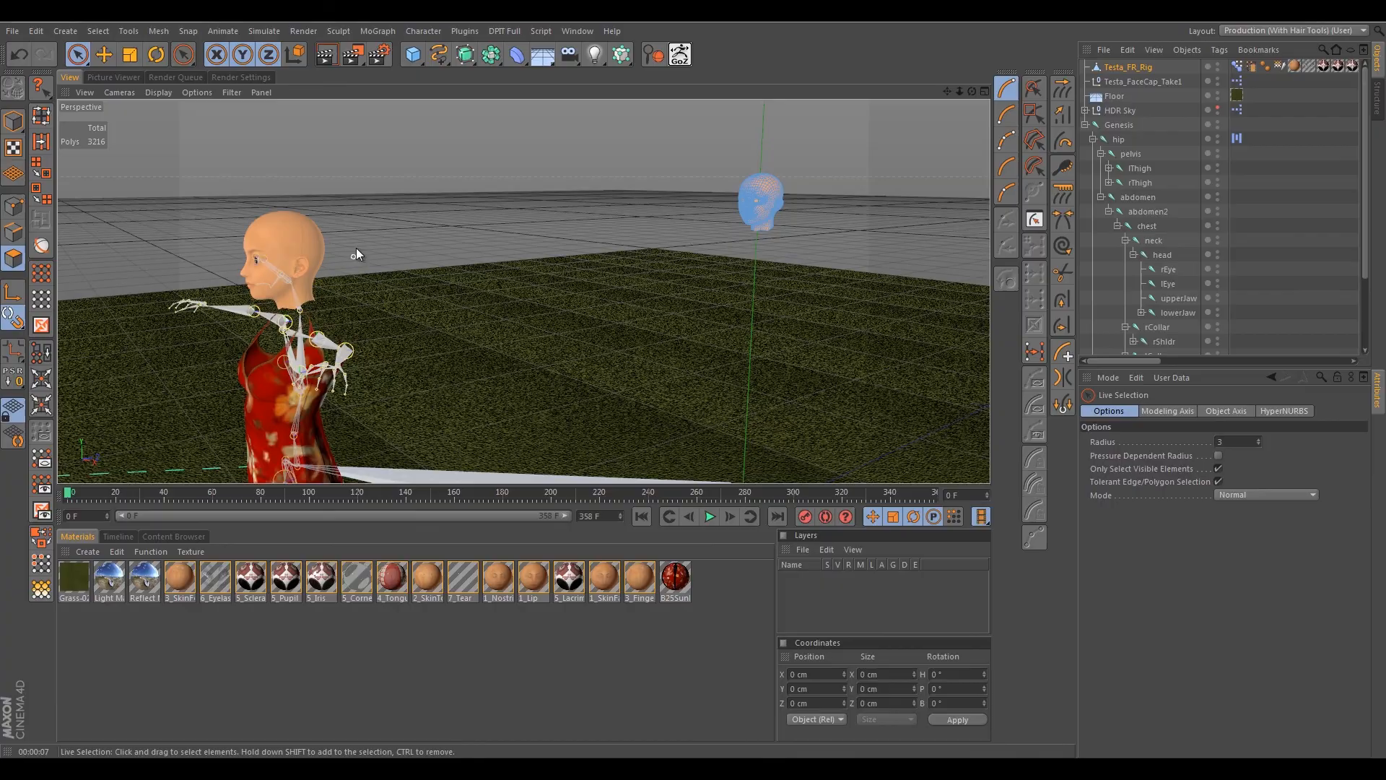
{"action": "left_click_drag", "start_coordinate": [359, 241], "coordinate": [473, 227], "text": "alt"}
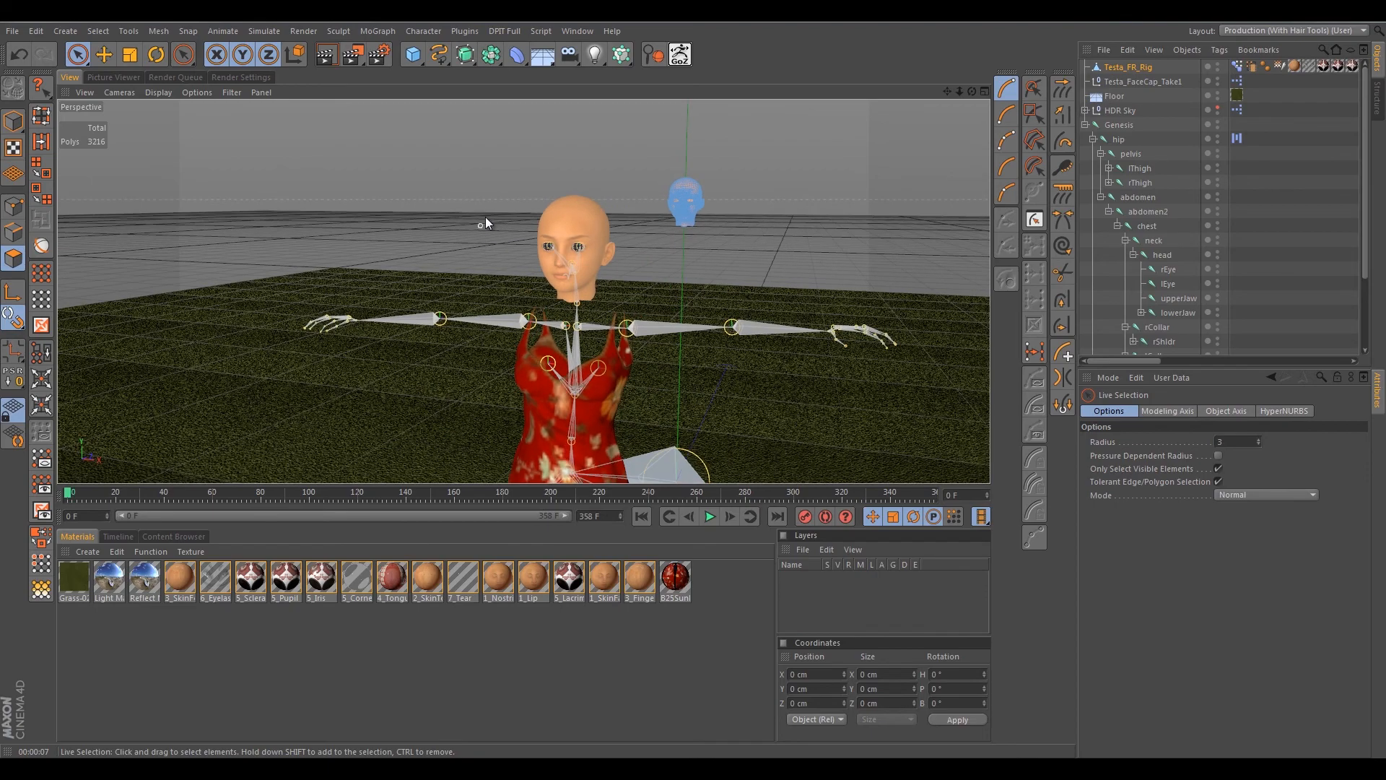
{"action": "scroll", "coordinate": [487, 213], "scroll_direction": "up", "scroll_amount": 3}
{"action": "scroll", "coordinate": [497, 210], "scroll_direction": "down", "scroll_amount": 2}
{"action": "scroll", "coordinate": [497, 211], "scroll_direction": "up", "scroll_amount": 2}
{"action": "scroll", "coordinate": [496, 211], "scroll_direction": "down", "scroll_amount": 3}
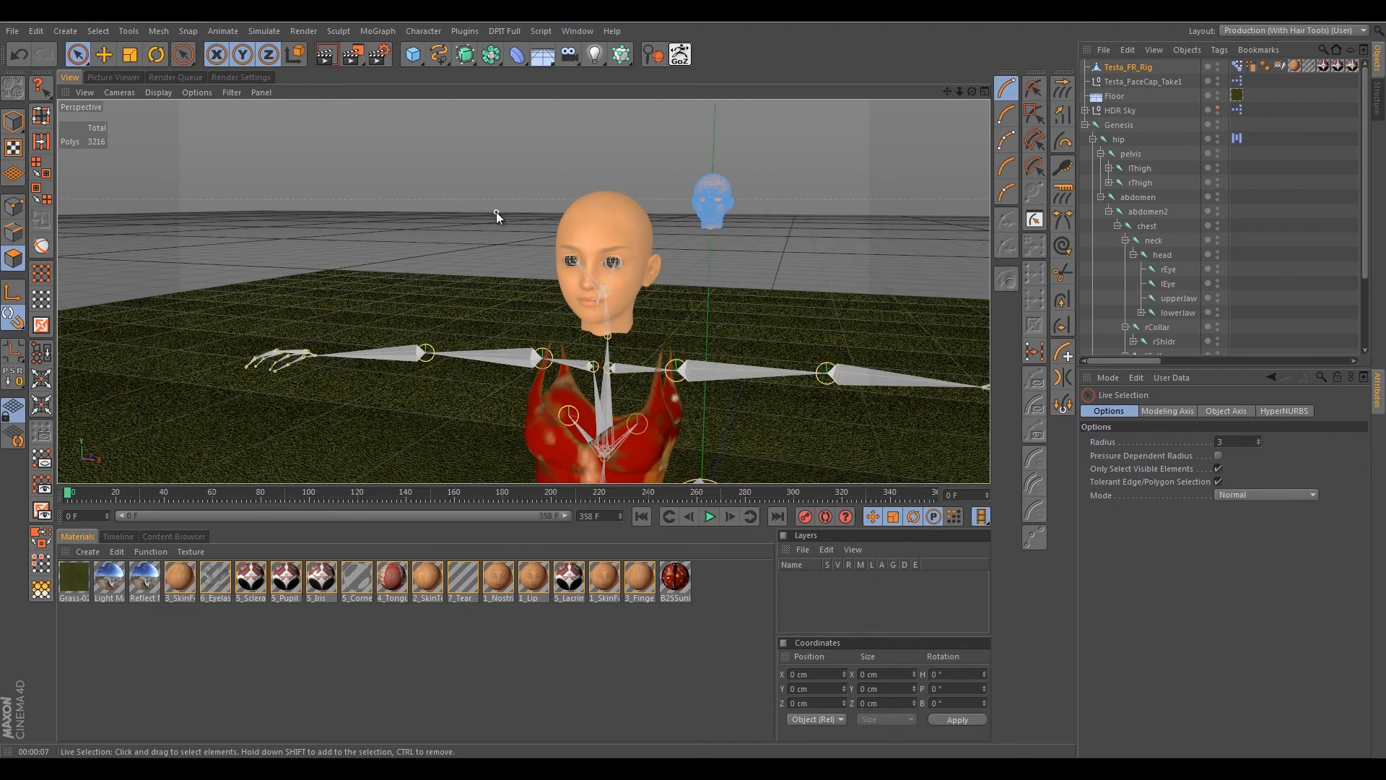
{"action": "left_click_drag", "start_coordinate": [496, 211], "coordinate": [570, 257], "text": "alt"}
{"action": "scroll", "coordinate": [452, 210], "scroll_direction": "up", "scroll_amount": 3}
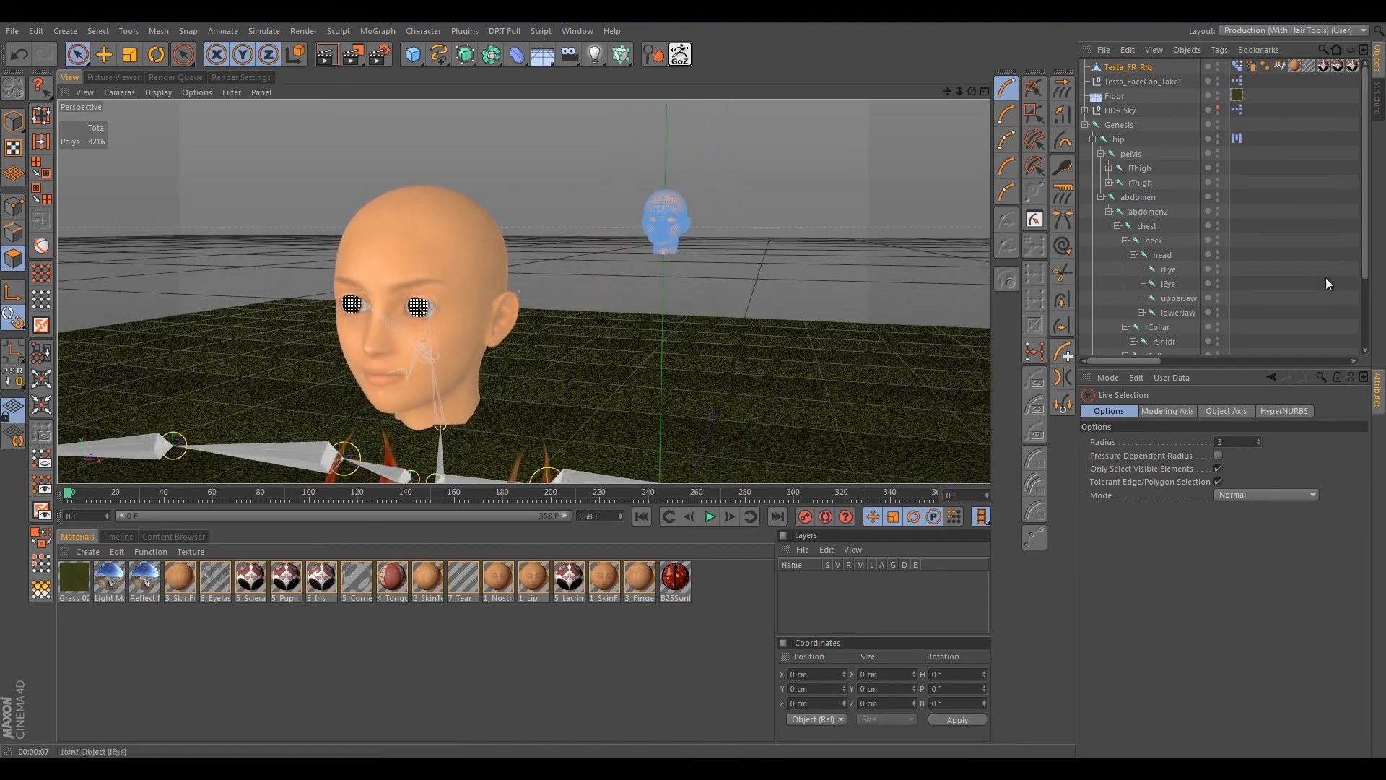
{"action": "left_click_drag", "start_coordinate": [1366, 259], "coordinate": [1367, 342]}
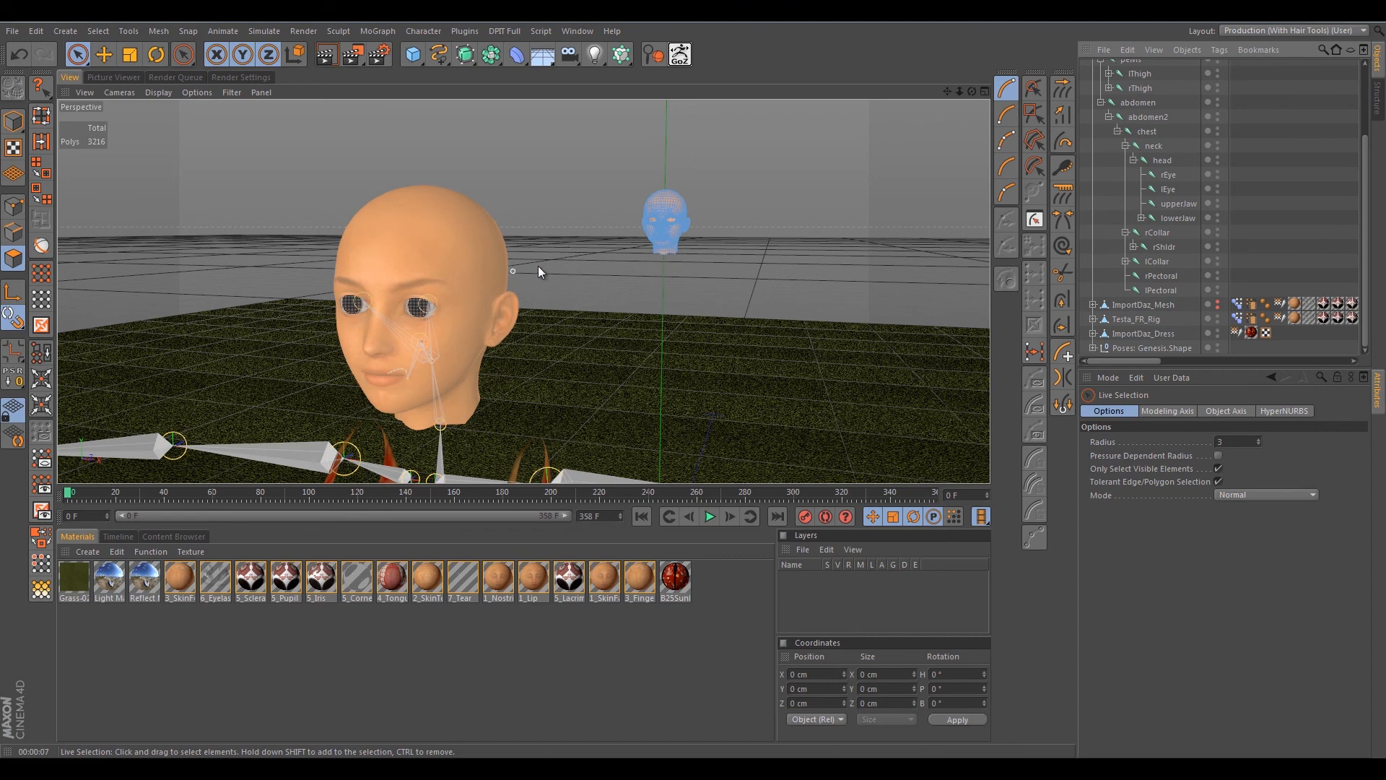
{"action": "left_click", "coordinate": [1137, 319]}
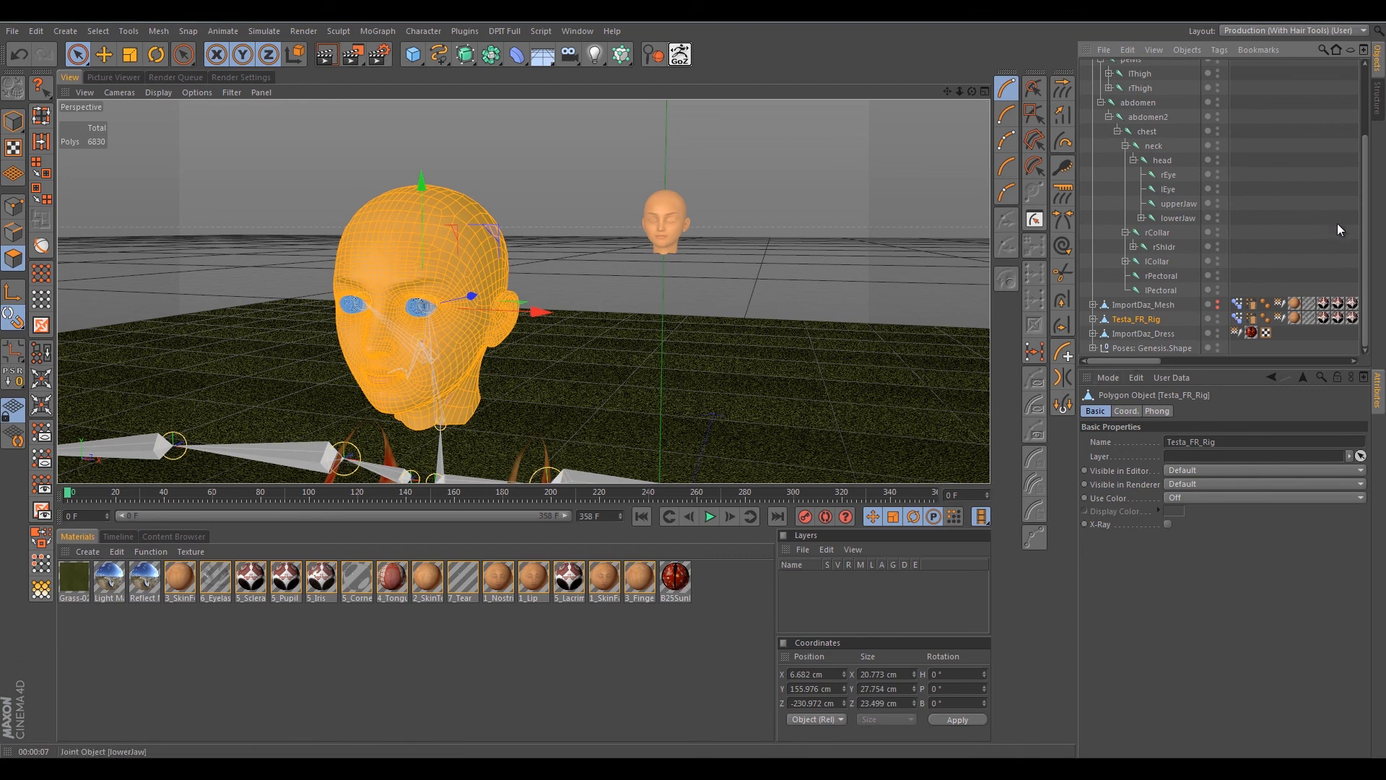
Select the split Testa_FR_Rig object and rename it Testa_Face.
{"action": "left_click_drag", "start_coordinate": [1365, 242], "coordinate": [1353, 141]}
{"action": "left_click", "coordinate": [1116, 67]}
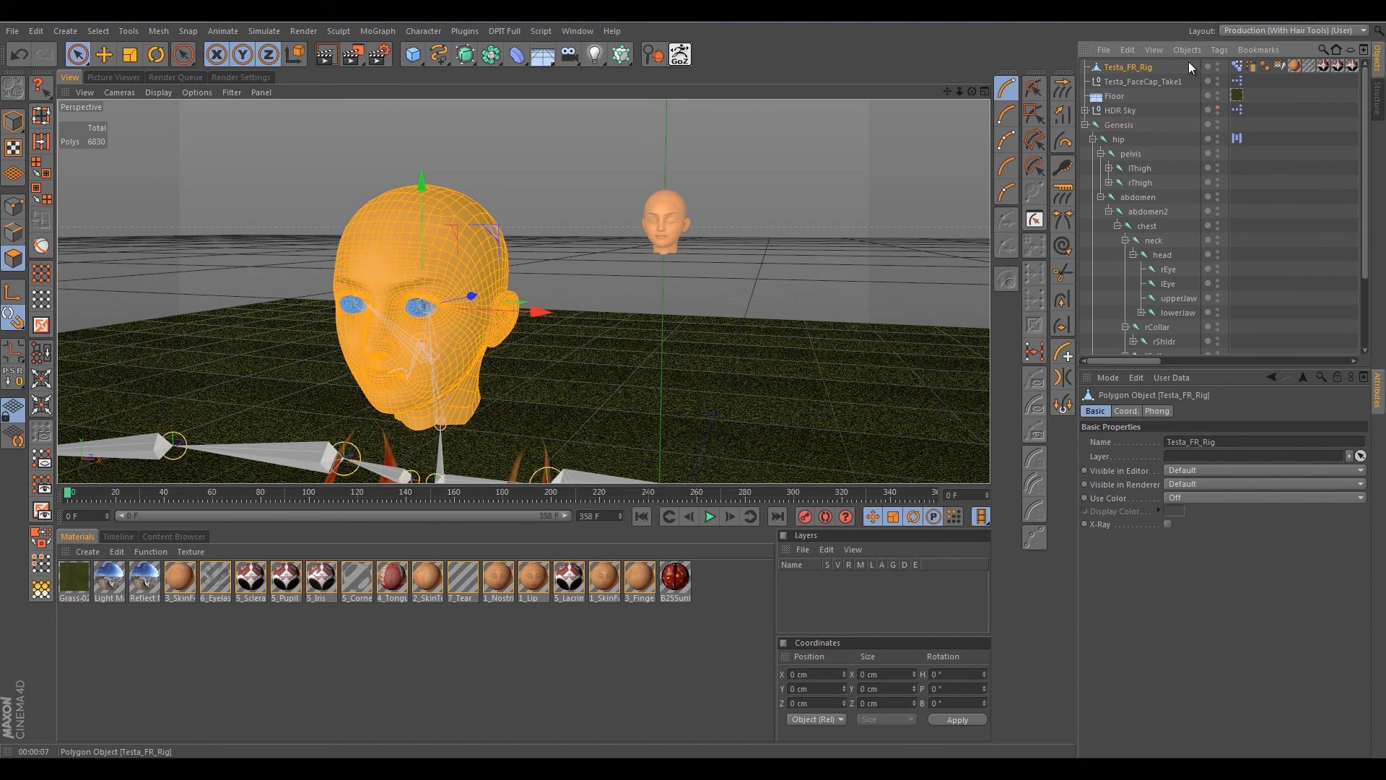
{"action": "double_click", "coordinate": [1127, 67]}
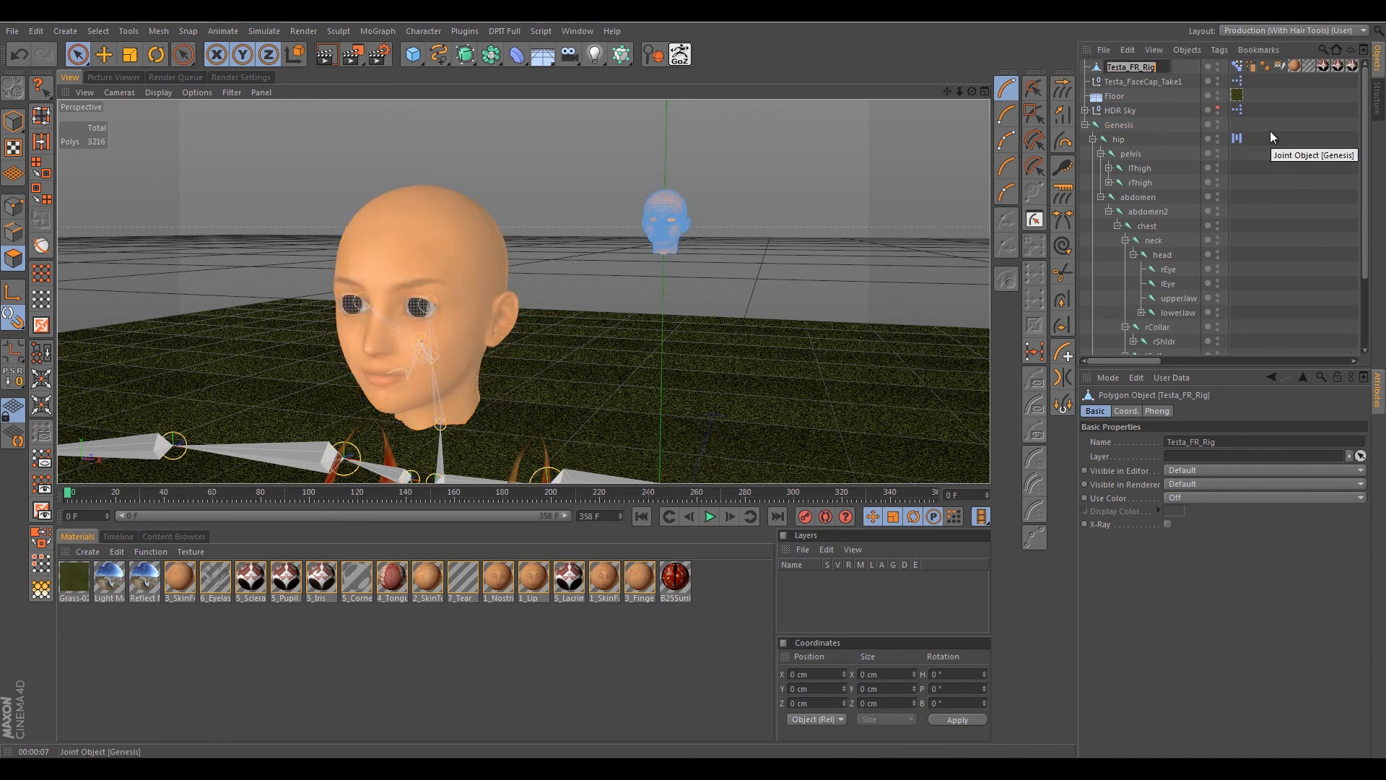
{"action": "key", "text": "End"}
{"action": "key", "text": "BackSpace"}
{"action": "key", "text": "BackSpace"}
{"action": "key", "text": "BackSpace"}
{"action": "key", "text": "BackSpace"}
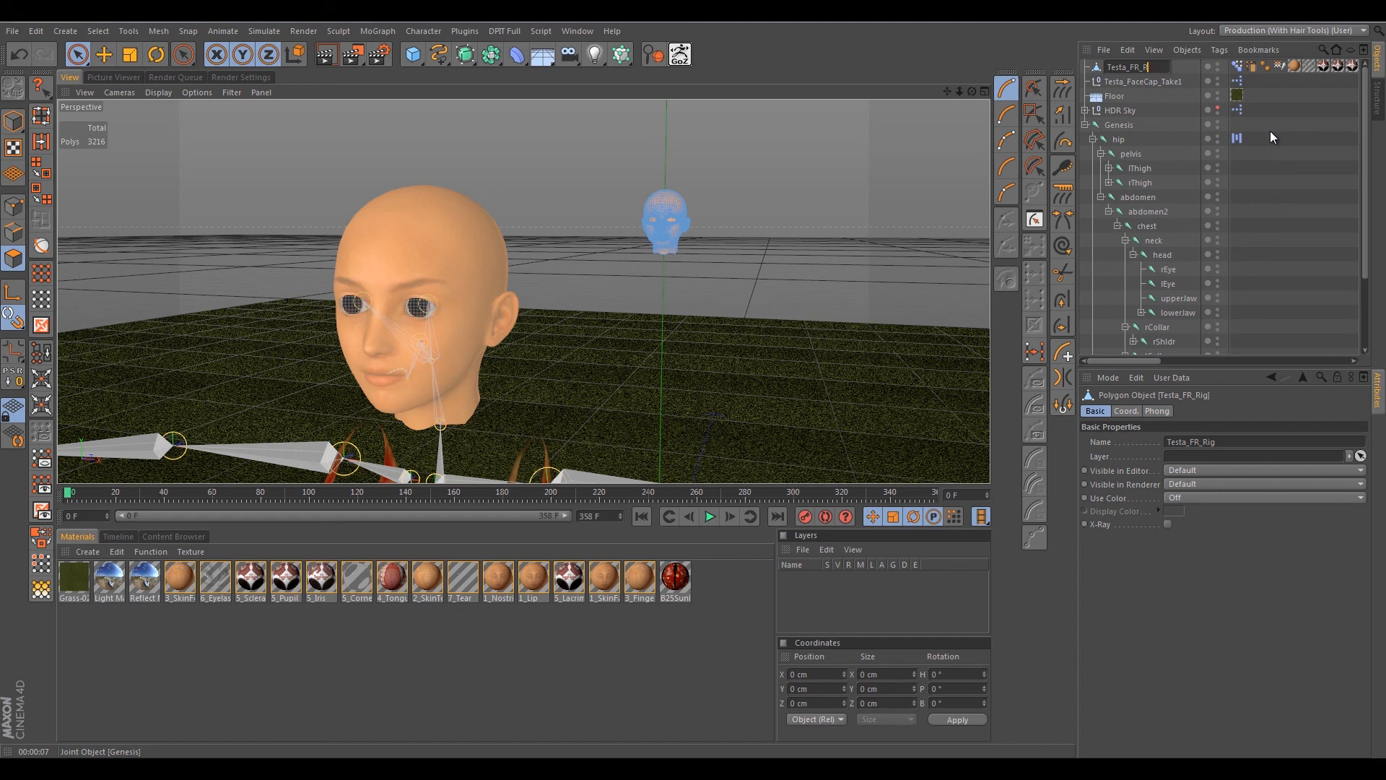
{"action": "key", "text": "BackSpace"}
{"action": "key", "text": "BackSpace"}
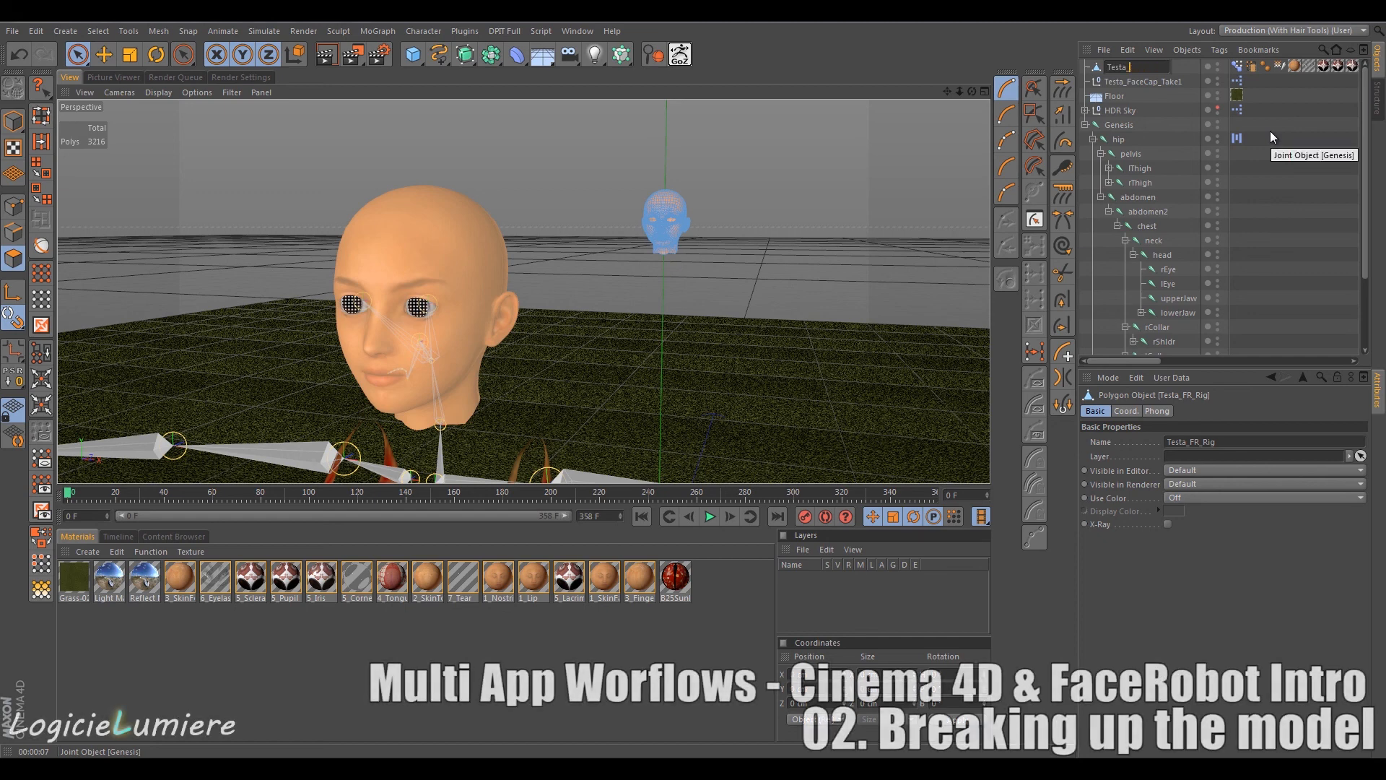
{"action": "type", "text": "Face"}
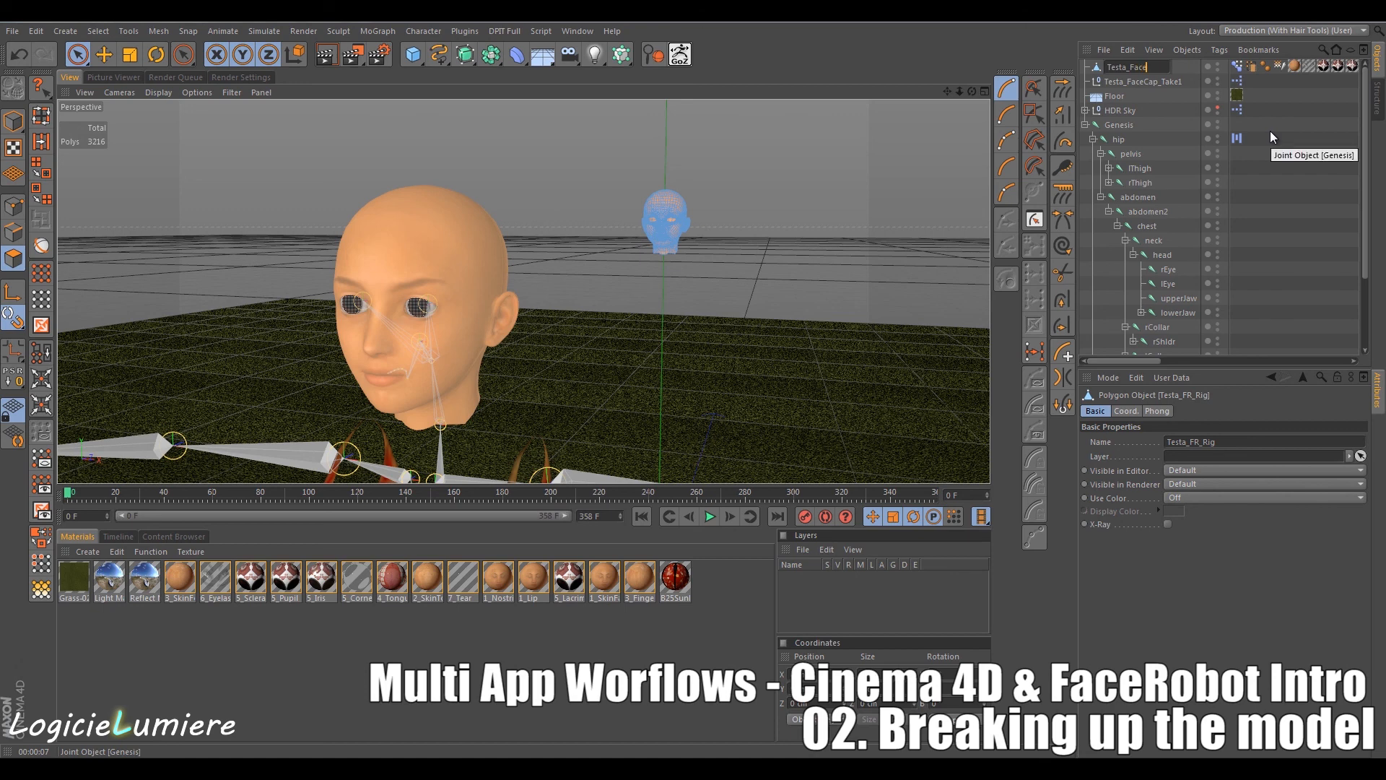
{"action": "left_click", "coordinate": [1096, 71]}
Delete the Pose Morph tag, the tag beside it and the Weight tag from Testa_Face.
{"action": "left_click", "coordinate": [1238, 68]}
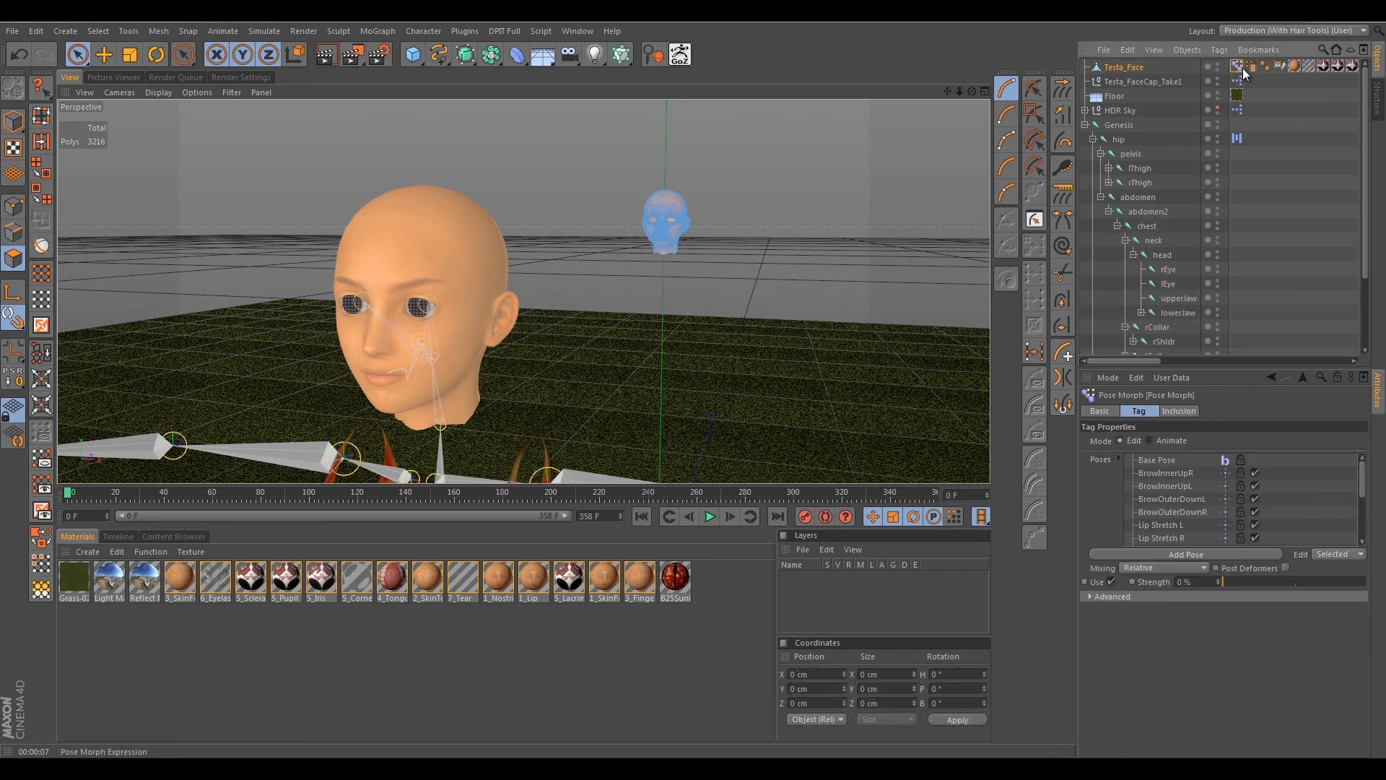
{"action": "left_click", "coordinate": [1243, 67]}
{"action": "key", "text": "Delete"}
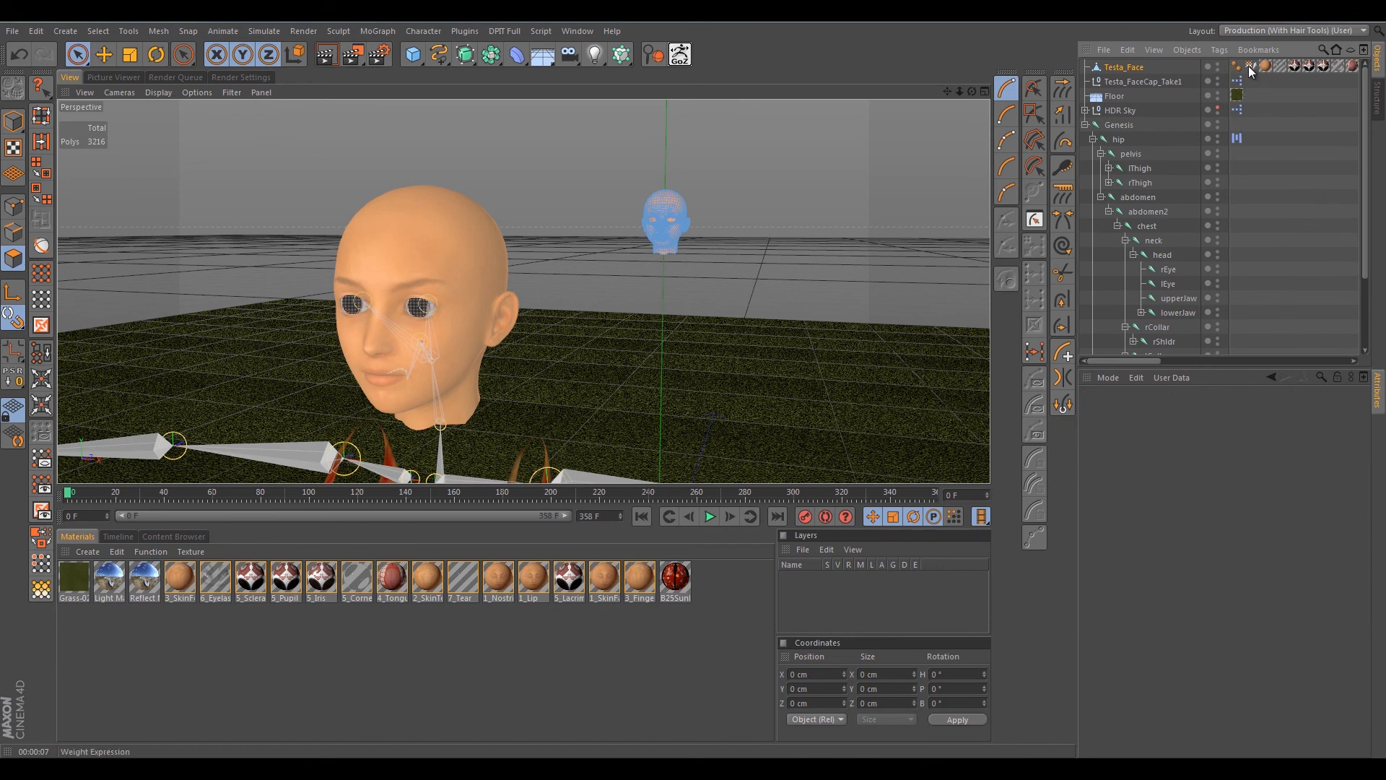
{"action": "left_click", "coordinate": [1250, 68]}
{"action": "key", "text": "Delete"}
Try to delete the polygon selection tags other than Face_Sel from Testa_Face, inspect the head, and undo the deletion.
{"action": "left_click_drag", "start_coordinate": [1150, 359], "coordinate": [1357, 347]}
{"action": "left_click", "coordinate": [1132, 66]}
{"action": "left_click", "coordinate": [1280, 66], "text": "shift"}
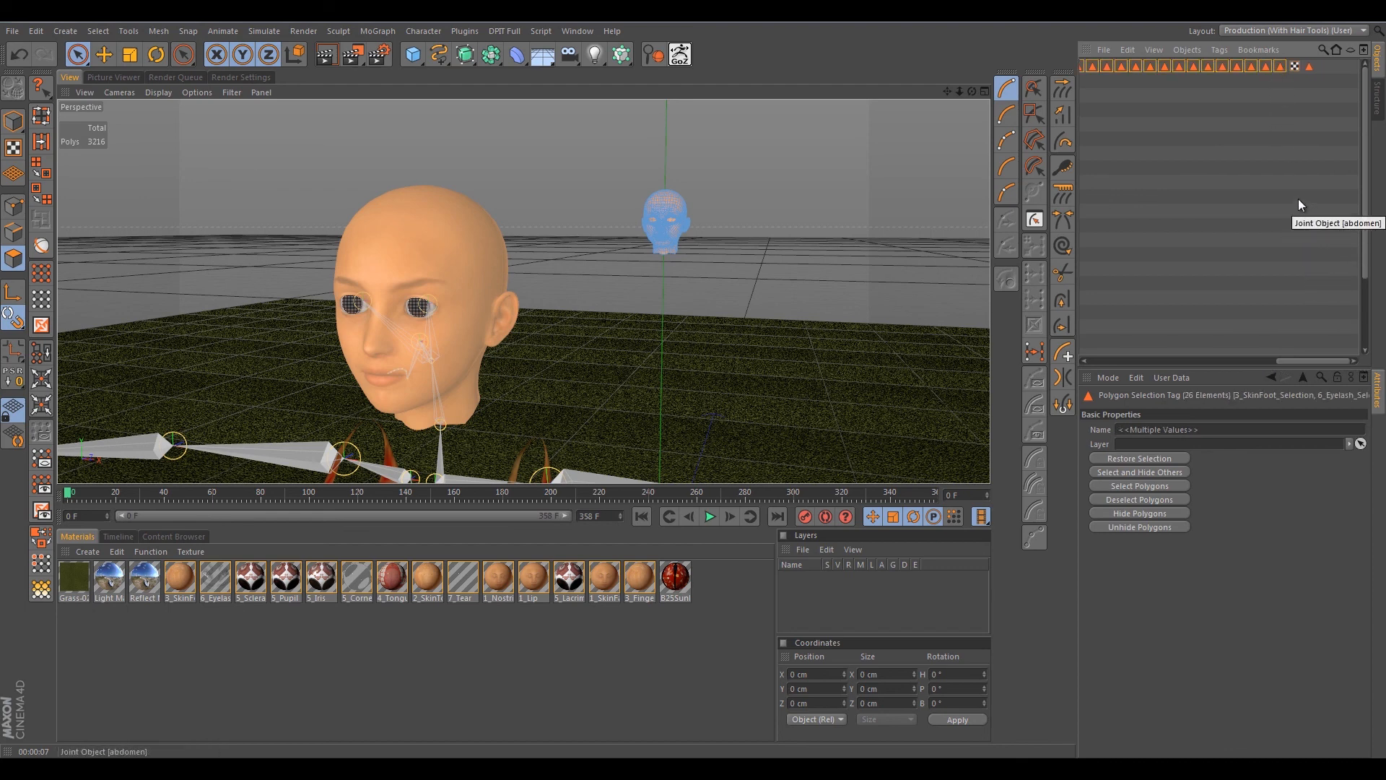
{"action": "key", "text": "Delete"}
{"action": "left_click_drag", "start_coordinate": [1283, 359], "coordinate": [1201, 354]}
{"action": "left_click", "coordinate": [1222, 67]}
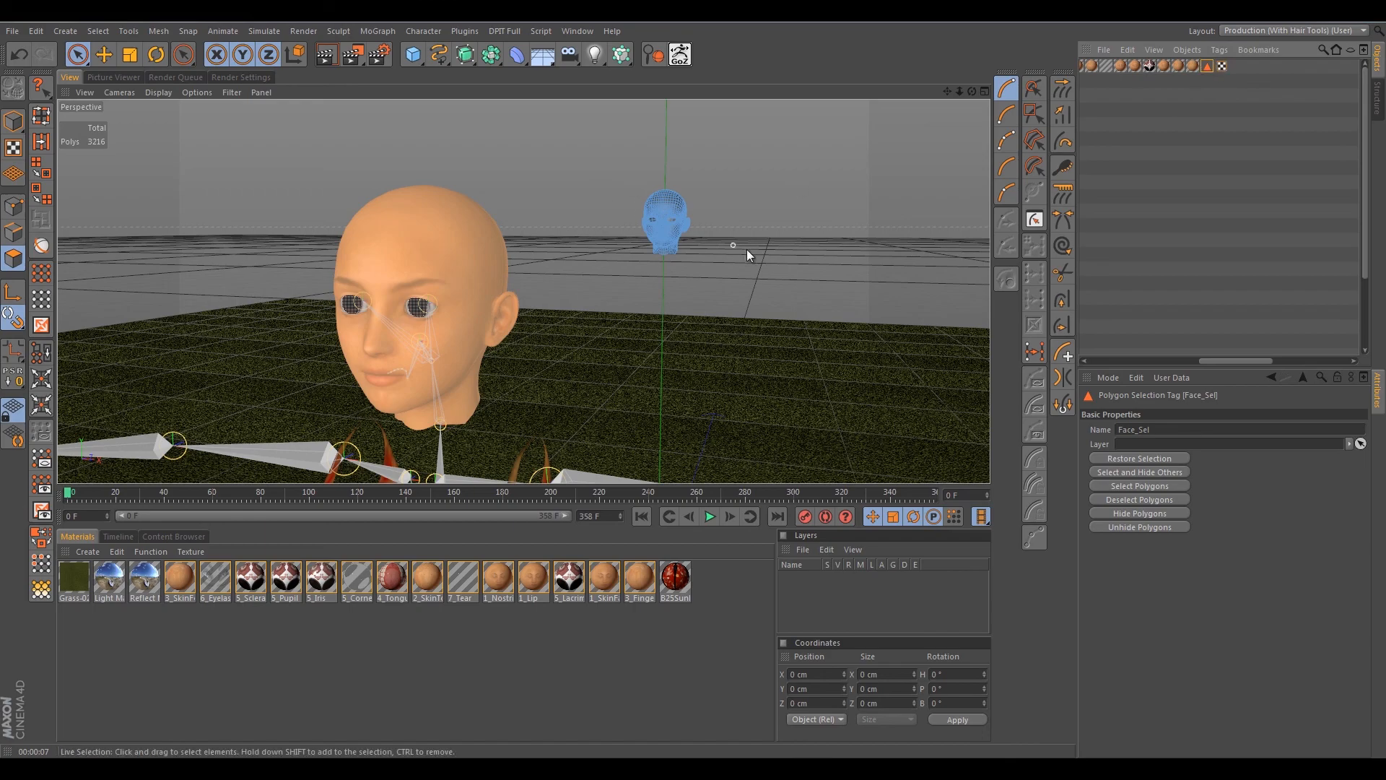
{"action": "key", "text": "o"}
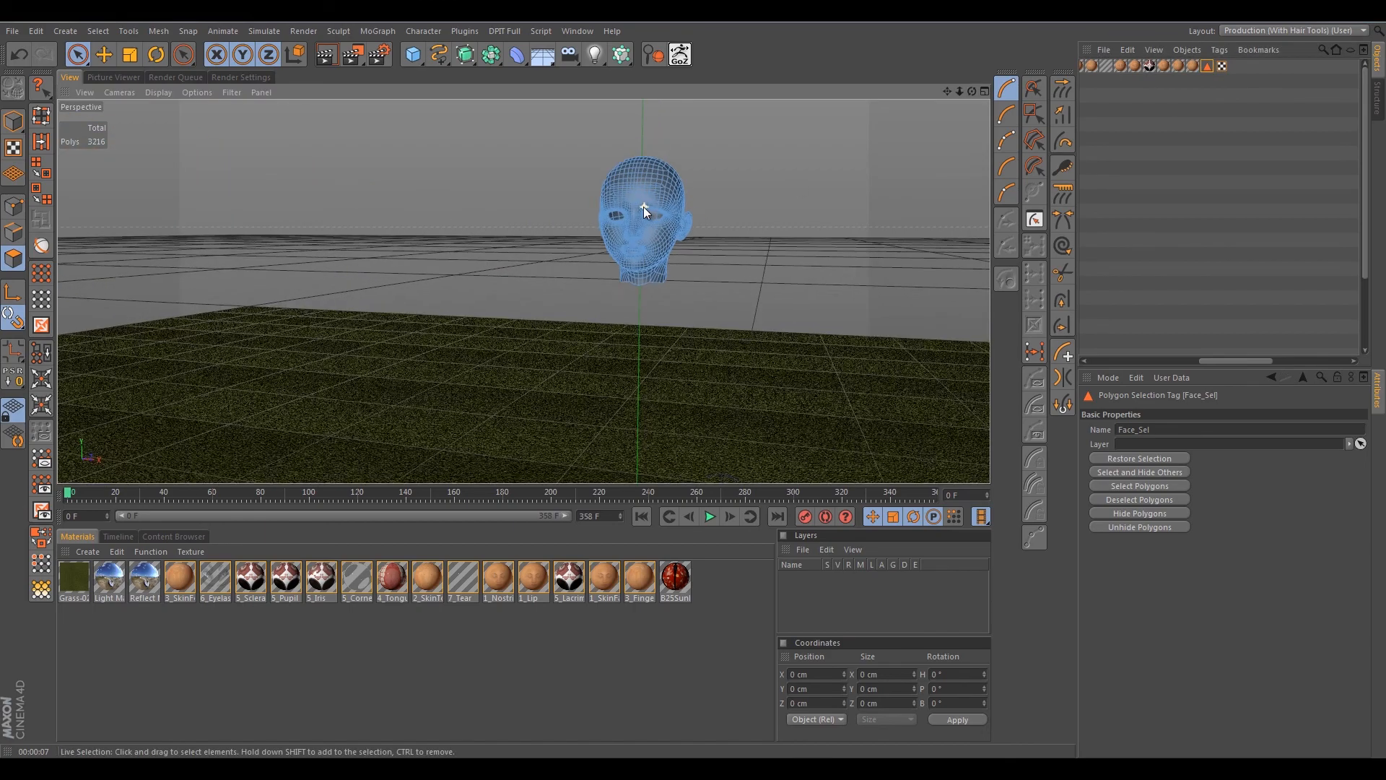
{"action": "mouse_move", "coordinate": [795, 169]}
{"action": "left_mouse_down", "text": "alt"}
{"action": "mouse_move", "coordinate": [703, 176]}
{"action": "mouse_move", "coordinate": [976, 177]}
{"action": "mouse_move", "coordinate": [634, 188]}
{"action": "mouse_move", "coordinate": [807, 206]}
{"action": "mouse_move", "coordinate": [803, 193]}
{"action": "mouse_move", "coordinate": [708, 185]}
{"action": "mouse_move", "coordinate": [776, 166]}
{"action": "mouse_move", "coordinate": [852, 192]}
{"action": "mouse_move", "coordinate": [954, 189]}
{"action": "mouse_move", "coordinate": [740, 176]}
{"action": "mouse_move", "coordinate": [770, 179]}
{"action": "left_mouse_up", "text": "alt"}
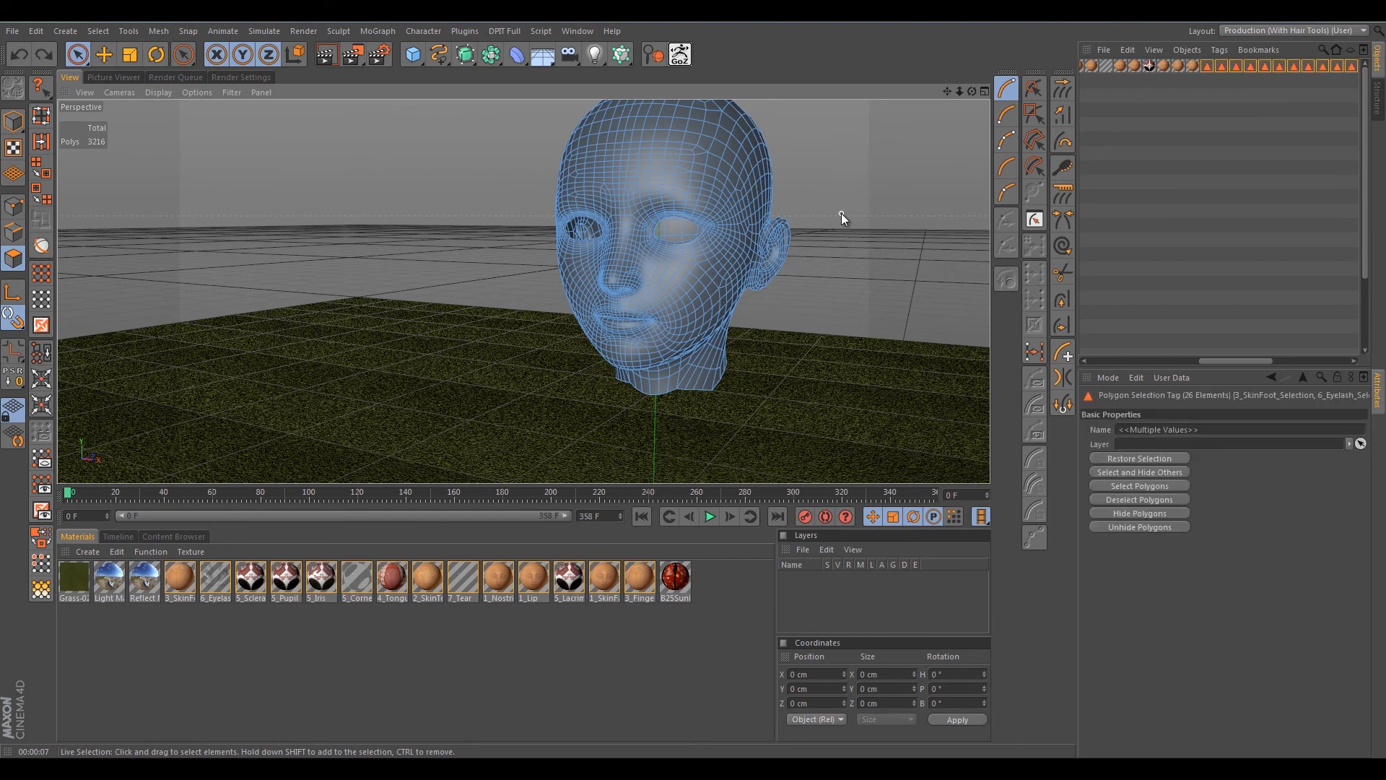
{"action": "left_click_drag", "start_coordinate": [773, 192], "coordinate": [795, 202], "text": "alt"}
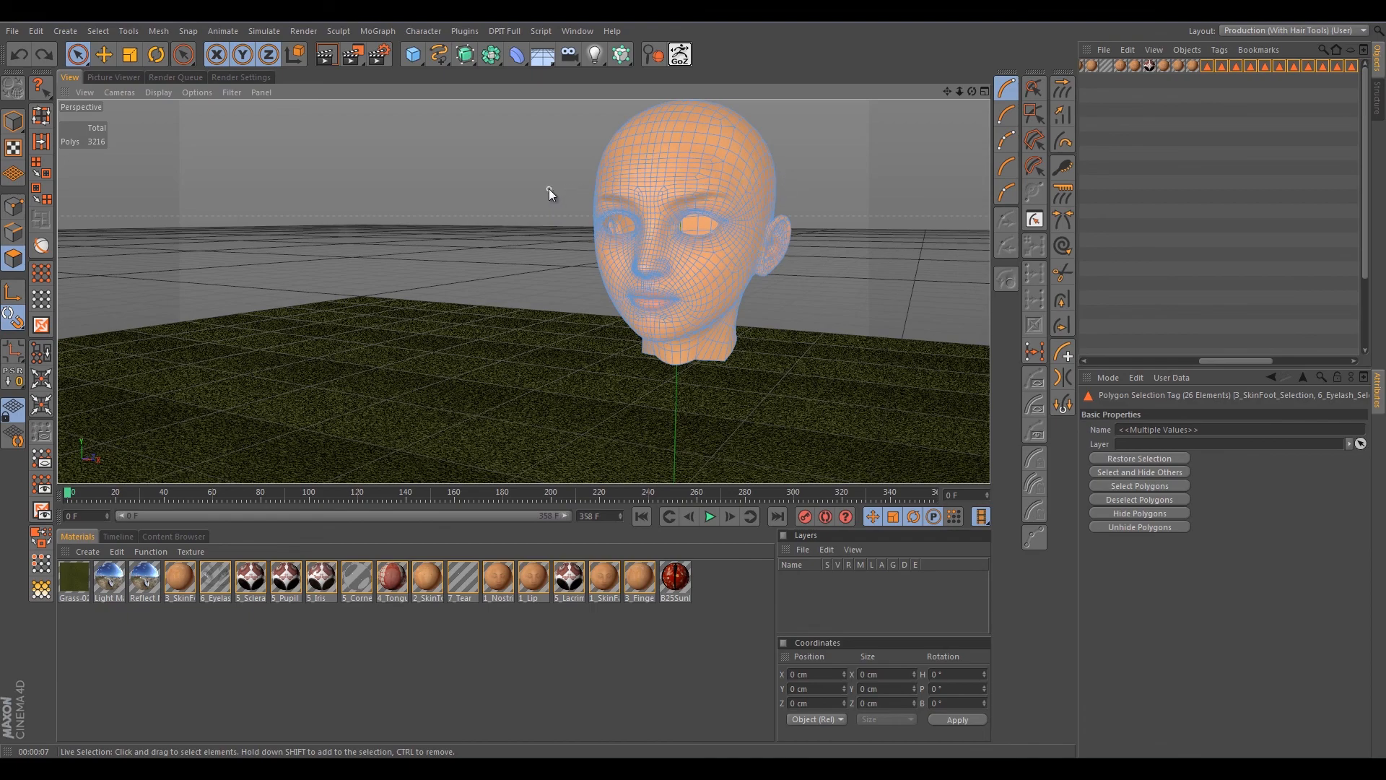
Examine Testa_Face alongside the original rigged character from several angles and distances.
{"action": "left_click_drag", "start_coordinate": [543, 192], "coordinate": [610, 206], "text": "alt"}
{"action": "scroll", "coordinate": [610, 205], "scroll_direction": "down", "scroll_amount": 10}
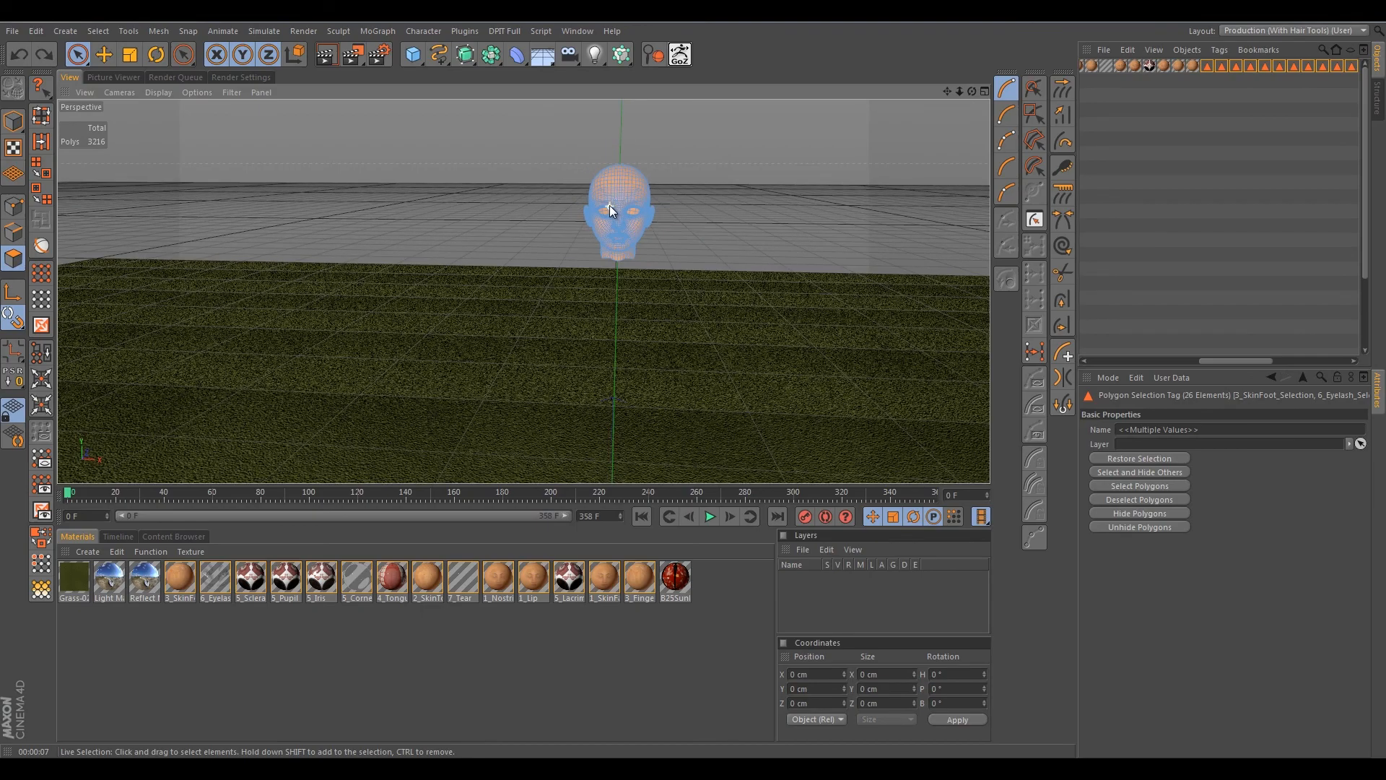
{"action": "left_click_drag", "start_coordinate": [610, 205], "coordinate": [660, 184], "text": "alt"}
{"action": "scroll", "coordinate": [686, 207], "scroll_direction": "up", "scroll_amount": 10}
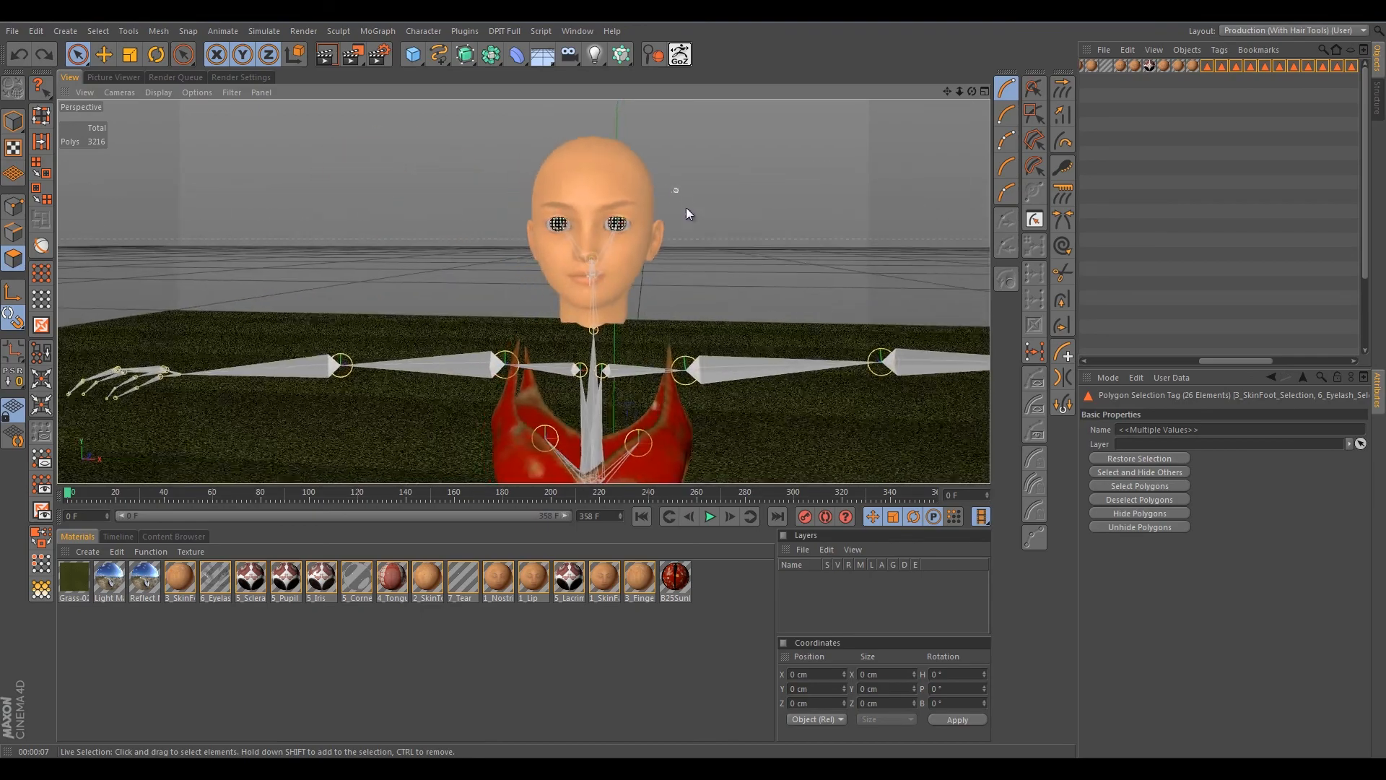
{"action": "scroll", "coordinate": [683, 211], "scroll_direction": "down", "scroll_amount": 5}
{"action": "left_click_drag", "start_coordinate": [680, 227], "coordinate": [528, 246], "text": "alt"}
{"action": "left_click_drag", "start_coordinate": [366, 225], "coordinate": [431, 217], "text": "alt"}
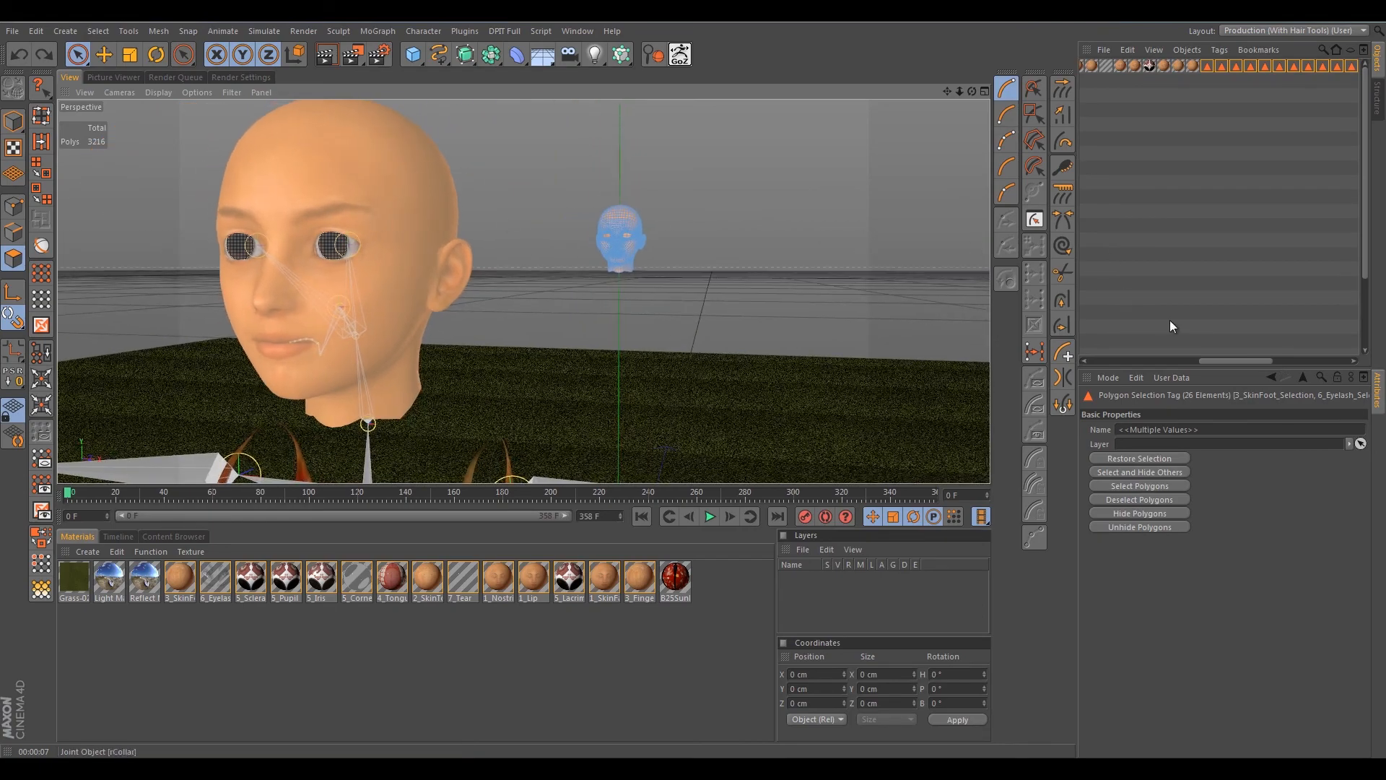
Select the face polygons of Testa_FR_Rig from its Face_Sel polygon selection tag.
{"action": "left_click_drag", "start_coordinate": [1217, 357], "coordinate": [1135, 353]}
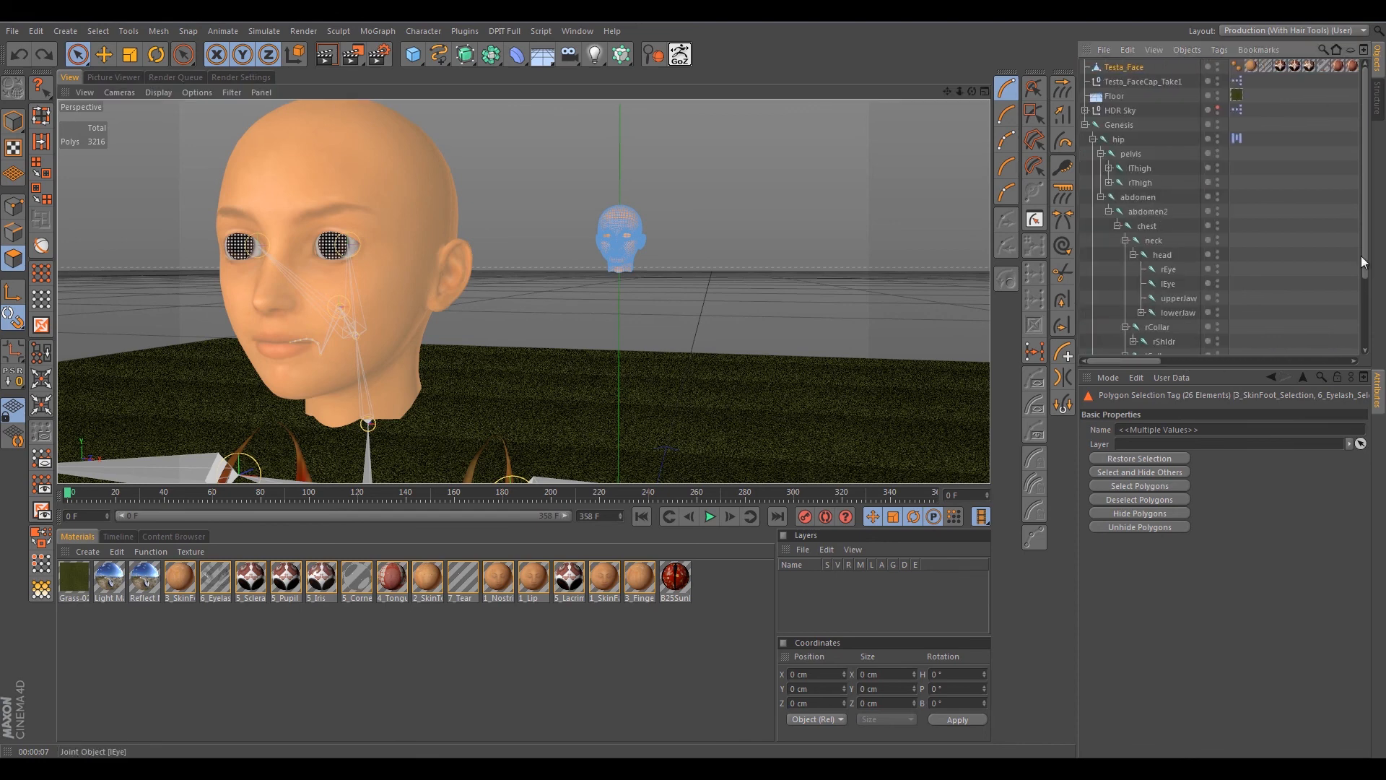
{"action": "scroll", "coordinate": [1366, 230], "scroll_direction": "down", "scroll_amount": 3}
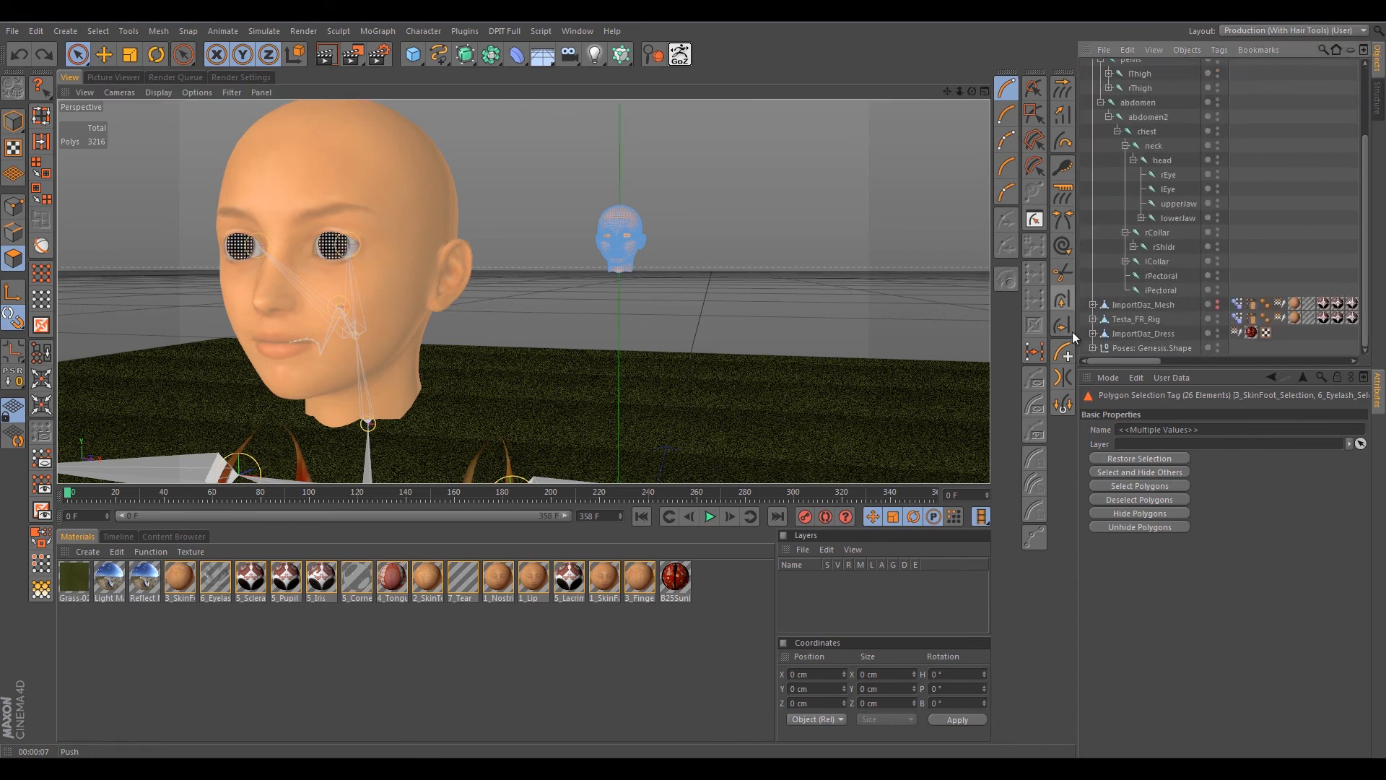
{"action": "left_click", "coordinate": [1094, 319]}
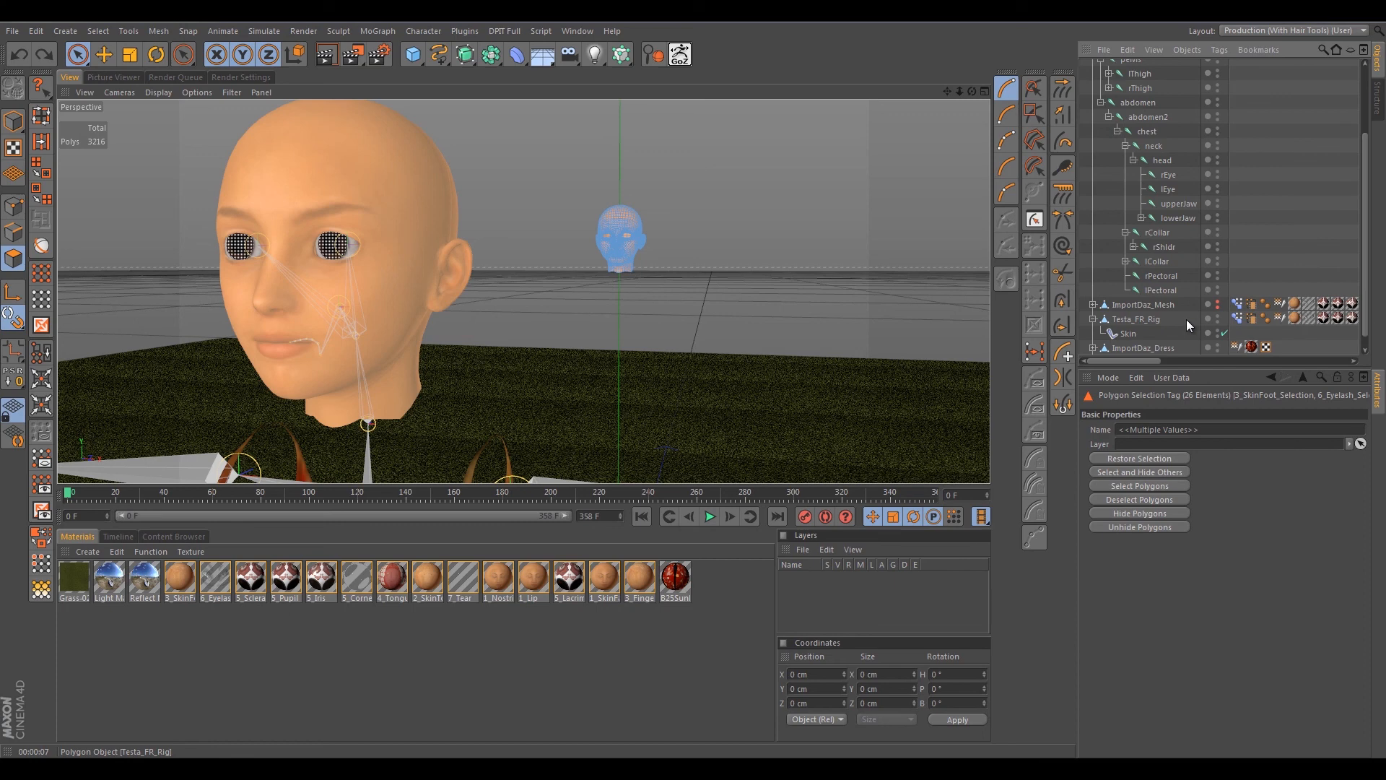
{"action": "left_click", "coordinate": [1119, 333]}
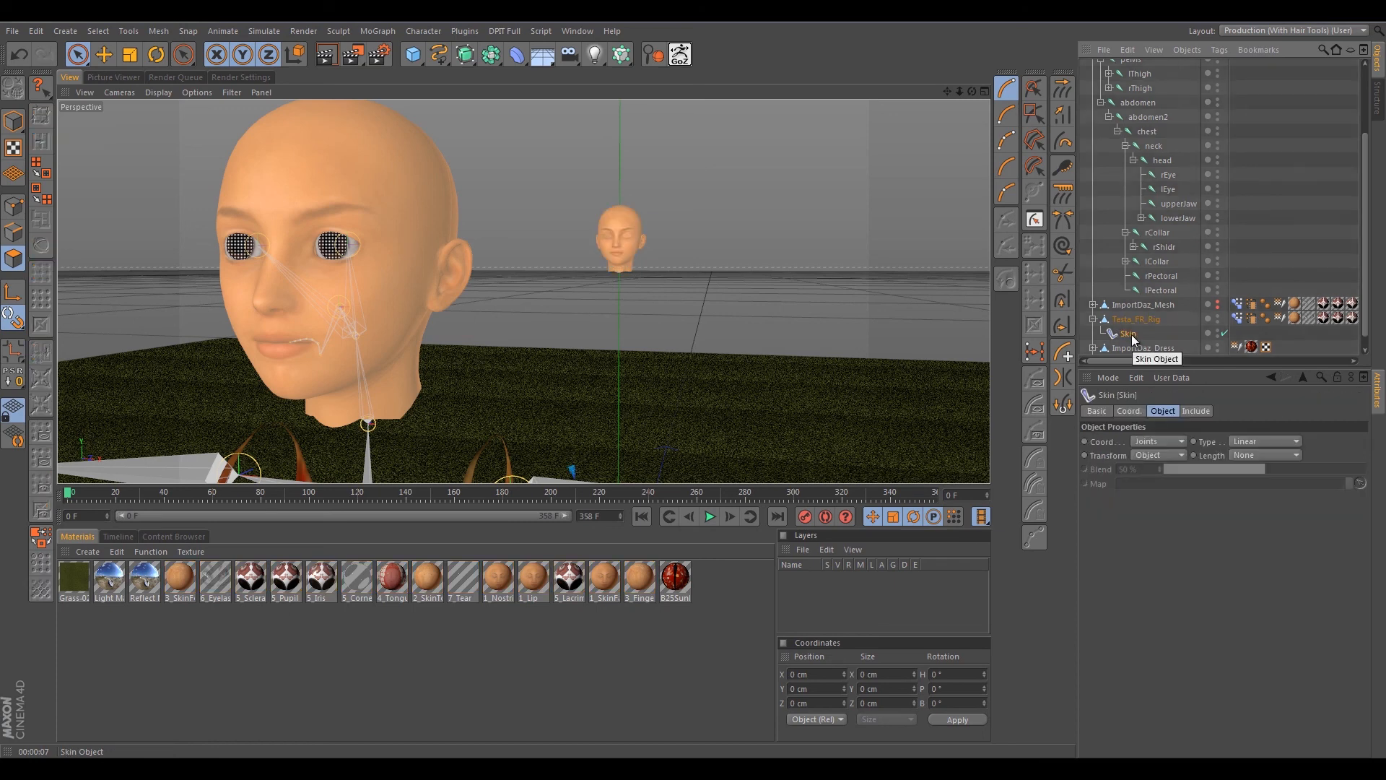
{"action": "left_click_drag", "start_coordinate": [494, 184], "coordinate": [466, 220], "text": "alt"}
{"action": "left_click_drag", "start_coordinate": [1119, 359], "coordinate": [1311, 351]}
{"action": "left_click", "coordinate": [1354, 321]}
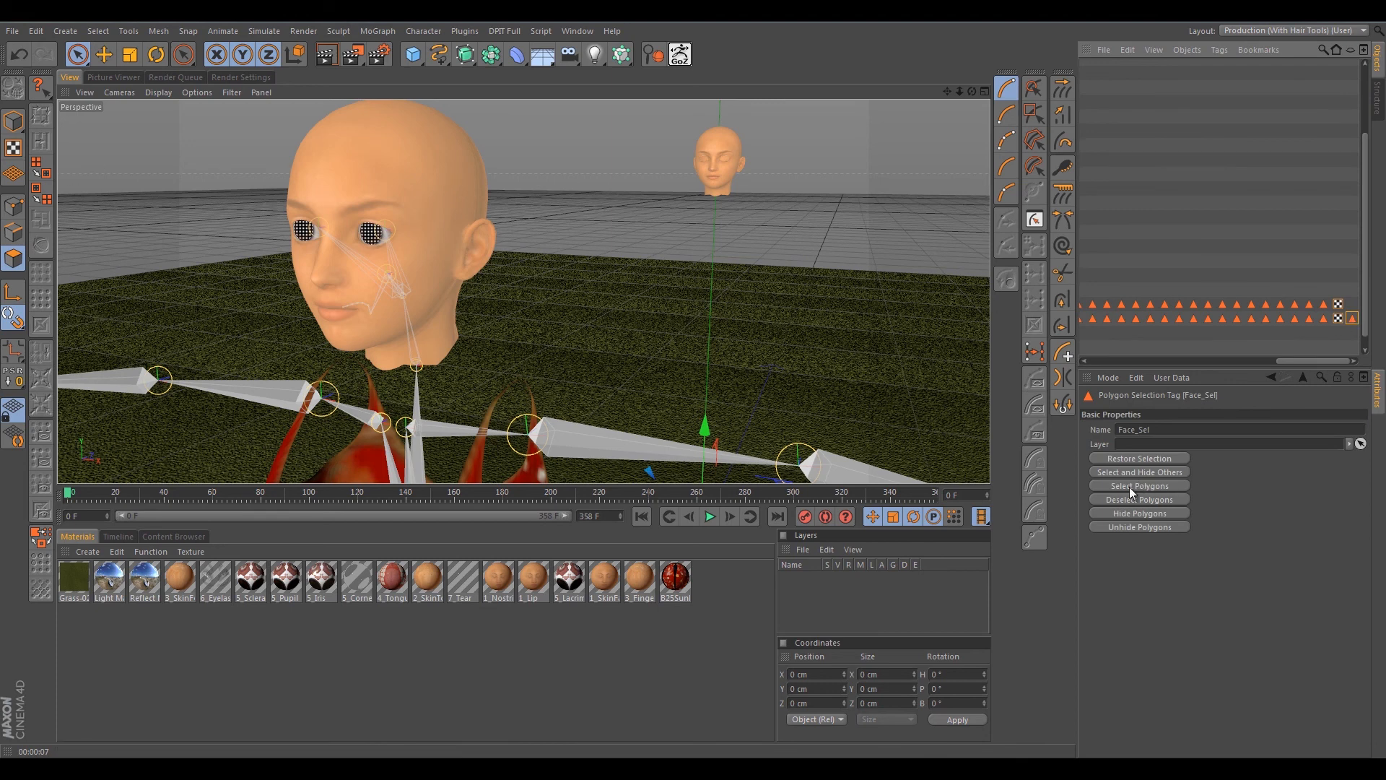
{"action": "left_click", "coordinate": [1129, 486]}
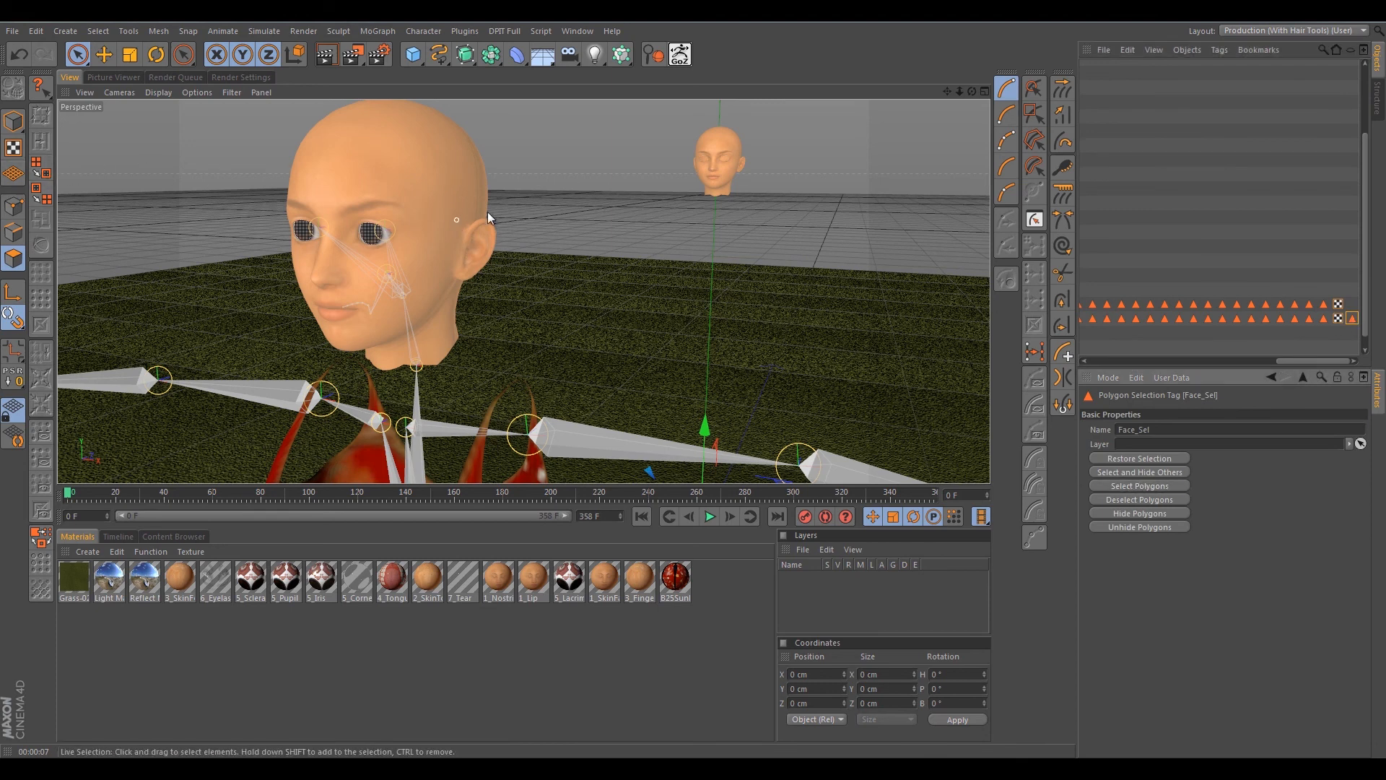
Make Testa_FR_Rig the active object and hide its selected face polygons, leaving the eyeballs and mouth interior.
{"action": "left_click_drag", "start_coordinate": [1306, 361], "coordinate": [973, 352]}
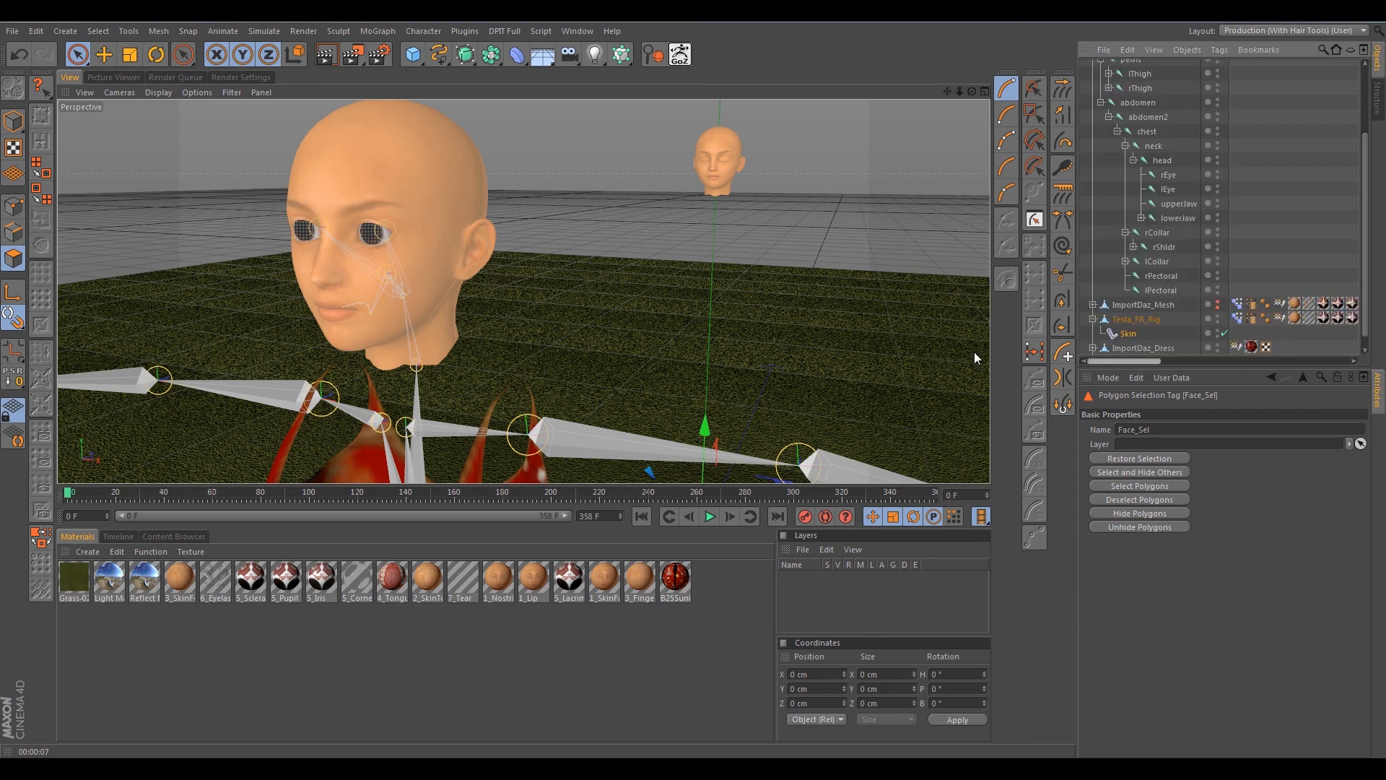
{"action": "left_click", "coordinate": [1149, 319]}
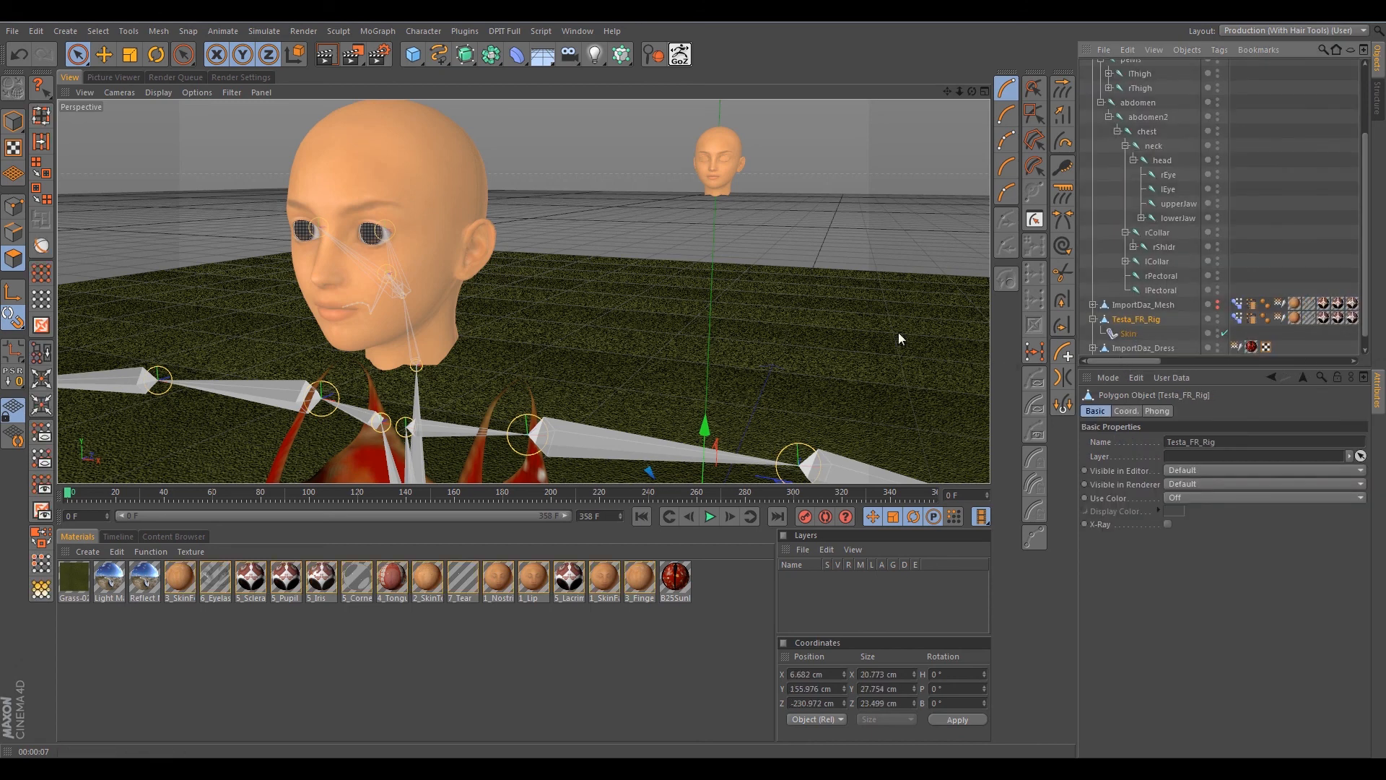
{"action": "left_click_drag", "start_coordinate": [1111, 362], "coordinate": [218, 288]}
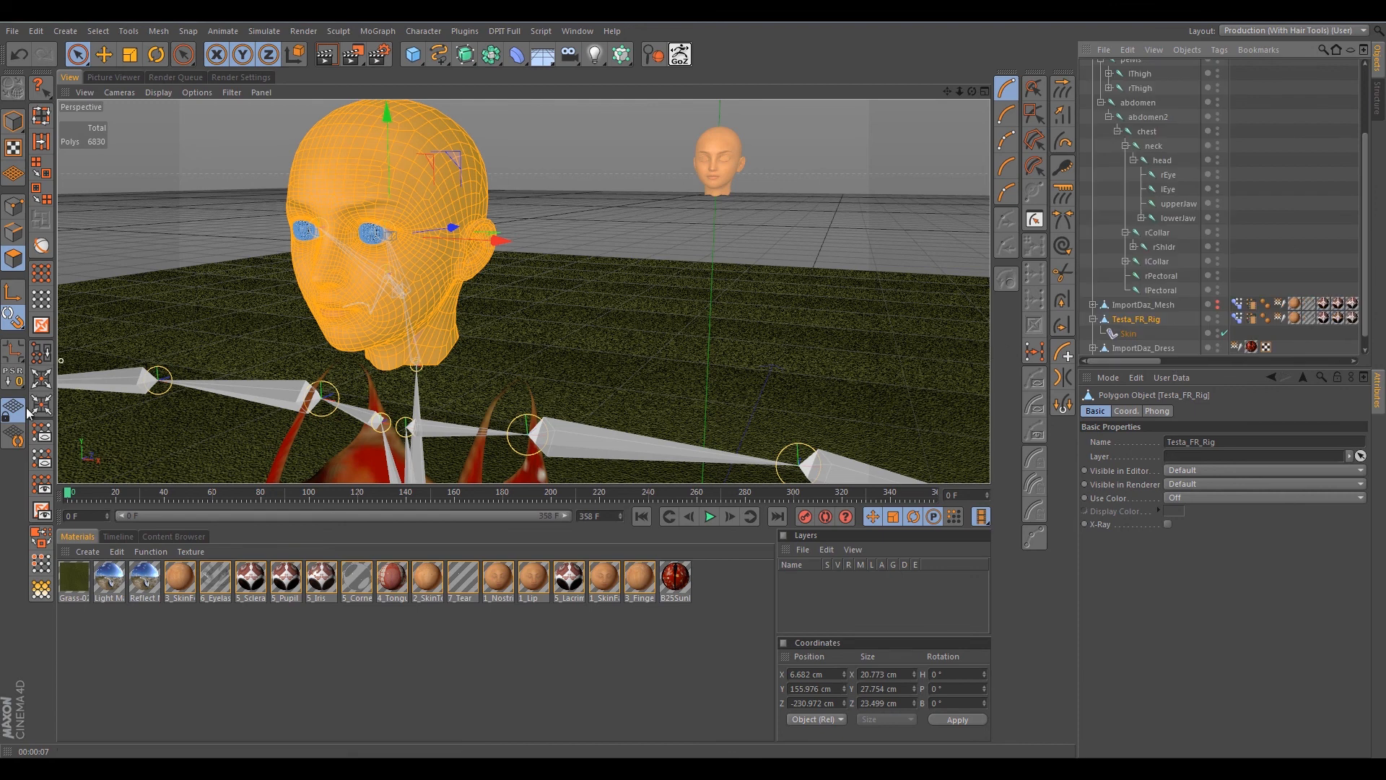
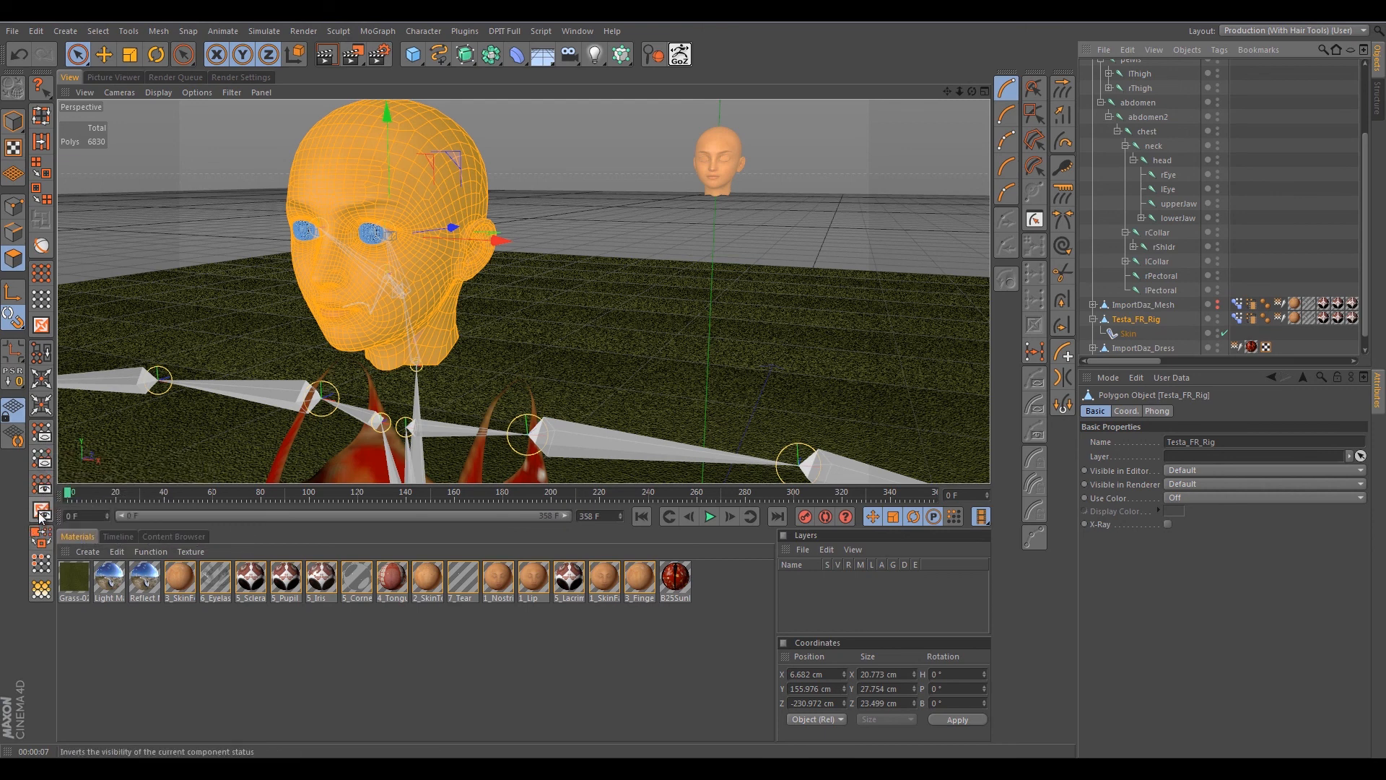
{"action": "left_click", "coordinate": [41, 465]}
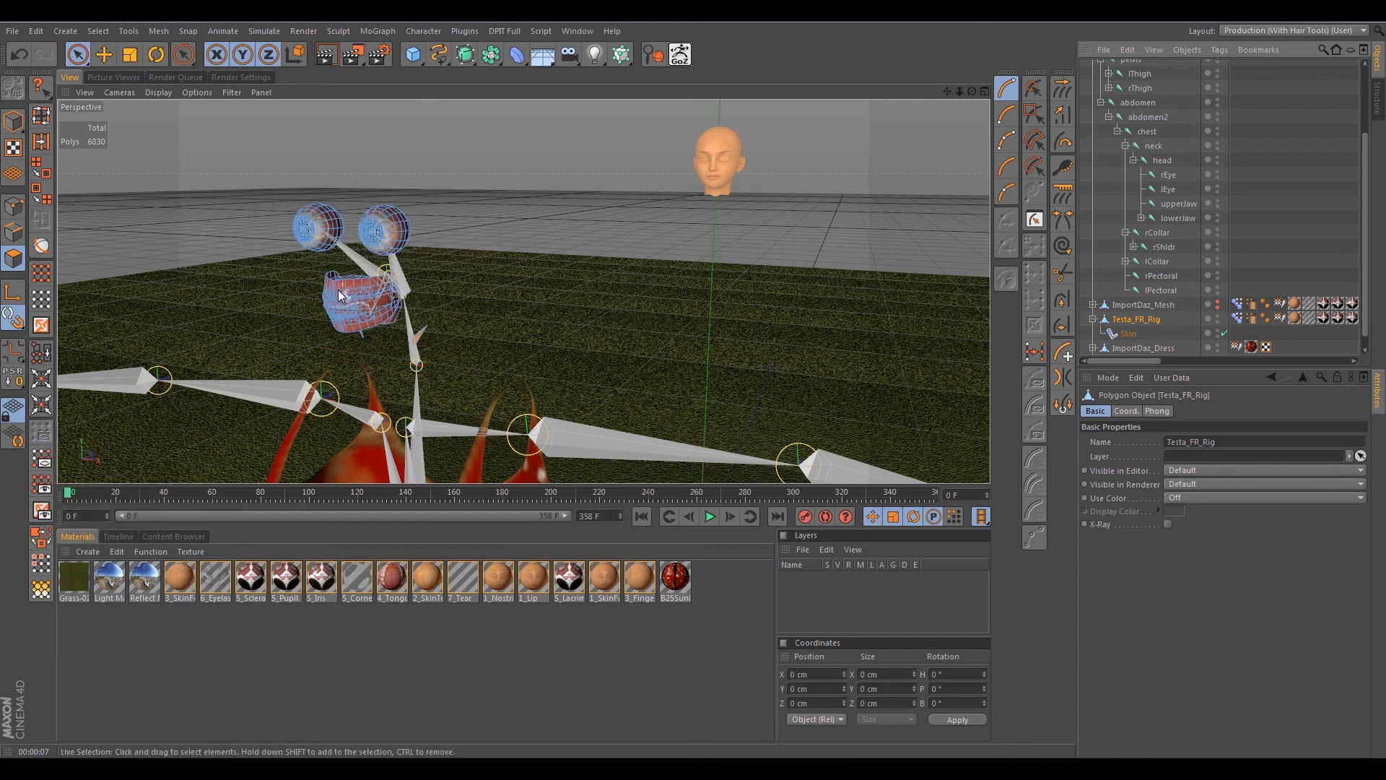
Examine the remaining eyeballs and mouth interior of Testa_FR_Rig from several angles and distances.
{"action": "scroll", "coordinate": [341, 292], "scroll_direction": "up", "scroll_amount": 6}
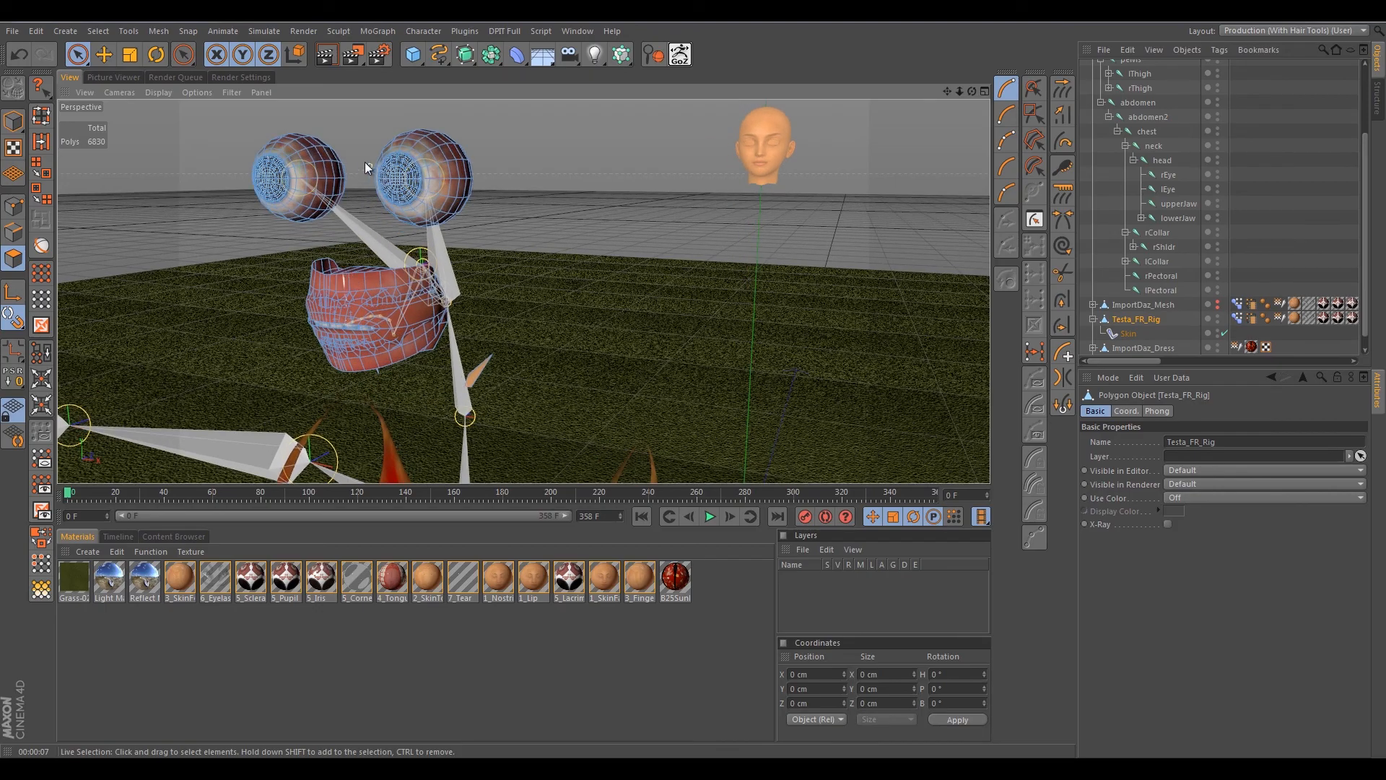
{"action": "left_click_drag", "start_coordinate": [360, 139], "coordinate": [387, 156], "text": "alt"}
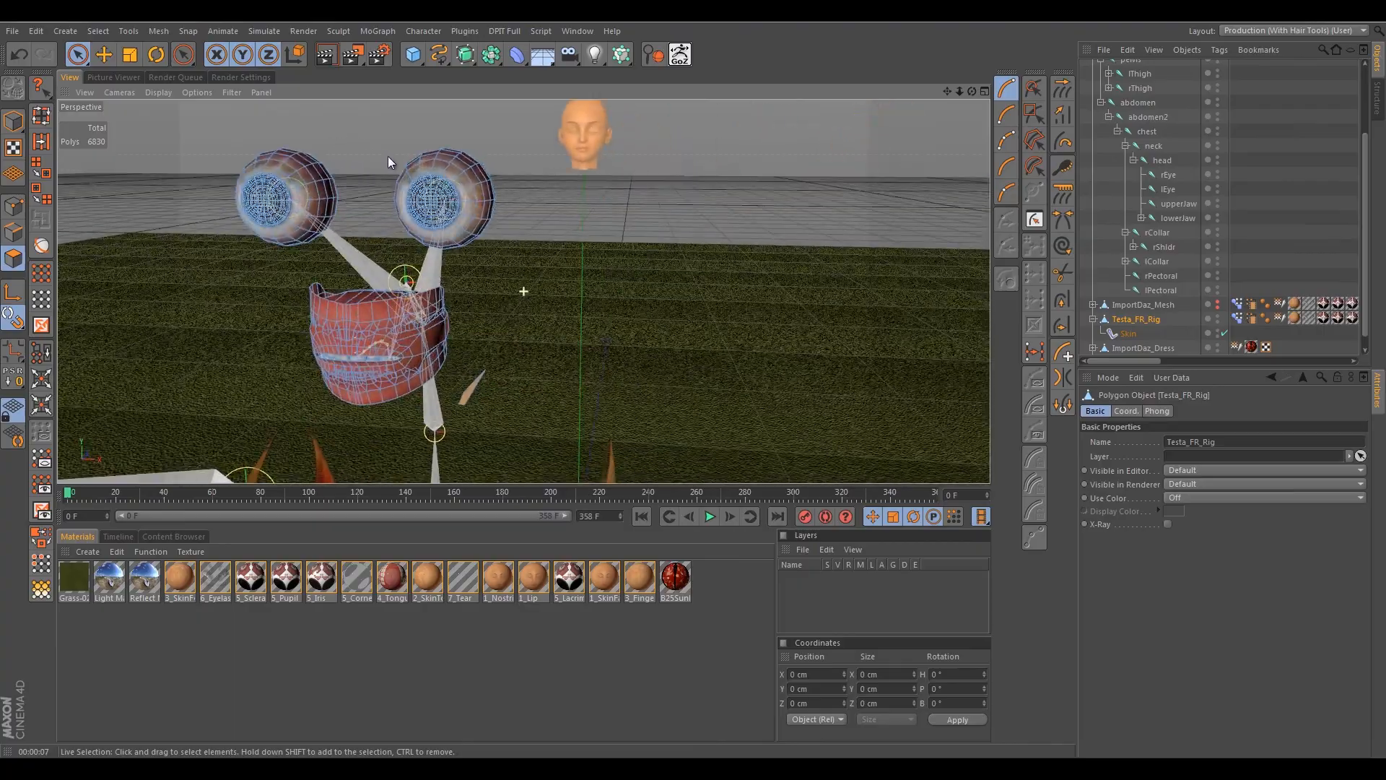
{"action": "left_click_drag", "start_coordinate": [508, 193], "coordinate": [458, 271], "text": "alt"}
{"action": "scroll", "coordinate": [545, 246], "scroll_direction": "up", "scroll_amount": 1}
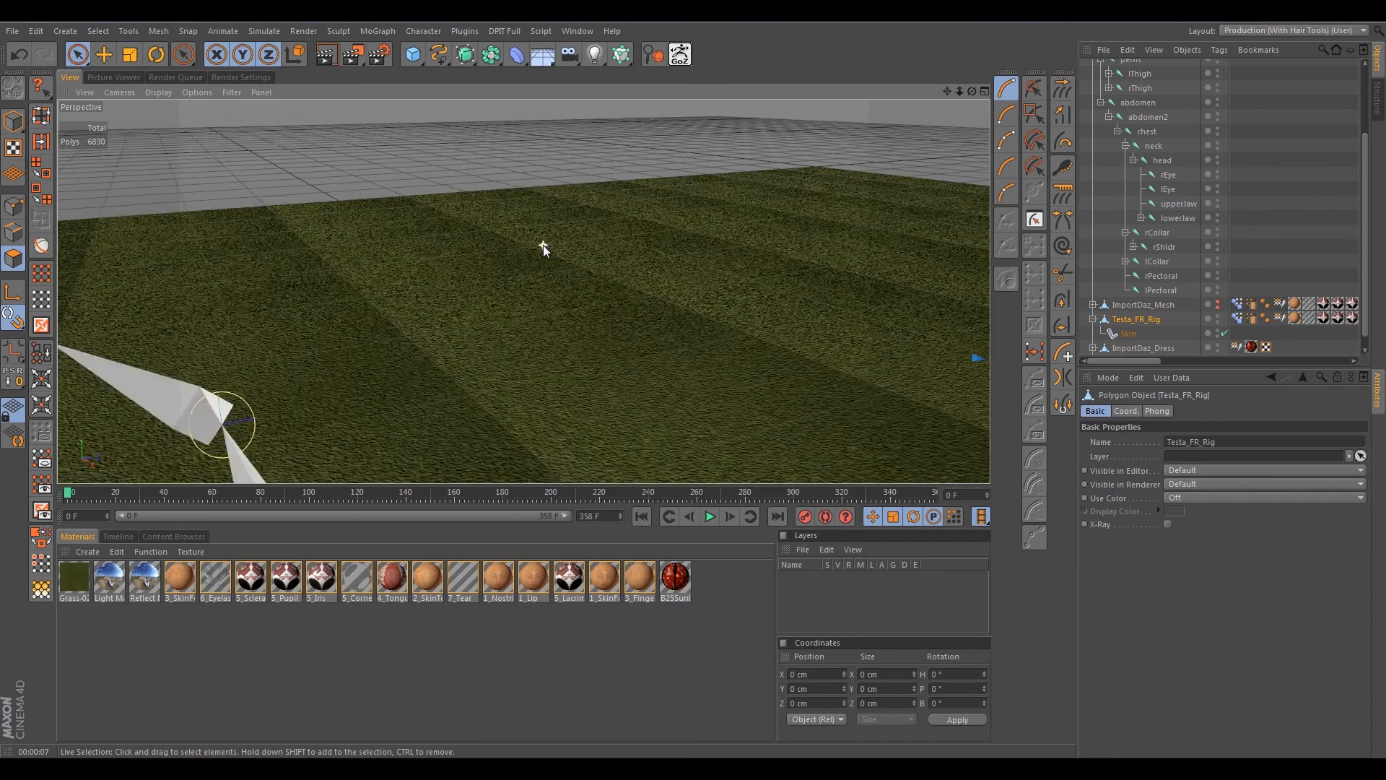
{"action": "scroll", "coordinate": [544, 245], "scroll_direction": "down", "scroll_amount": 1}
{"action": "mouse_move", "coordinate": [401, 165]}
{"action": "left_mouse_down", "text": "alt"}
{"action": "mouse_move", "coordinate": [415, 149]}
{"action": "mouse_move", "coordinate": [391, 160]}
{"action": "left_mouse_up", "text": "alt"}
{"action": "scroll", "coordinate": [380, 280], "scroll_direction": "up", "scroll_amount": 3}
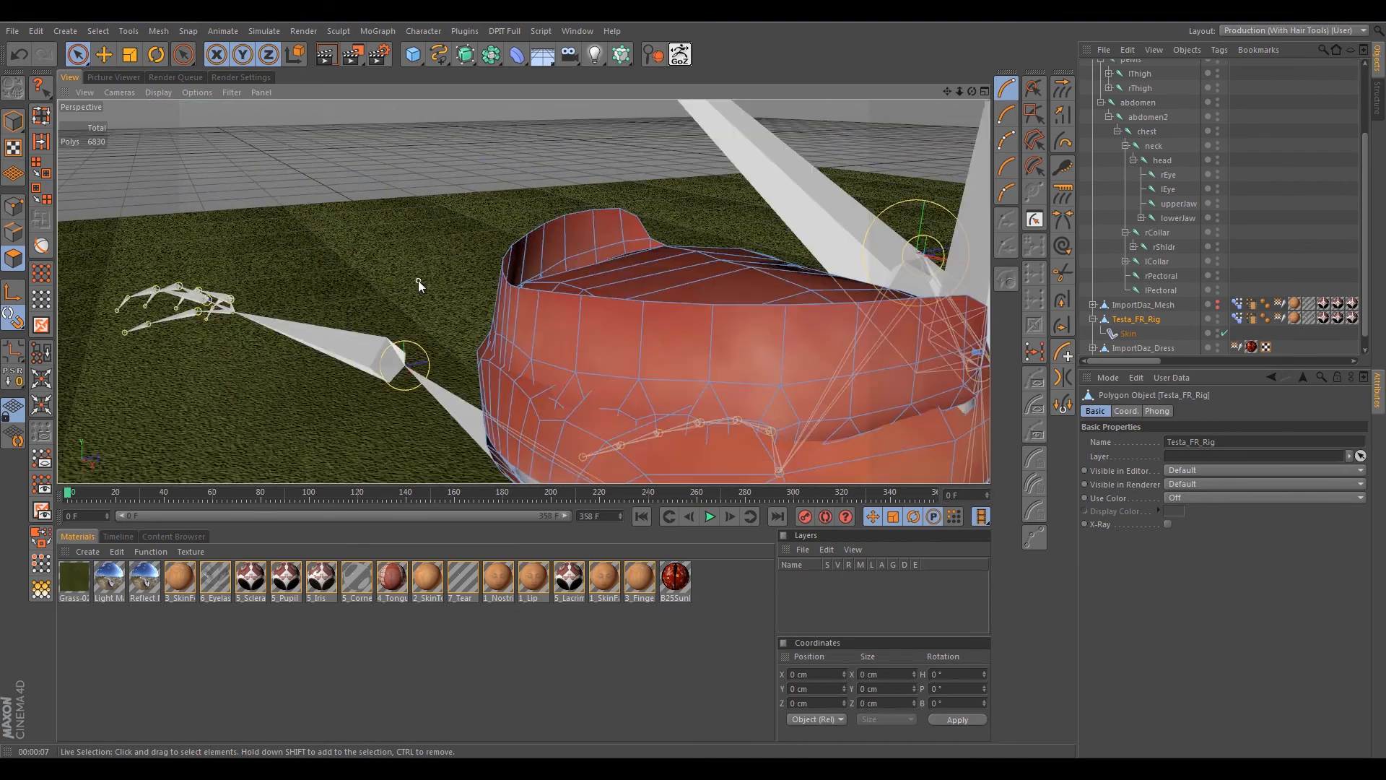
{"action": "scroll", "coordinate": [418, 282], "scroll_direction": "down", "scroll_amount": 3}
{"action": "middle_click_drag", "start_coordinate": [411, 210], "coordinate": [401, 174], "text": "alt"}
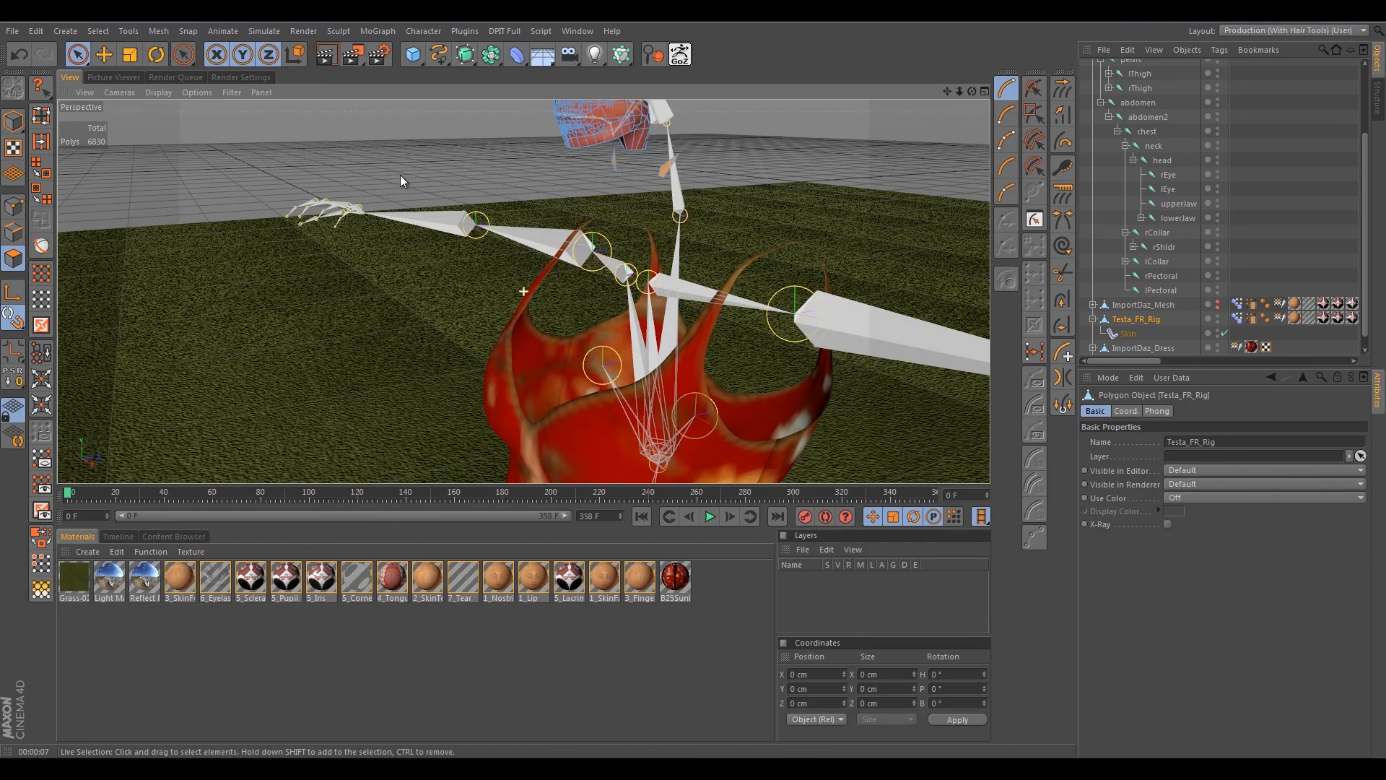
{"action": "left_click_drag", "start_coordinate": [568, 121], "coordinate": [664, 354], "text": "alt"}
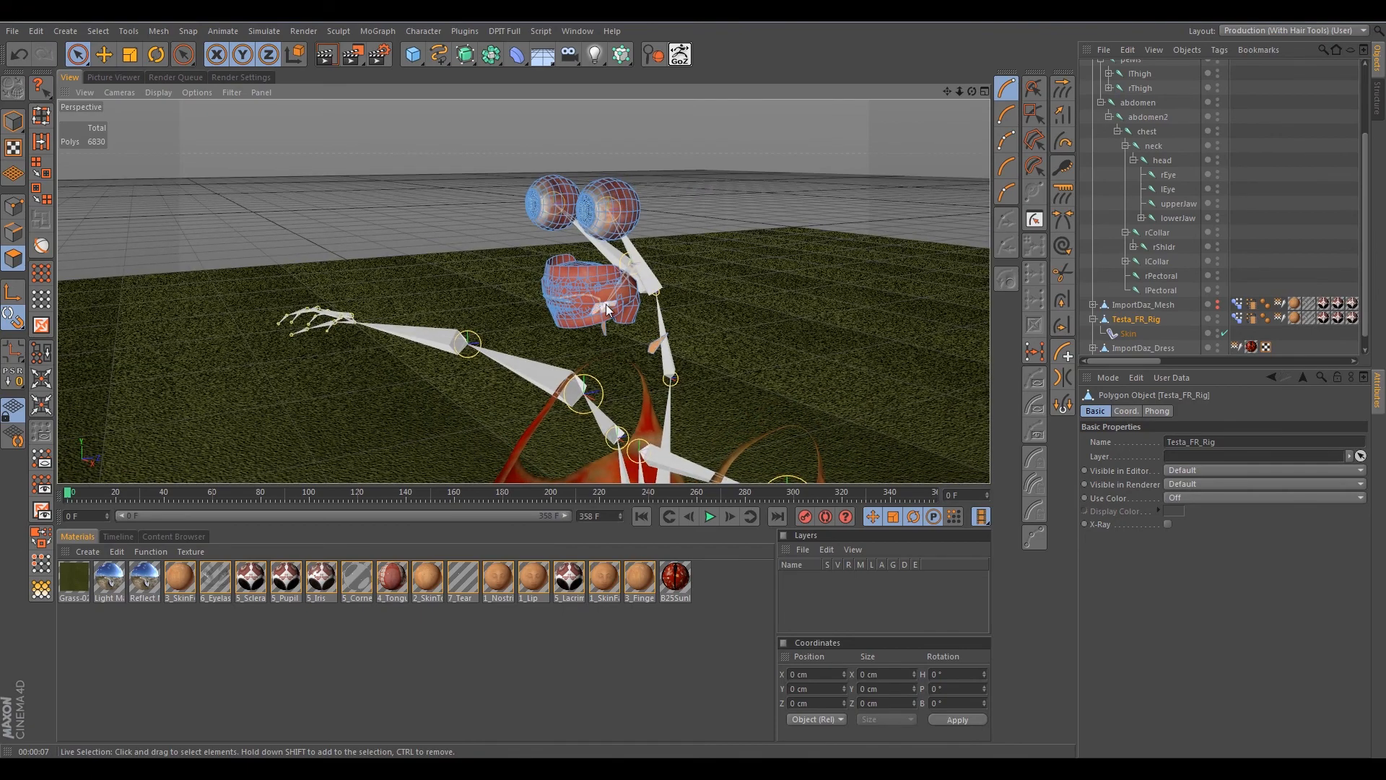
{"action": "mouse_move", "coordinate": [592, 285]}
{"action": "left_mouse_down", "text": "alt"}
{"action": "mouse_move", "coordinate": [686, 259]}
{"action": "mouse_move", "coordinate": [578, 279]}
{"action": "left_mouse_up", "text": "alt"}
{"action": "scroll", "coordinate": [566, 297], "scroll_direction": "up", "scroll_amount": 4}
{"action": "mouse_move", "coordinate": [478, 197]}
{"action": "left_mouse_down", "text": "alt"}
{"action": "mouse_move", "coordinate": [424, 192]}
{"action": "mouse_move", "coordinate": [502, 182]}
{"action": "mouse_move", "coordinate": [491, 208]}
{"action": "left_mouse_up", "text": "alt"}
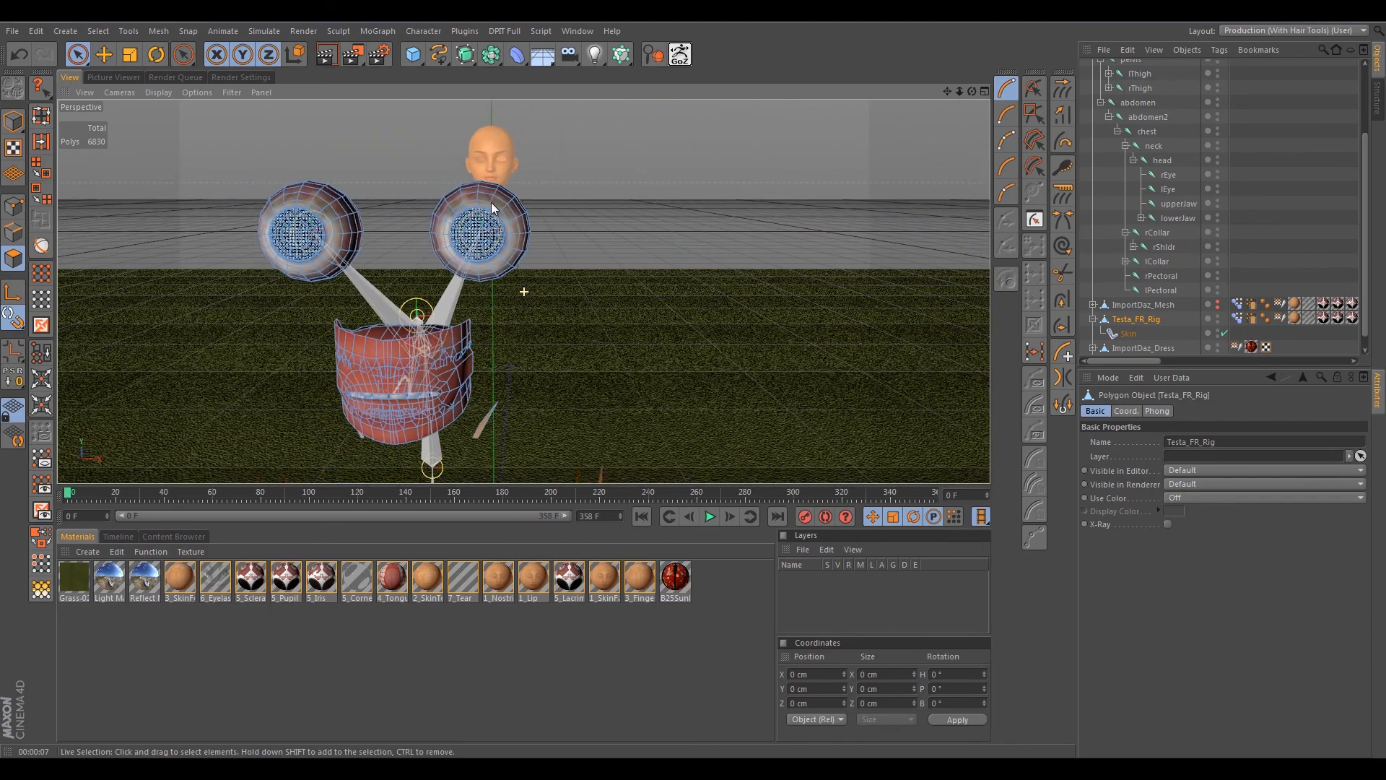
Select all polygons of the character's left eyeball with Rectangle Selection.
{"action": "left_click", "coordinate": [71, 57]}
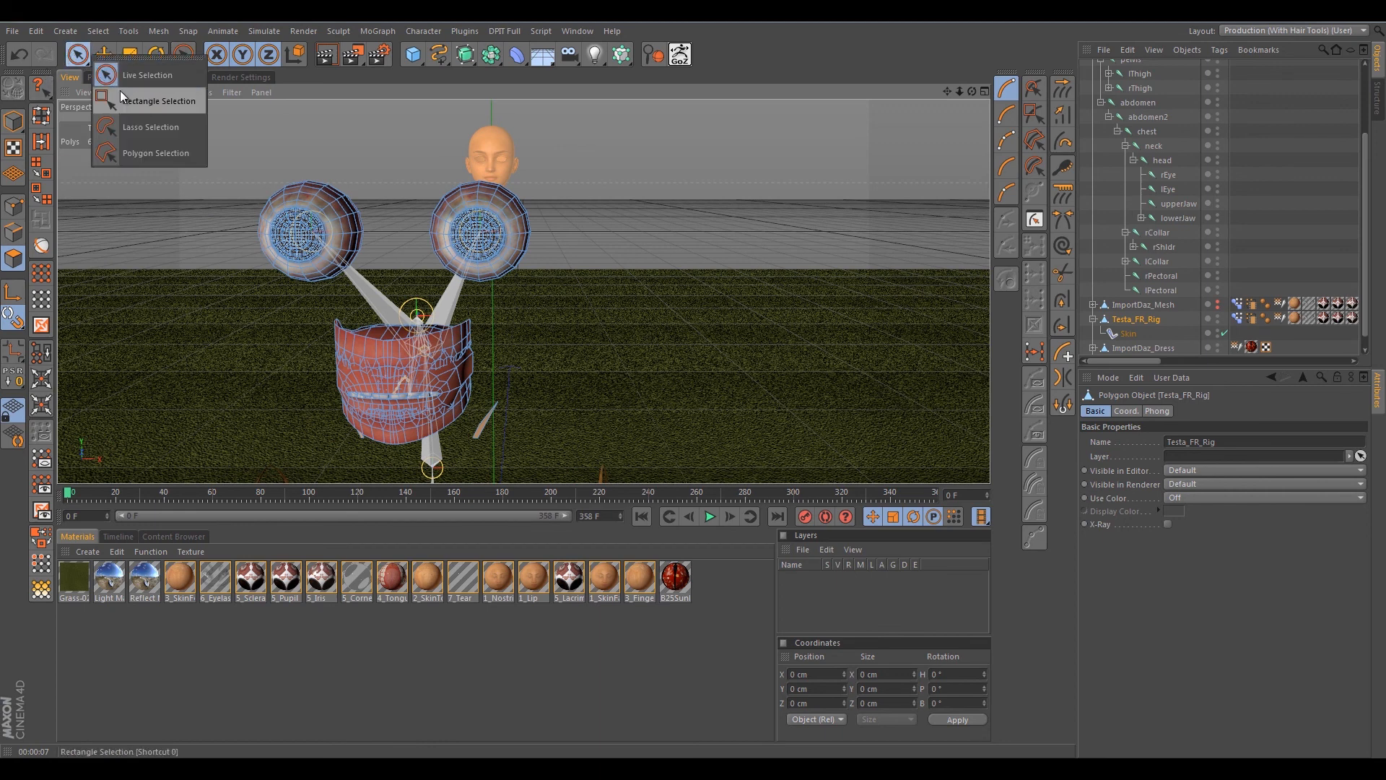
{"action": "left_click", "coordinate": [130, 101]}
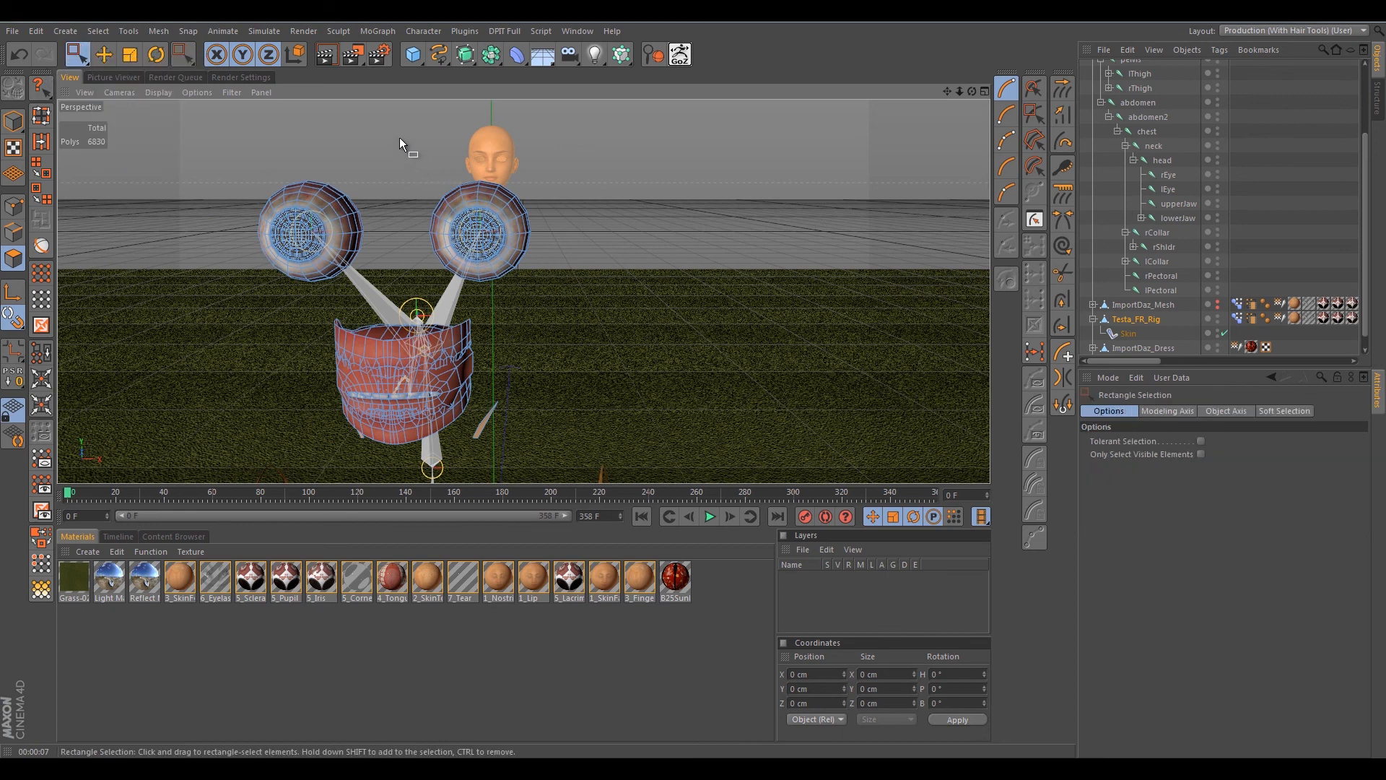
{"action": "left_click_drag", "start_coordinate": [399, 132], "coordinate": [613, 300]}
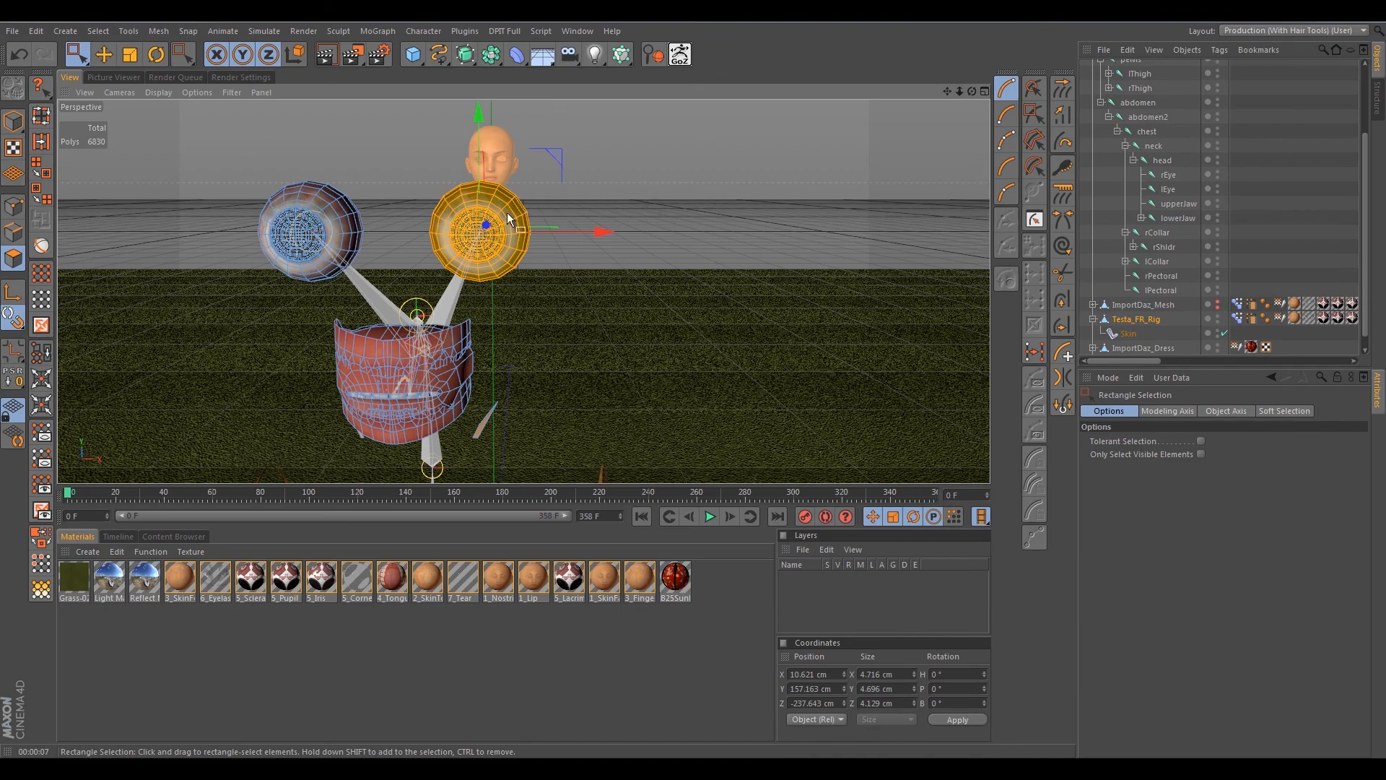
{"action": "left_click_drag", "start_coordinate": [480, 227], "coordinate": [444, 218], "text": "alt"}
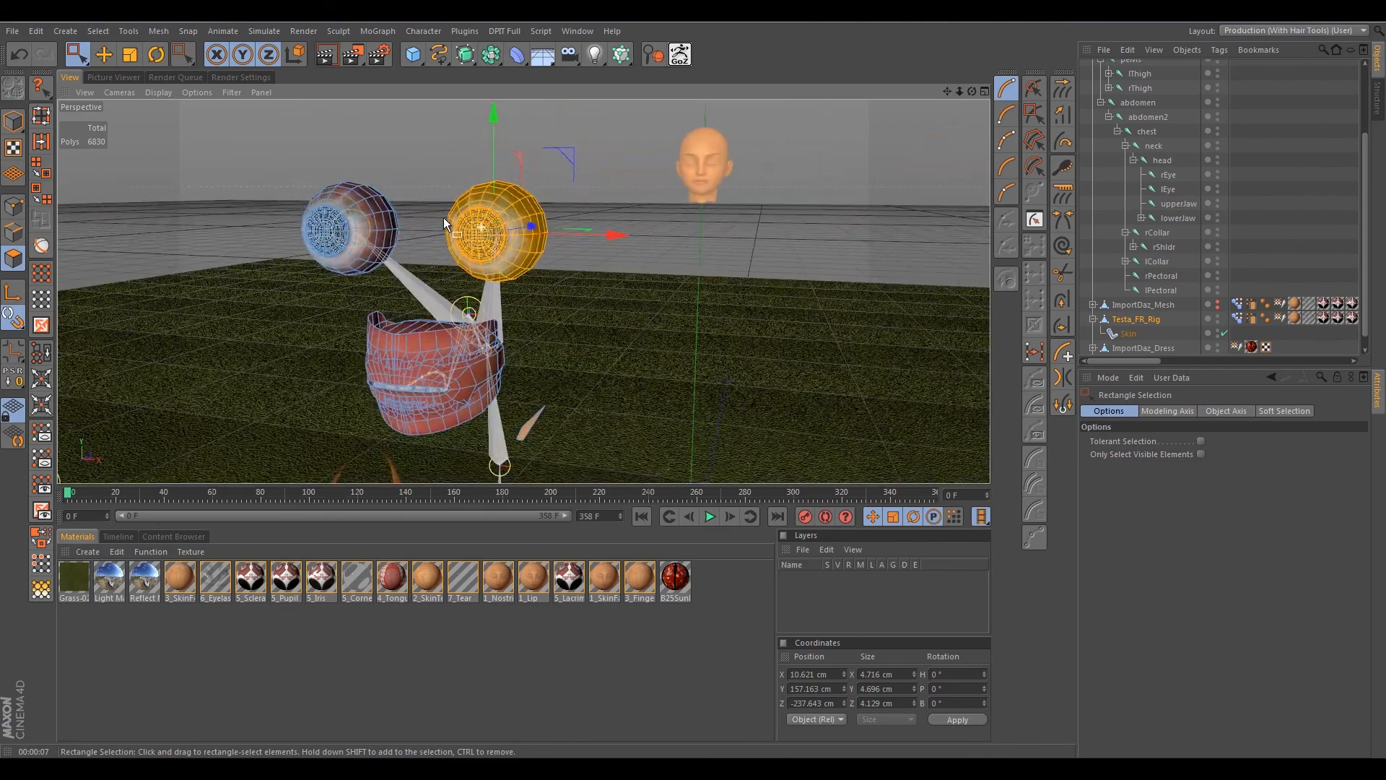
Move Testa_FR_Rig to the top of the object hierarchy, delete its Skin object, and check the eyes inside the Testa_Face head.
{"action": "left_click", "coordinate": [1131, 323]}
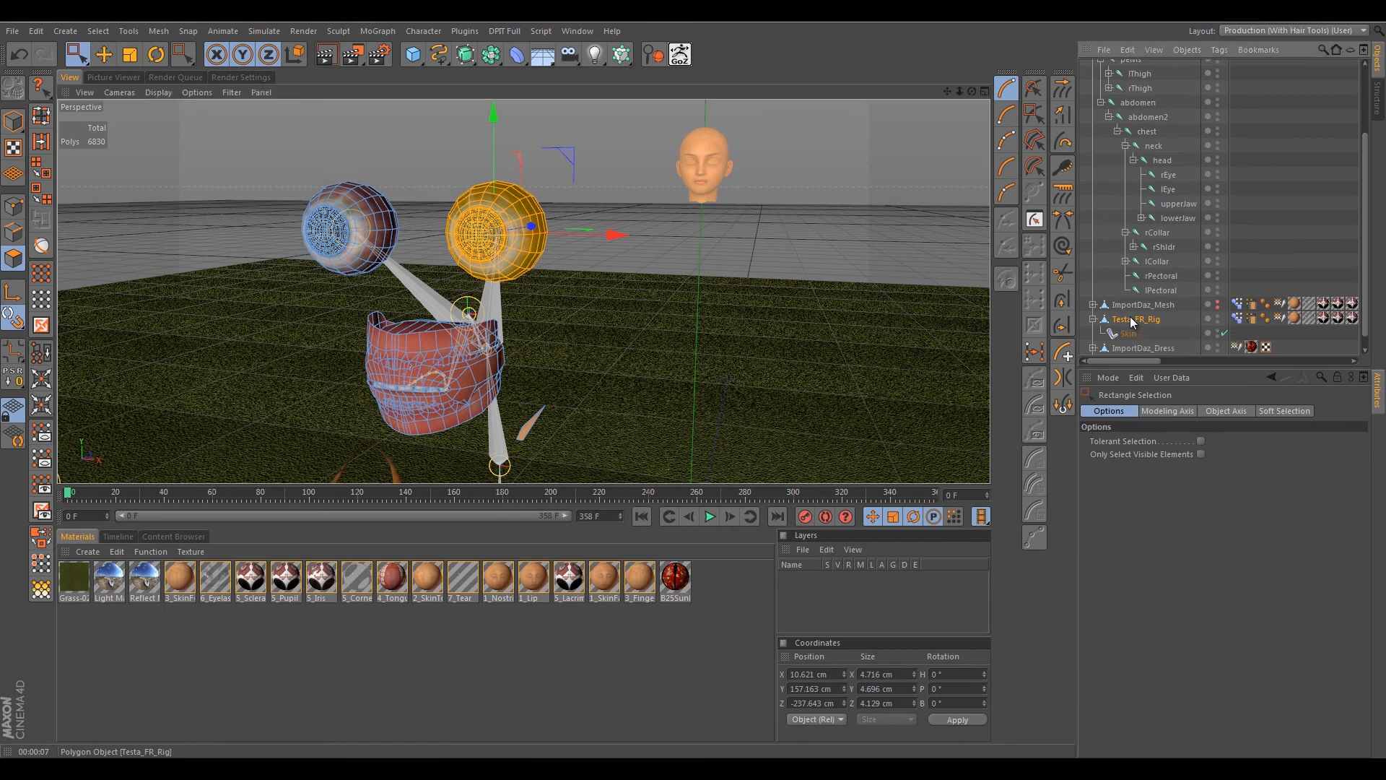
{"action": "scroll", "coordinate": [1142, 323], "scroll_direction": "up", "scroll_amount": 2}
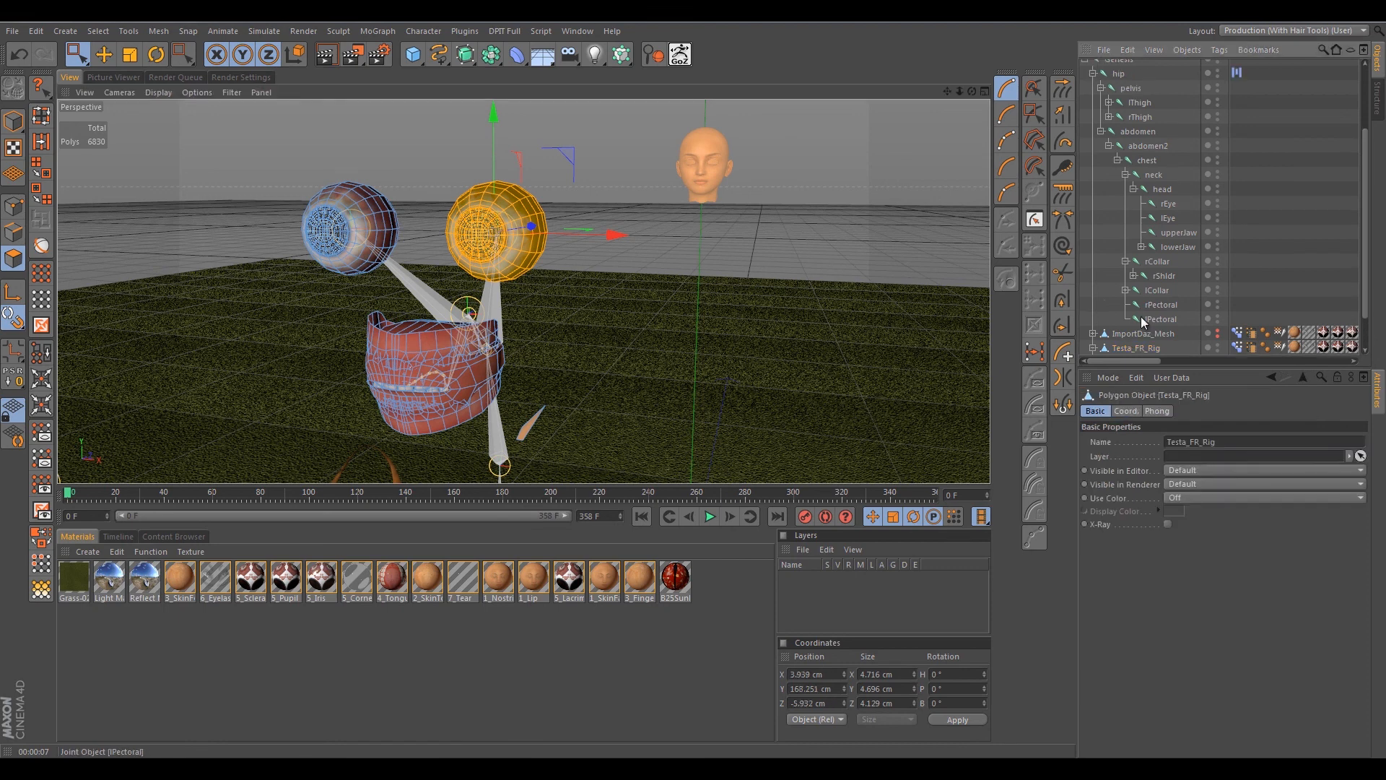
{"action": "scroll", "coordinate": [1143, 203], "scroll_direction": "up", "scroll_amount": 5}
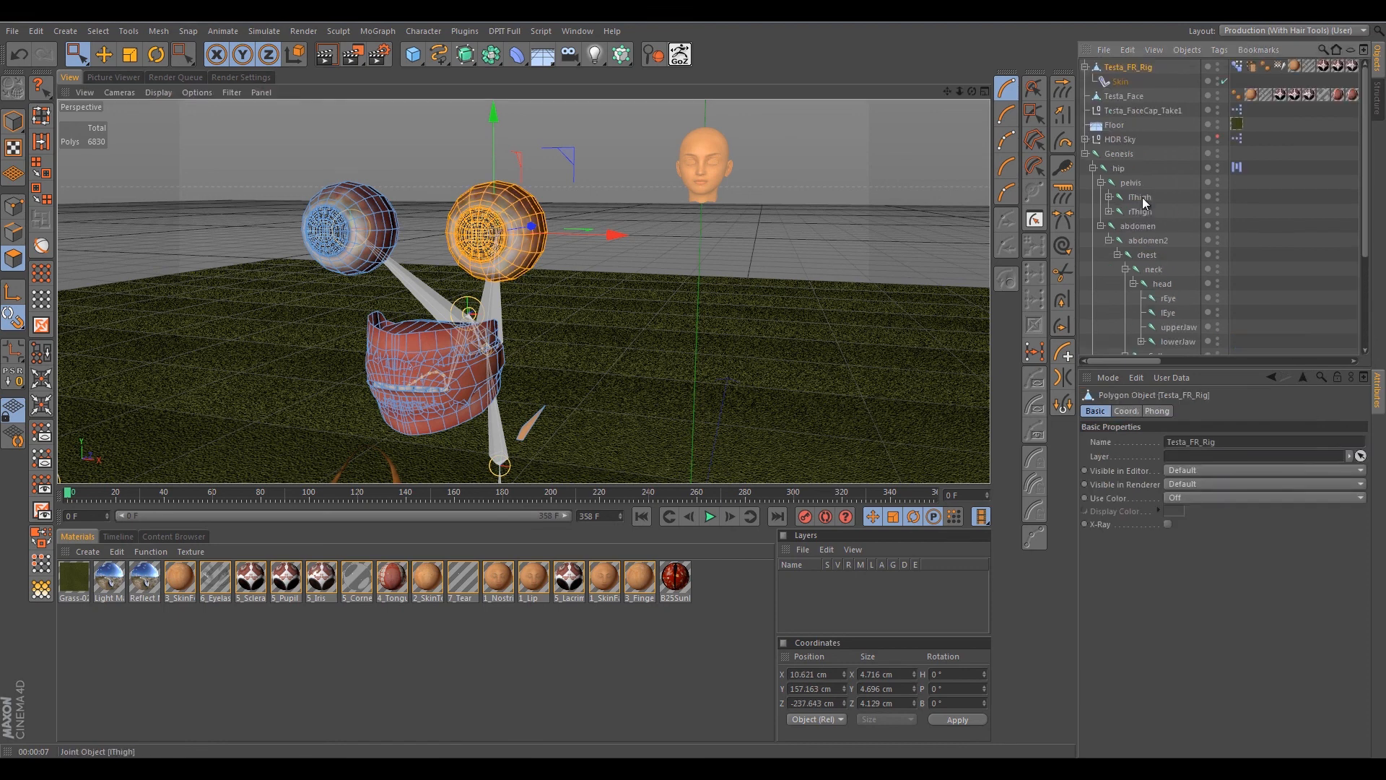
{"action": "left_click", "coordinate": [1130, 83]}
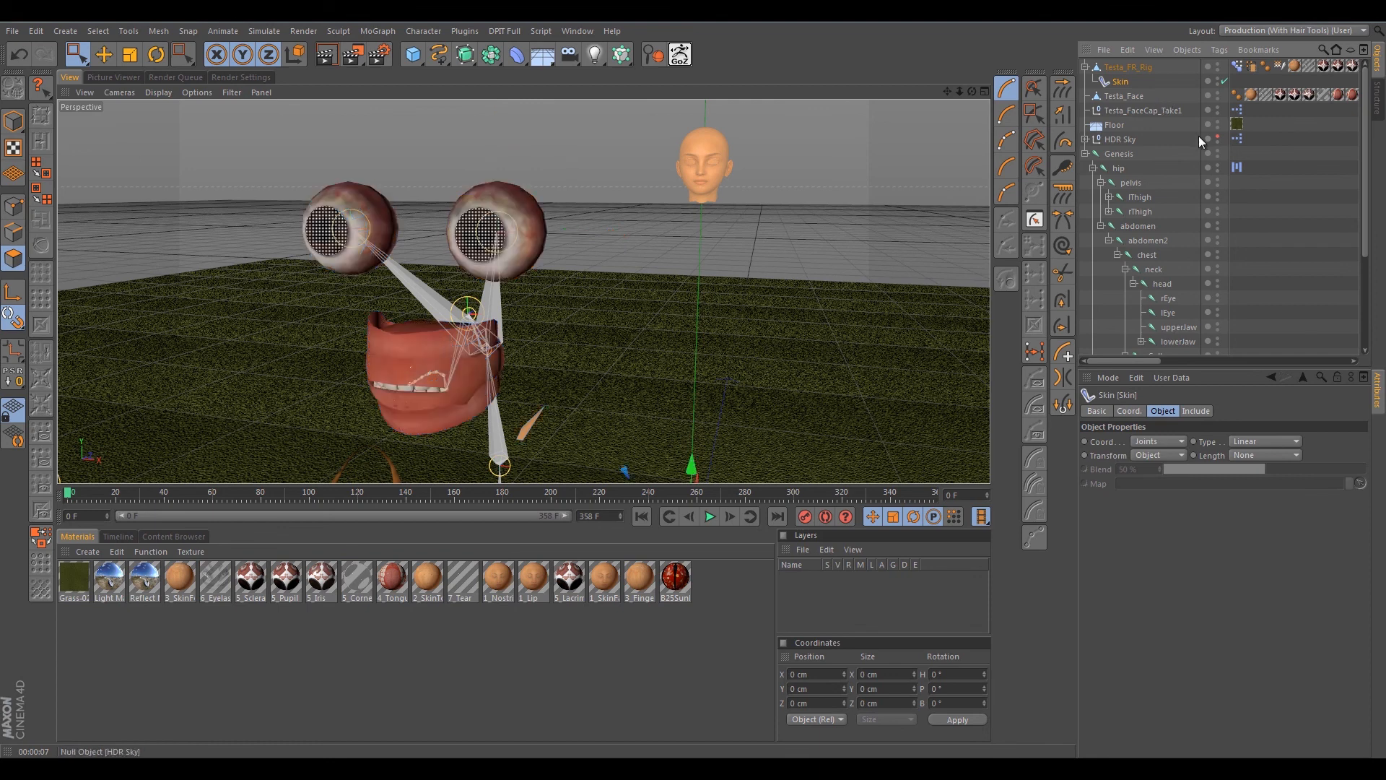
{"action": "key", "text": "Delete"}
{"action": "left_click", "coordinate": [1121, 66]}
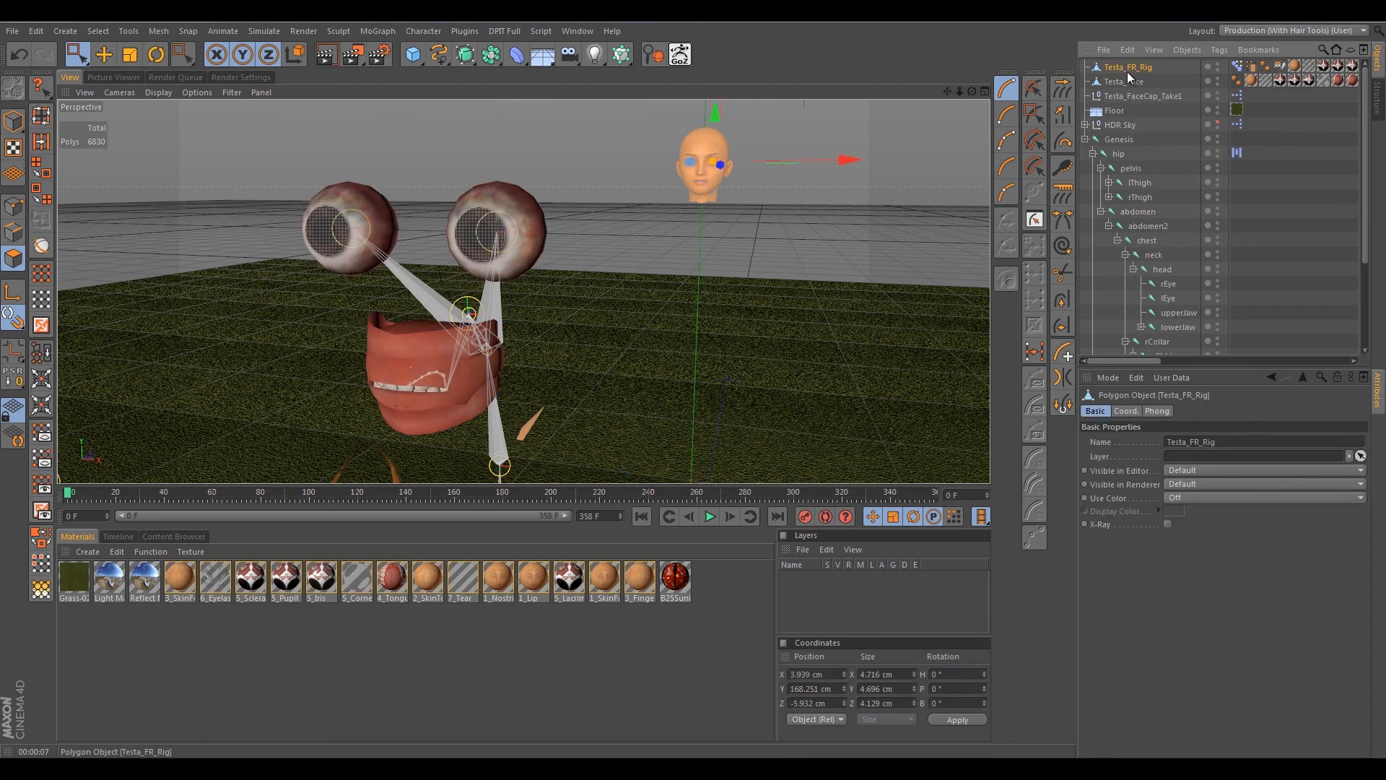
{"action": "scroll", "coordinate": [725, 147], "scroll_direction": "up", "scroll_amount": 10}
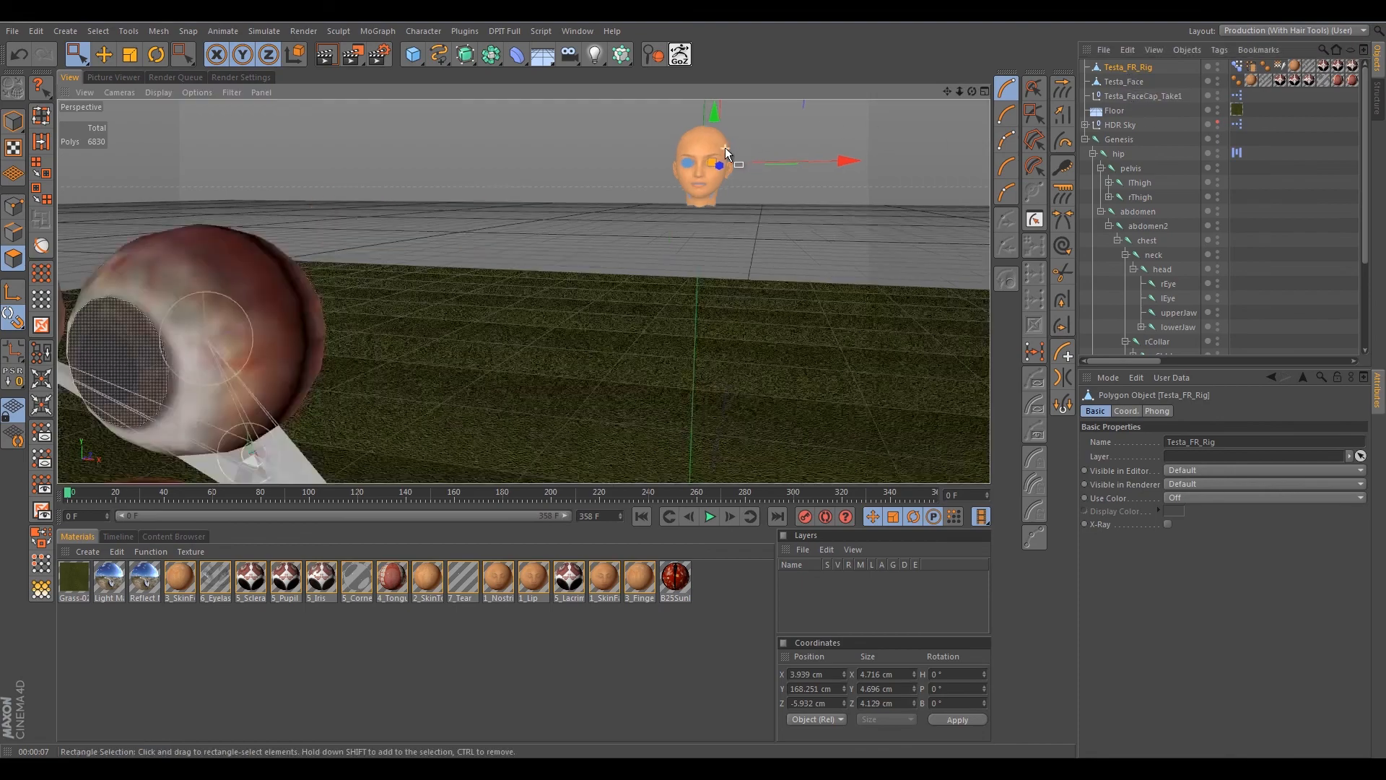
{"action": "scroll", "coordinate": [731, 188], "scroll_direction": "up", "scroll_amount": 2}
{"action": "middle_click_drag", "start_coordinate": [742, 185], "coordinate": [730, 289], "text": "alt"}
{"action": "scroll", "coordinate": [730, 282], "scroll_direction": "up", "scroll_amount": 2}
{"action": "scroll", "coordinate": [730, 282], "scroll_direction": "up", "scroll_amount": 2}
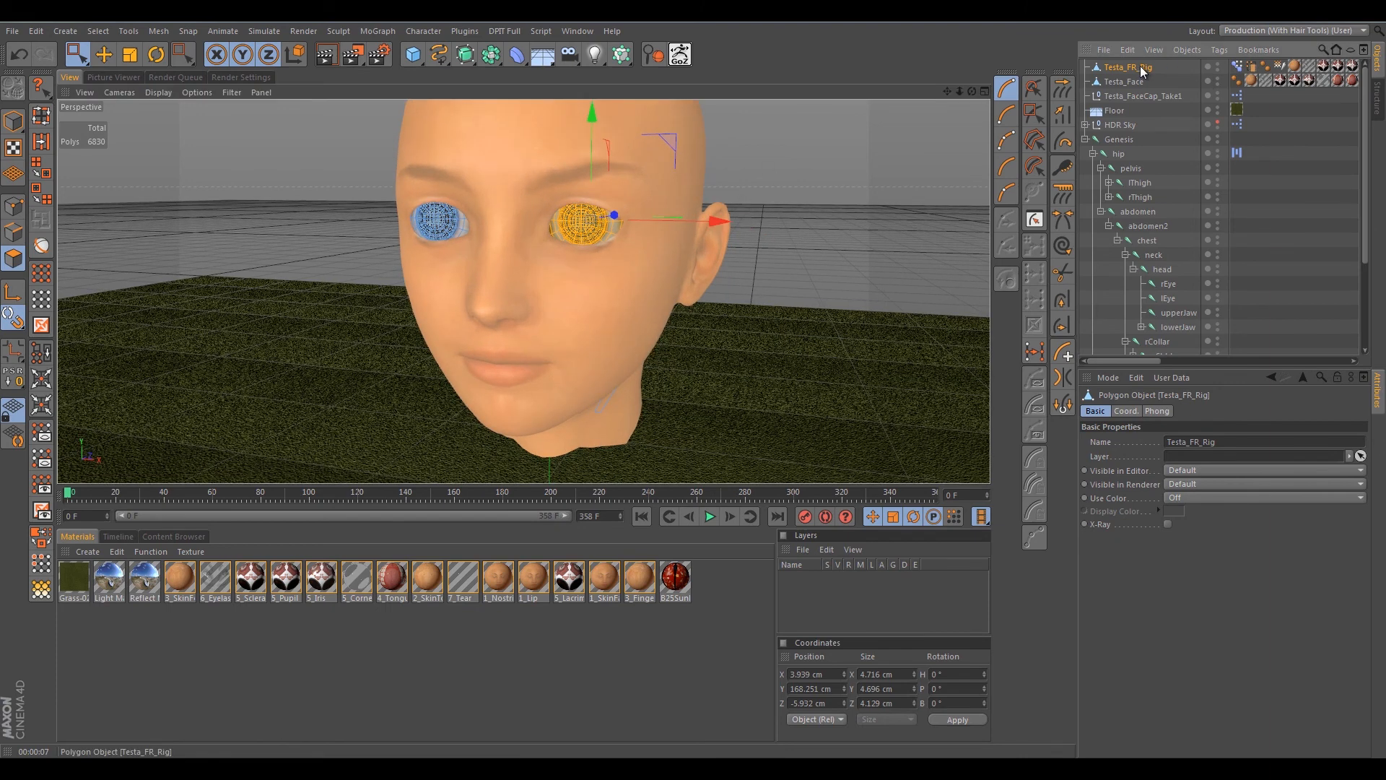
Delete the Pose Morph, Point Cache and Weight tags from Testa_FR_Rig.
{"action": "mouse_move", "coordinate": [1145, 361]}
{"action": "left_mouse_down"}
{"action": "mouse_move", "coordinate": [1279, 369]}
{"action": "mouse_move", "coordinate": [1141, 367]}
{"action": "left_mouse_up"}
{"action": "left_click", "coordinate": [1236, 66]}
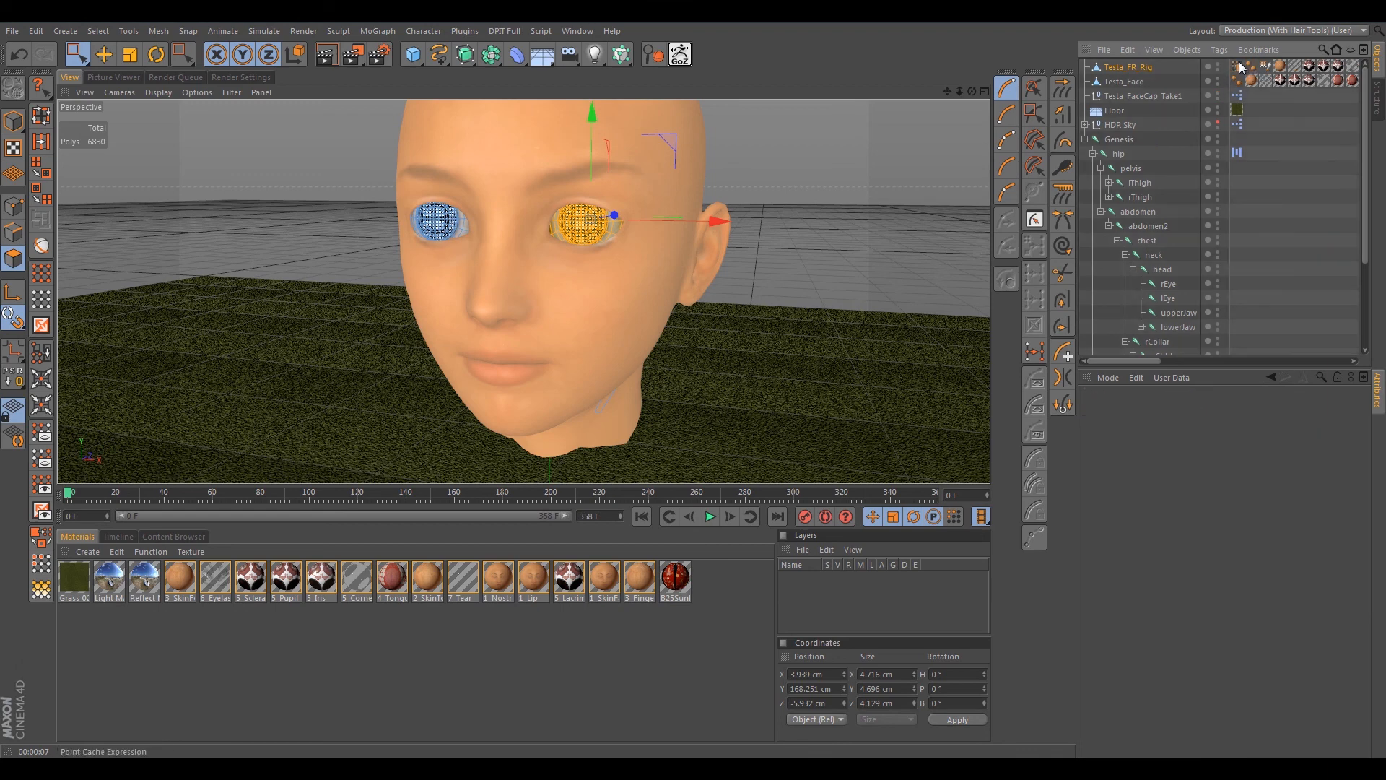
{"action": "key", "text": "Delete"}
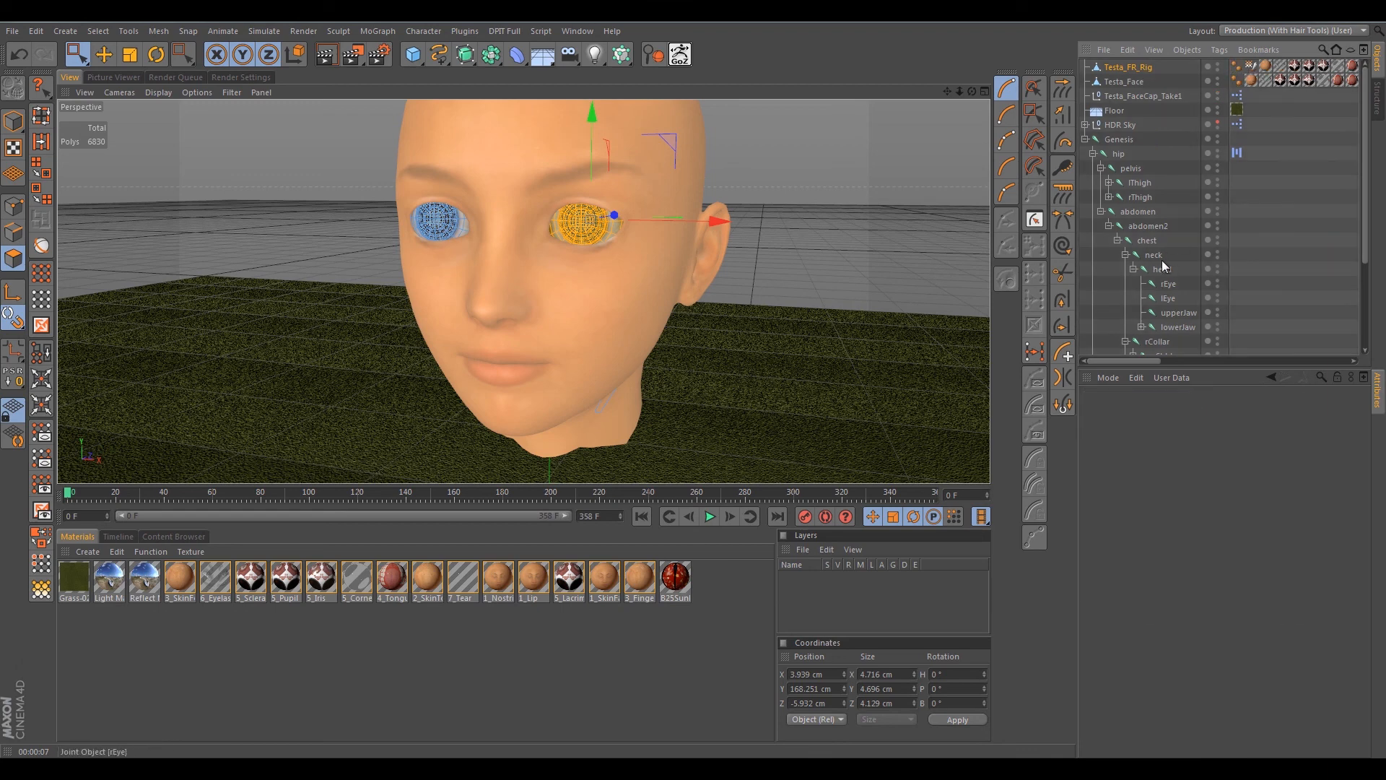
{"action": "left_click", "coordinate": [1250, 66]}
{"action": "key", "text": "Delete"}
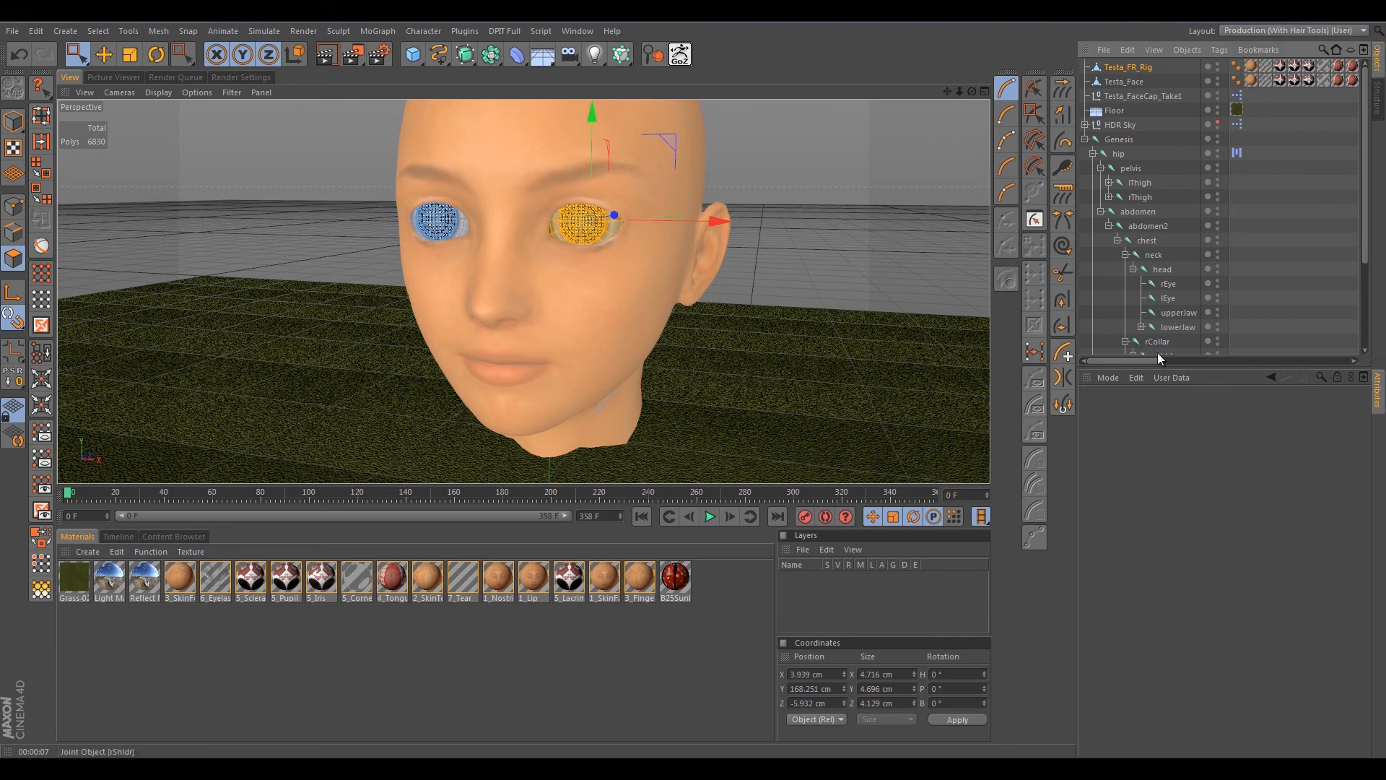
{"action": "mouse_move", "coordinate": [1150, 358]}
{"action": "left_mouse_down"}
{"action": "mouse_move", "coordinate": [1349, 358]}
{"action": "mouse_move", "coordinate": [1128, 361]}
{"action": "left_mouse_up"}
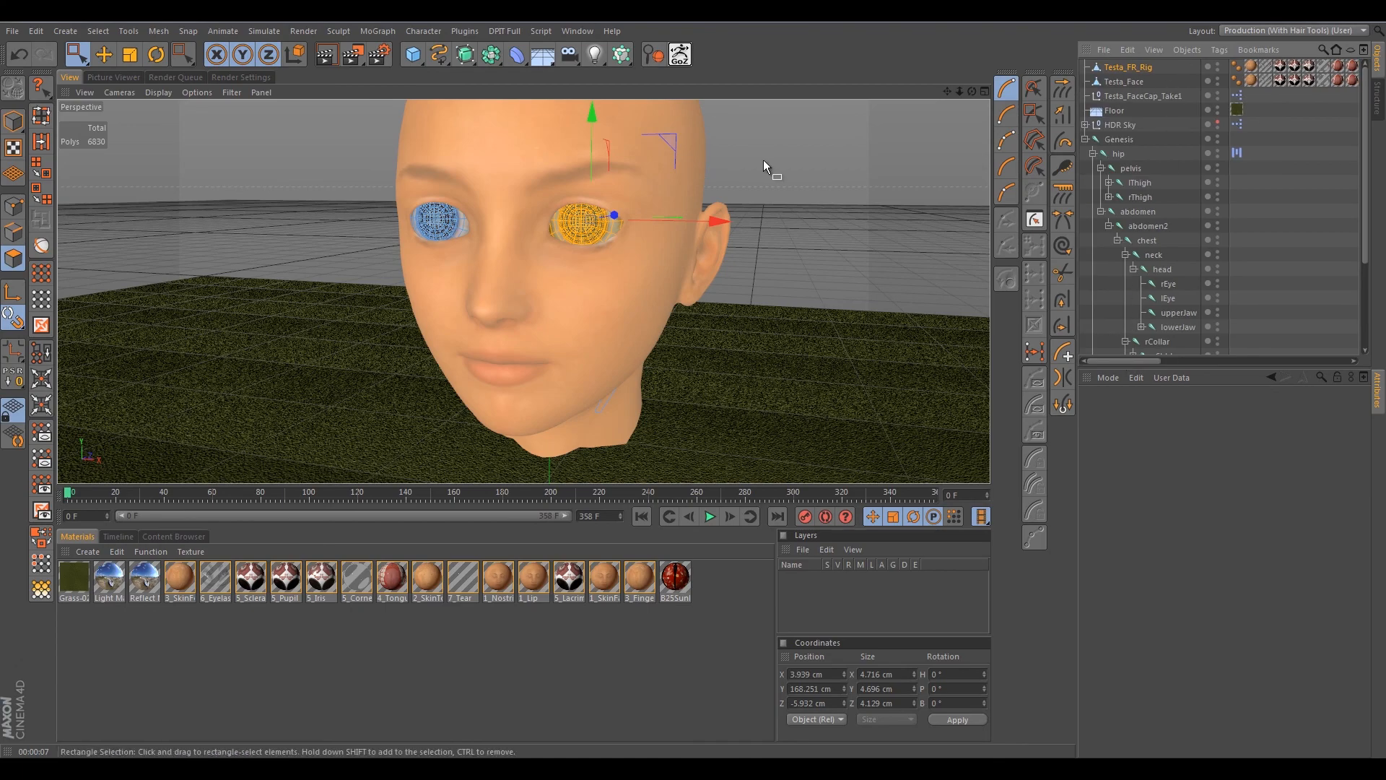
{"action": "scroll", "coordinate": [764, 159], "scroll_direction": "down", "scroll_amount": 5}
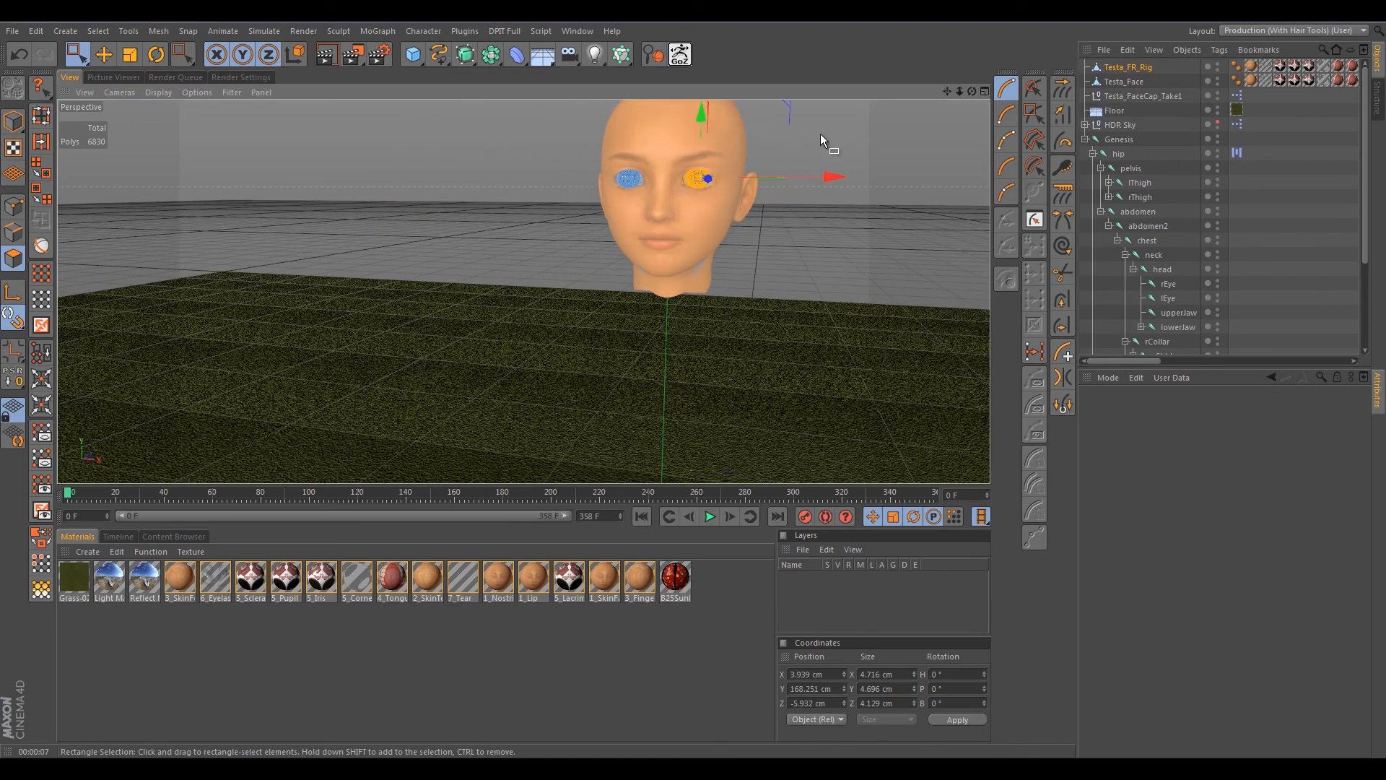
{"action": "middle_click_drag", "start_coordinate": [801, 170], "coordinate": [758, 205], "text": "alt"}
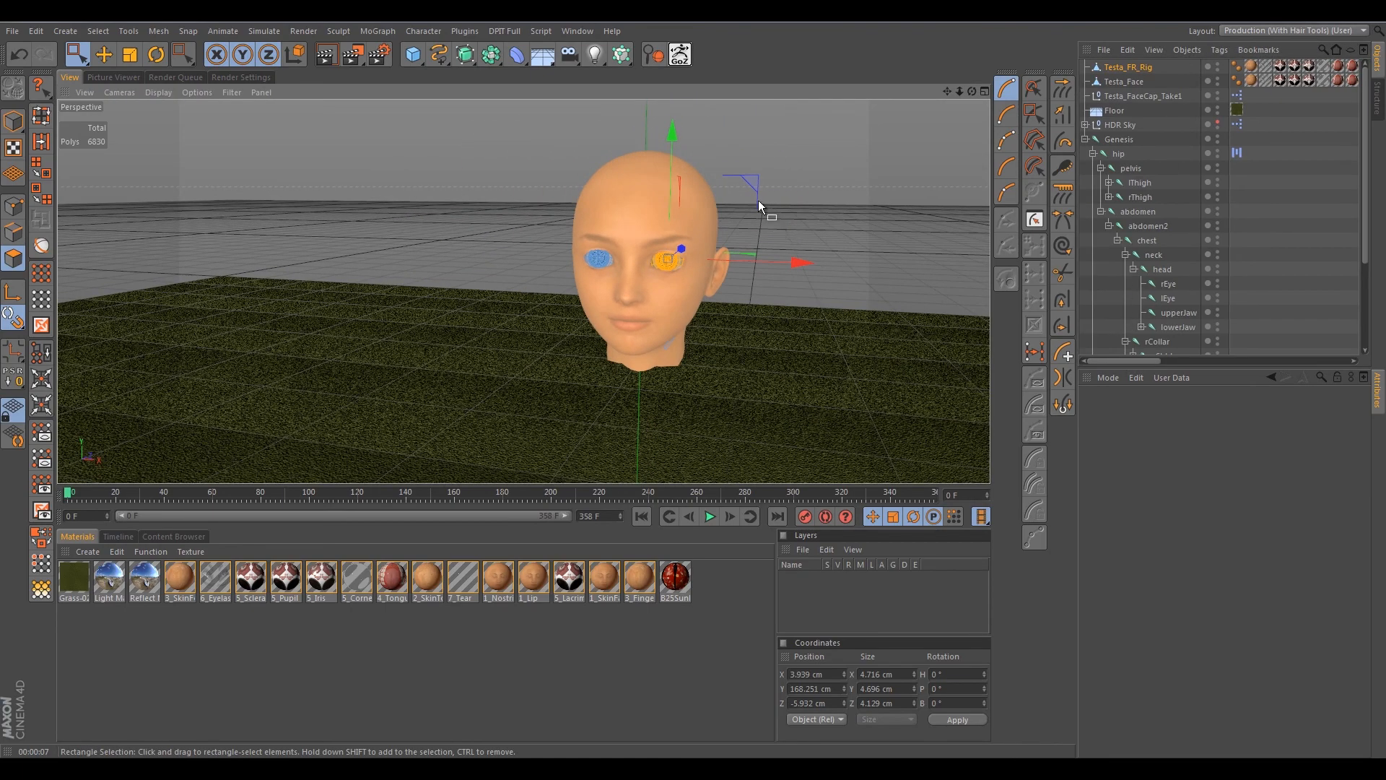
Invert the polygon selection on Testa_FR_Rig and delete the visible polygons outside the character's left eyeball.
{"action": "left_click_drag", "start_coordinate": [712, 136], "coordinate": [770, 101], "text": "alt"}
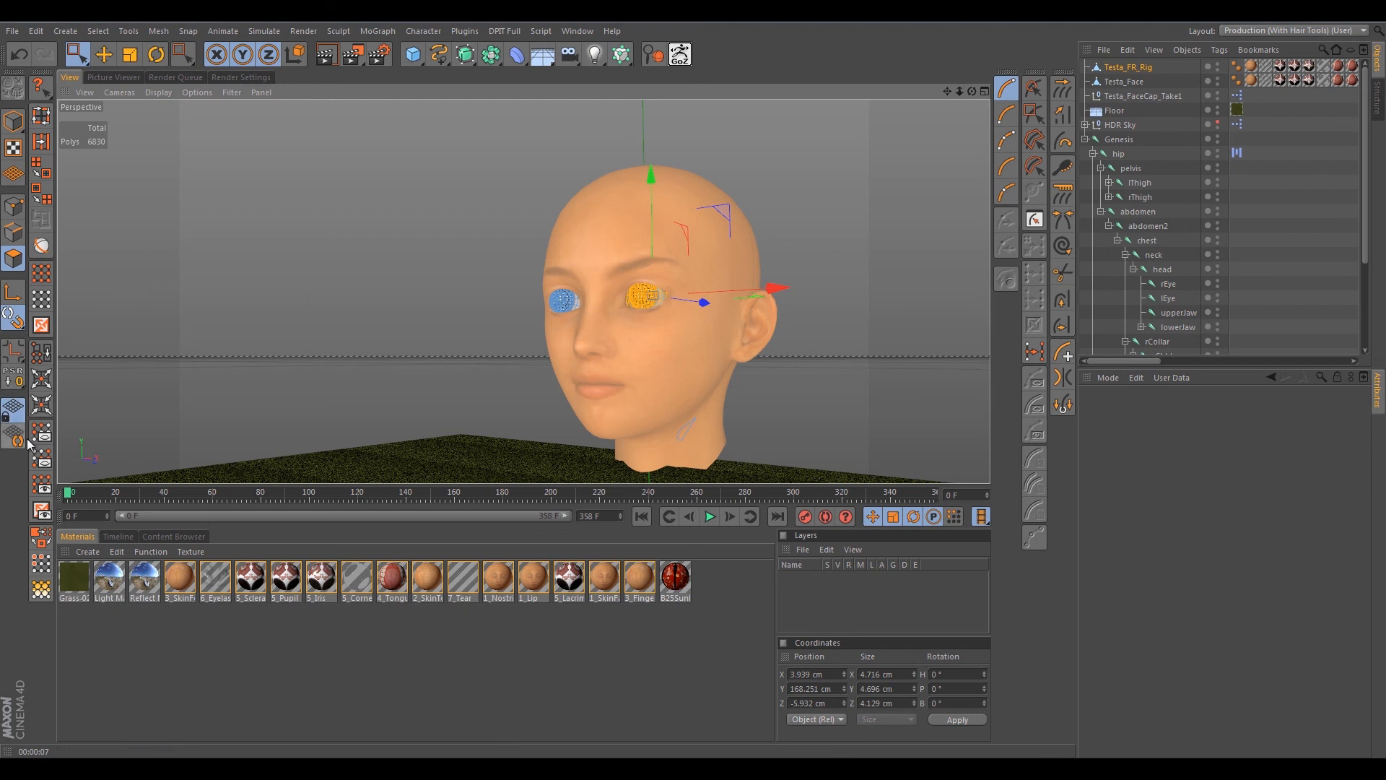
{"action": "left_click", "coordinate": [42, 325]}
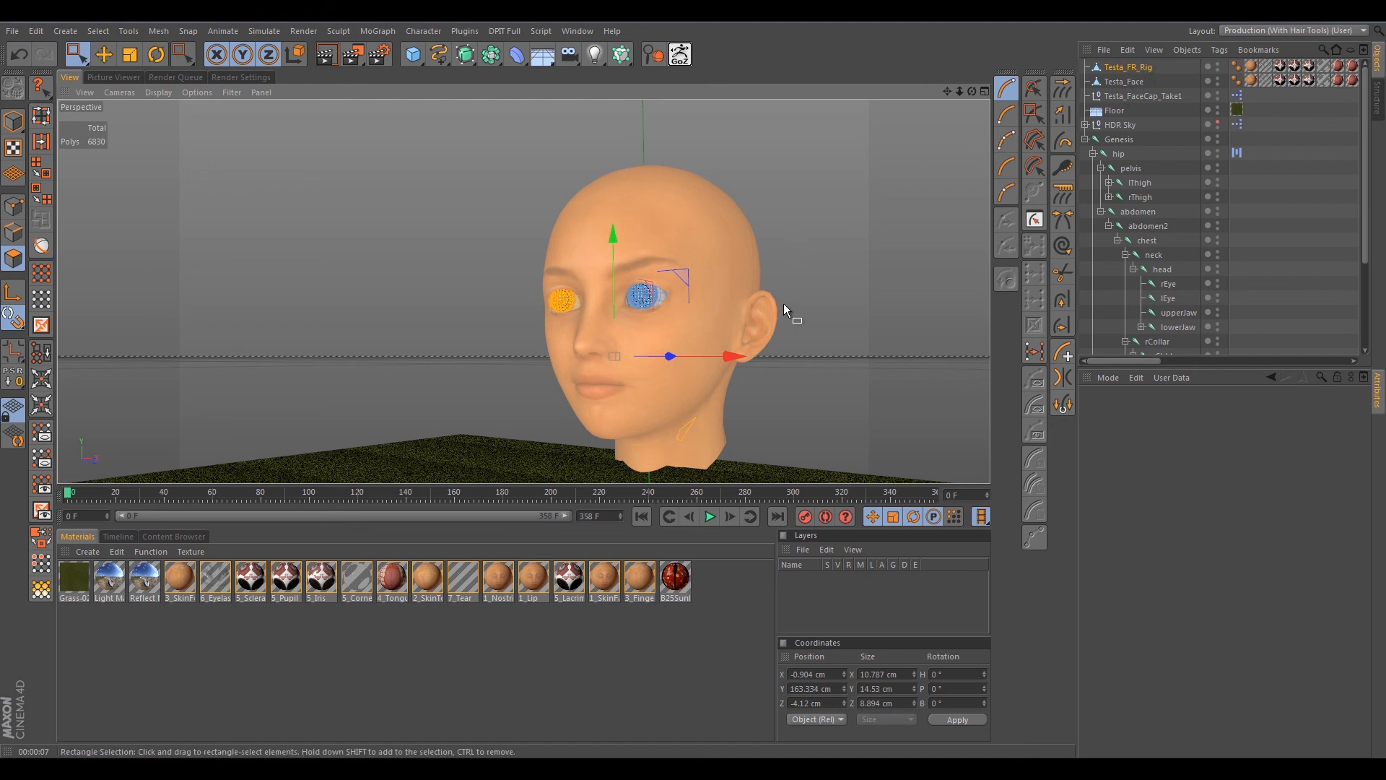
{"action": "key", "text": "Delete"}
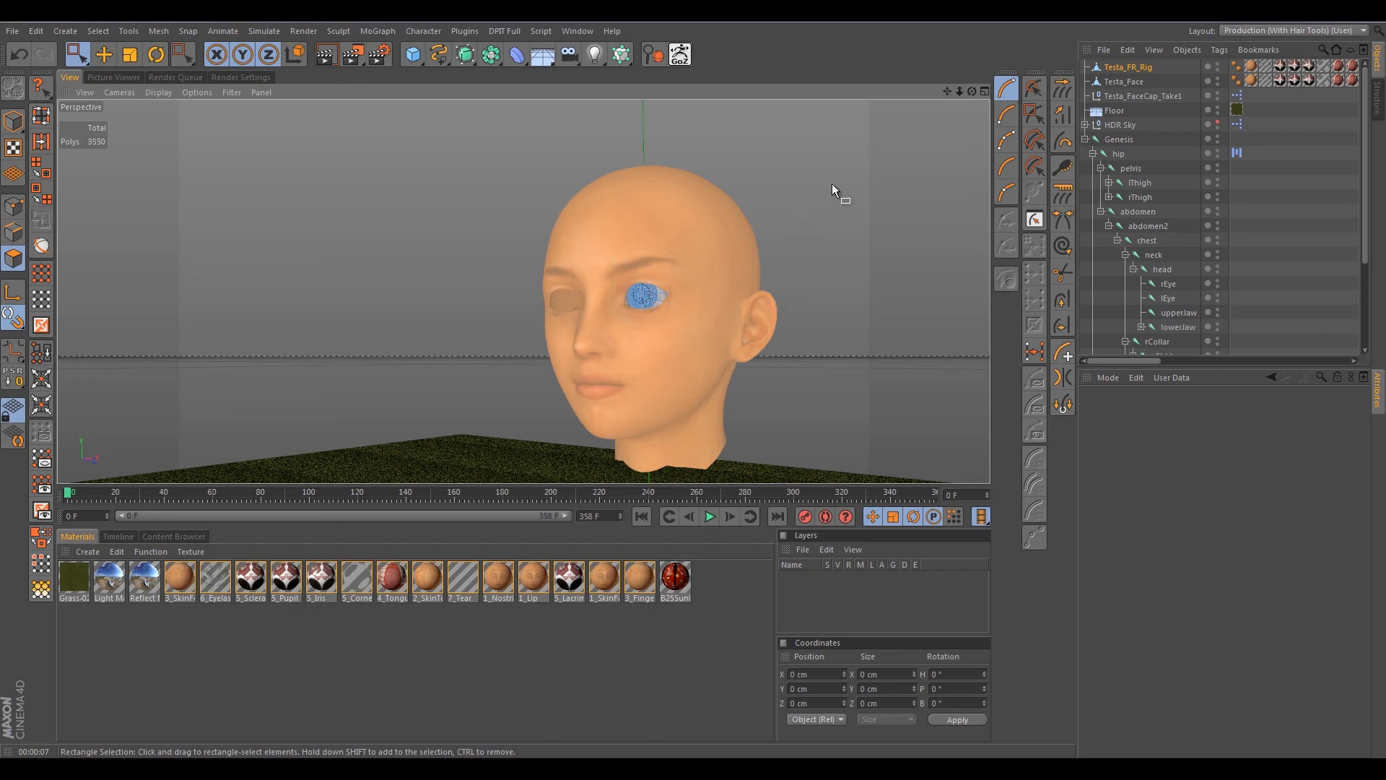
Hide Testa_Face and select all polygons of the left eyeball still shown in Testa_FR_Rig.
{"action": "left_click_drag", "start_coordinate": [496, 157], "coordinate": [661, 178], "text": "alt"}
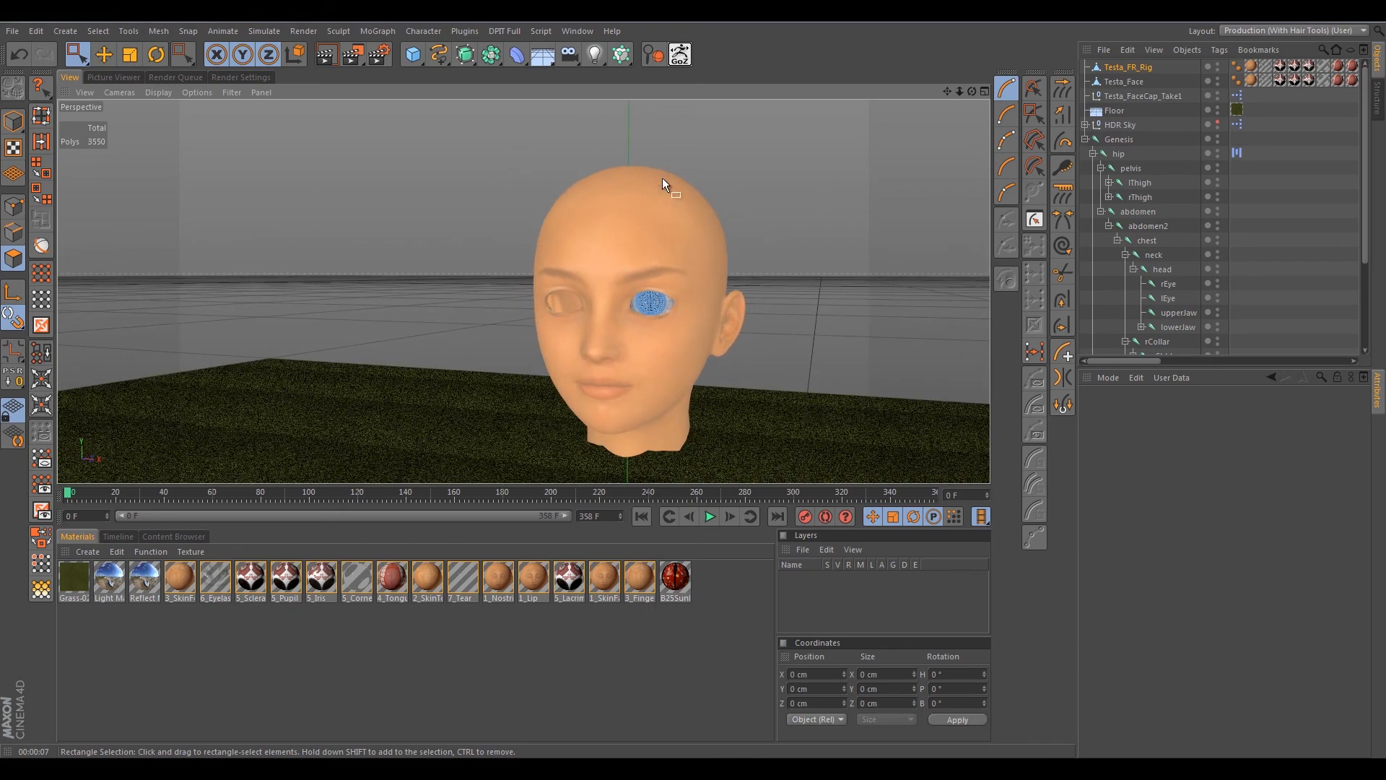
{"action": "left_click", "coordinate": [1217, 78]}
{"action": "scroll", "coordinate": [716, 280], "scroll_direction": "up", "scroll_amount": 4}
{"action": "scroll", "coordinate": [651, 321], "scroll_direction": "up", "scroll_amount": 1}
{"action": "left_click", "coordinate": [1131, 67]}
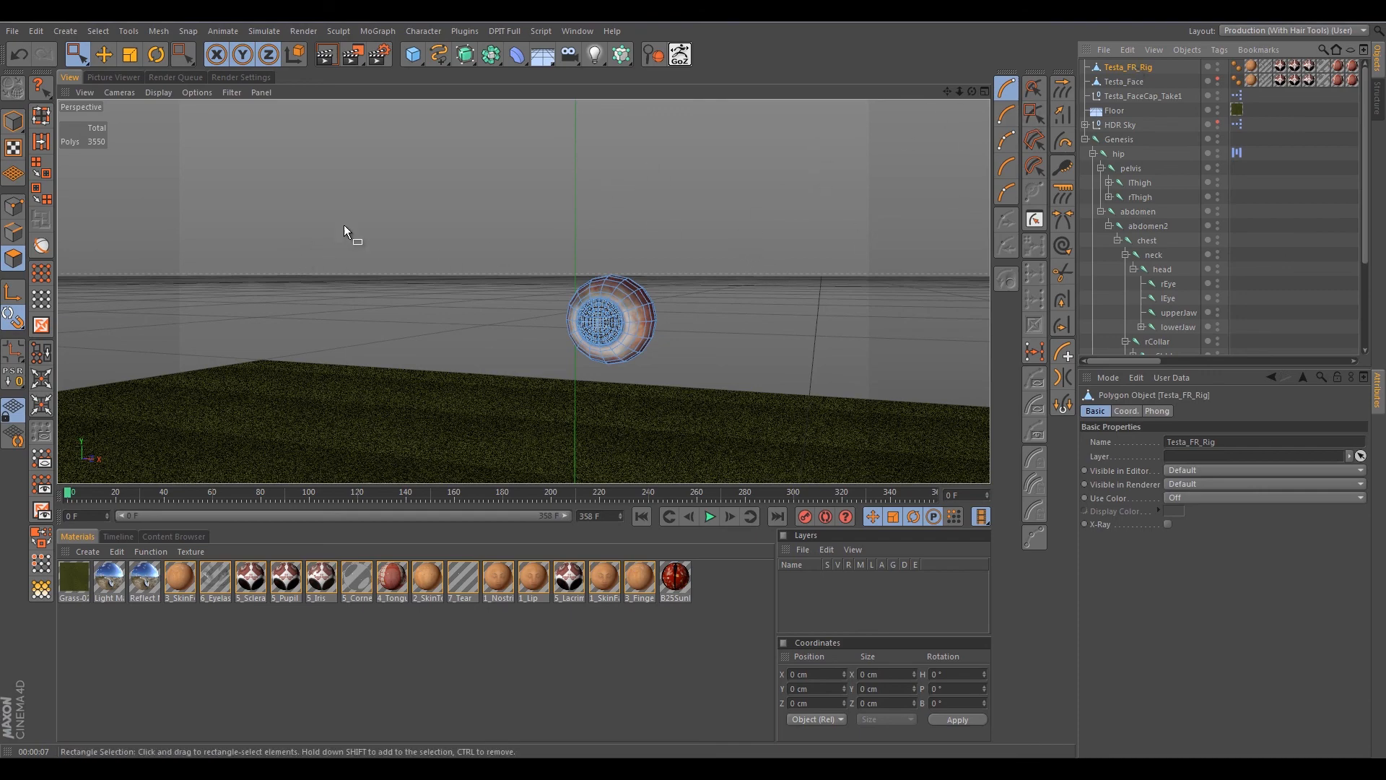
{"action": "left_click_drag", "start_coordinate": [469, 236], "coordinate": [746, 410], "text": "alt"}
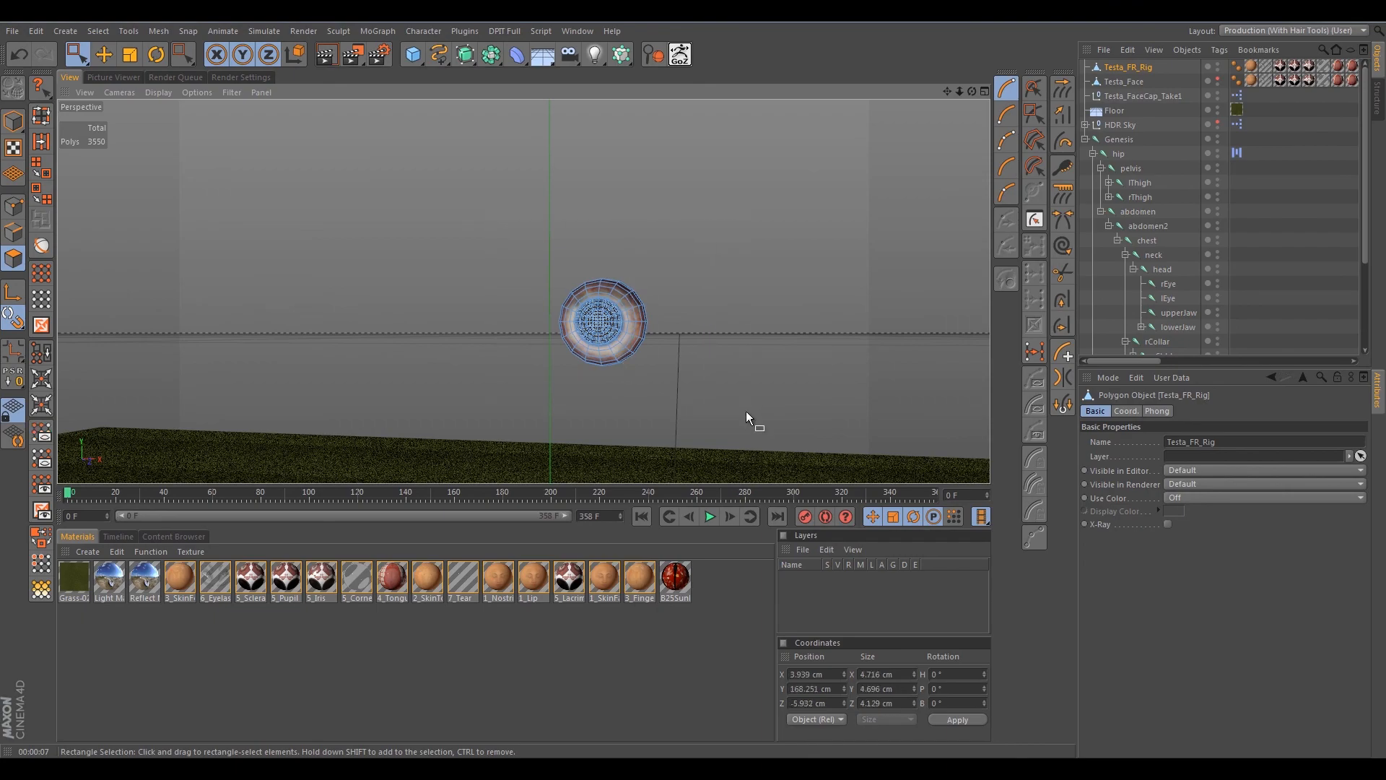
{"action": "left_click_drag", "start_coordinate": [638, 194], "coordinate": [133, 426], "text": "alt"}
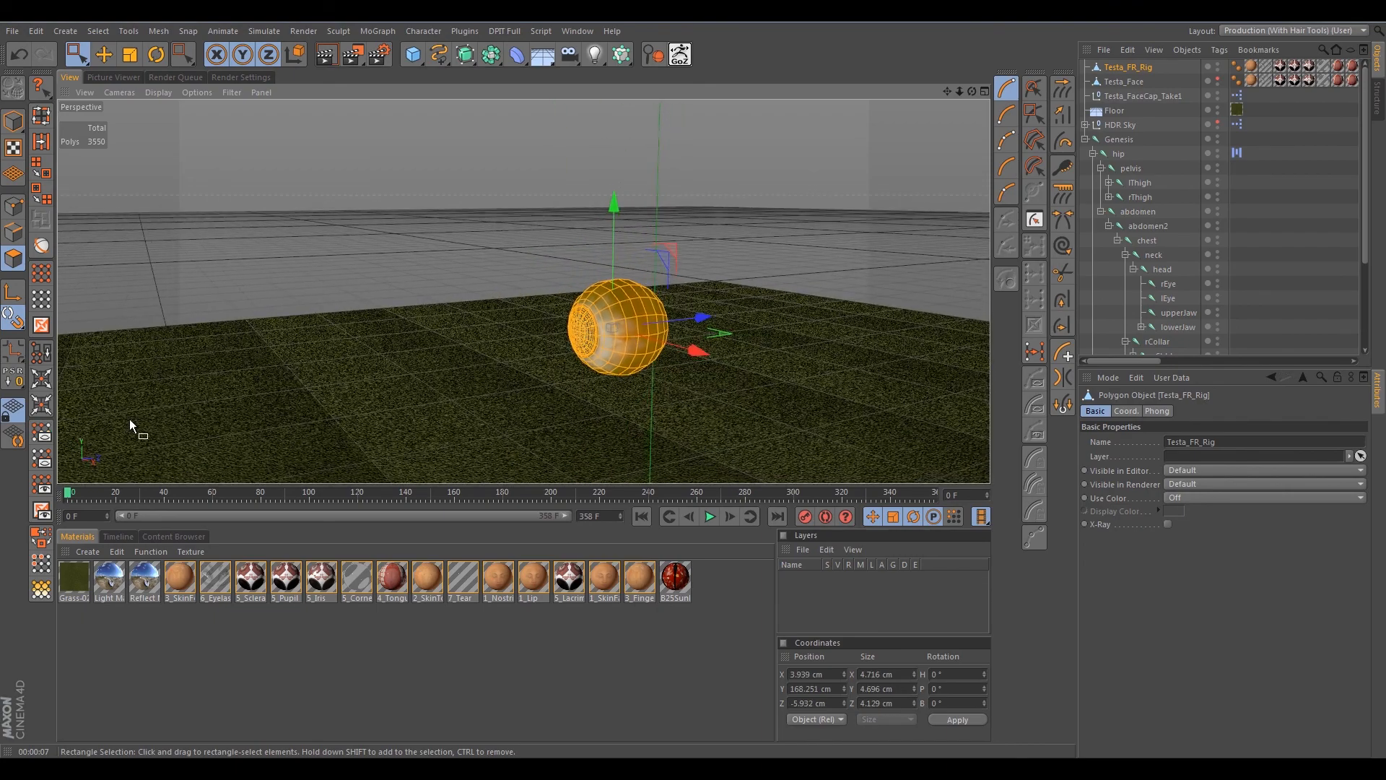
Unhide the hidden polygons of Testa_FR_Rig, then invert the selection and delete the head geometry around the left eyeball.
{"action": "left_click", "coordinate": [37, 482]}
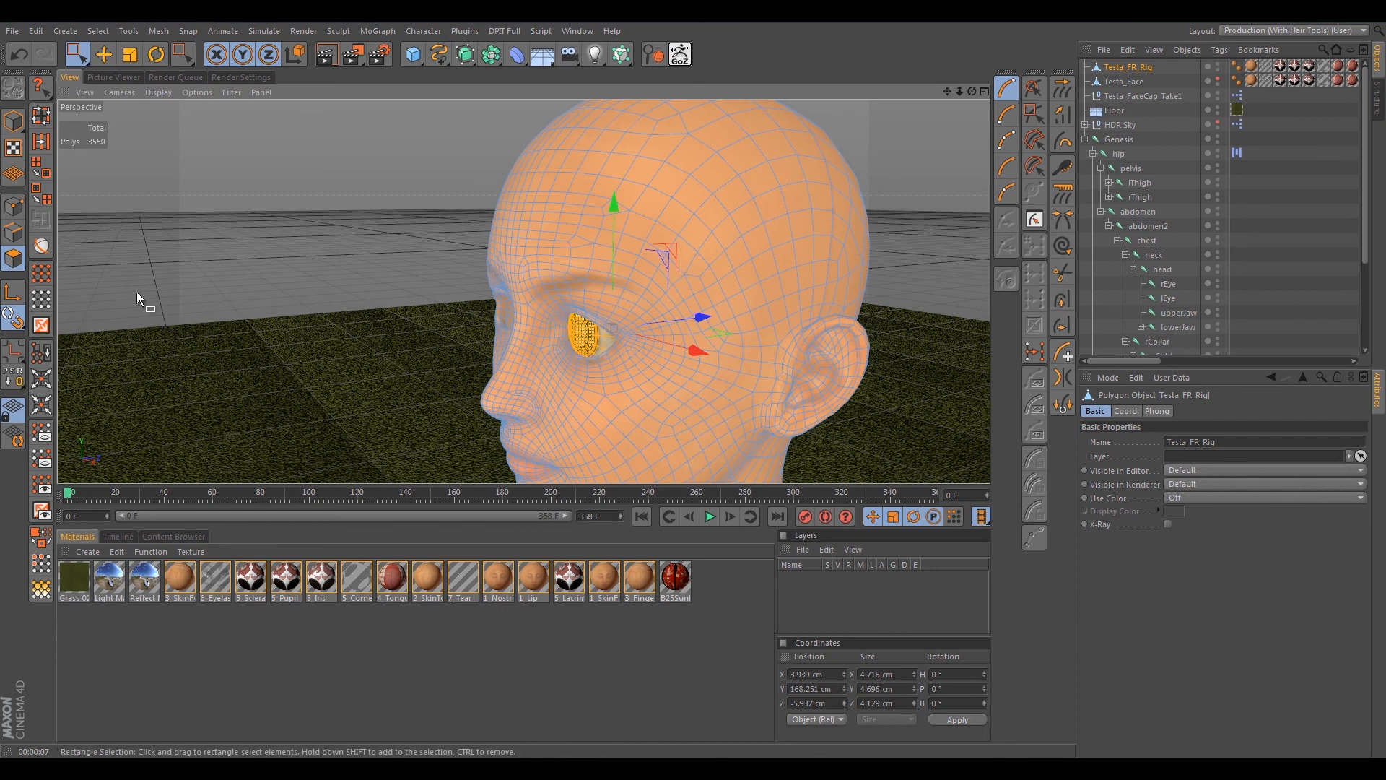
{"action": "left_click", "coordinate": [41, 324]}
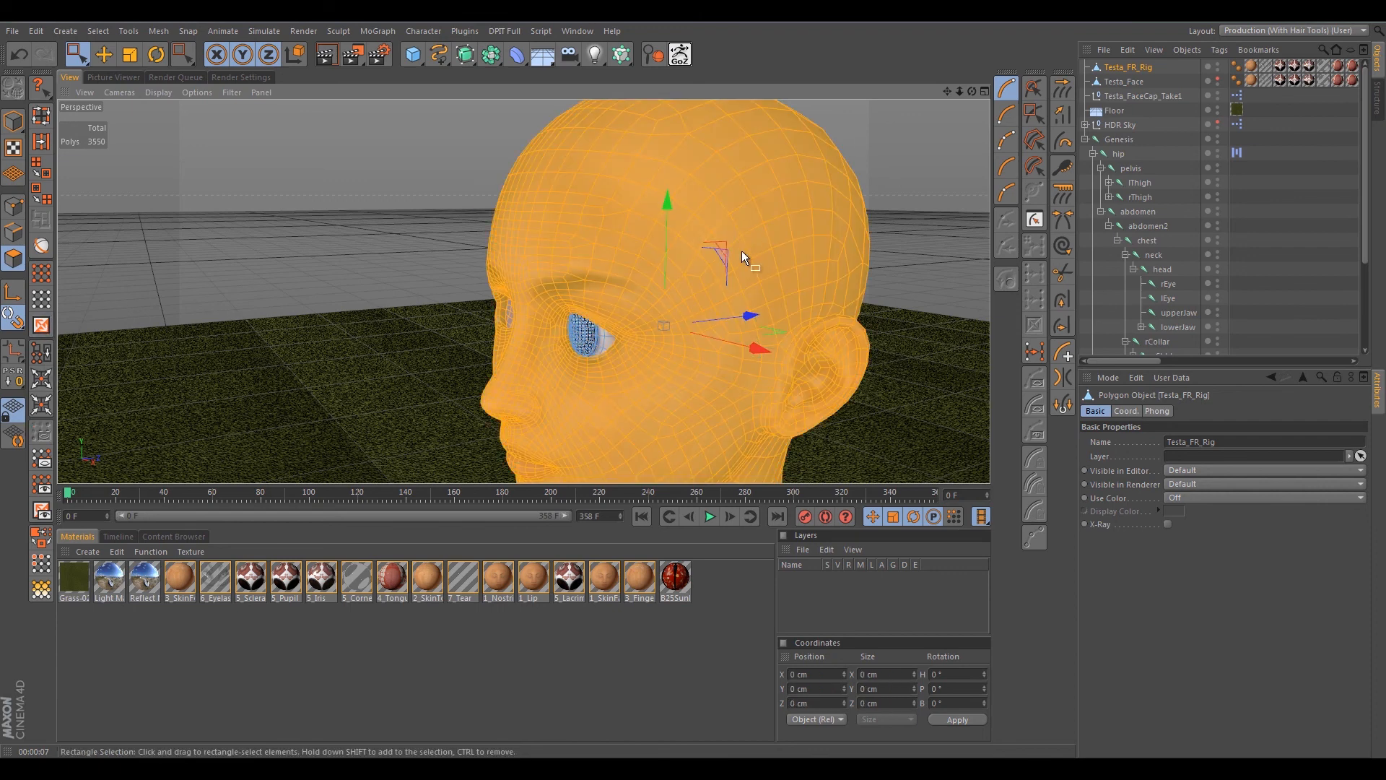
{"action": "key", "text": "Delete"}
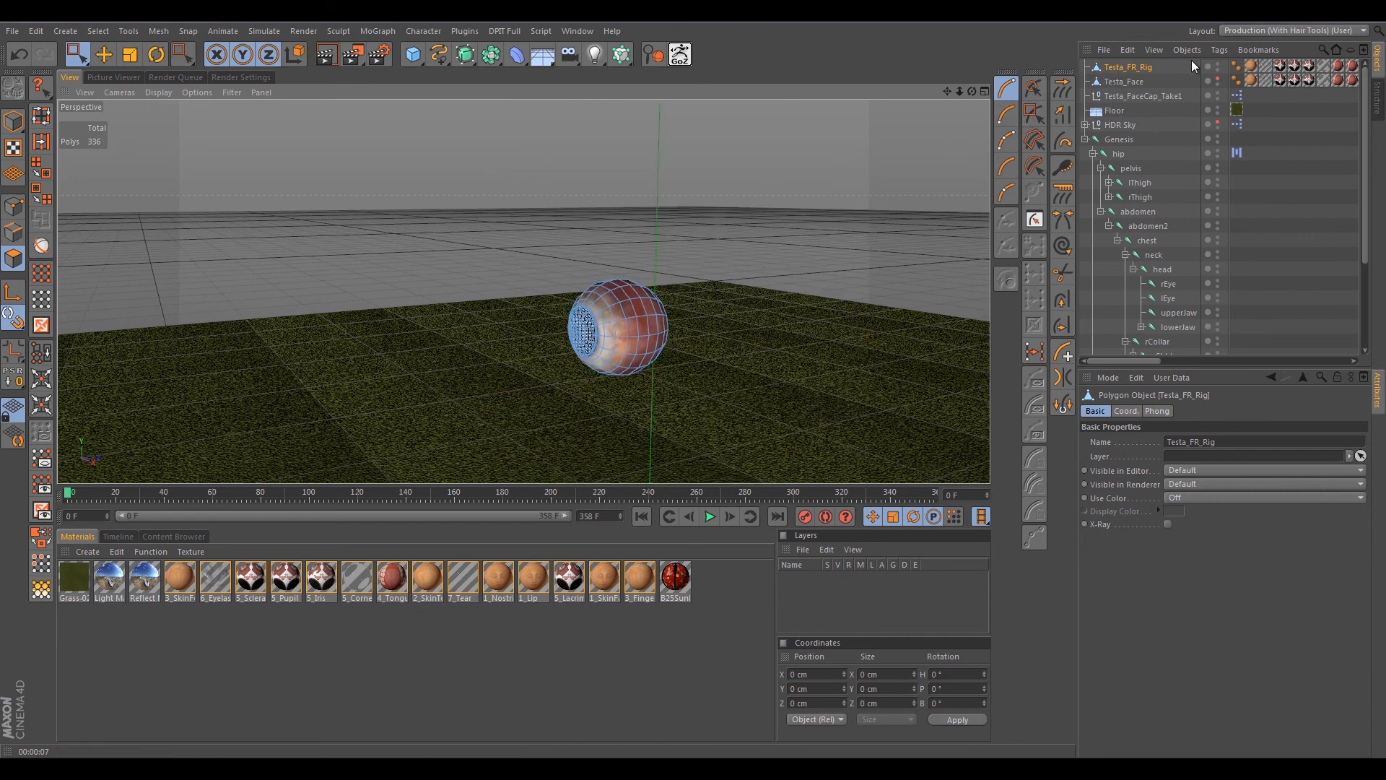
{"action": "double_click", "coordinate": [1218, 66]}
{"action": "left_click", "coordinate": [1218, 67]}
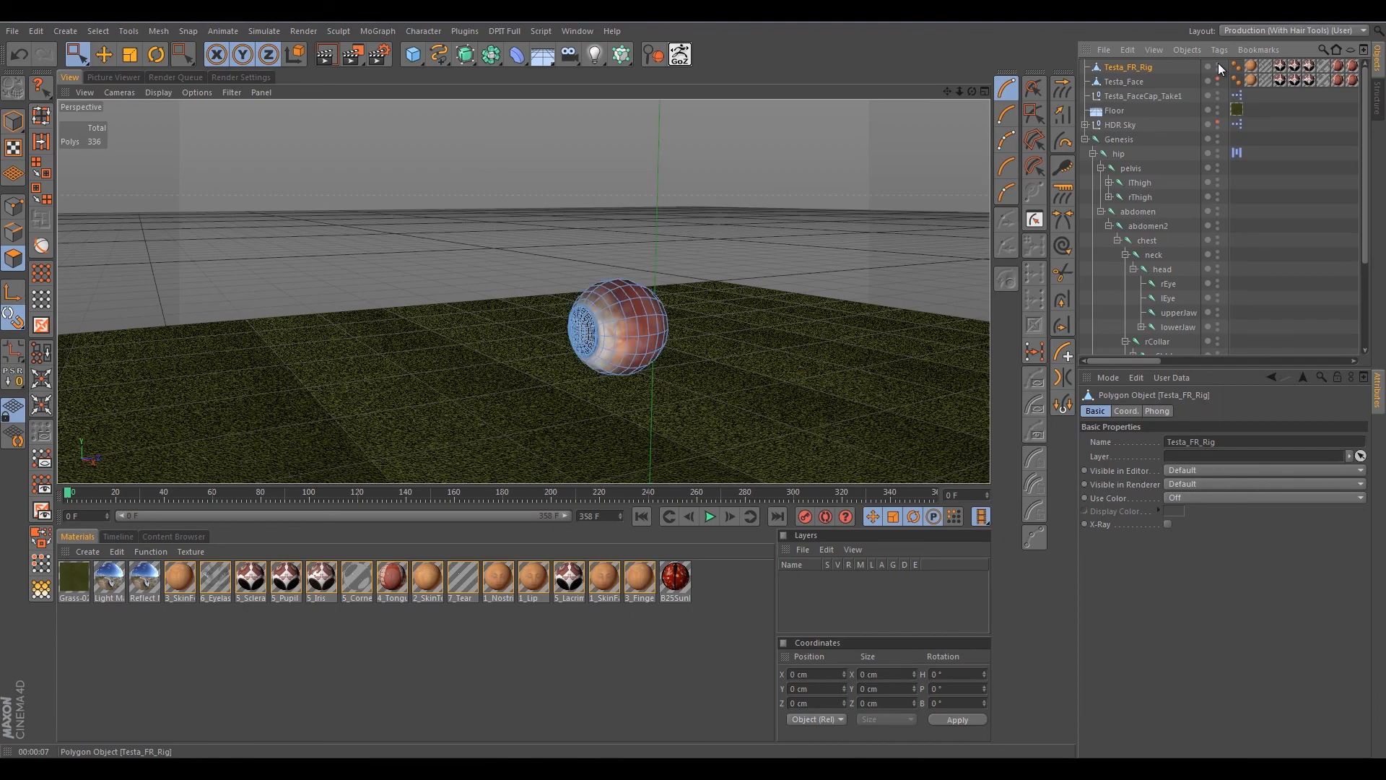
Rename the left eyeball mesh as Testa_L_Eye.
{"action": "left_click_drag", "start_coordinate": [556, 191], "coordinate": [657, 152], "text": "alt"}
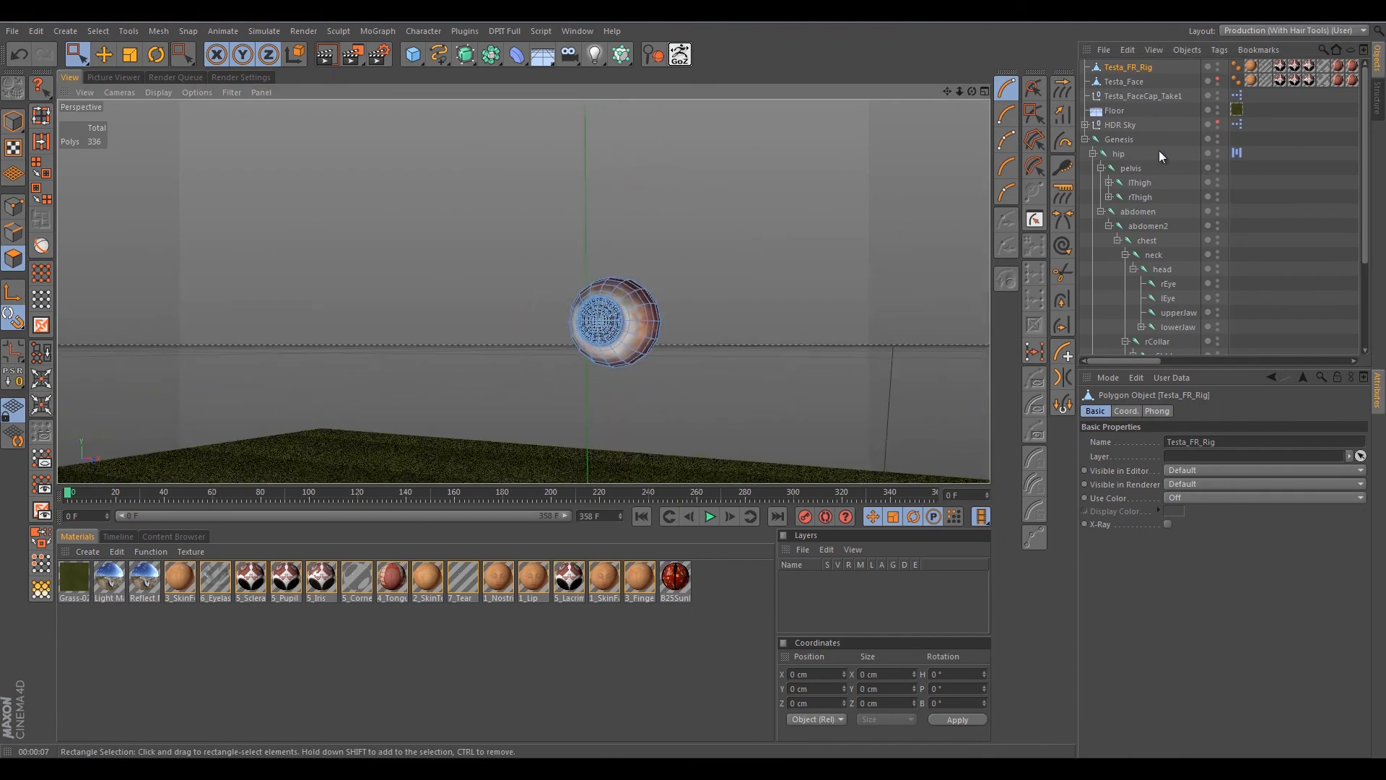
{"action": "double_click", "coordinate": [1139, 67]}
{"action": "left_click_drag", "start_coordinate": [1154, 67], "coordinate": [1138, 69]}
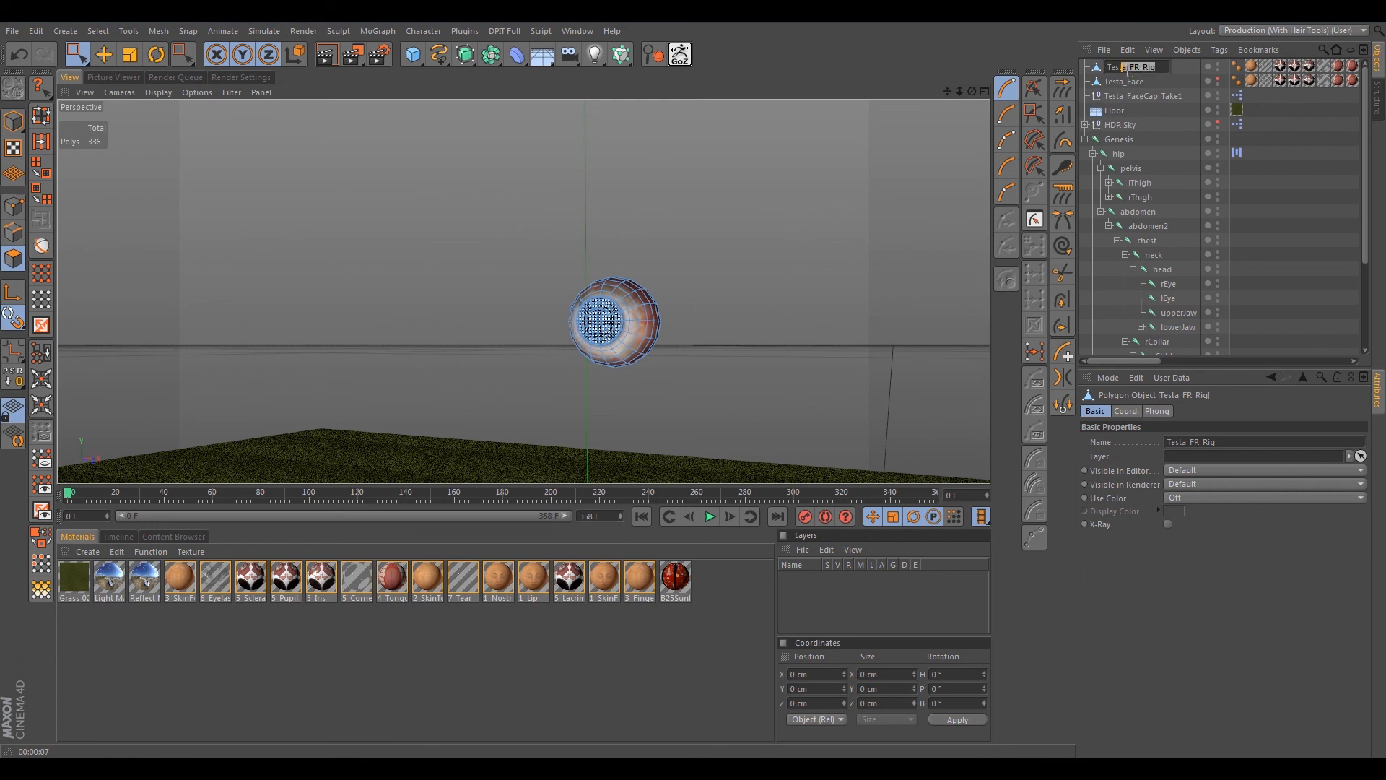
{"action": "key", "text": "BackSpace"}
{"action": "type", "text": "L_Eye"}
{"action": "left_click", "coordinate": [1098, 67]}
Make Testa_Face visible again in the viewport.
{"action": "scroll", "coordinate": [626, 227], "scroll_direction": "down", "scroll_amount": 2}
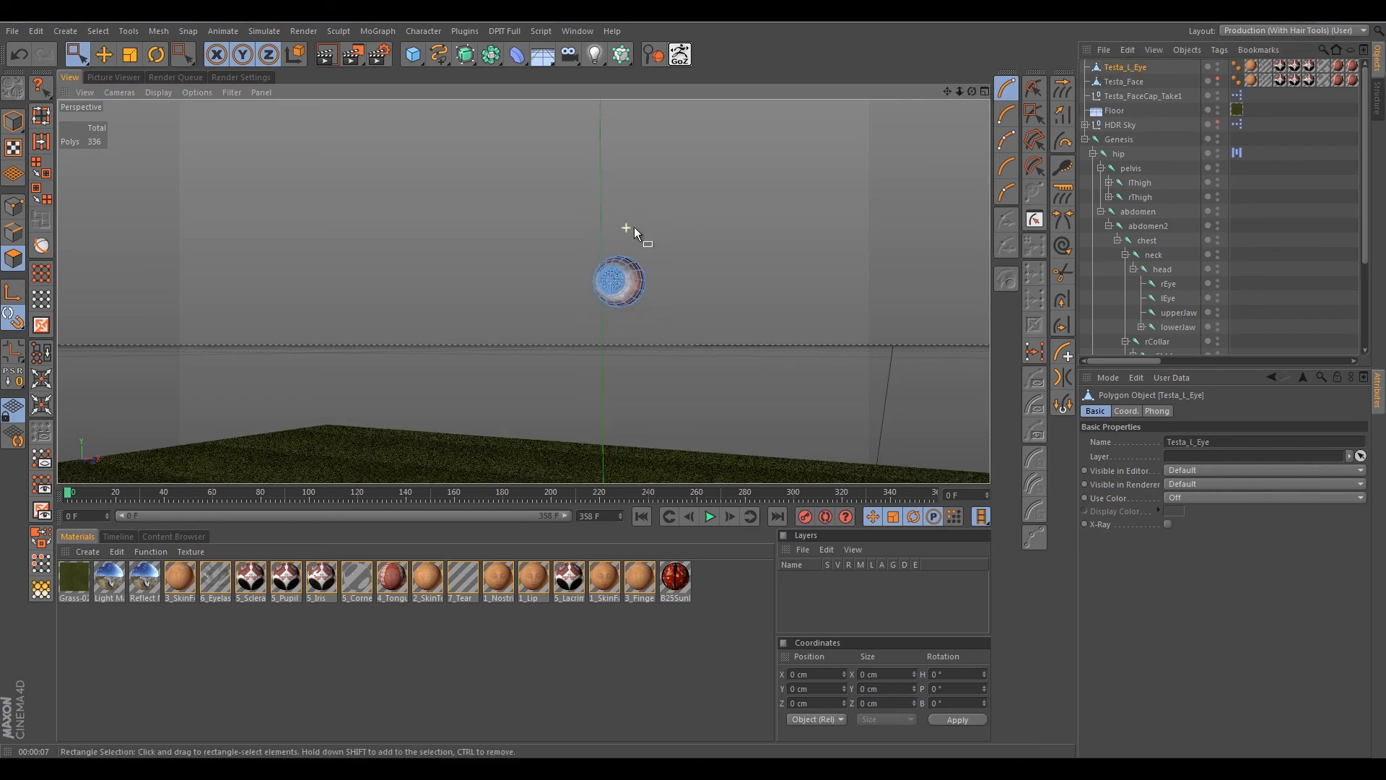
{"action": "left_click_drag", "start_coordinate": [679, 202], "coordinate": [685, 266], "text": "alt"}
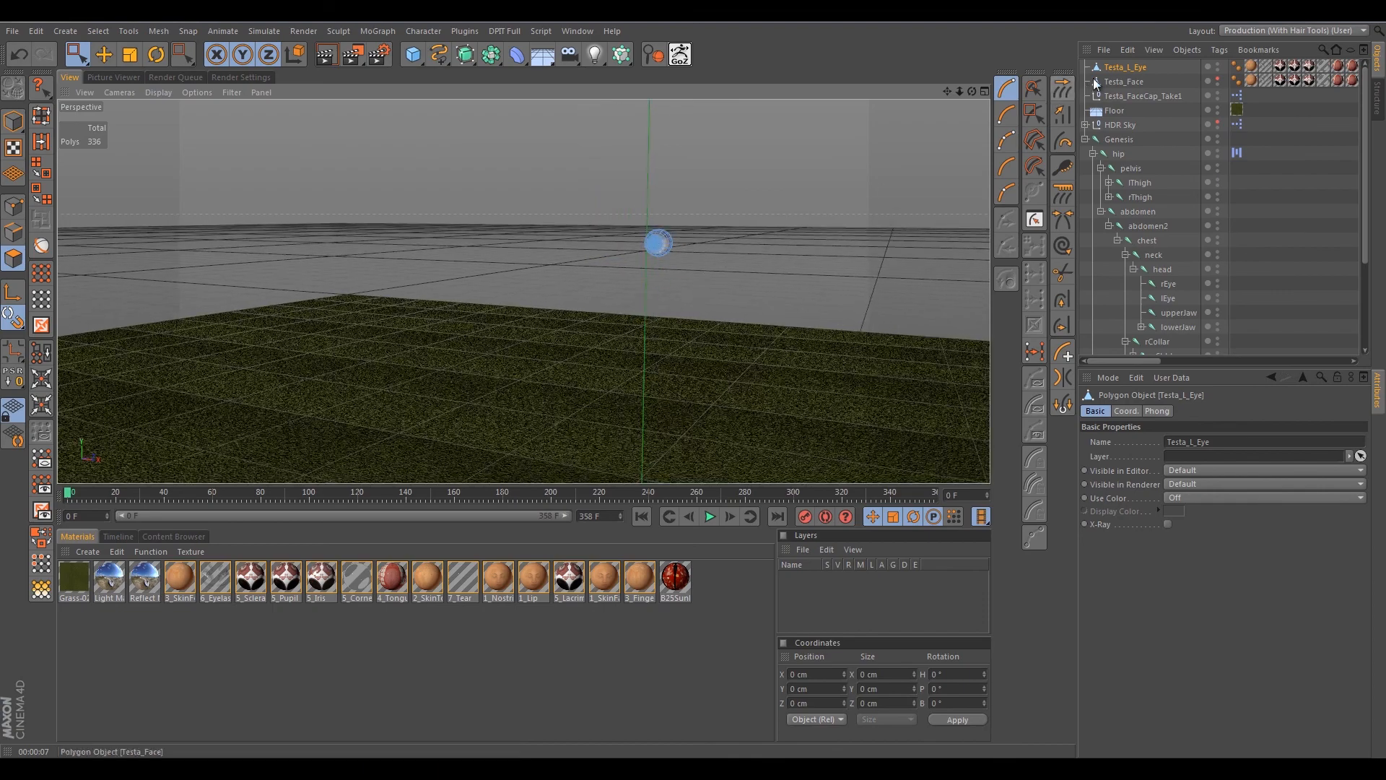
{"action": "left_click", "coordinate": [1216, 78]}
Select all polygons of the character's right eyeball on the original Testa_FR_Rig under Genesis with Rectangle Selection.
{"action": "left_click_drag", "start_coordinate": [578, 223], "coordinate": [445, 284], "text": "alt"}
{"action": "right_click_drag", "start_coordinate": [445, 284], "coordinate": [440, 287], "text": "alt"}
{"action": "mouse_move", "coordinate": [403, 296]}
{"action": "middle_mouse_down", "text": "alt"}
{"action": "mouse_move", "coordinate": [427, 218]}
{"action": "mouse_move", "coordinate": [418, 283]}
{"action": "middle_mouse_up", "text": "alt"}
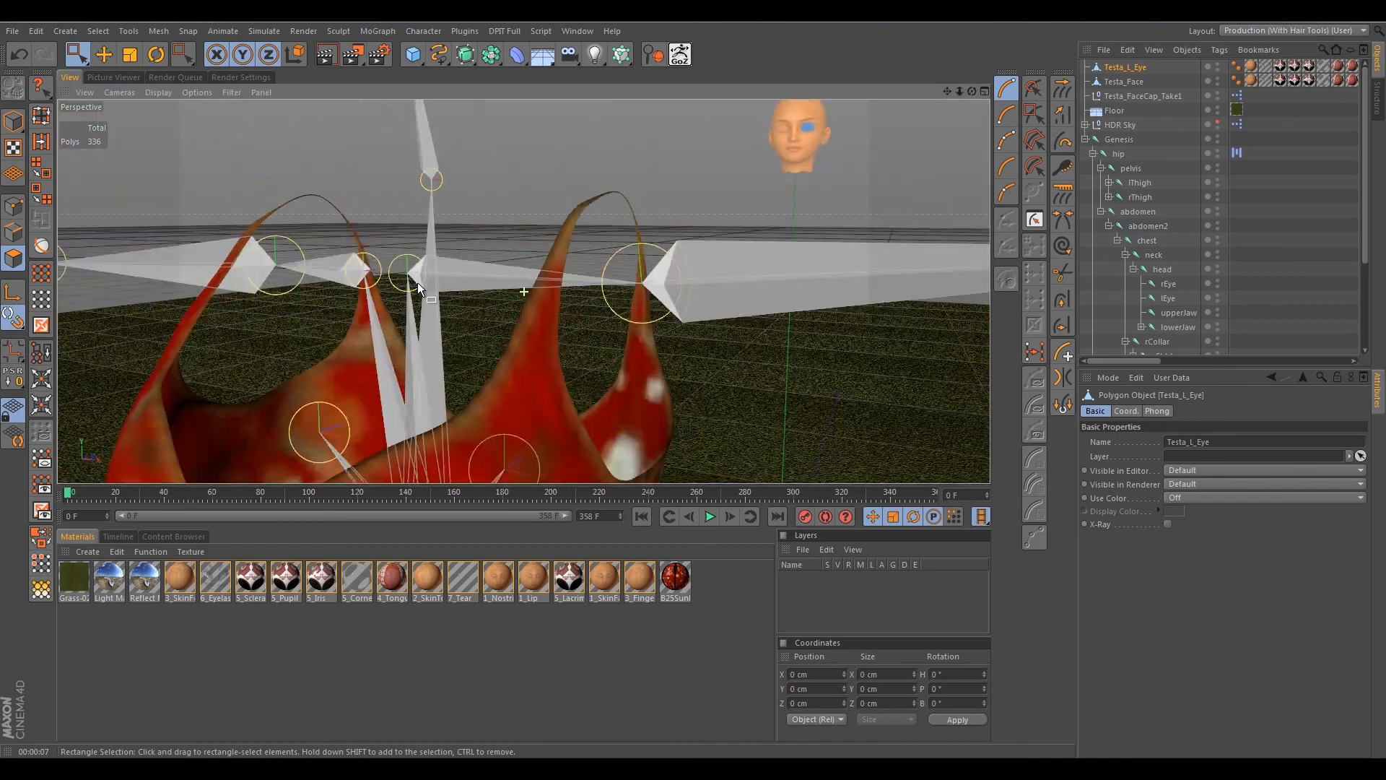
{"action": "scroll", "coordinate": [419, 285], "scroll_direction": "down", "scroll_amount": 10}
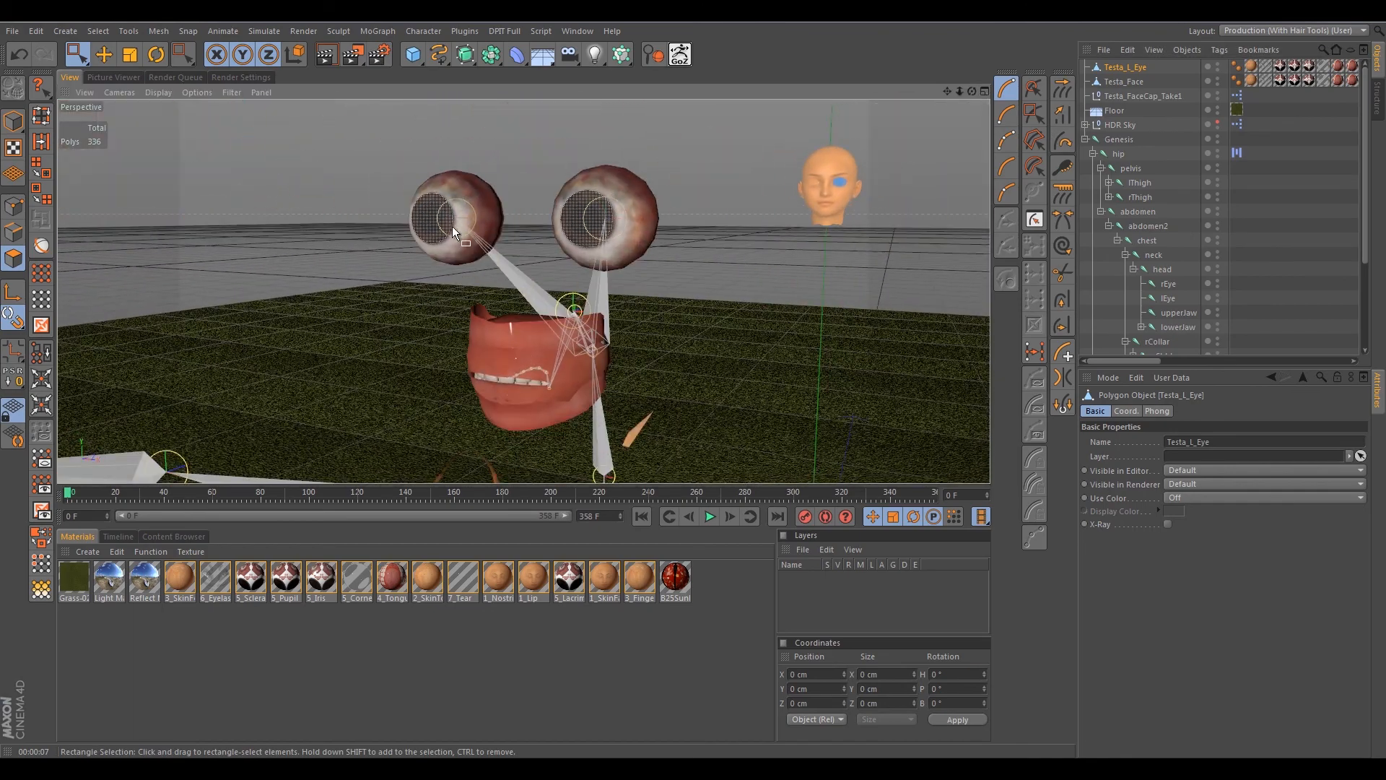
{"action": "middle_click_drag", "start_coordinate": [379, 146], "coordinate": [493, 280], "text": "alt"}
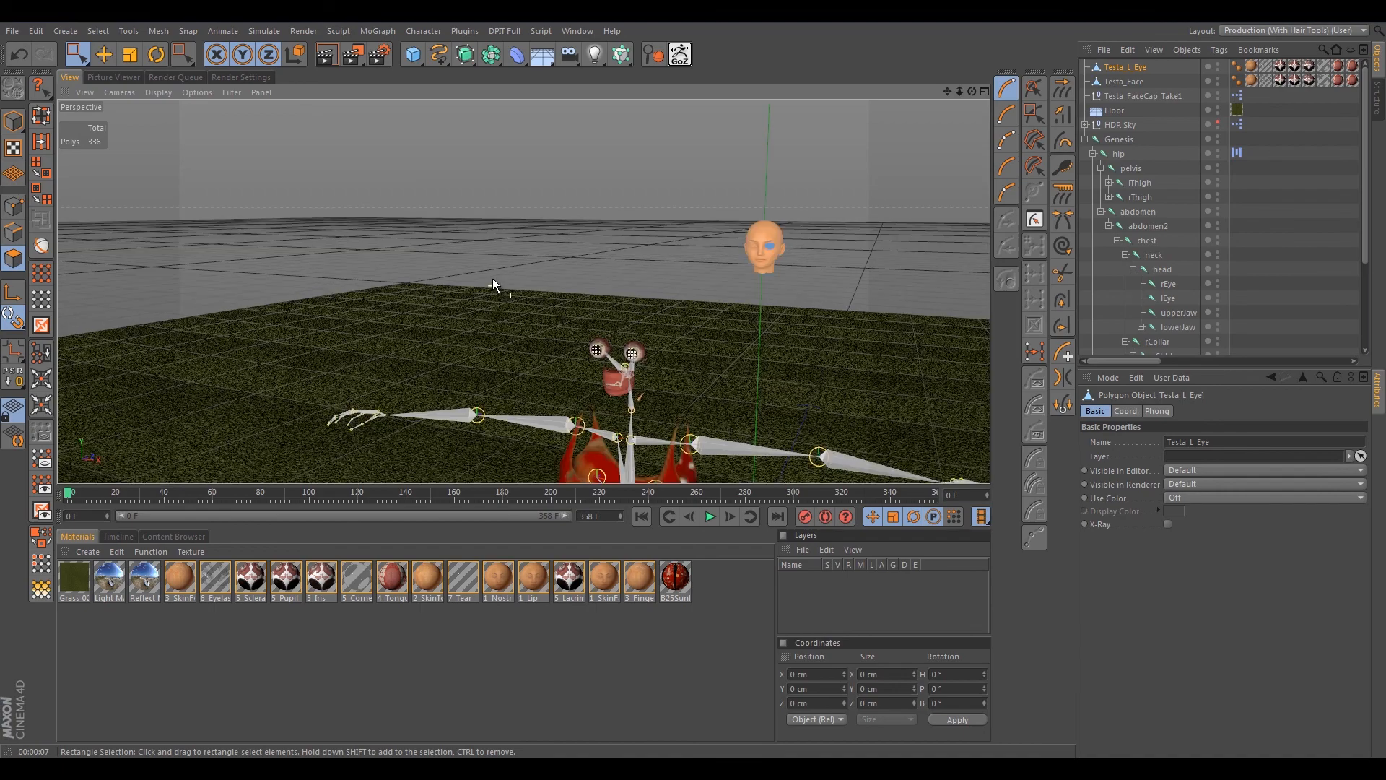
{"action": "mouse_move", "coordinate": [597, 352]}
{"action": "middle_mouse_down", "text": "alt"}
{"action": "mouse_move", "coordinate": [647, 315]}
{"action": "mouse_move", "coordinate": [595, 361]}
{"action": "middle_mouse_up", "text": "alt"}
{"action": "scroll", "coordinate": [595, 361], "scroll_direction": "up", "scroll_amount": 3}
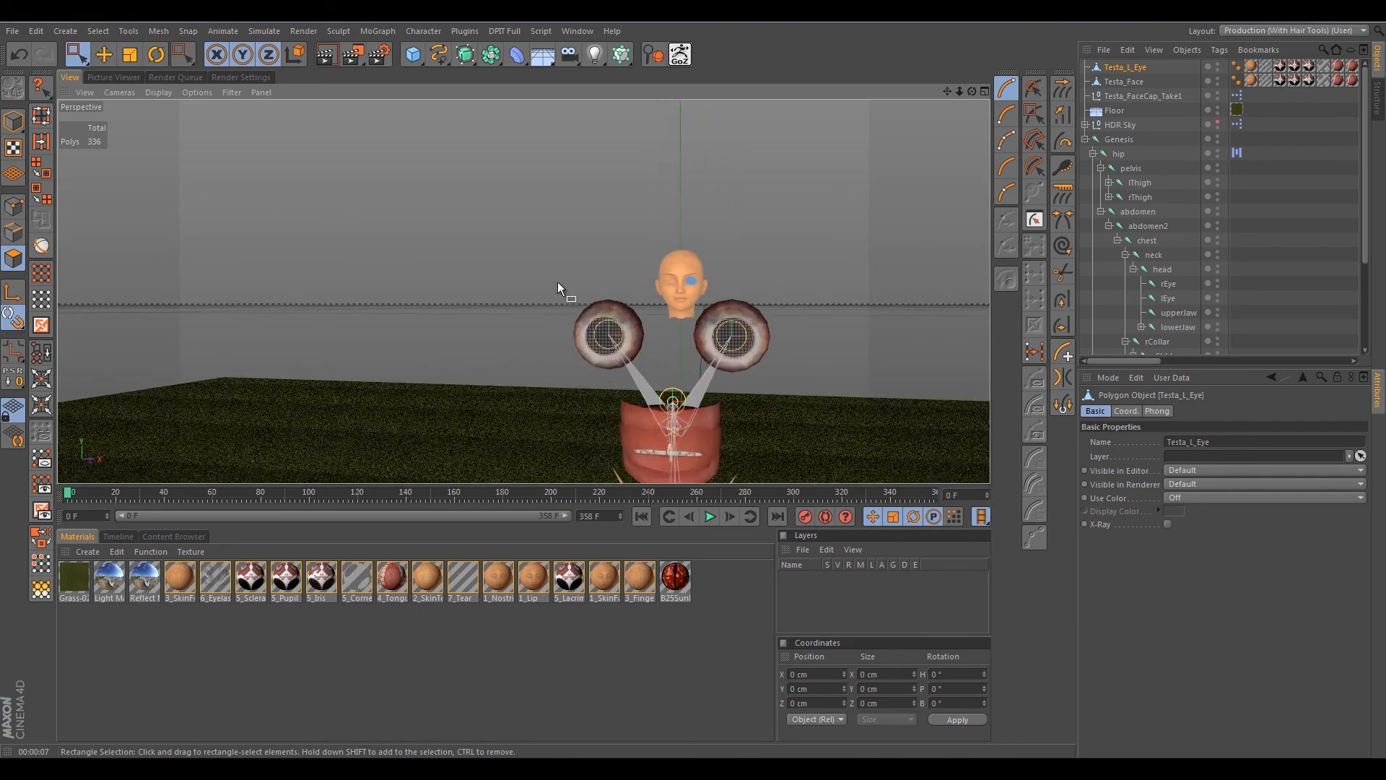
{"action": "left_click_drag", "start_coordinate": [590, 334], "coordinate": [573, 327], "text": "alt"}
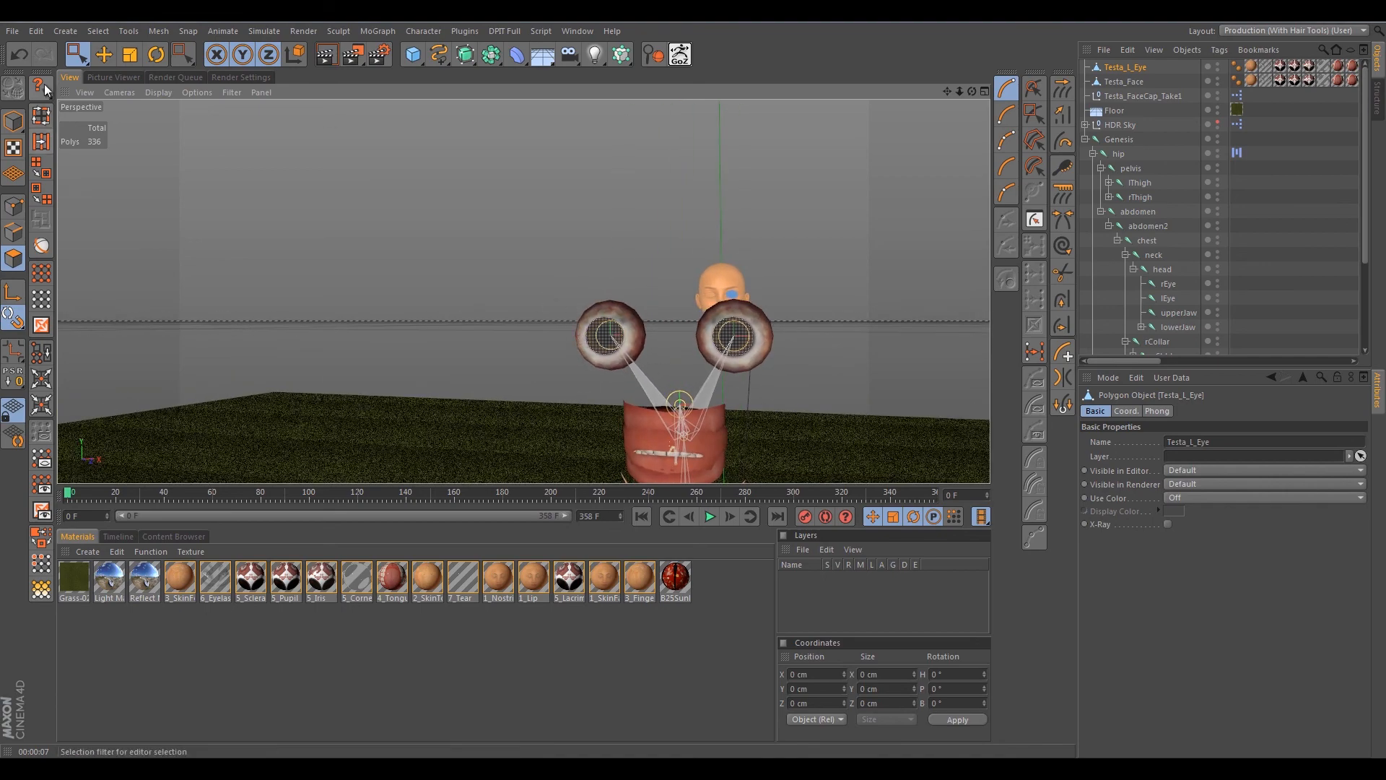
{"action": "left_click_drag", "start_coordinate": [531, 248], "coordinate": [654, 379]}
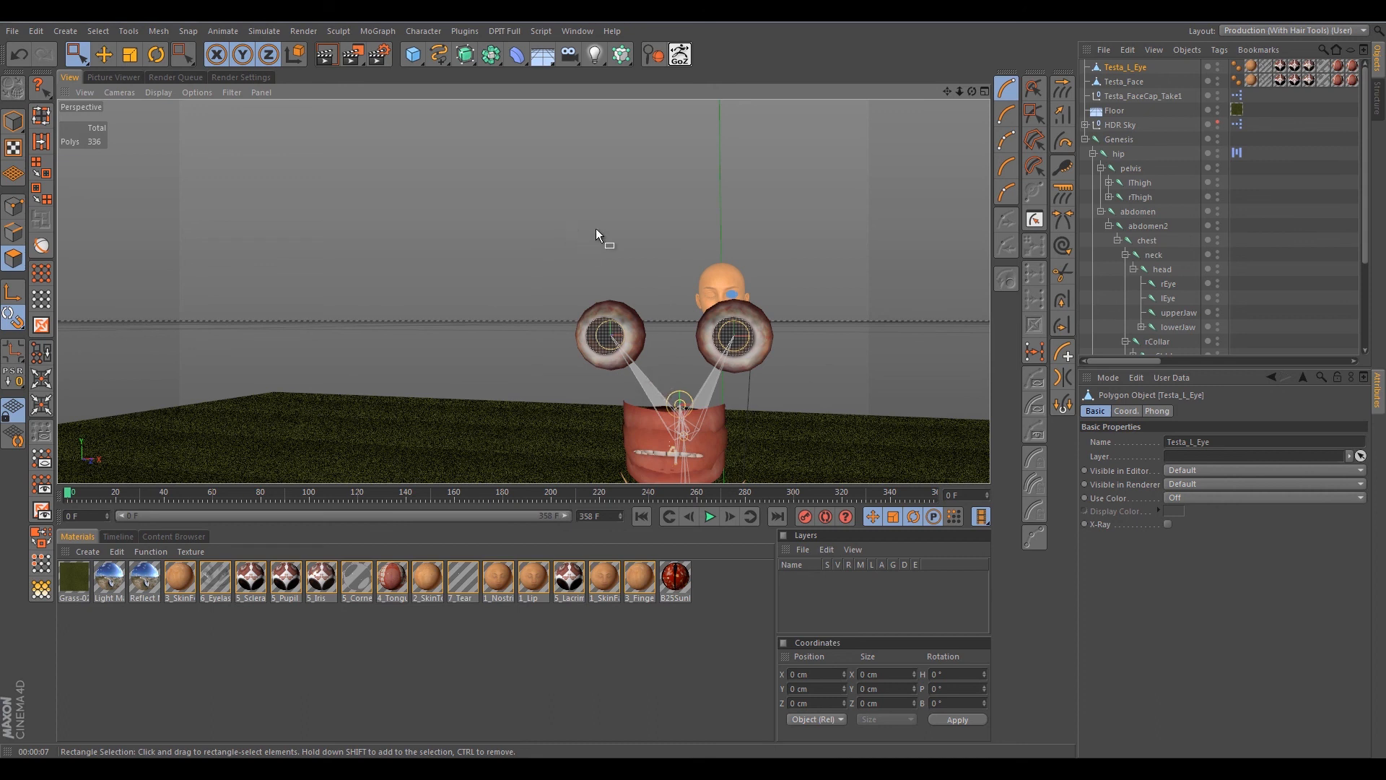
{"action": "scroll", "coordinate": [1110, 237], "scroll_direction": "down", "scroll_amount": 4}
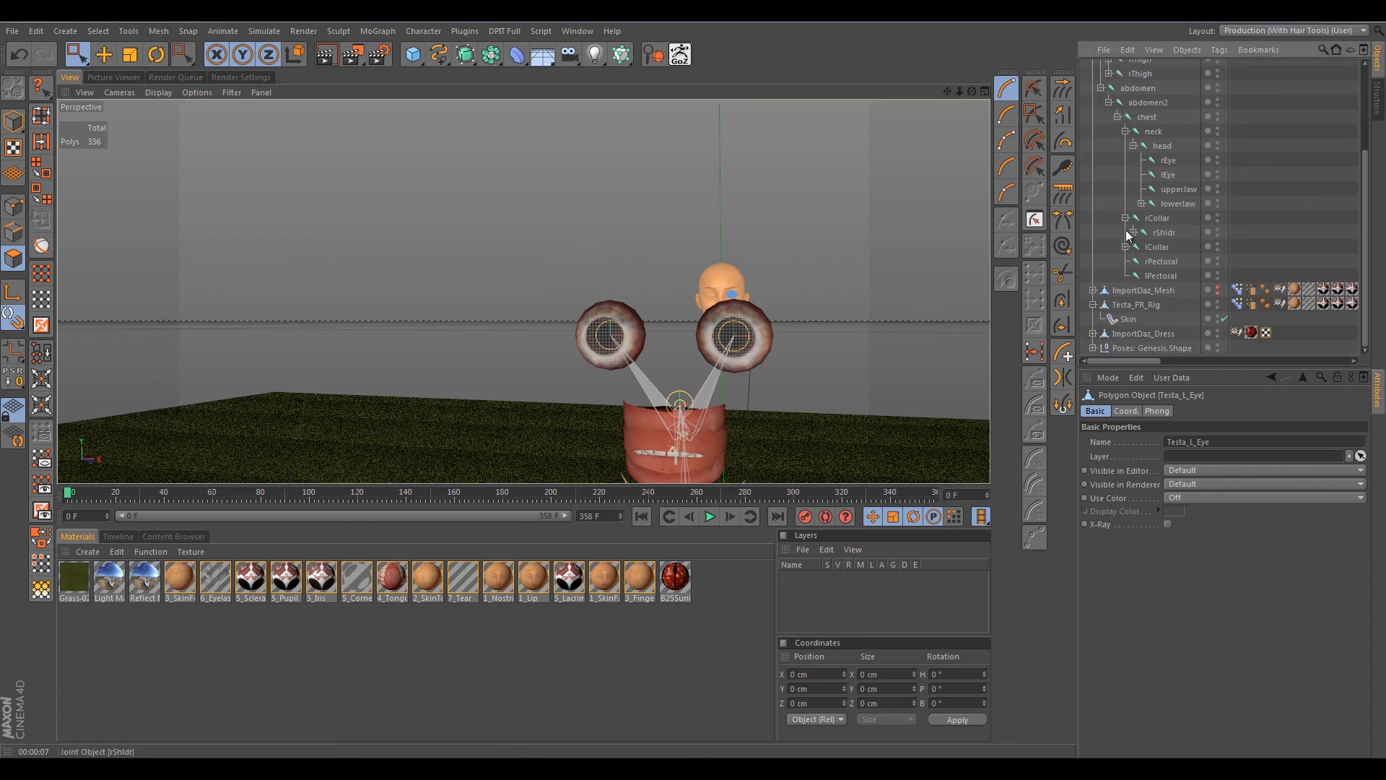
{"action": "left_click", "coordinate": [1143, 305]}
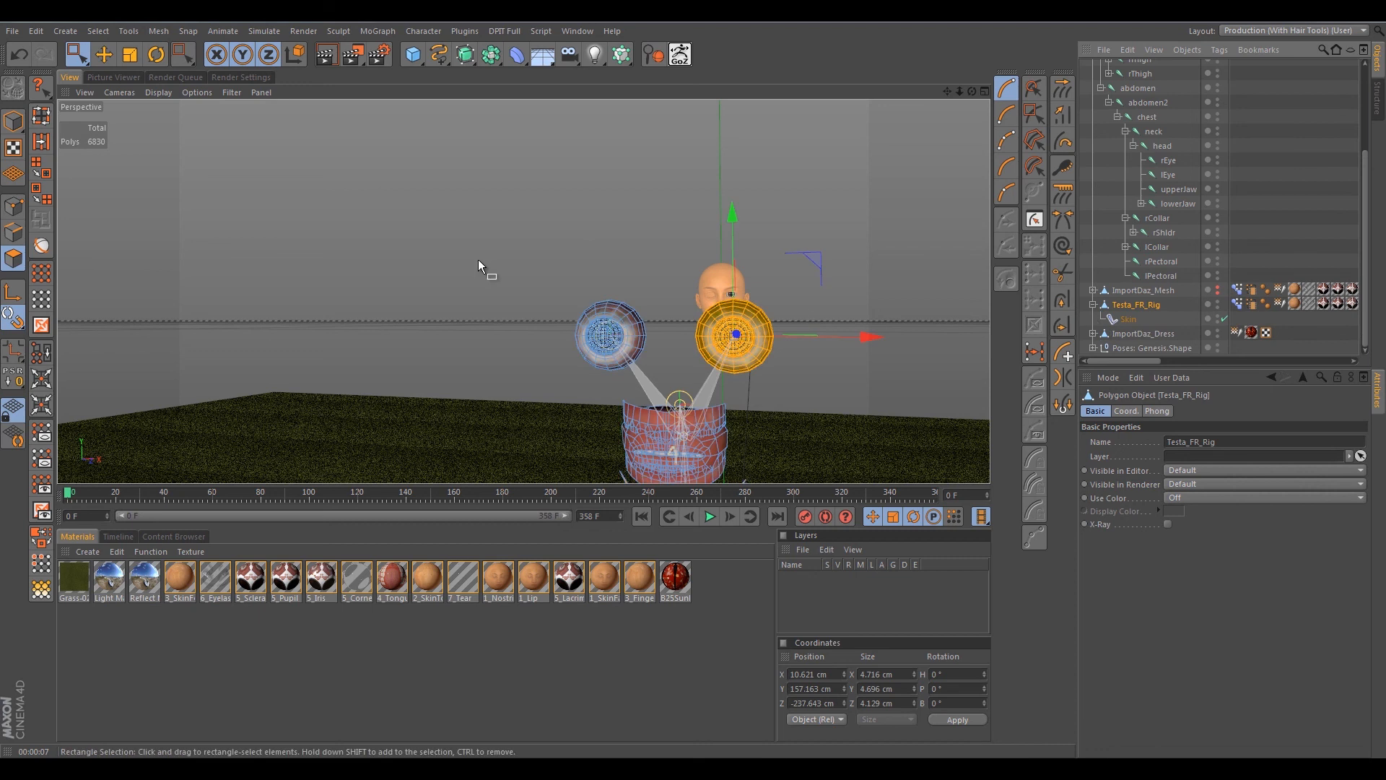
{"action": "left_click_drag", "start_coordinate": [534, 243], "coordinate": [665, 383]}
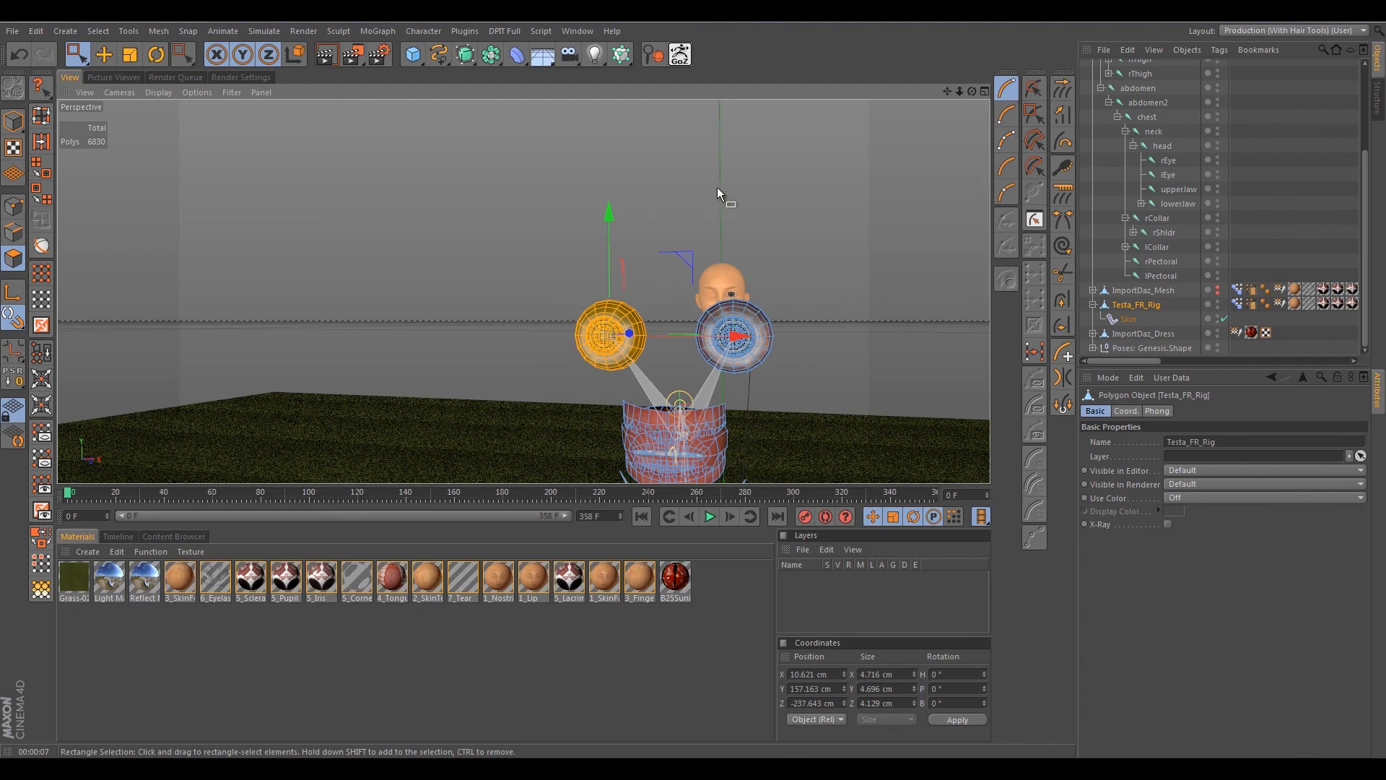
Place a copy of Testa_FR_Rig at the top of the object hierarchy and delete the copy's Skin object.
{"action": "left_click_drag", "start_coordinate": [667, 205], "coordinate": [629, 237], "text": "alt"}
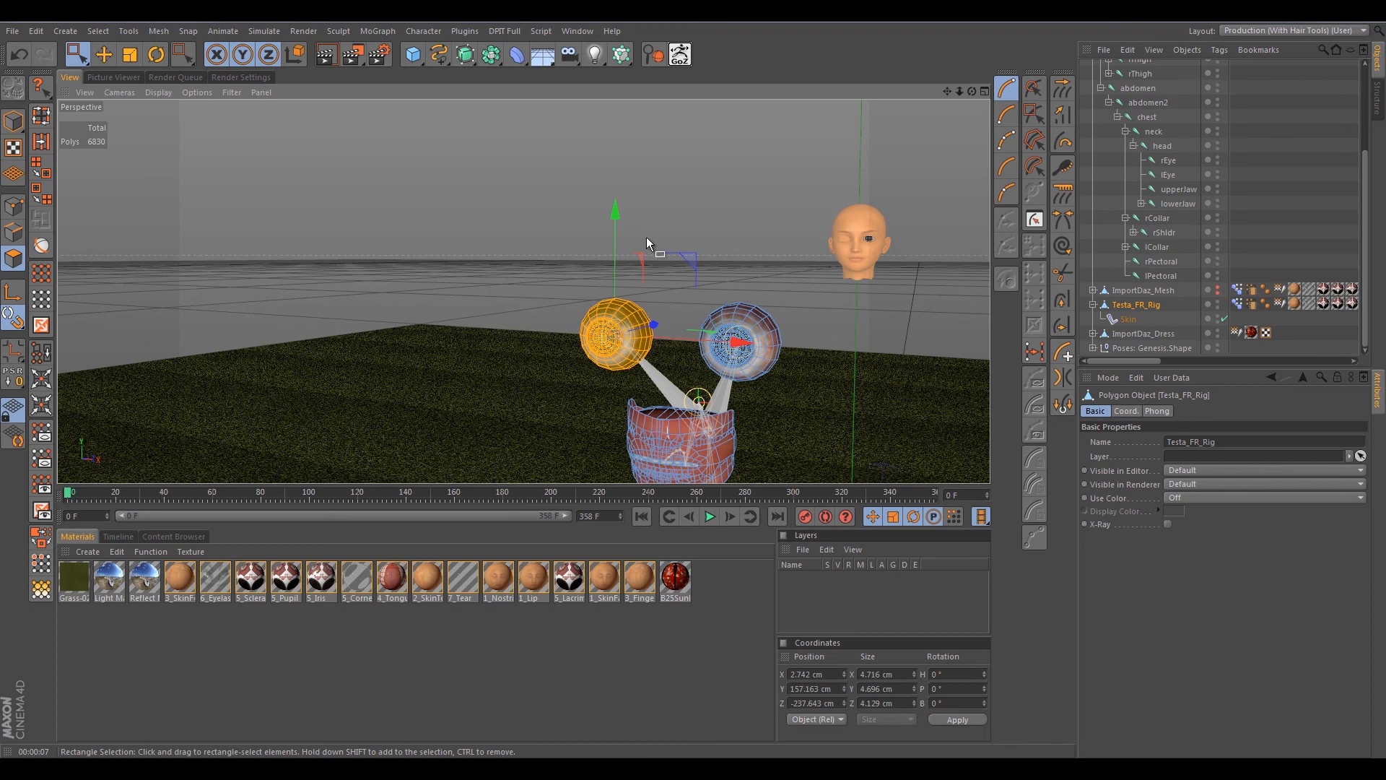
{"action": "key", "text": "u"}
{"action": "key", "text": "p"}
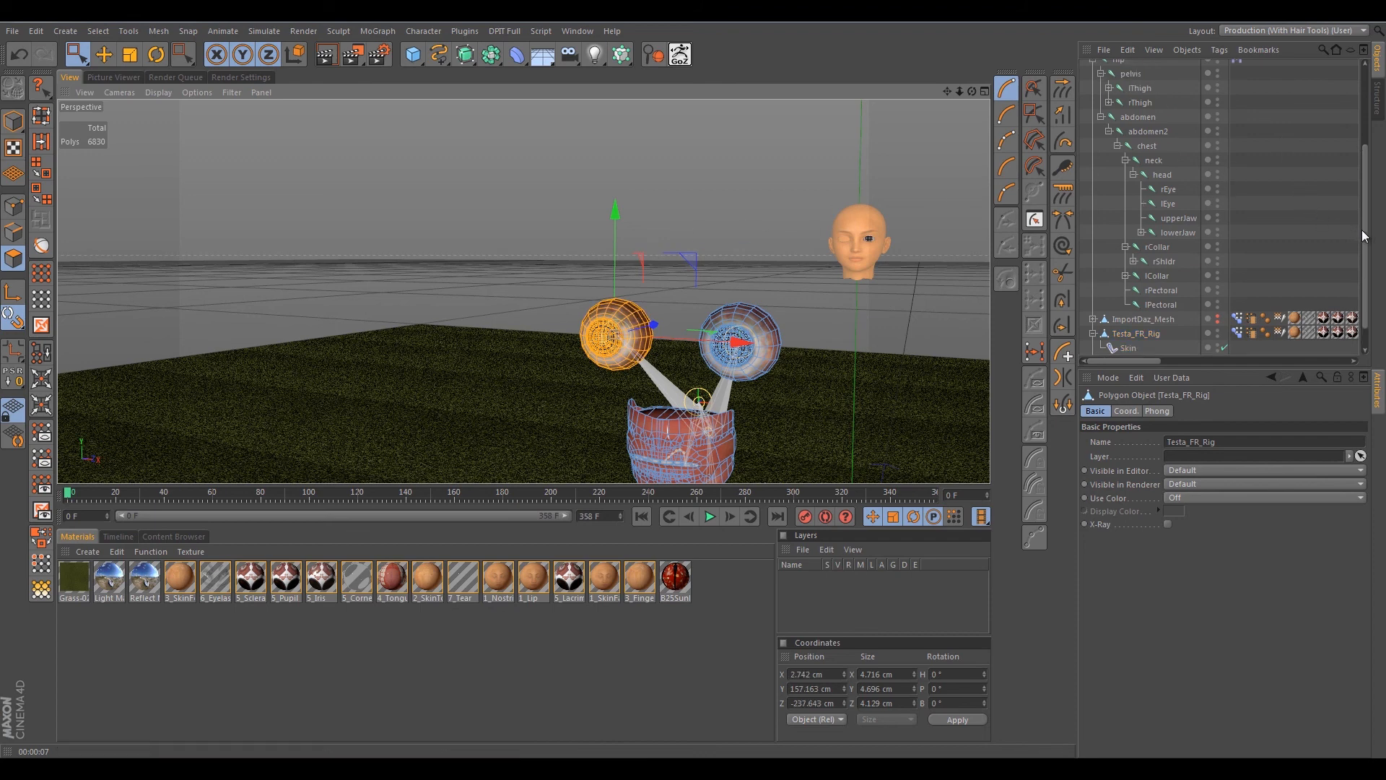
{"action": "left_click_drag", "start_coordinate": [1365, 237], "coordinate": [1364, 154]}
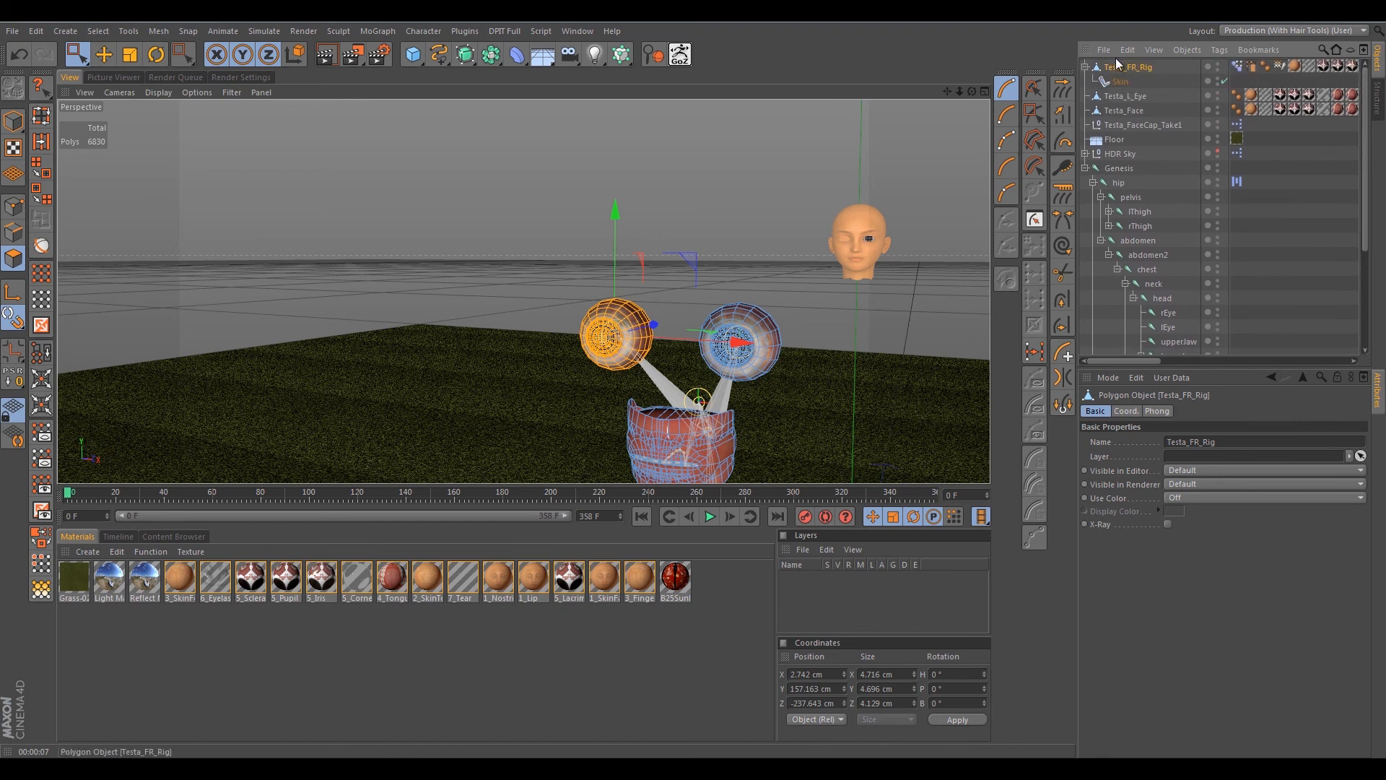
{"action": "left_click", "coordinate": [1123, 82]}
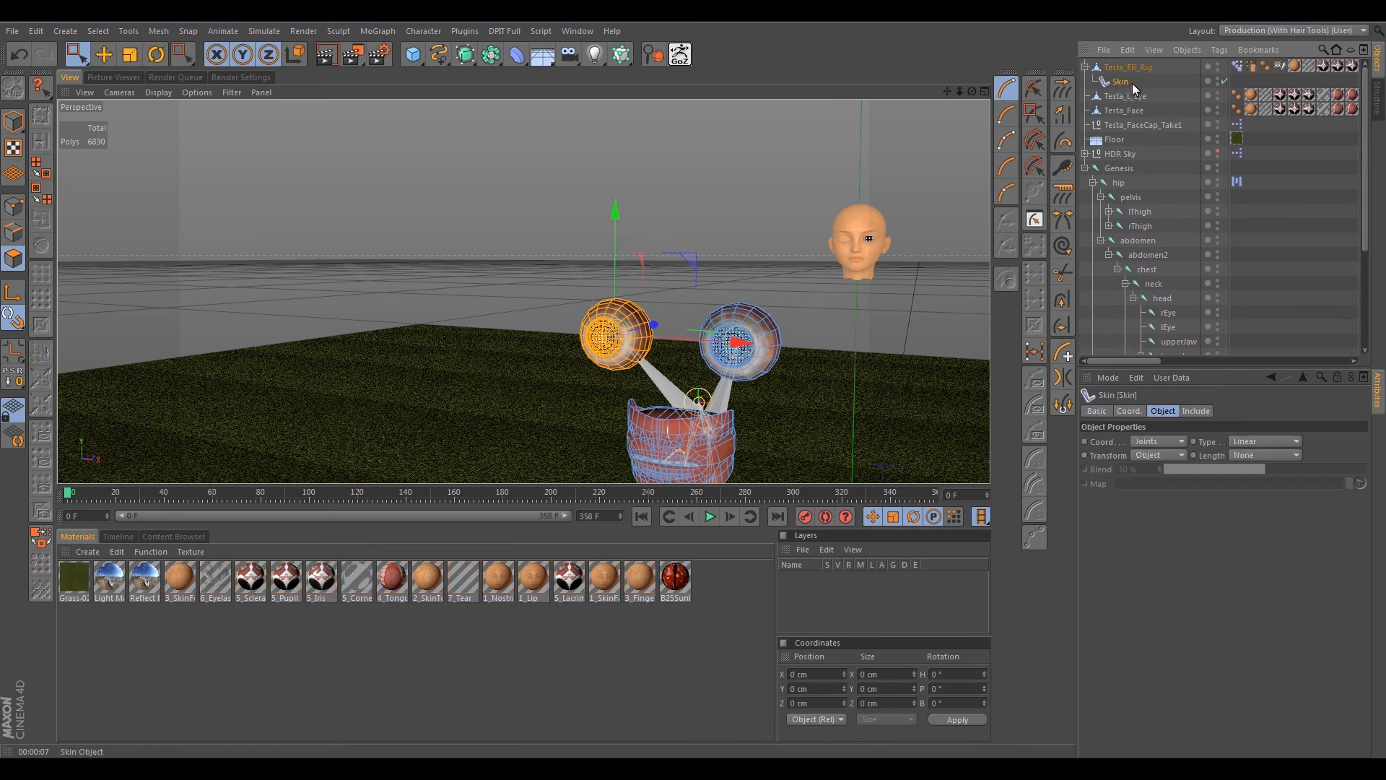
{"action": "key", "text": "Delete"}
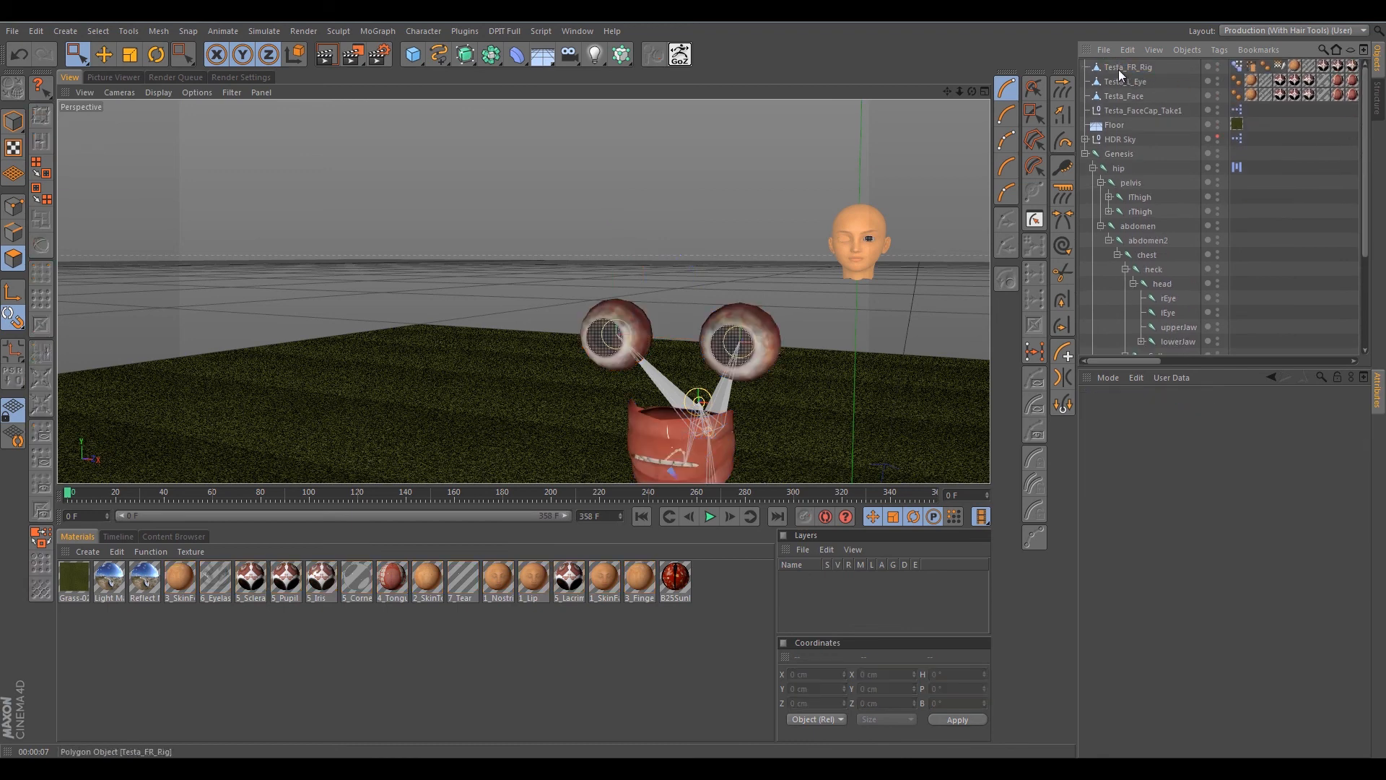
Delete the Pose Morph, Point Cache and Weight tags from the copied Testa_FR_Rig.
{"action": "left_click", "coordinate": [1119, 70]}
{"action": "left_click", "coordinate": [1236, 70]}
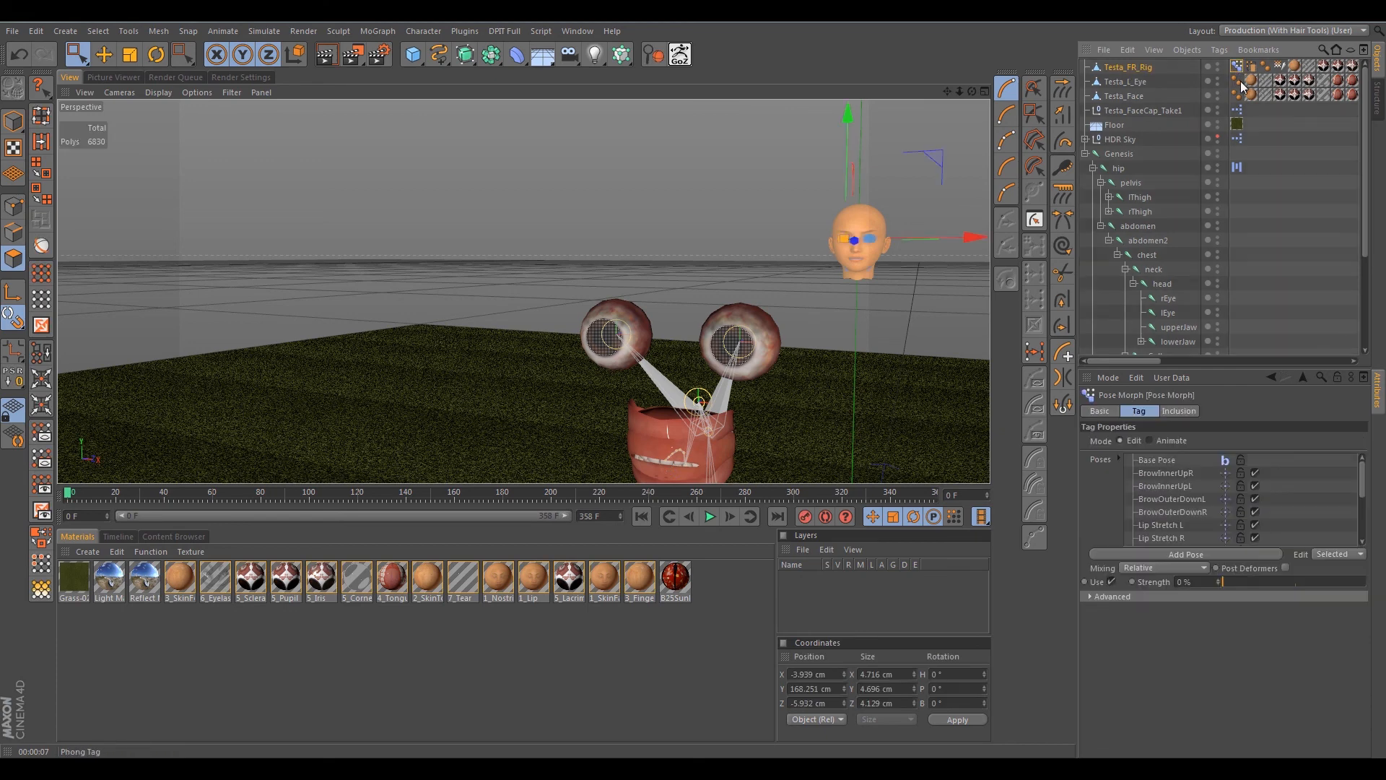
{"action": "key", "text": "Delete"}
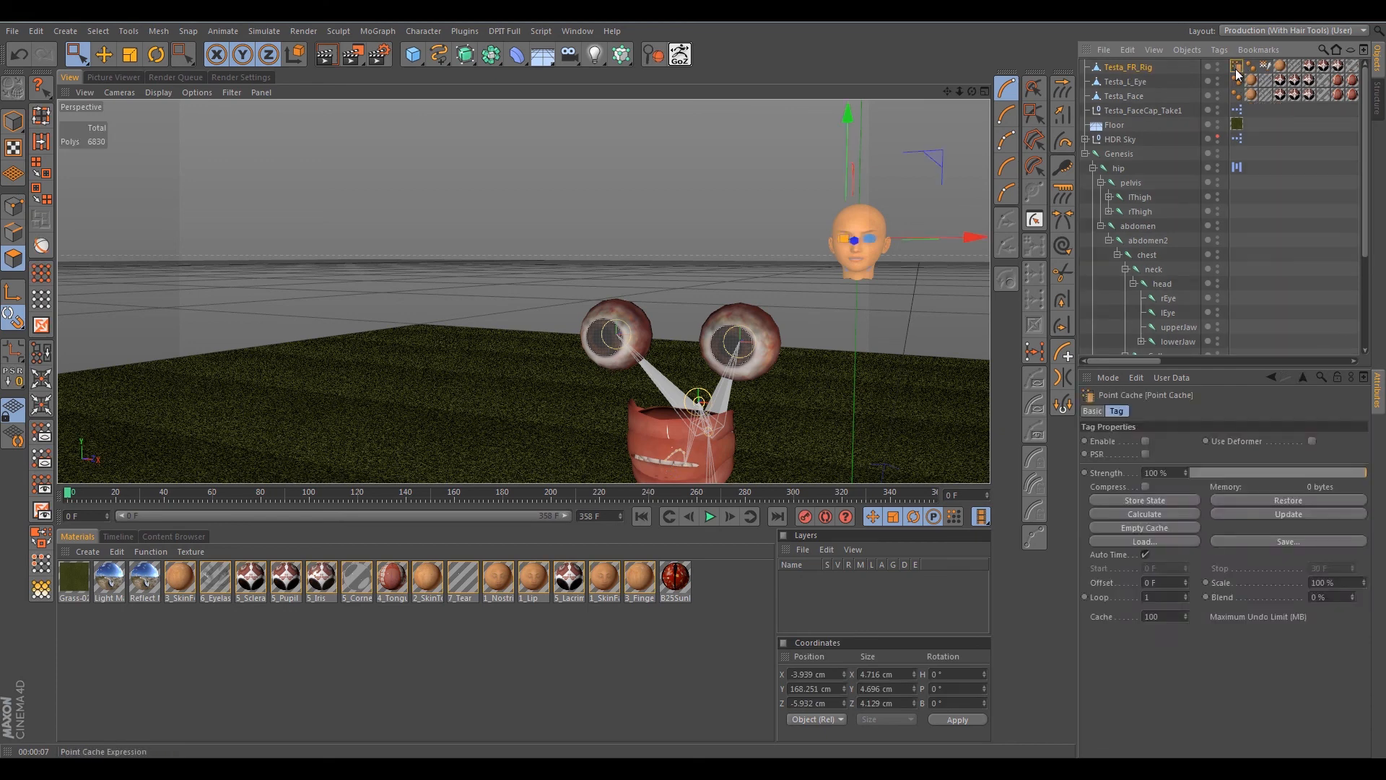
{"action": "left_click", "coordinate": [1252, 69]}
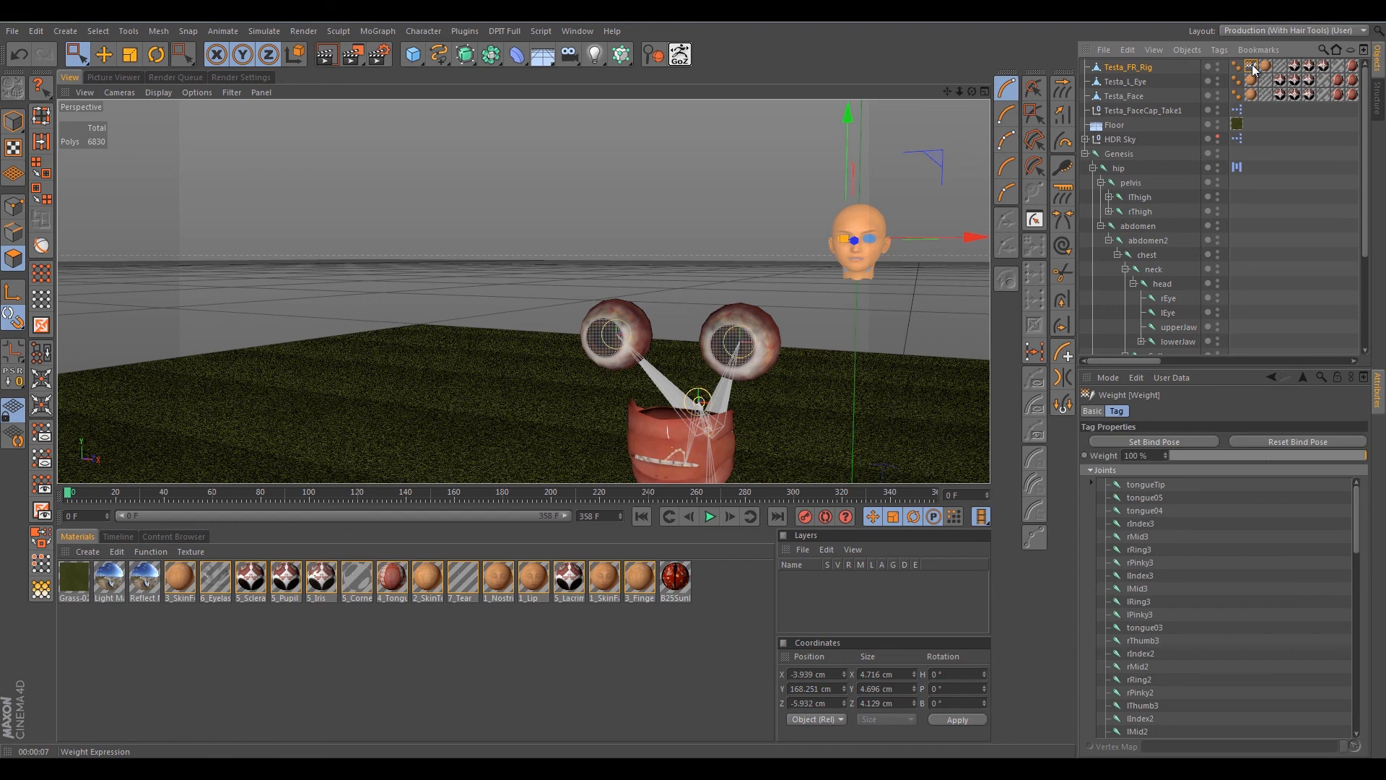
{"action": "key", "text": "Delete"}
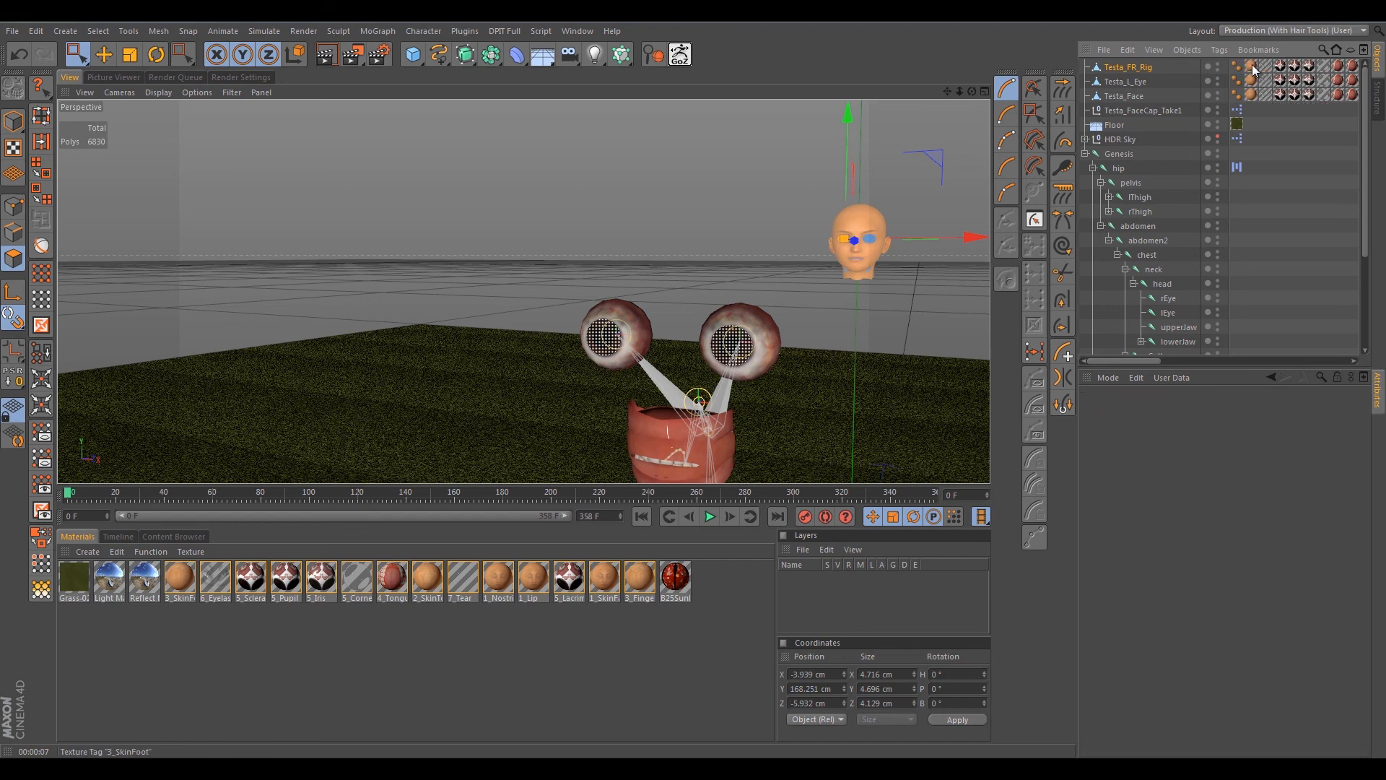
Rename the copied Testa_FR_Rig mesh as Testa_R_Eye.
{"action": "double_click", "coordinate": [1122, 66]}
{"action": "left_click_drag", "start_coordinate": [1157, 66], "coordinate": [1139, 67]}
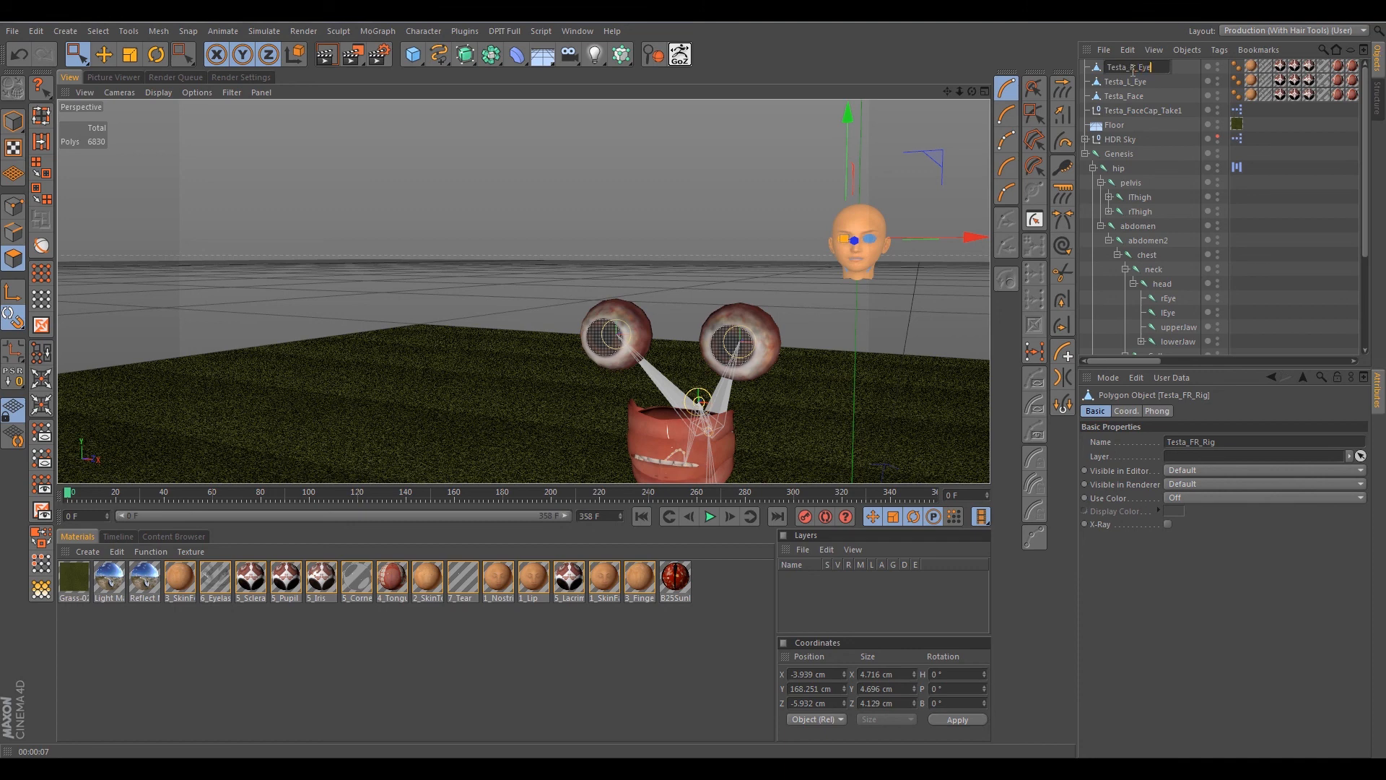
{"action": "key", "text": "Return"}
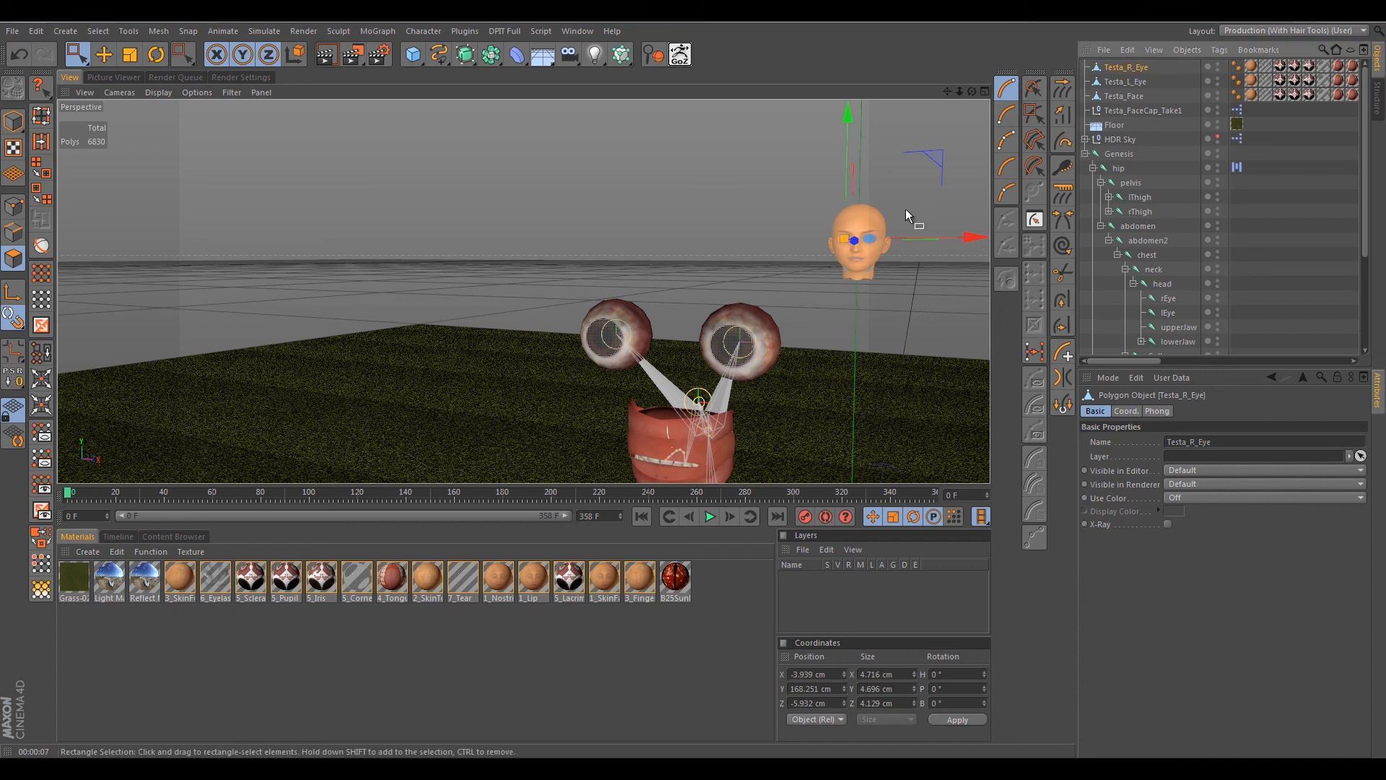
Hide Testa_Face and Testa_L_Eye in the viewport to isolate the Testa_R_Eye mesh.
{"action": "scroll", "coordinate": [898, 197], "scroll_direction": "up", "scroll_amount": 3}
{"action": "scroll", "coordinate": [898, 196], "scroll_direction": "down", "scroll_amount": 5}
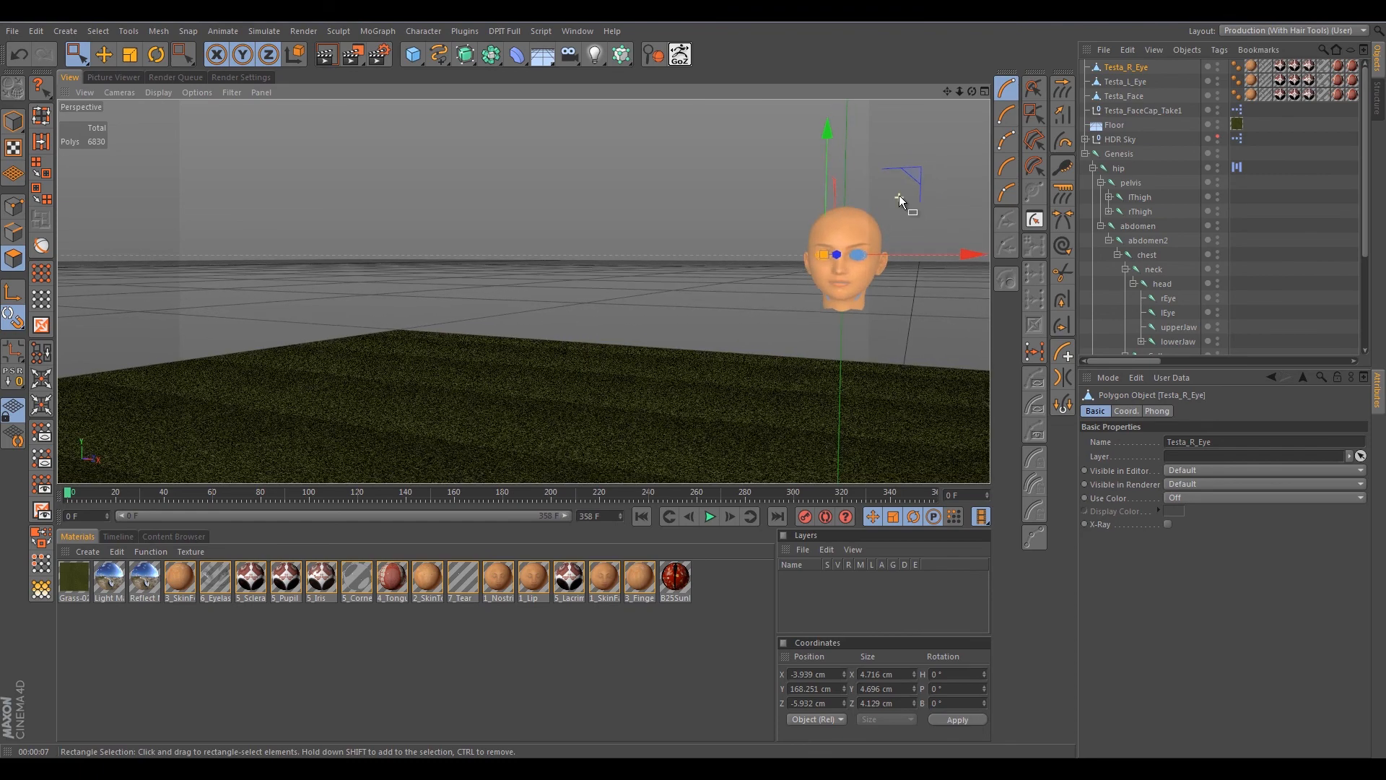
{"action": "double_click", "coordinate": [1217, 93]}
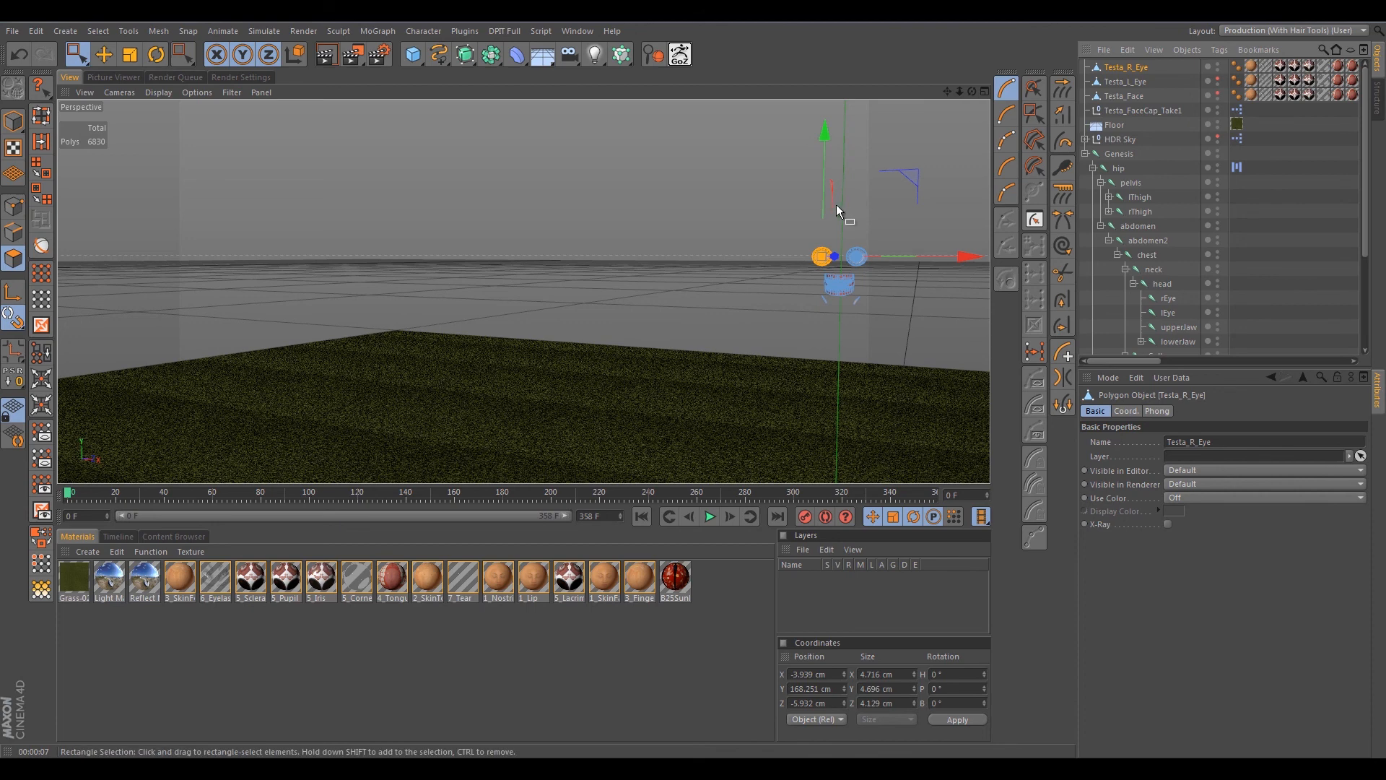
{"action": "scroll", "coordinate": [833, 206], "scroll_direction": "up", "scroll_amount": 2}
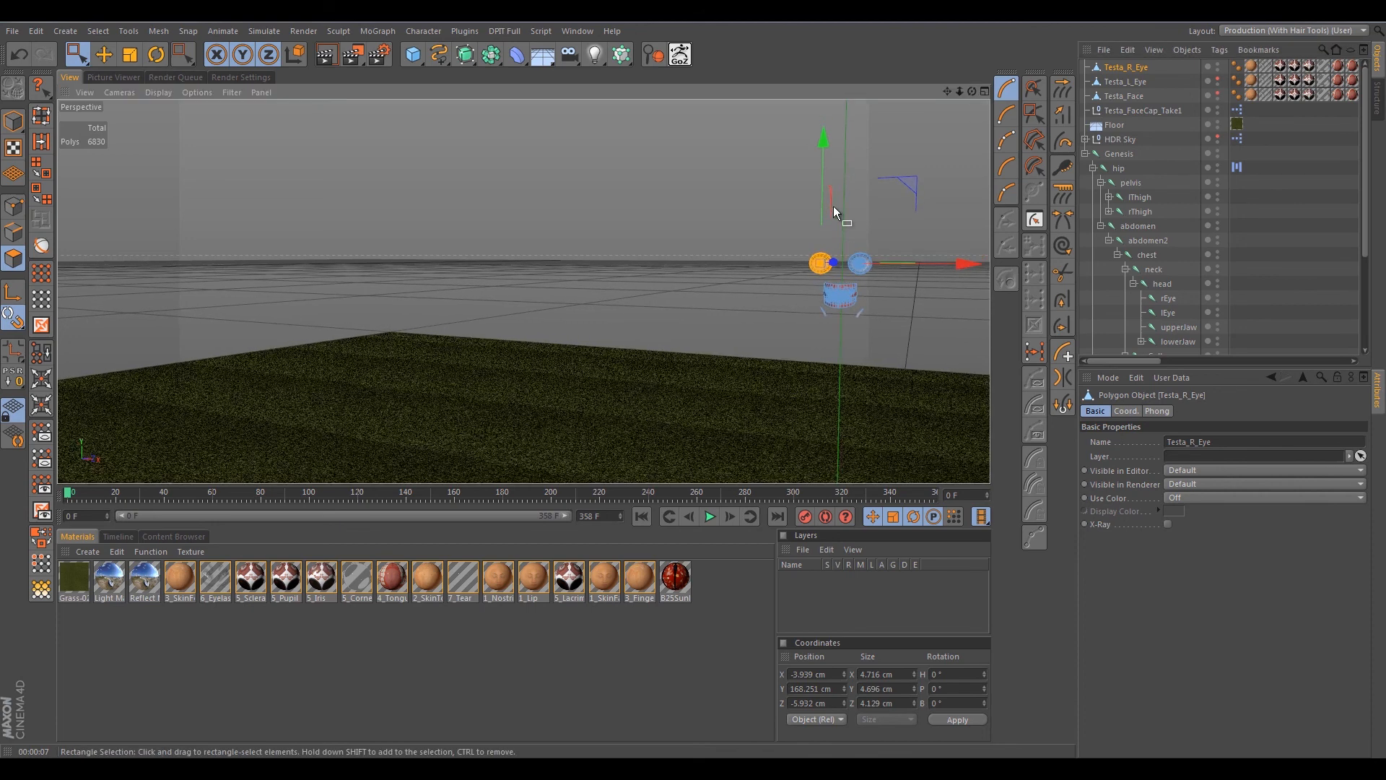
{"action": "scroll", "coordinate": [834, 206], "scroll_direction": "up", "scroll_amount": 6}
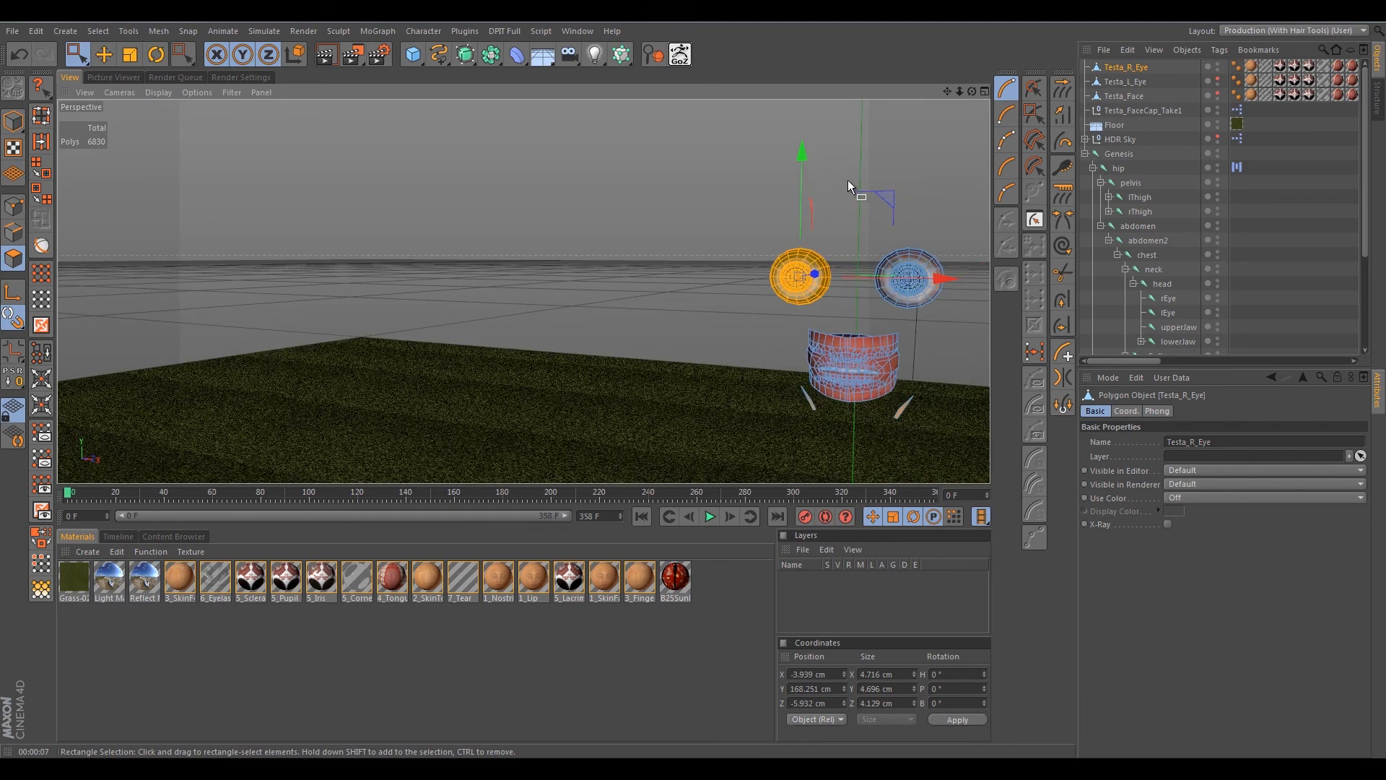
{"action": "middle_click_drag", "start_coordinate": [848, 179], "coordinate": [631, 185], "text": "alt"}
{"action": "left_click_drag", "start_coordinate": [631, 185], "coordinate": [637, 182], "text": "alt"}
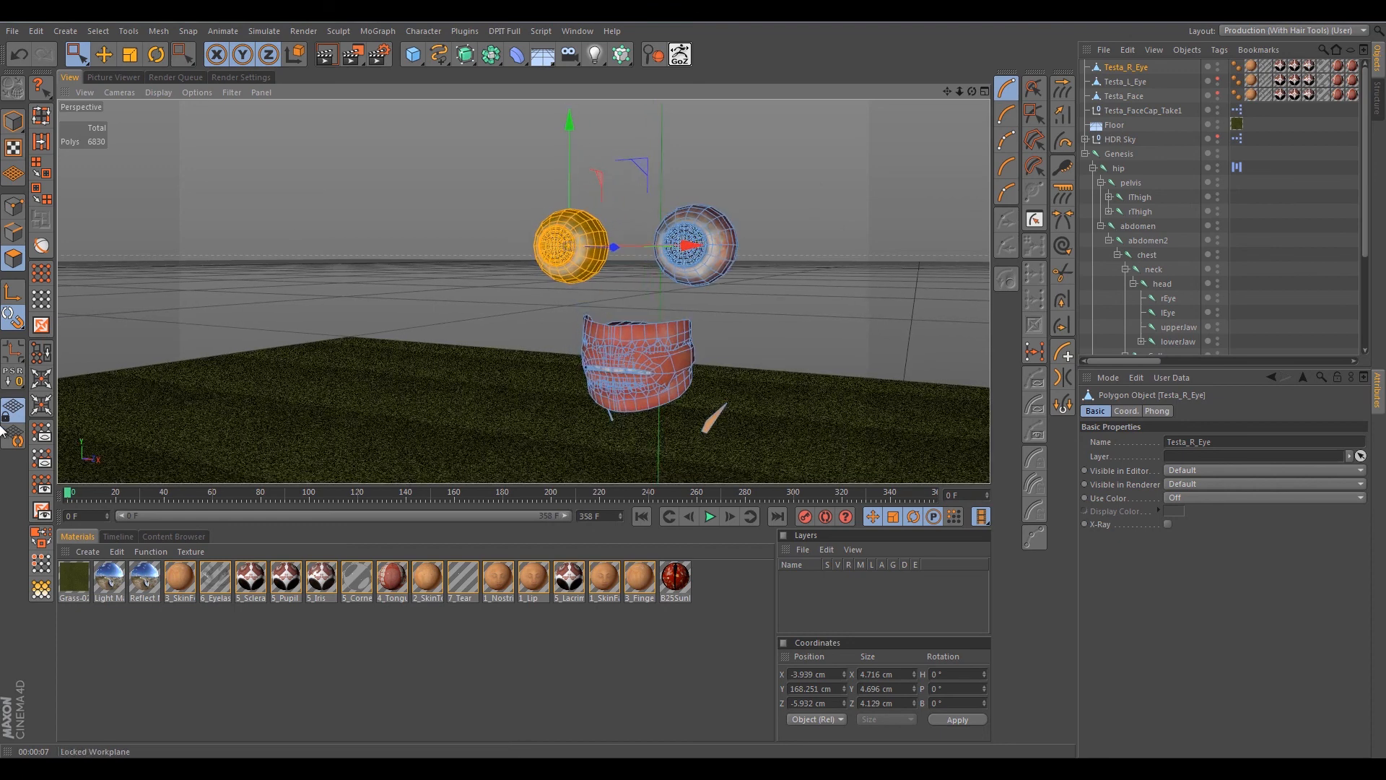
Unhide all polygons of Testa_R_Eye, invert the selection and delete everything except the right eyeball.
{"action": "left_click", "coordinate": [41, 493]}
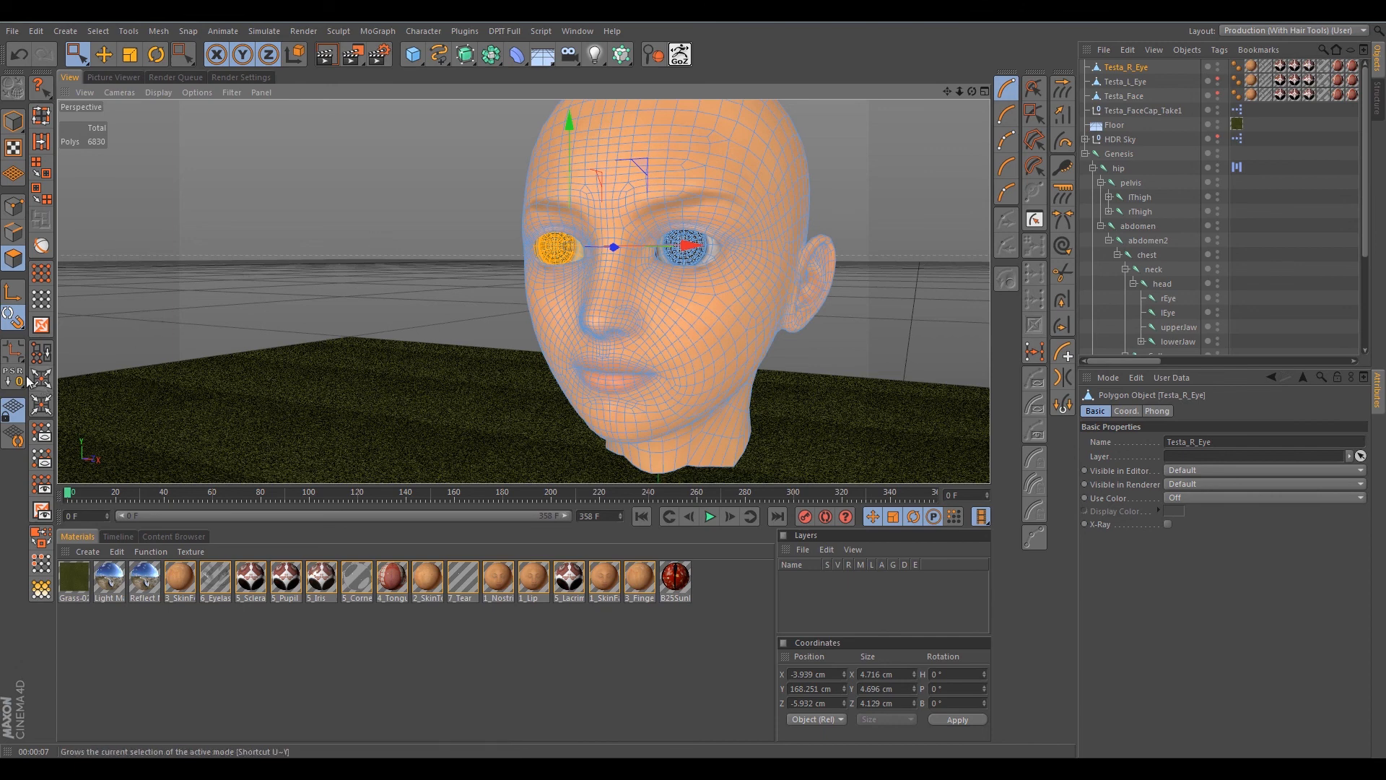
{"action": "left_click", "coordinate": [41, 326]}
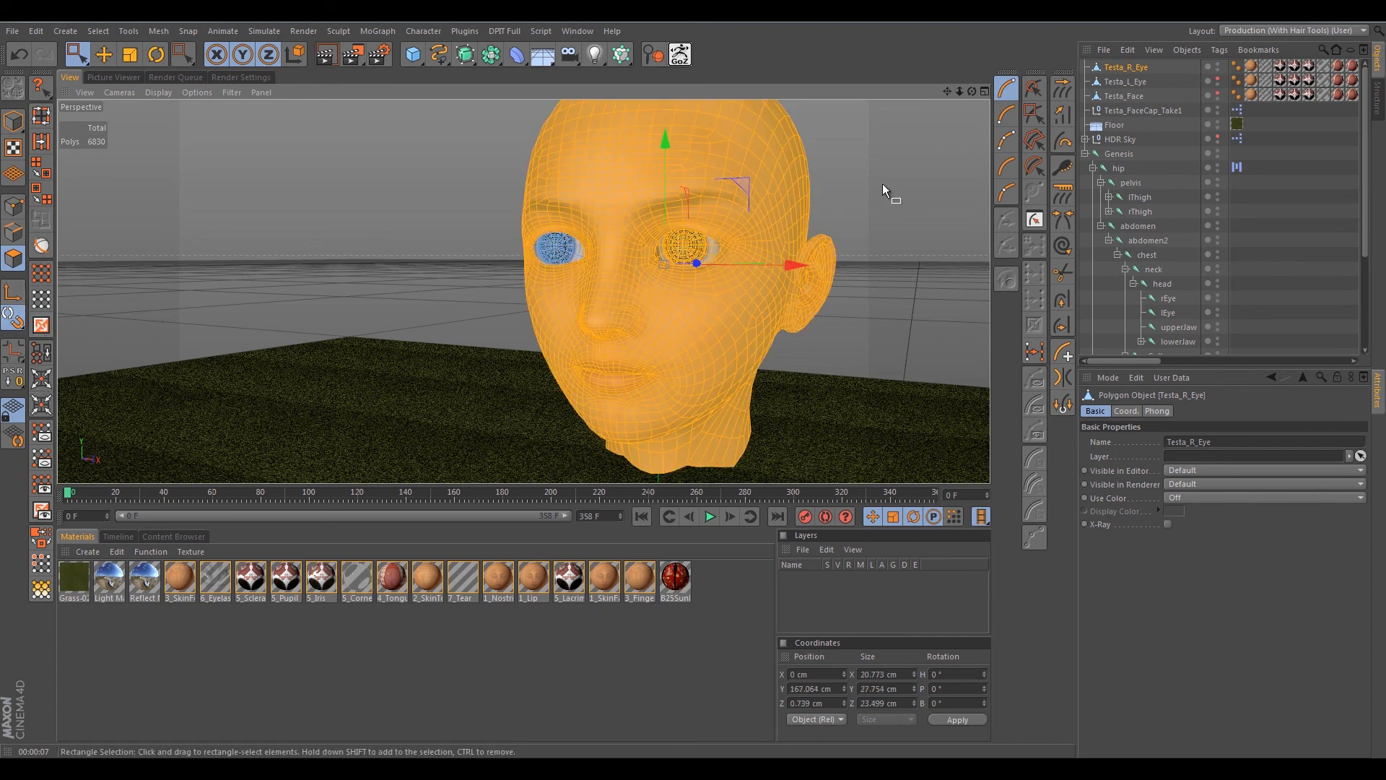
{"action": "key", "text": "Delete"}
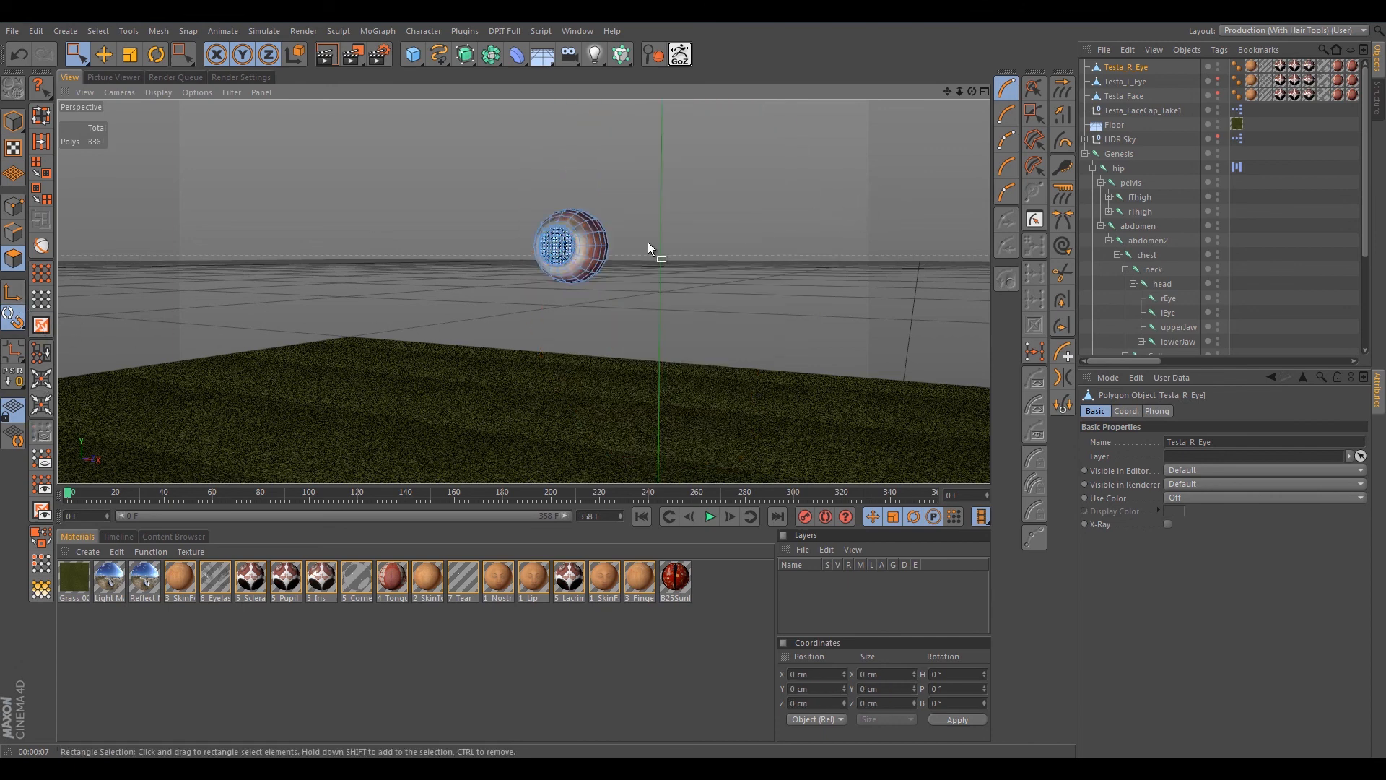
{"action": "mouse_move", "coordinate": [470, 197]}
{"action": "left_mouse_down", "text": "alt"}
{"action": "mouse_move", "coordinate": [498, 238]}
{"action": "mouse_move", "coordinate": [484, 251]}
{"action": "mouse_move", "coordinate": [509, 210]}
{"action": "left_mouse_up", "text": "alt"}
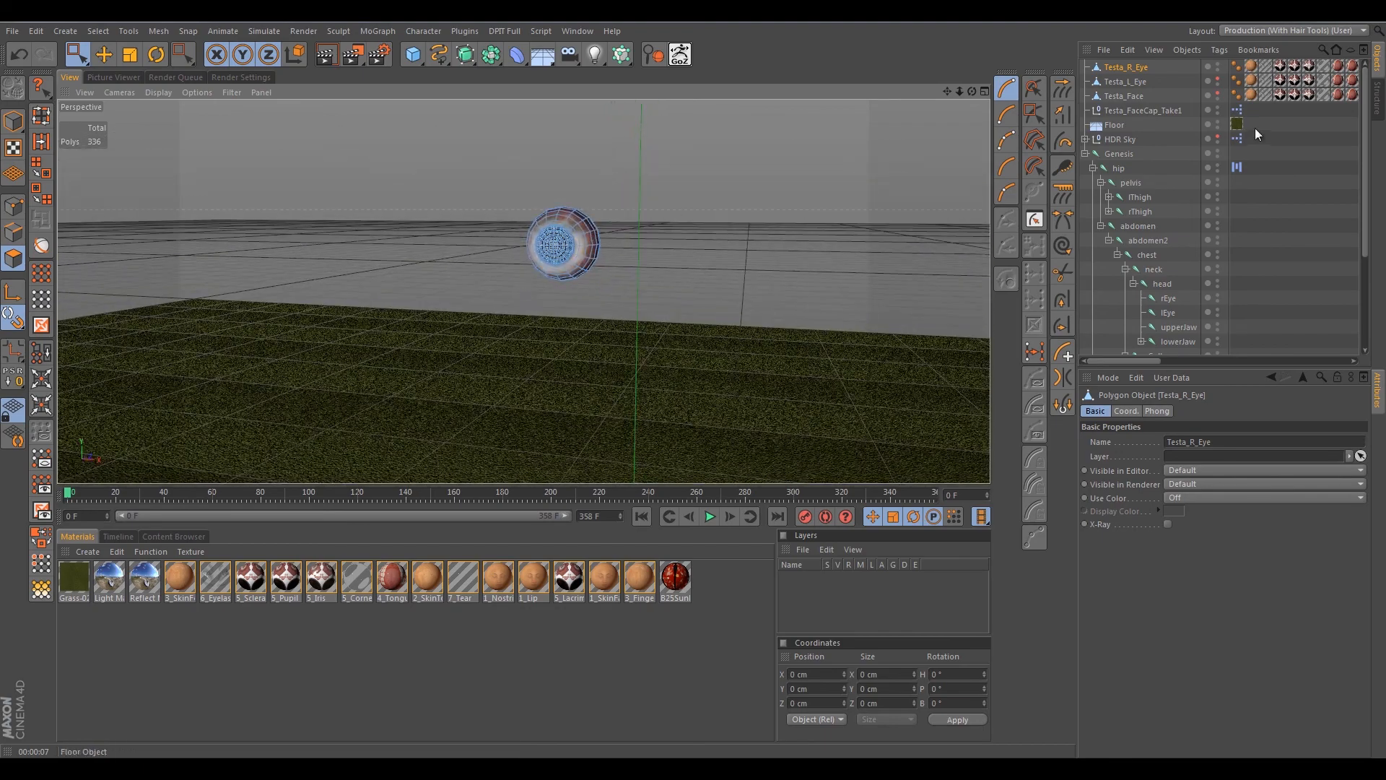
Show Testa_L_Eye and Testa_Face in the viewport again and check the separated meshes one by one.
{"action": "left_click", "coordinate": [1218, 79]}
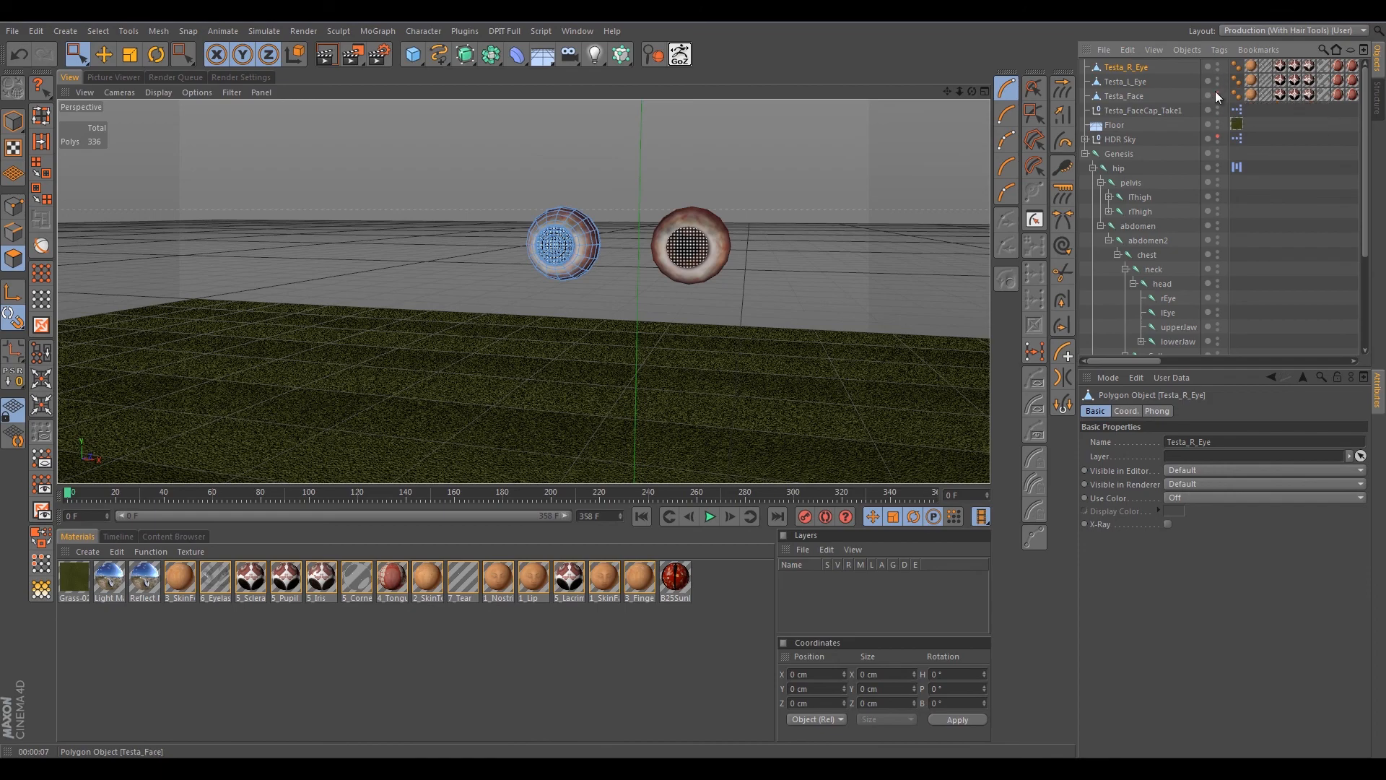
{"action": "left_click", "coordinate": [1217, 93]}
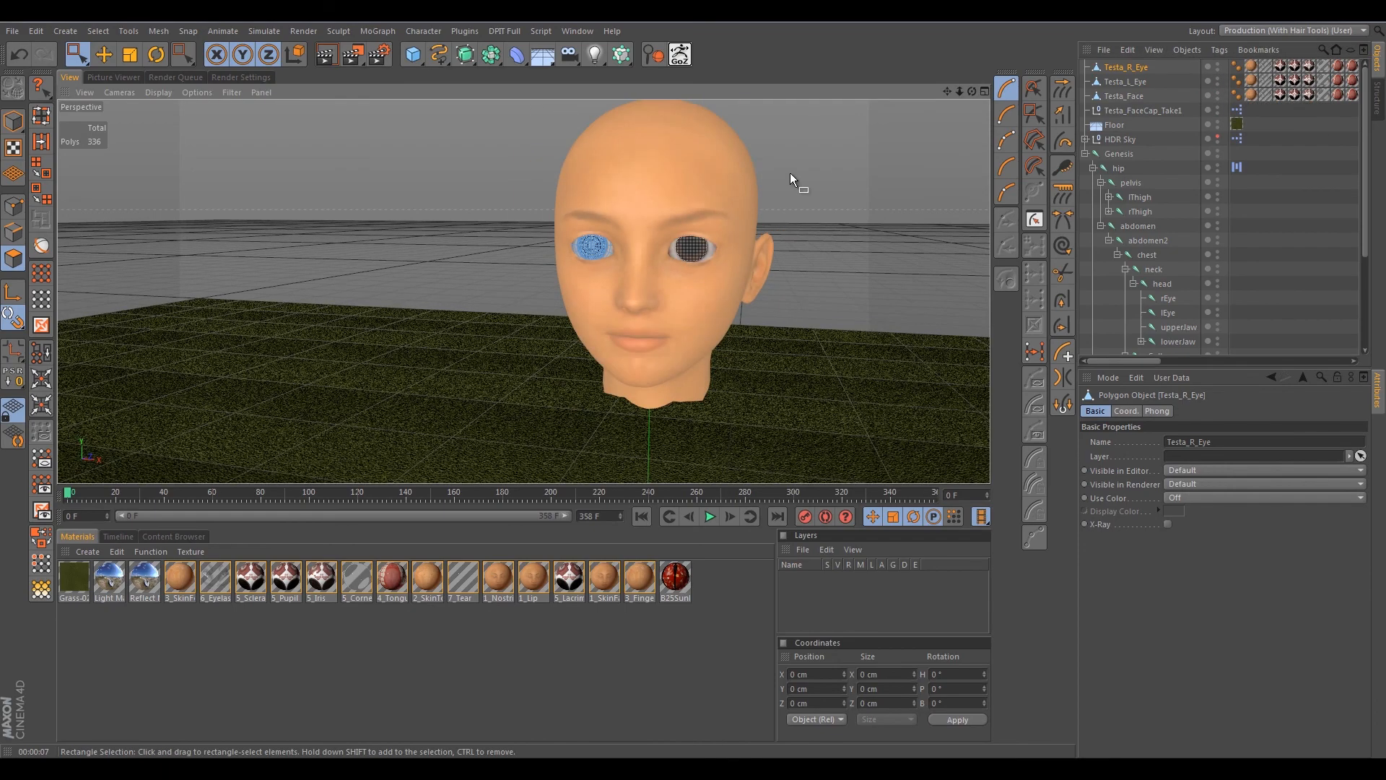
{"action": "left_click_drag", "start_coordinate": [788, 176], "coordinate": [533, 180], "text": "alt"}
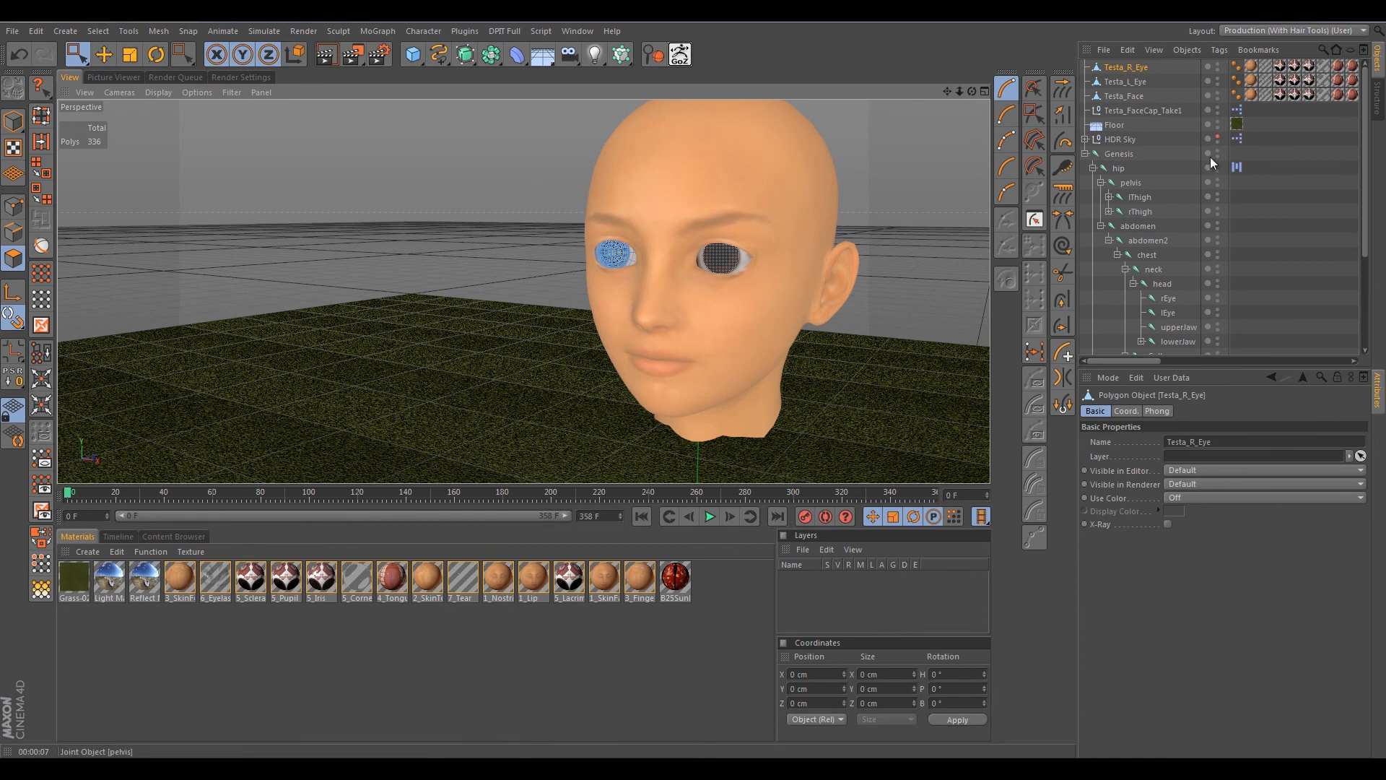
{"action": "left_click", "coordinate": [1126, 82]}
{"action": "left_click", "coordinate": [1126, 95]}
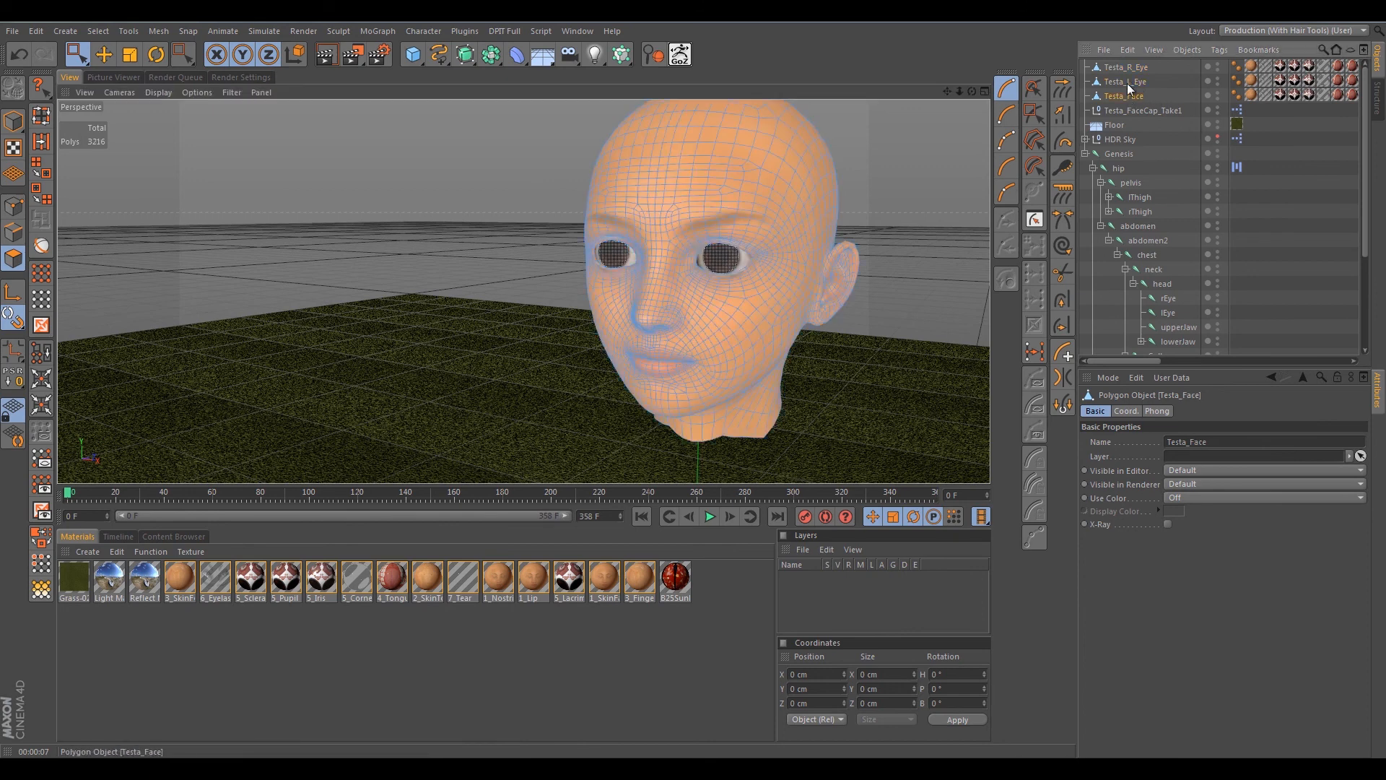
{"action": "left_click", "coordinate": [1129, 70]}
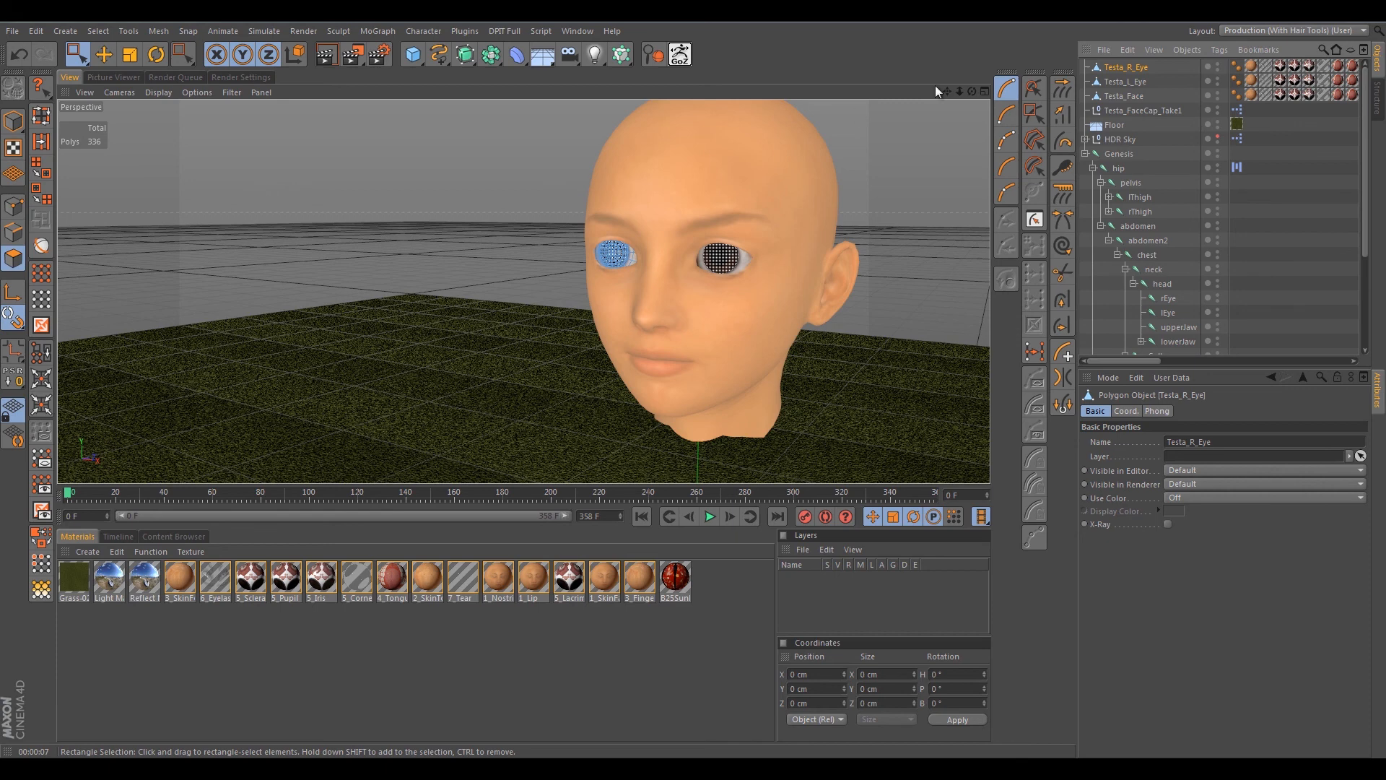
Hide Testa_Face in the viewport and switch Testa_R_Eye to point editing.
{"action": "left_click", "coordinate": [1148, 95]}
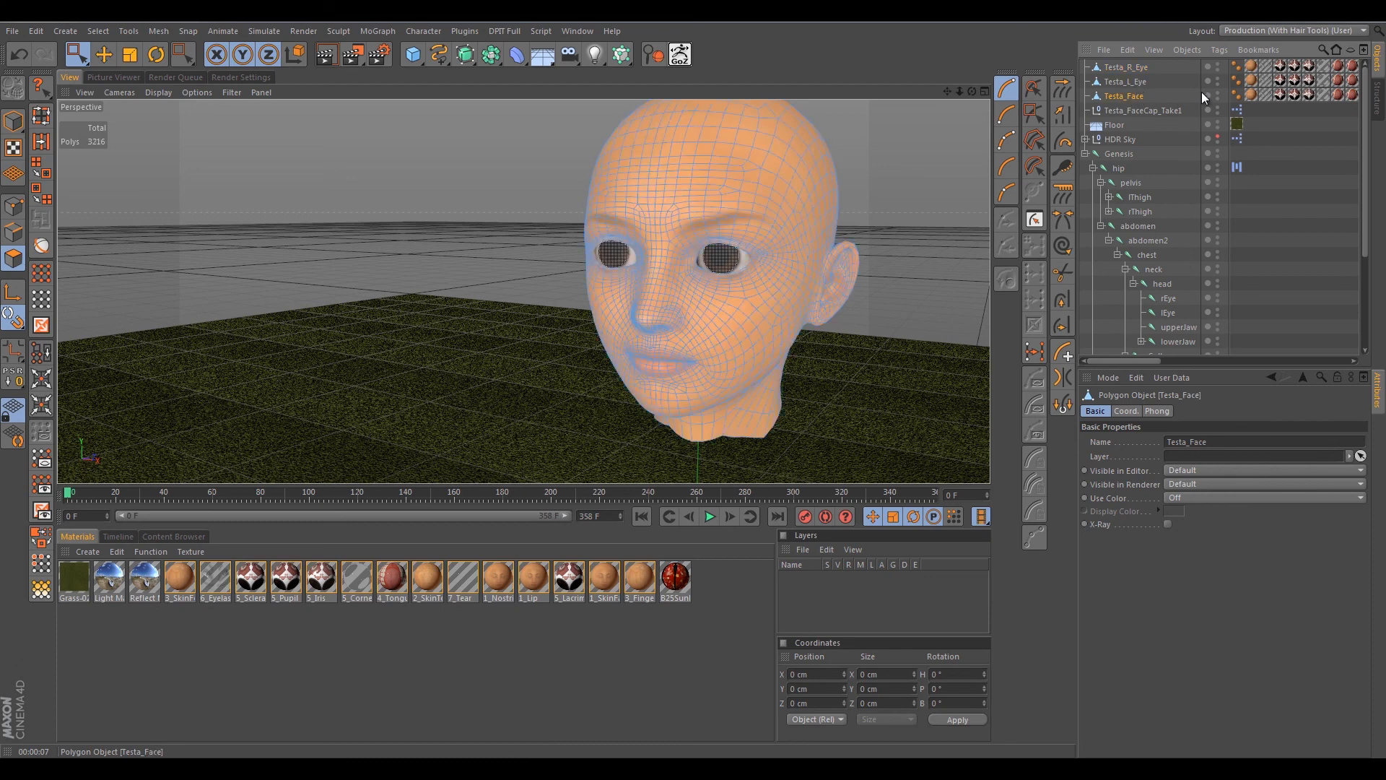
{"action": "left_click", "coordinate": [1218, 94]}
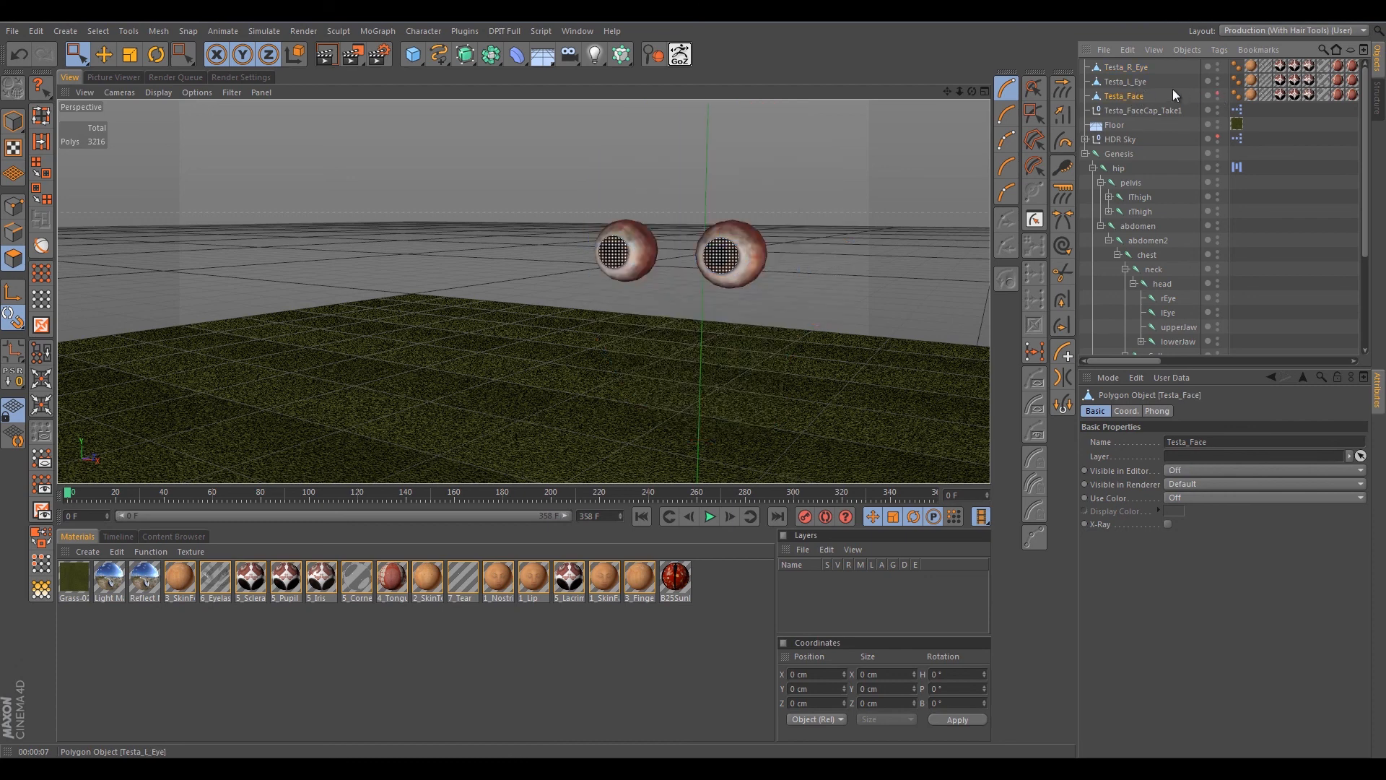
{"action": "left_click", "coordinate": [1125, 66]}
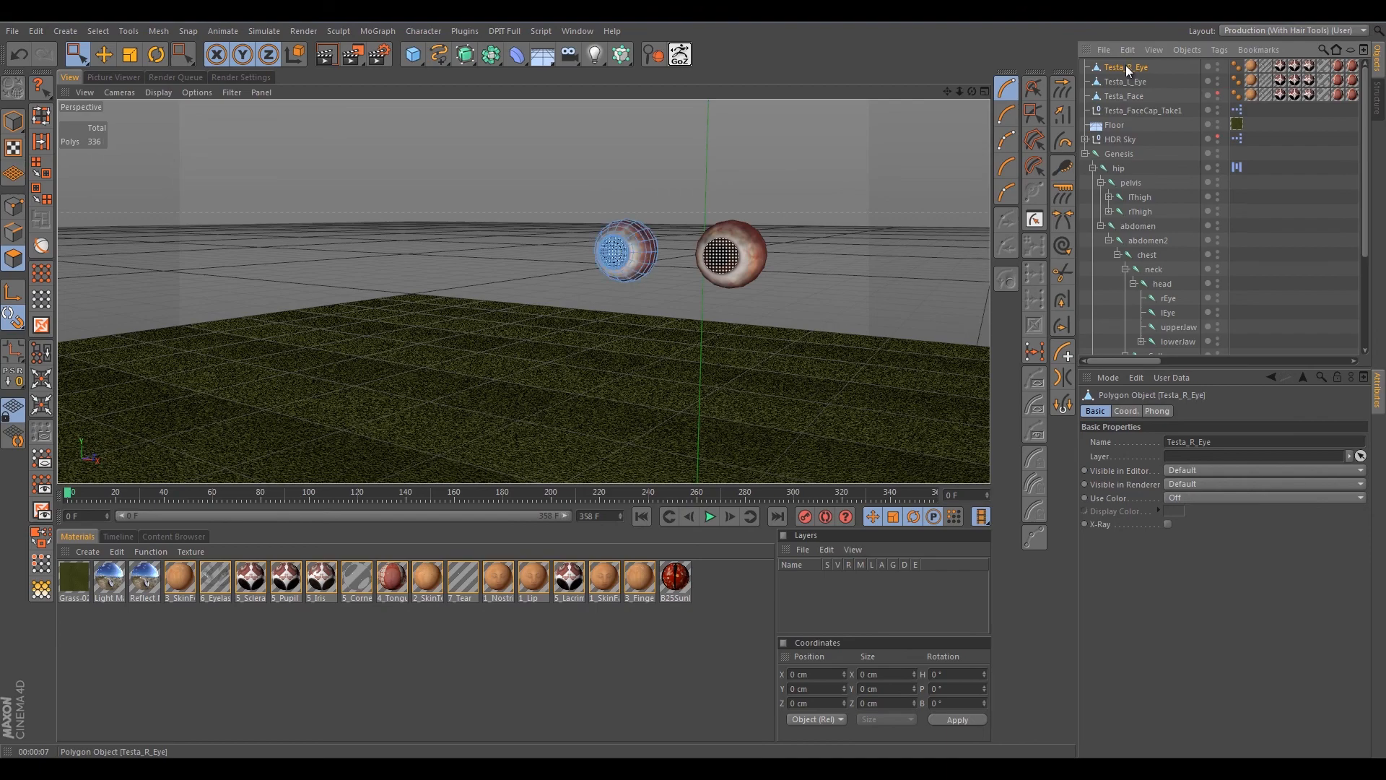
{"action": "left_click", "coordinate": [13, 209]}
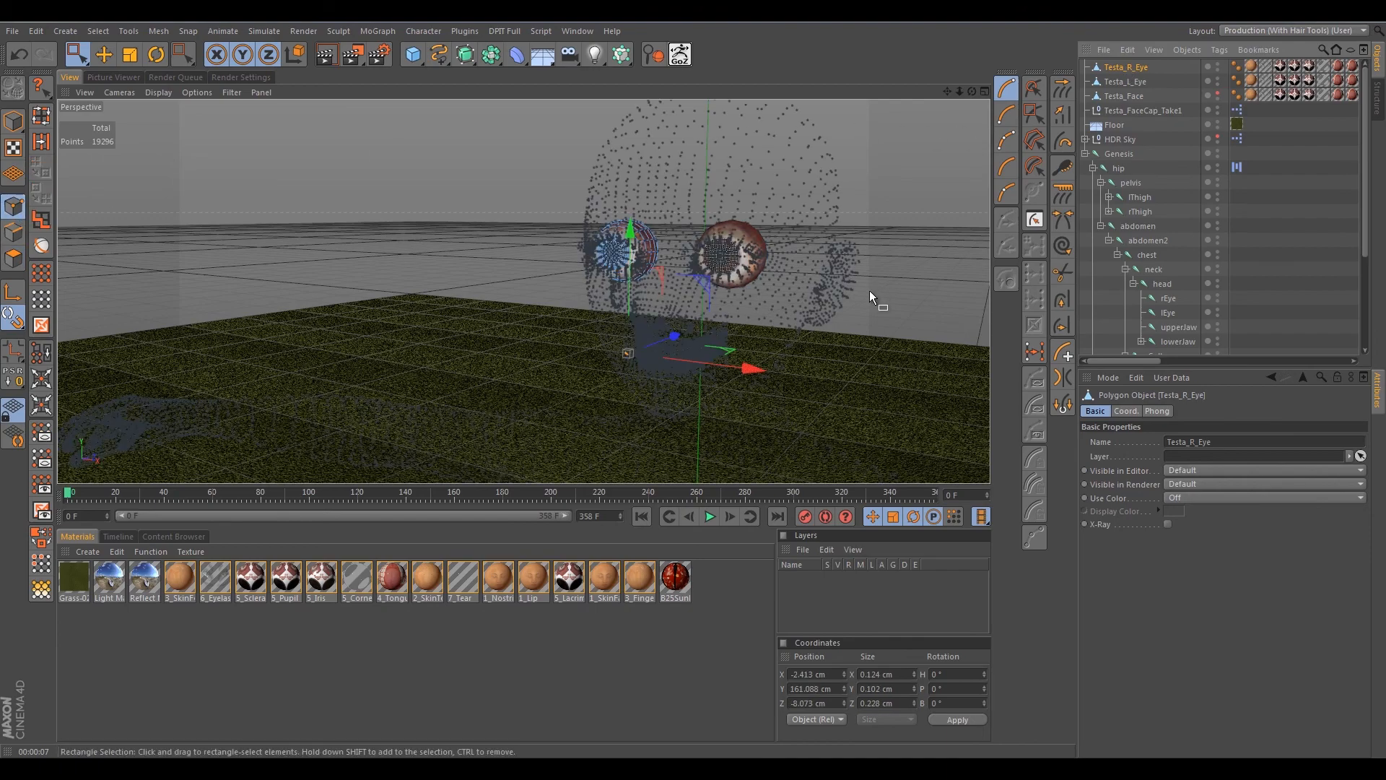
Examine the points belonging to Testa_R_Eye, both across the whole body and close to the eyes.
{"action": "middle_click_drag", "start_coordinate": [752, 183], "coordinate": [714, 64], "text": "alt"}
{"action": "right_click_drag", "start_coordinate": [740, 186], "coordinate": [723, 200], "text": "alt"}
{"action": "mouse_move", "coordinate": [738, 301]}
{"action": "middle_mouse_down", "text": "alt"}
{"action": "mouse_move", "coordinate": [682, 209]}
{"action": "mouse_move", "coordinate": [727, 305]}
{"action": "middle_mouse_up", "text": "alt"}
{"action": "middle_click_drag", "start_coordinate": [531, 183], "coordinate": [563, 202], "text": "alt"}
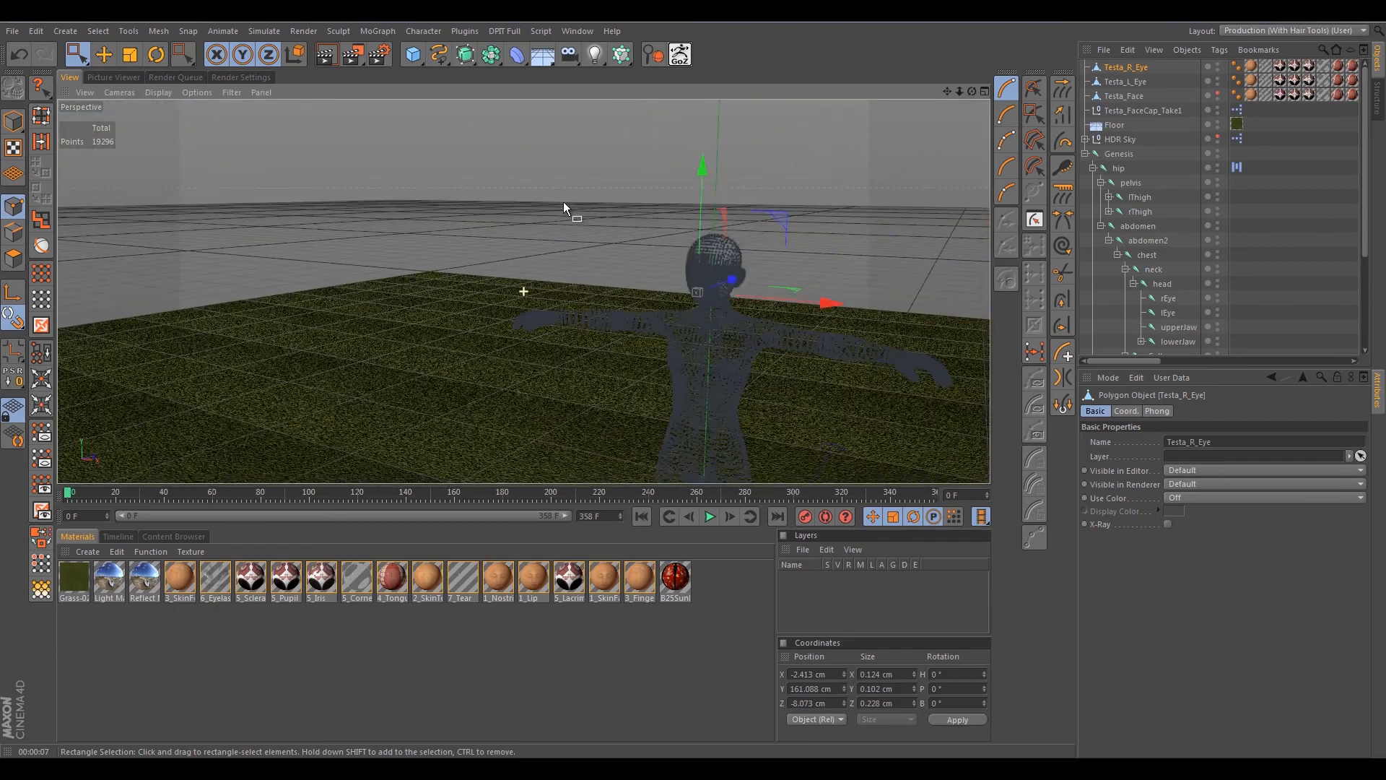
{"action": "mouse_move", "coordinate": [698, 322]}
{"action": "left_mouse_down", "text": "alt"}
{"action": "mouse_move", "coordinate": [669, 297]}
{"action": "mouse_move", "coordinate": [700, 318]}
{"action": "left_mouse_up", "text": "alt"}
{"action": "right_click_drag", "start_coordinate": [702, 319], "coordinate": [713, 304], "text": "alt"}
{"action": "middle_click_drag", "start_coordinate": [713, 304], "coordinate": [610, 355], "text": "alt"}
{"action": "scroll", "coordinate": [640, 268], "scroll_direction": "up", "scroll_amount": 5}
{"action": "scroll", "coordinate": [640, 268], "scroll_direction": "up", "scroll_amount": 3}
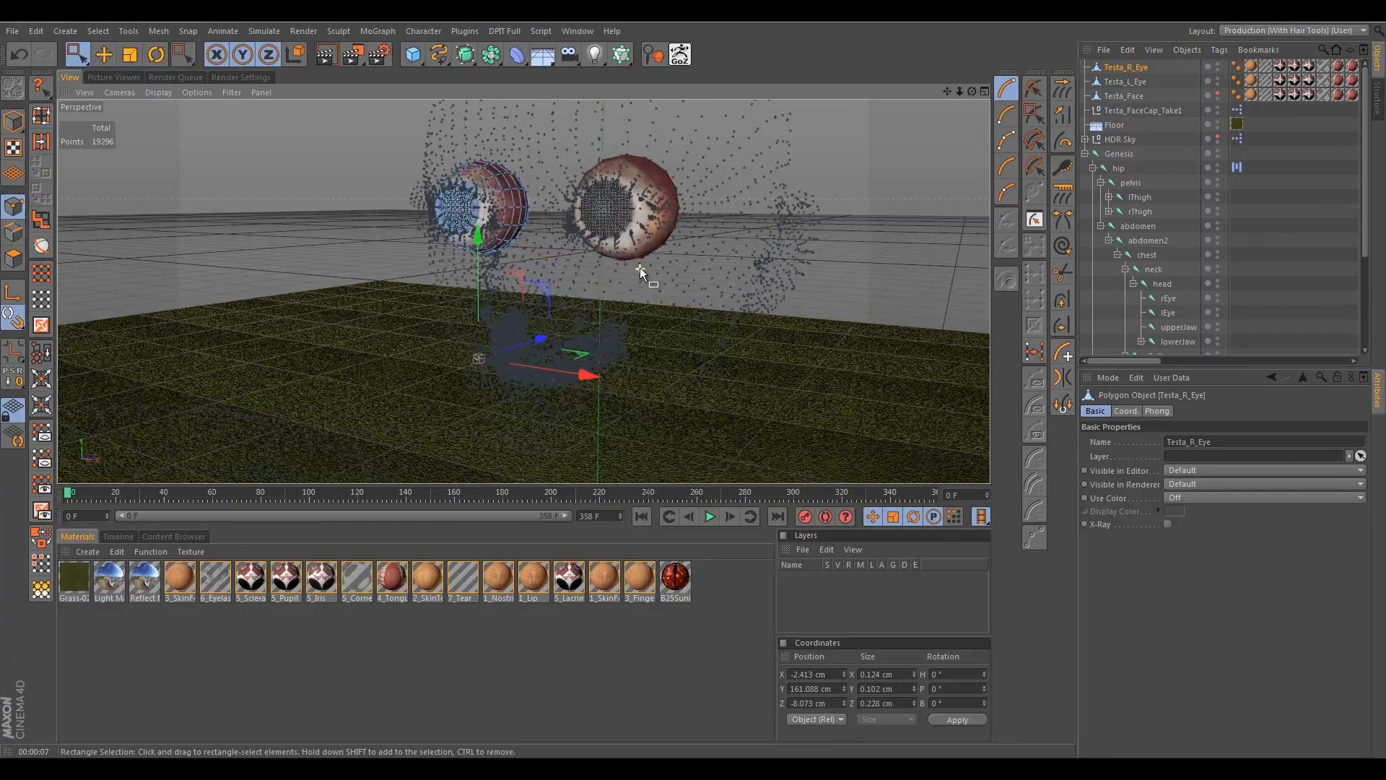
{"action": "mouse_move", "coordinate": [556, 280]}
{"action": "left_mouse_down", "text": "alt"}
{"action": "mouse_move", "coordinate": [695, 288]}
{"action": "mouse_move", "coordinate": [568, 261]}
{"action": "mouse_move", "coordinate": [525, 265]}
{"action": "mouse_move", "coordinate": [494, 293]}
{"action": "mouse_move", "coordinate": [663, 273]}
{"action": "mouse_move", "coordinate": [542, 254]}
{"action": "mouse_move", "coordinate": [610, 242]}
{"action": "mouse_move", "coordinate": [541, 267]}
{"action": "mouse_move", "coordinate": [586, 262]}
{"action": "mouse_move", "coordinate": [583, 284]}
{"action": "mouse_move", "coordinate": [548, 274]}
{"action": "left_mouse_up", "text": "alt"}
Run Optimize on Testa_R_Eye with no points selected to remove all points unused by the eyeball.
{"action": "right_click", "coordinate": [358, 198]}
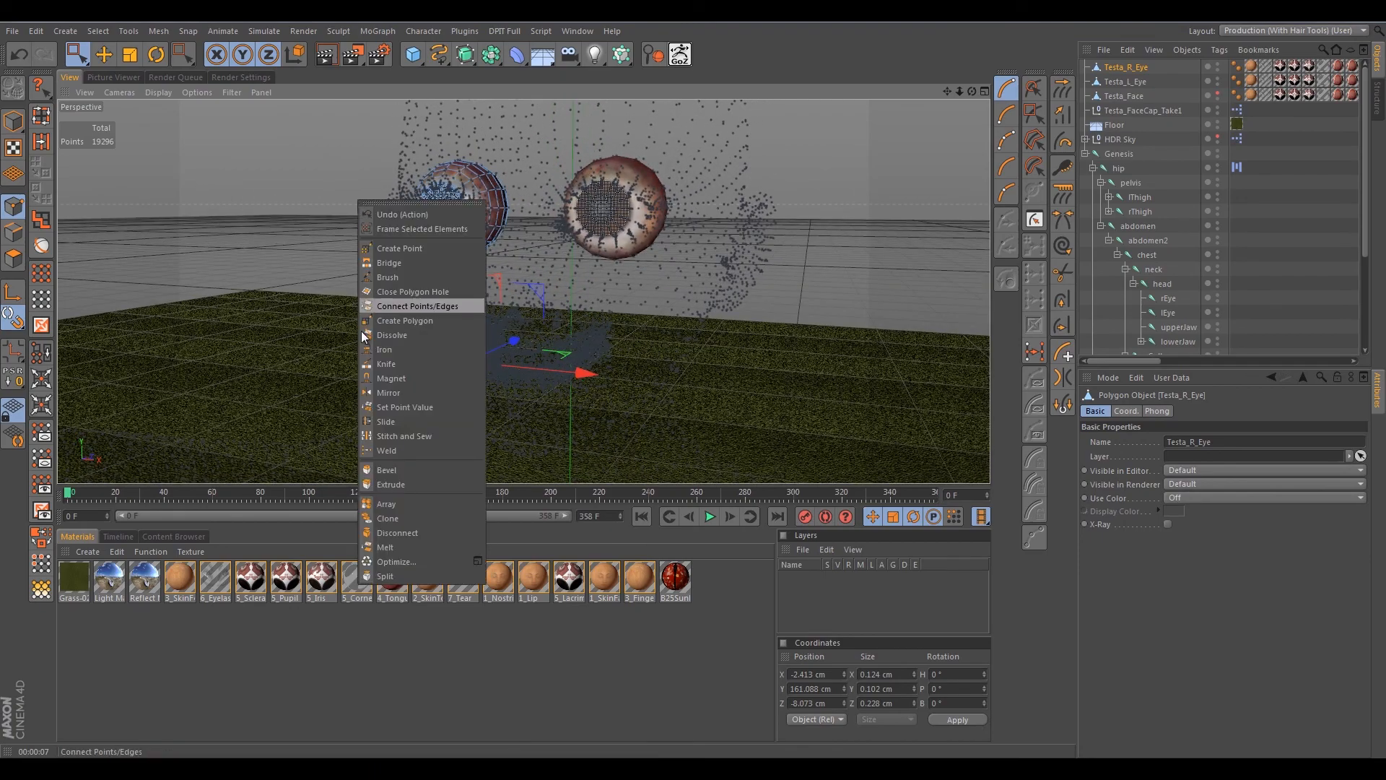
{"action": "left_click", "coordinate": [417, 557]}
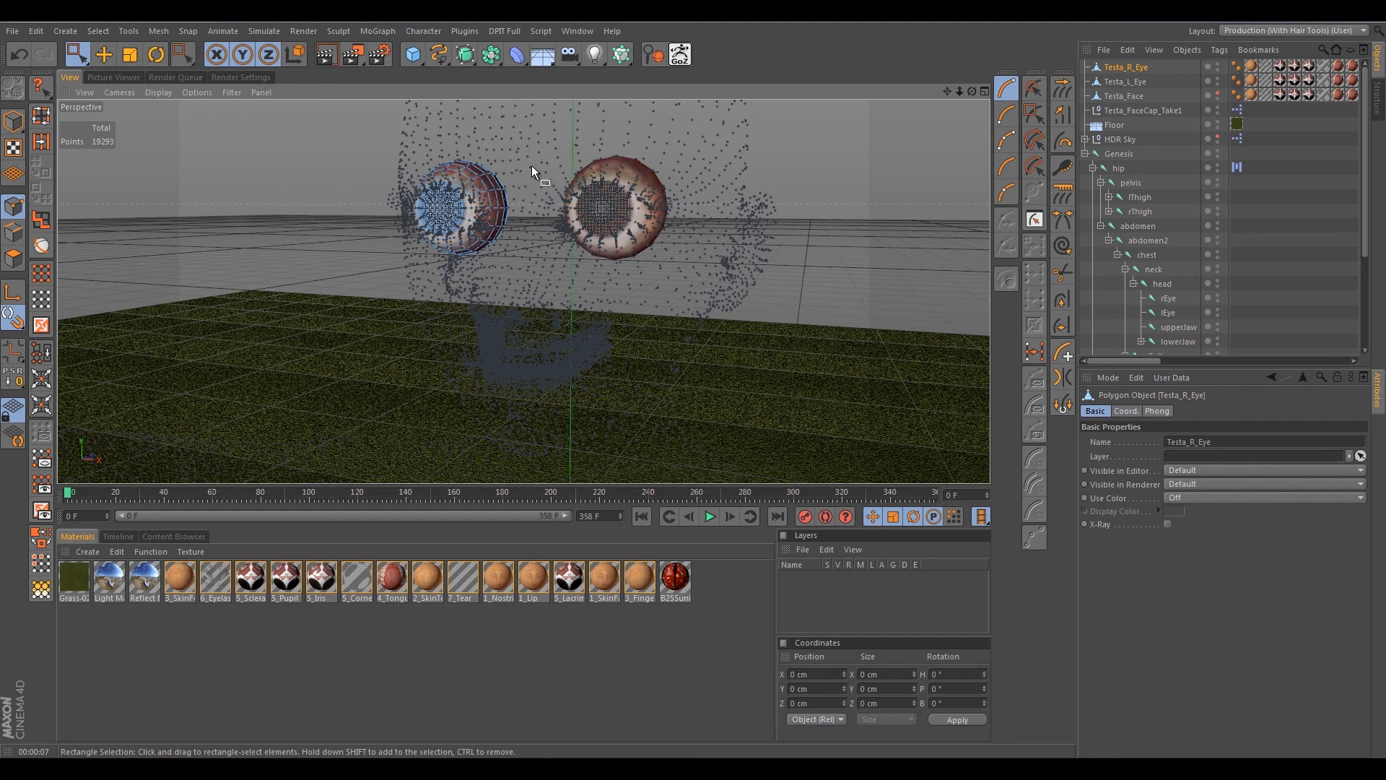
{"action": "right_click", "coordinate": [292, 176]}
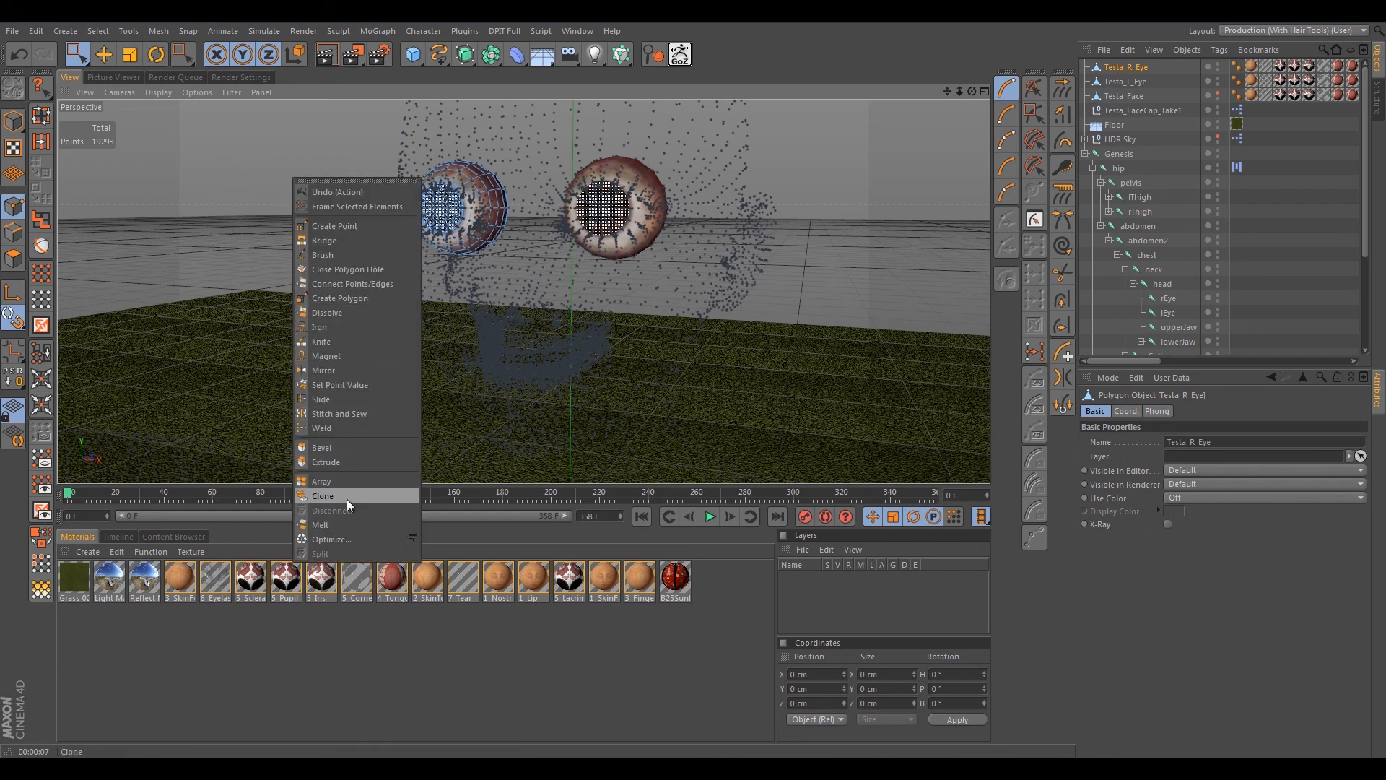
{"action": "left_click", "coordinate": [336, 542]}
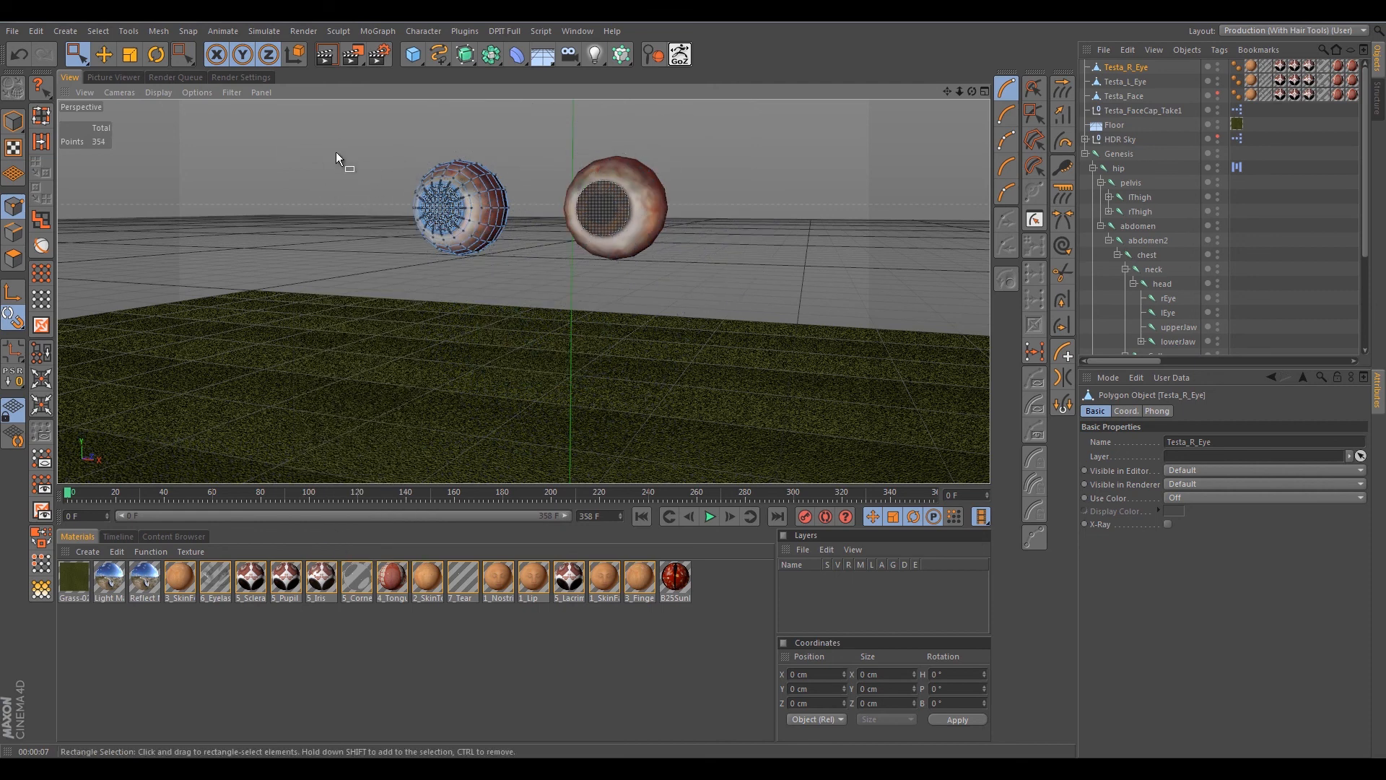
{"action": "left_click_drag", "start_coordinate": [299, 146], "coordinate": [349, 231]}
Deselect the points of Testa_L_Eye and run Optimize on it to remove its unused points.
{"action": "left_click", "coordinate": [1134, 82]}
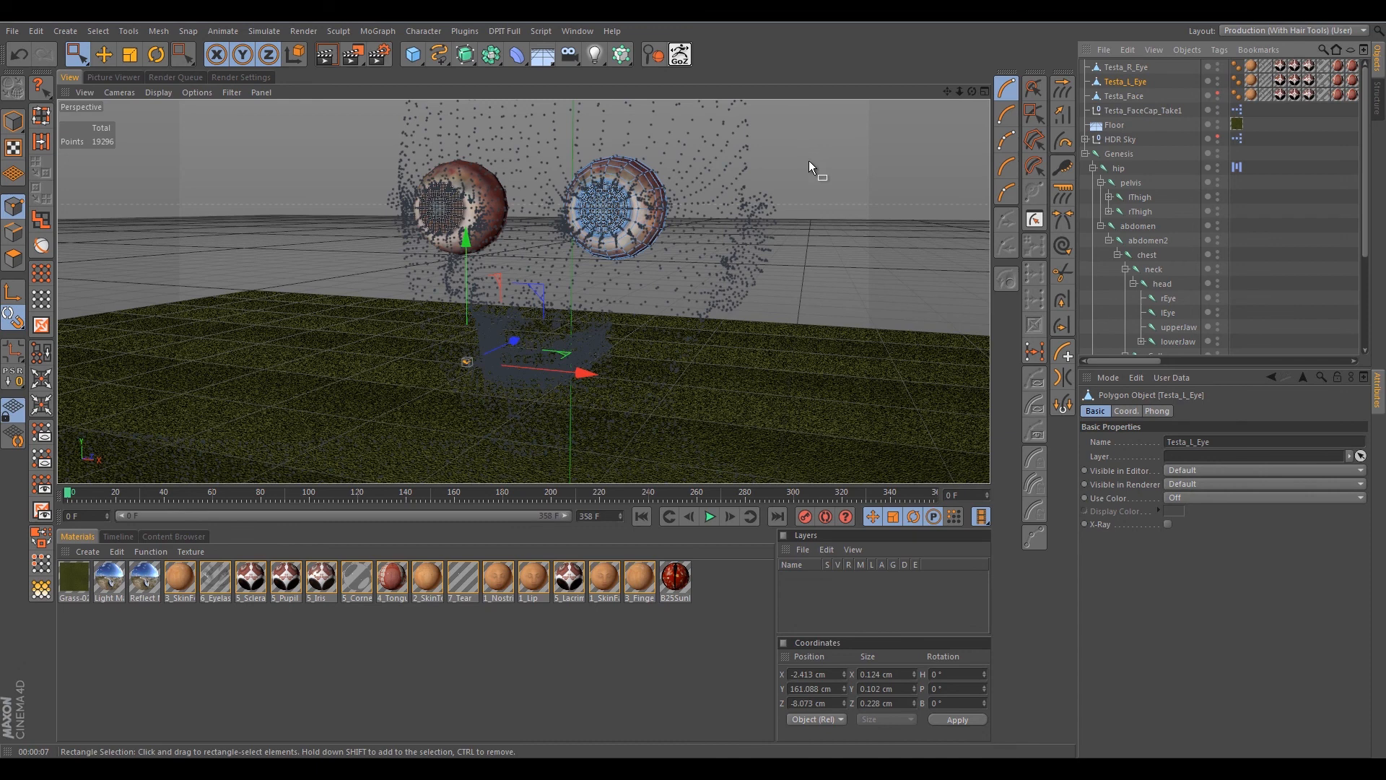
{"action": "left_click_drag", "start_coordinate": [804, 131], "coordinate": [839, 240]}
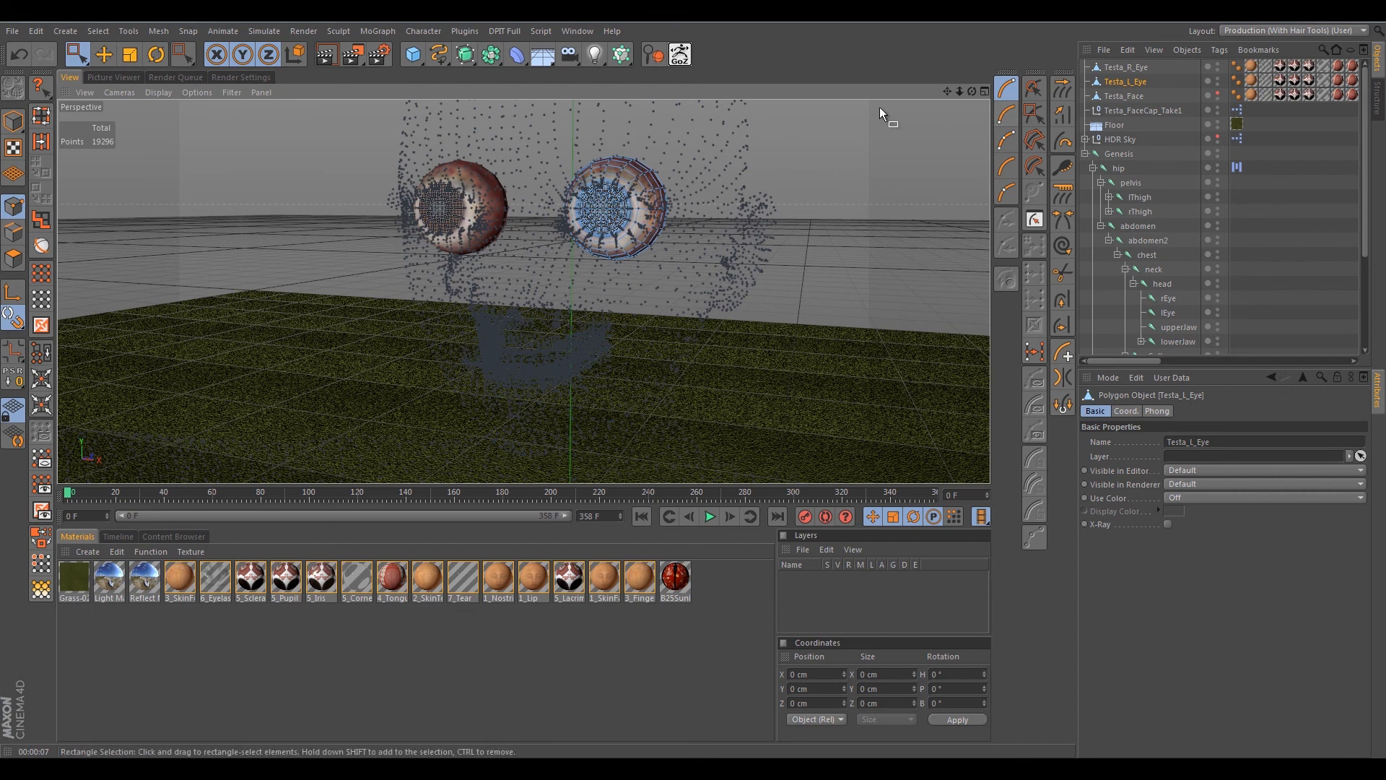
{"action": "right_click", "coordinate": [795, 128]}
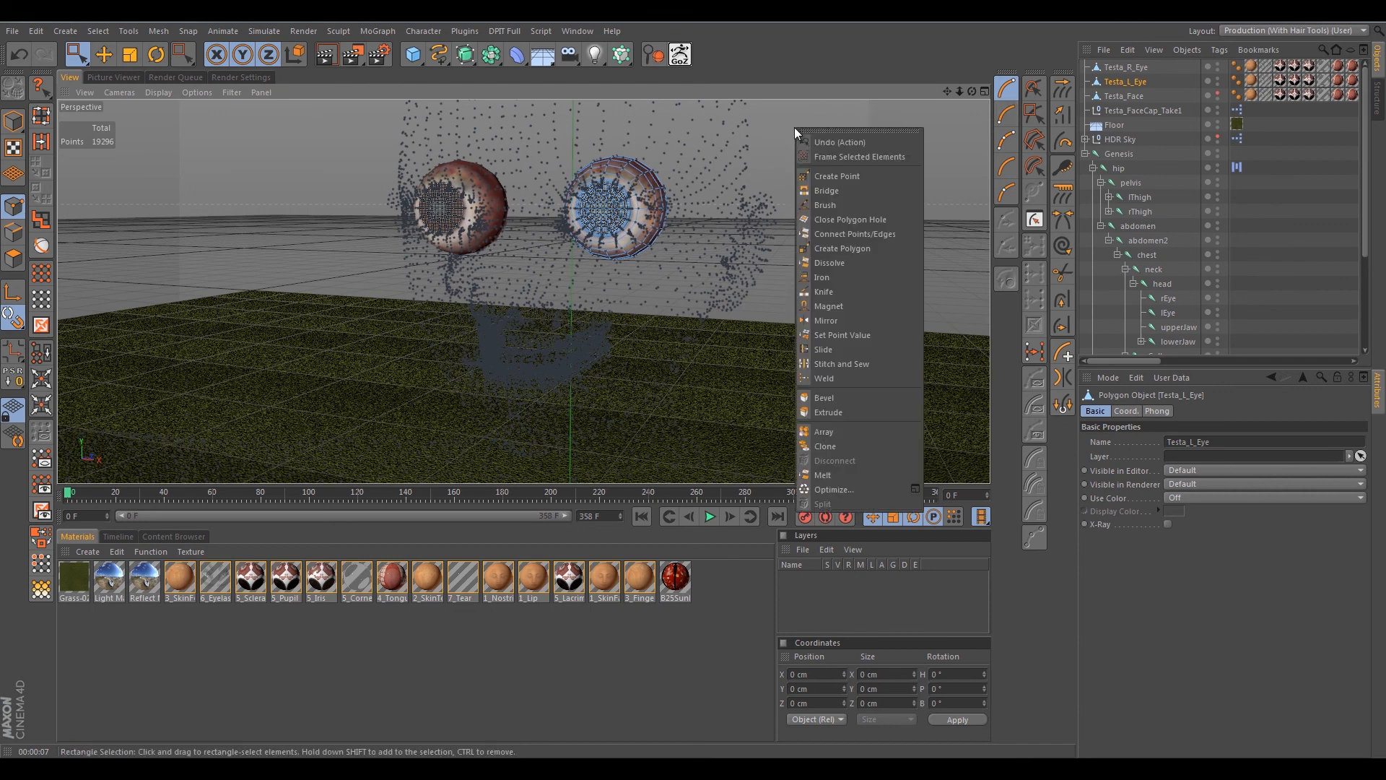
{"action": "left_click", "coordinate": [833, 489]}
{"action": "mouse_move", "coordinate": [339, 159]}
{"action": "left_mouse_down", "text": "alt"}
{"action": "mouse_move", "coordinate": [380, 172]}
{"action": "mouse_move", "coordinate": [331, 164]}
{"action": "left_mouse_up", "text": "alt"}
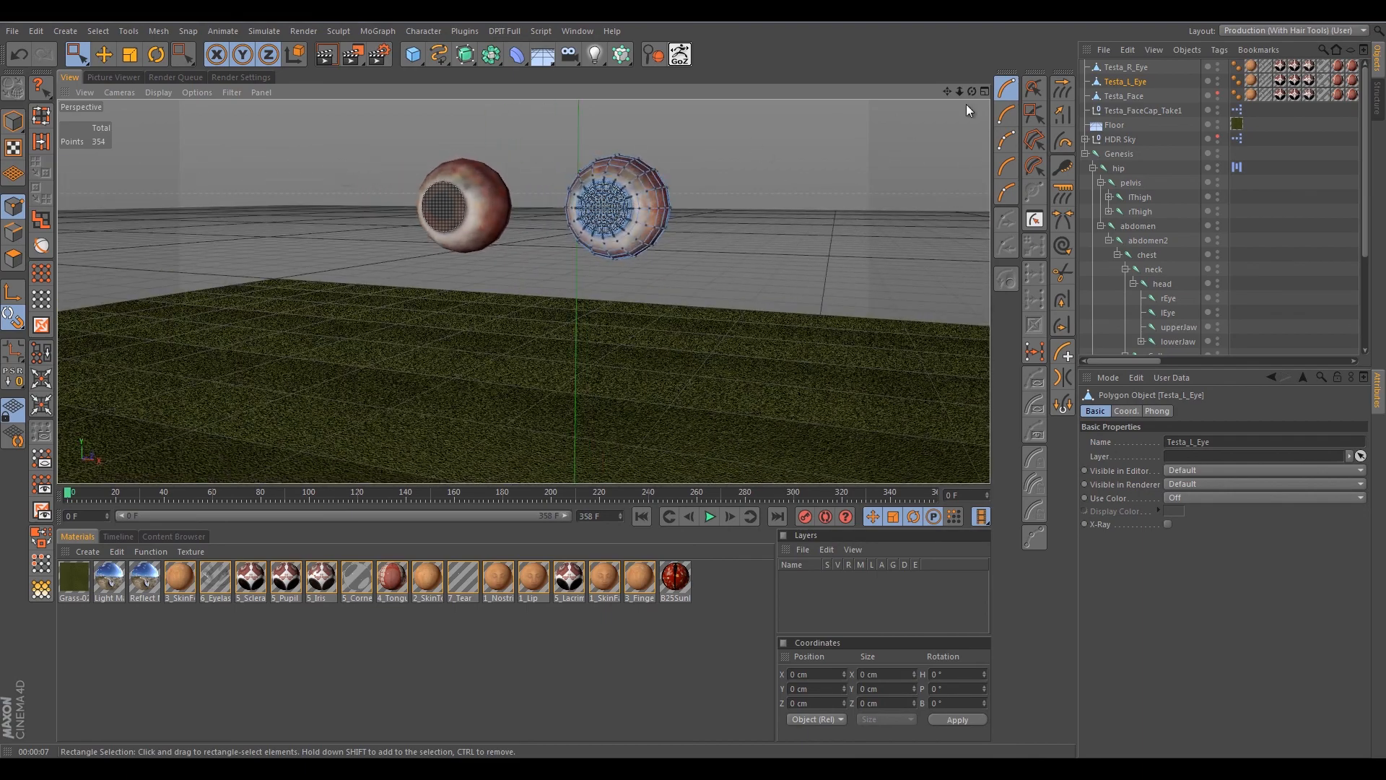
Show Testa_Face in the viewport and hide Testa_L_Eye and Testa_R_Eye so only the face remains.
{"action": "left_click", "coordinate": [1217, 92]}
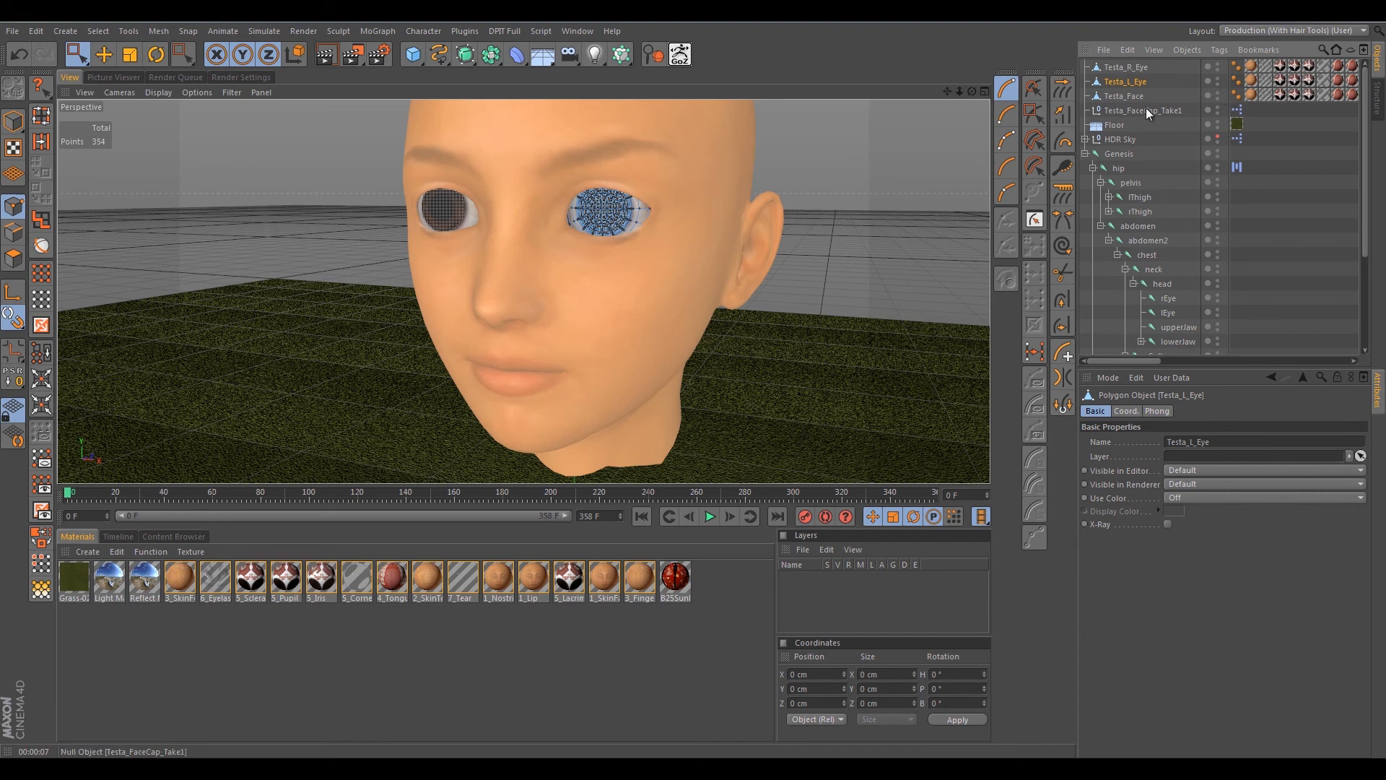
{"action": "left_click", "coordinate": [1217, 78]}
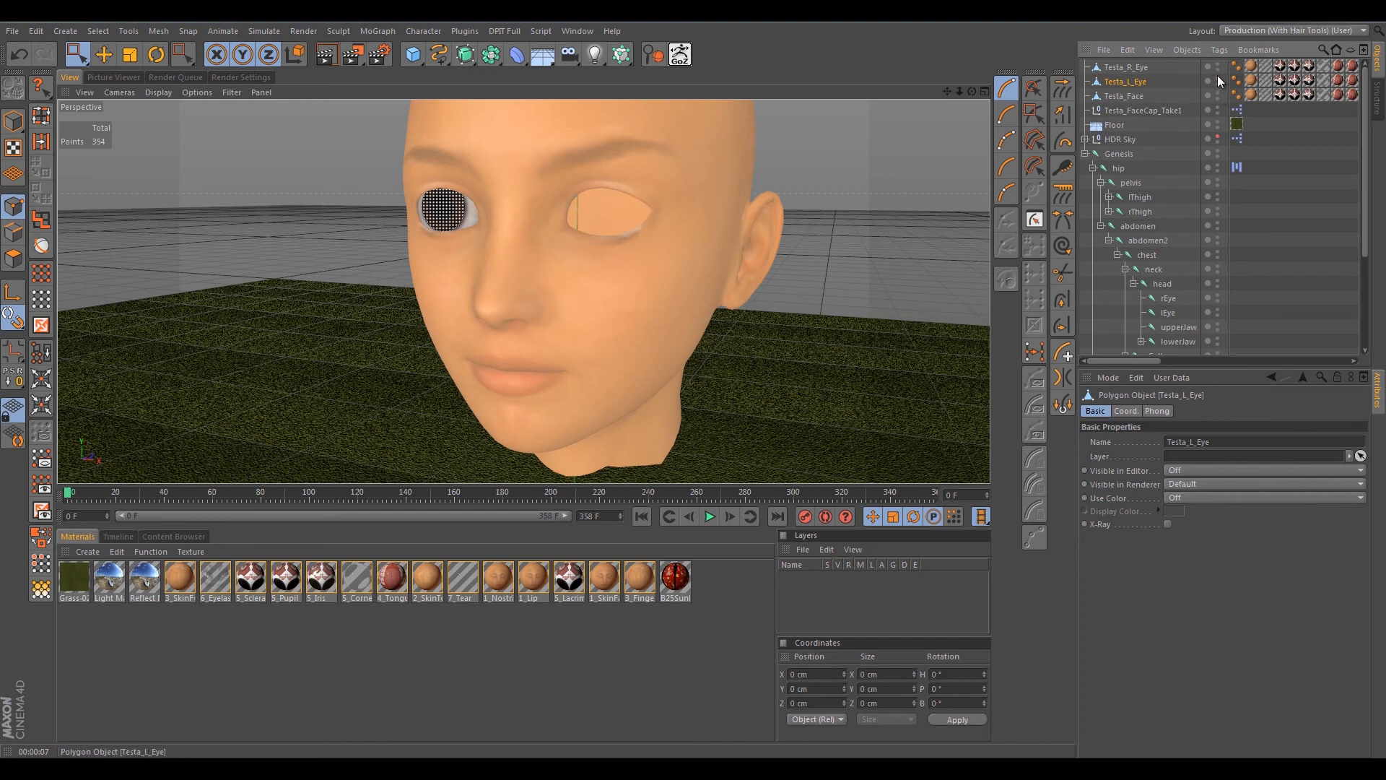
{"action": "left_click", "coordinate": [1218, 65]}
{"action": "scroll", "coordinate": [829, 190], "scroll_direction": "down", "scroll_amount": 4}
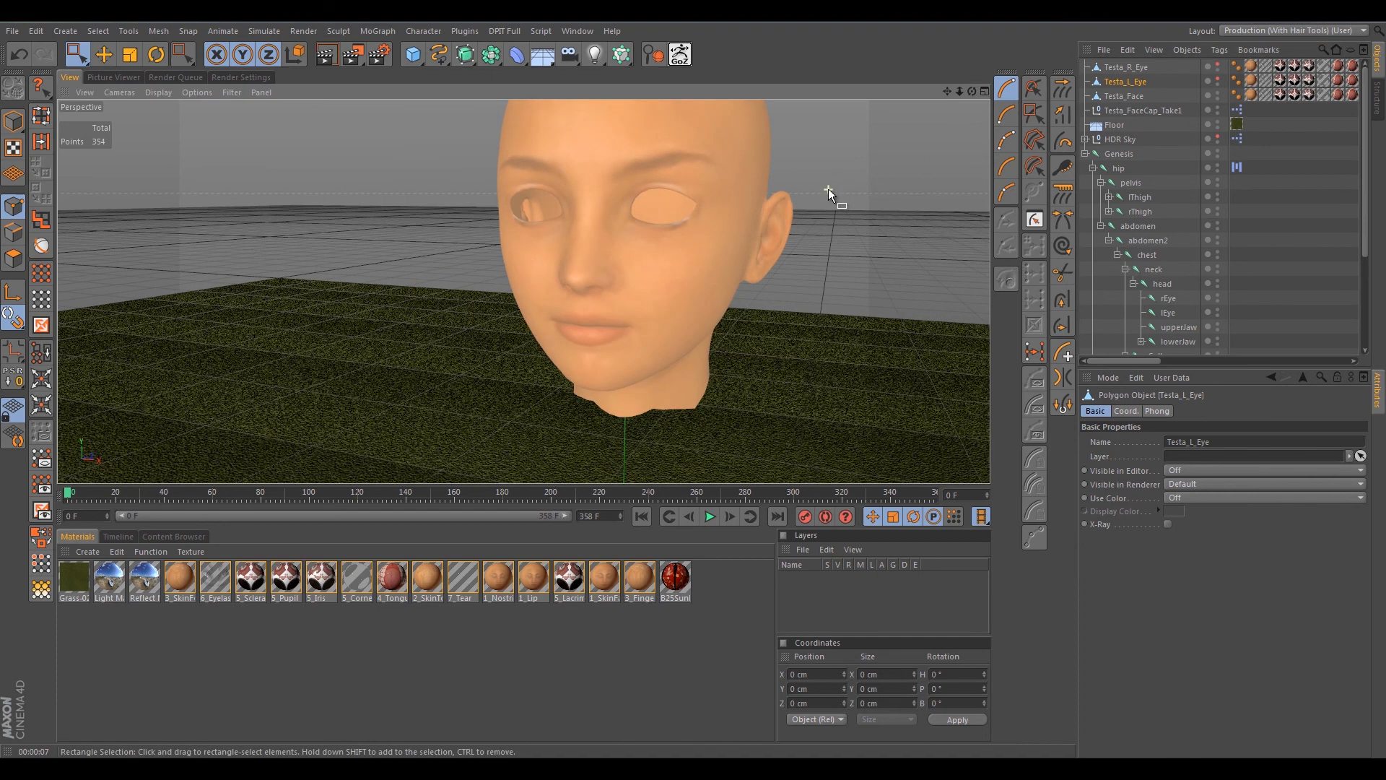
{"action": "left_click_drag", "start_coordinate": [843, 170], "coordinate": [219, 243], "text": "alt"}
{"action": "left_click_drag", "start_coordinate": [698, 210], "coordinate": [665, 283], "text": "alt"}
{"action": "scroll", "coordinate": [617, 257], "scroll_direction": "up", "scroll_amount": 10}
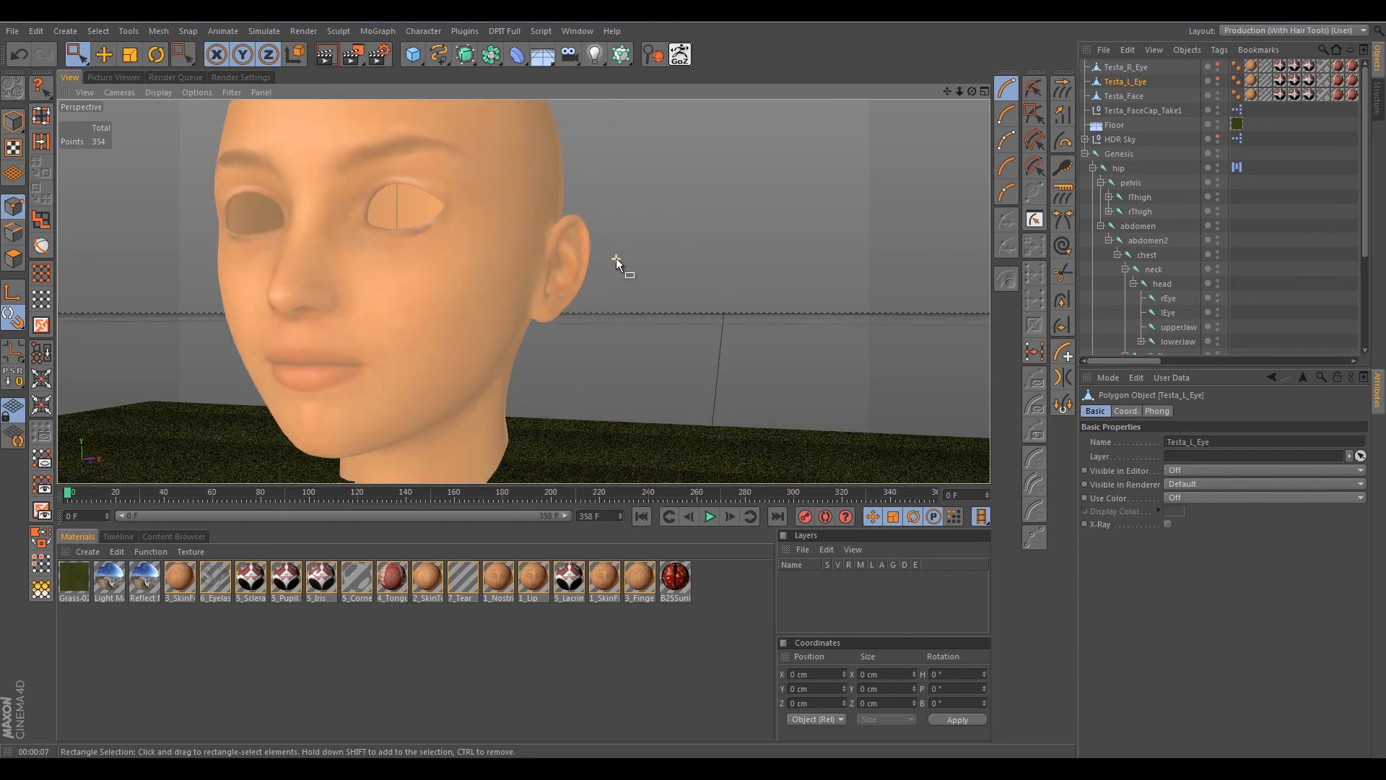
{"action": "scroll", "coordinate": [613, 258], "scroll_direction": "down", "scroll_amount": 2}
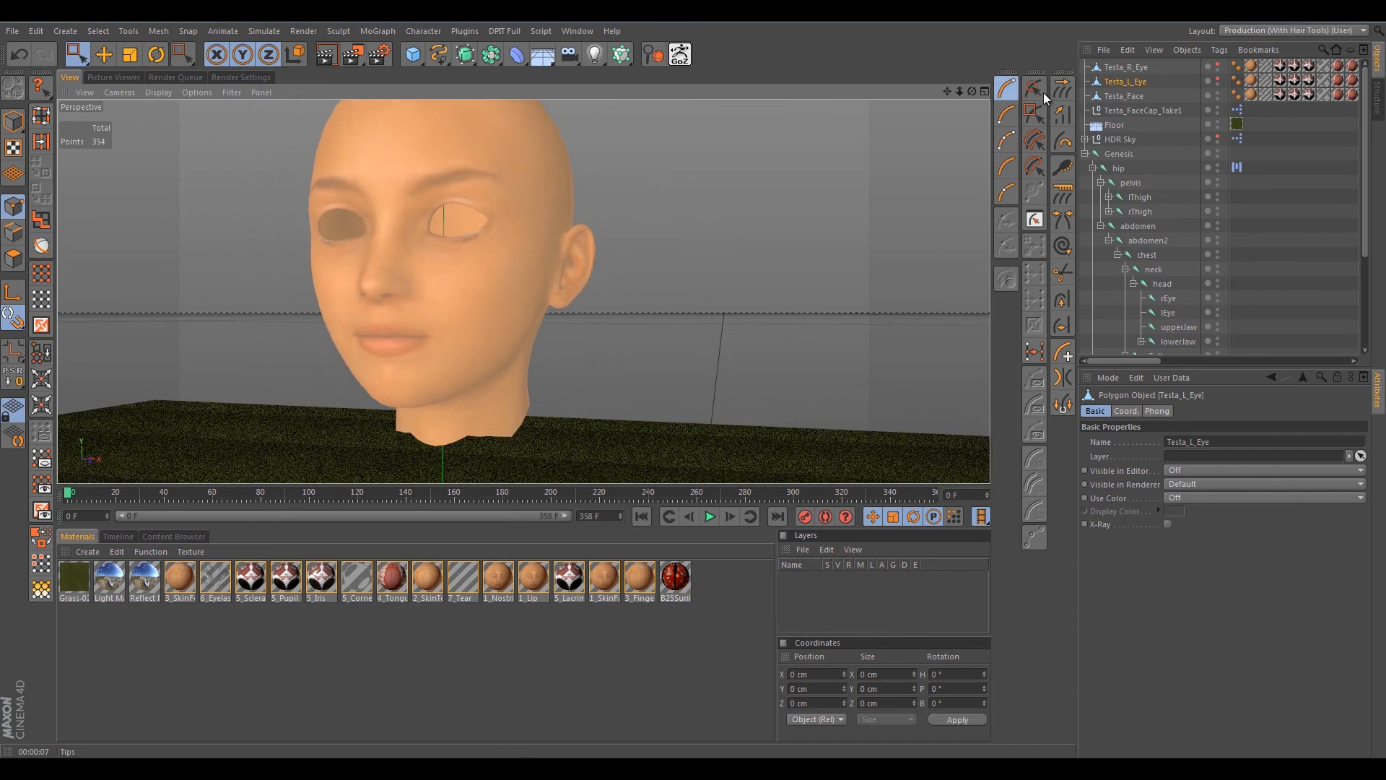
Select Testa_Face and try to run Optimize on it with its current point selection.
{"action": "left_click", "coordinate": [1128, 97]}
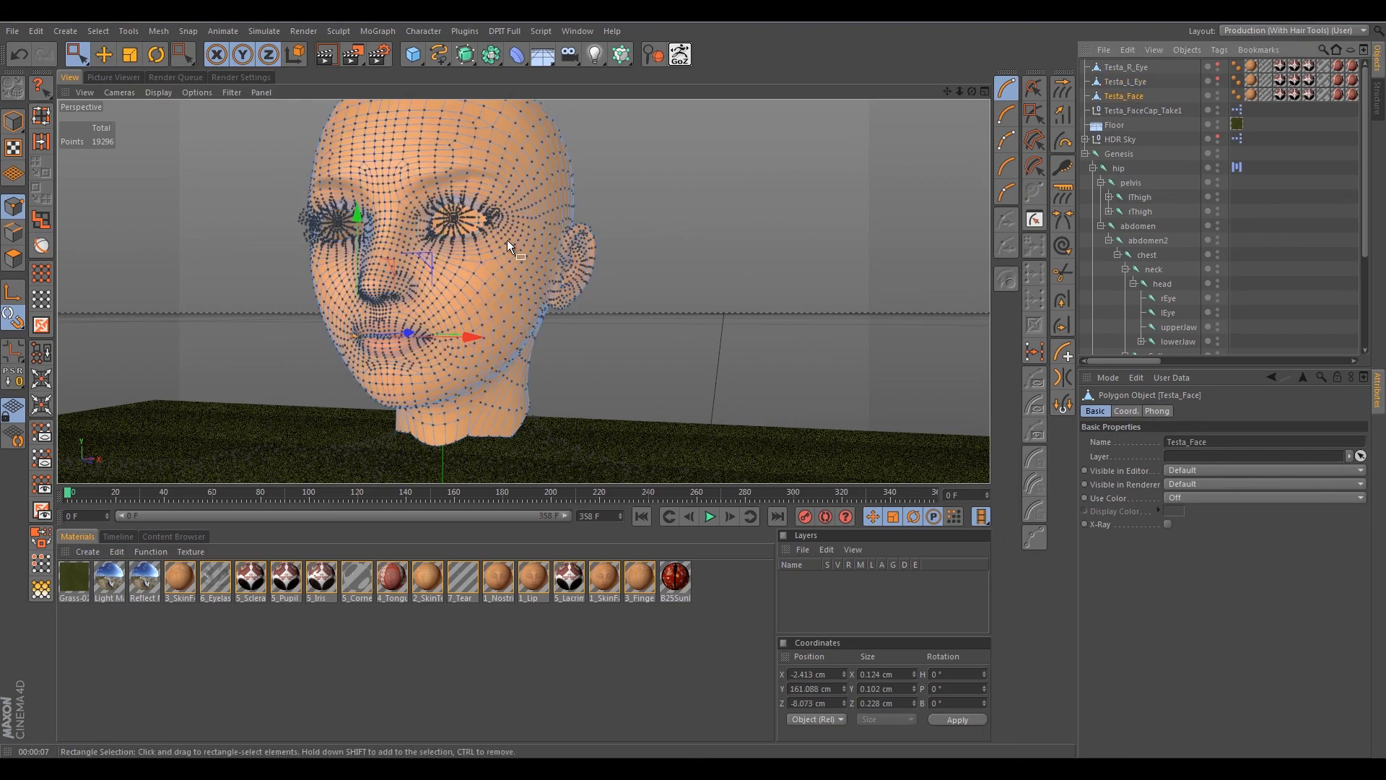
{"action": "scroll", "coordinate": [631, 279], "scroll_direction": "down", "scroll_amount": 8}
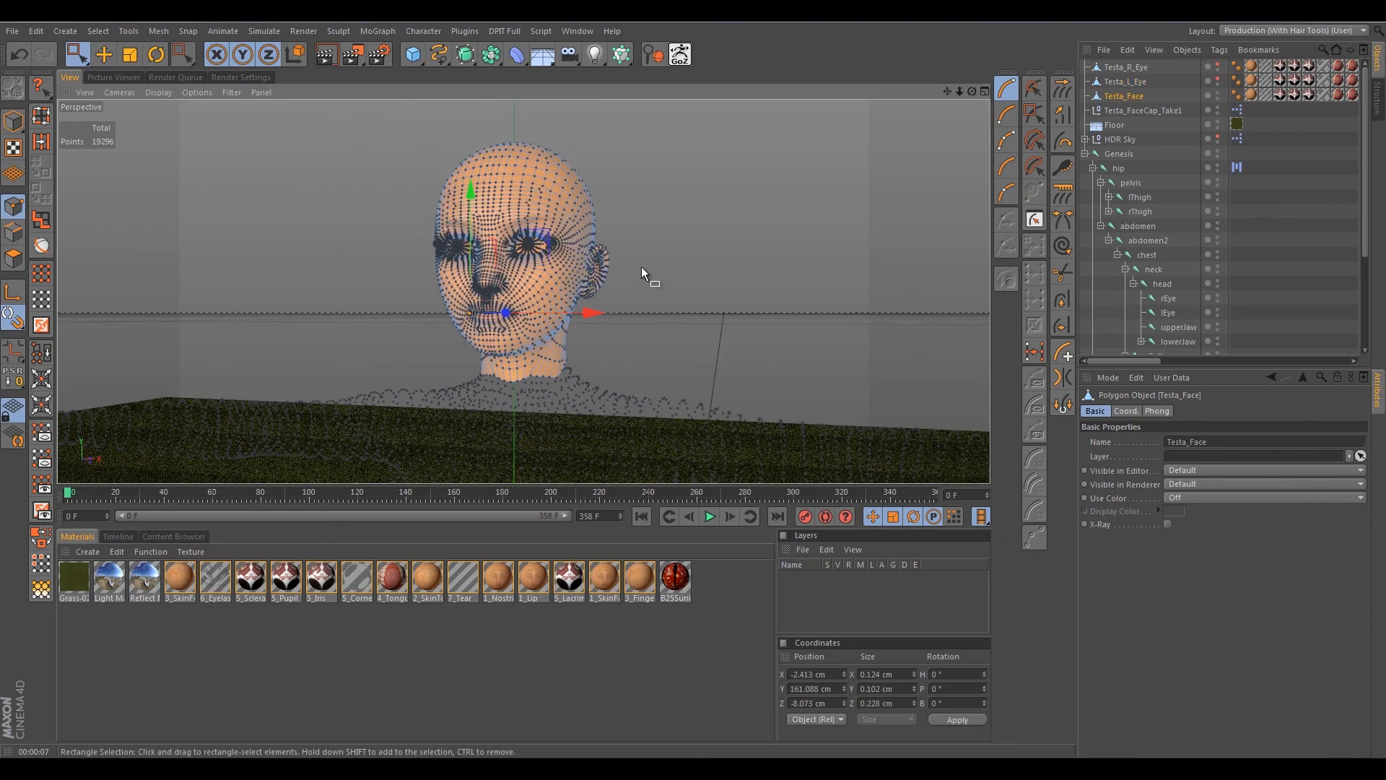
{"action": "left_click_drag", "start_coordinate": [644, 240], "coordinate": [614, 281], "text": "alt"}
{"action": "scroll", "coordinate": [638, 282], "scroll_direction": "up", "scroll_amount": 4}
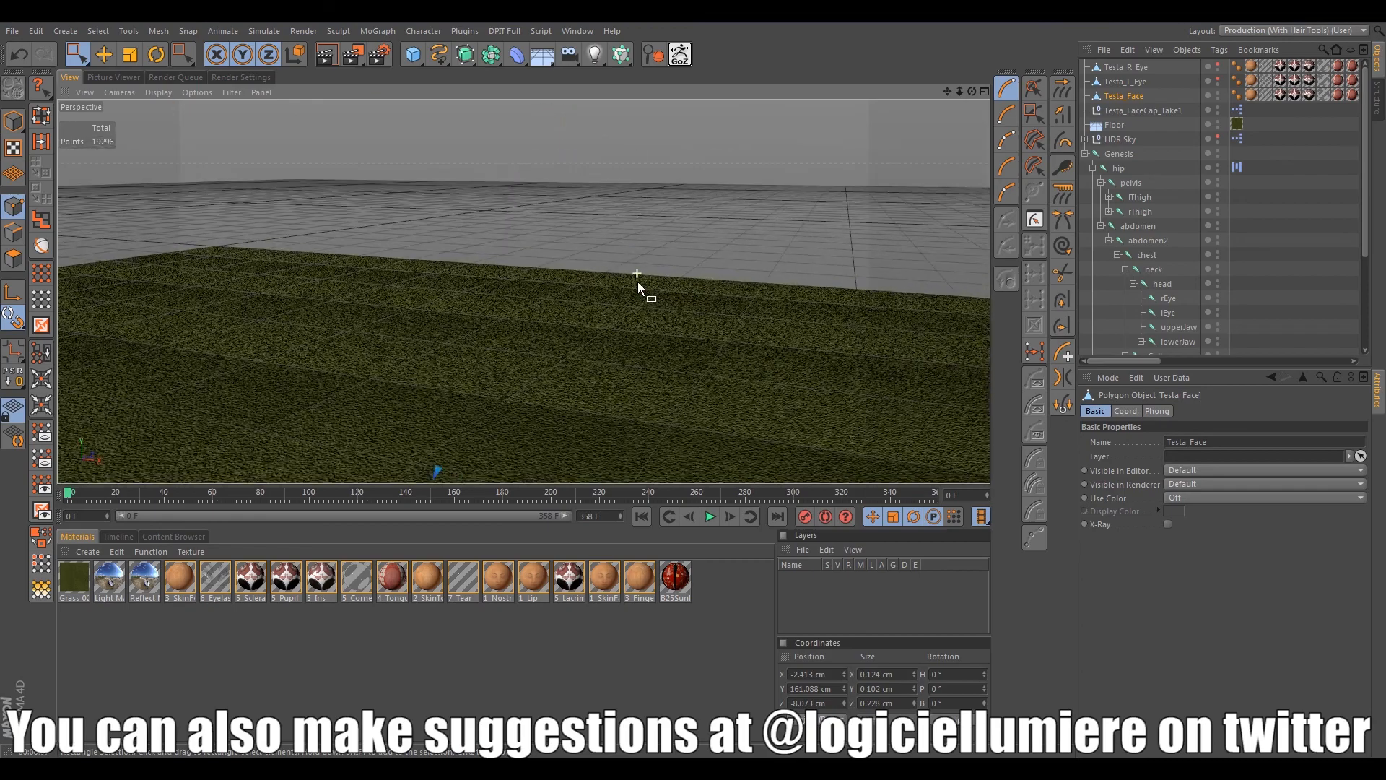
{"action": "scroll", "coordinate": [638, 283], "scroll_direction": "down", "scroll_amount": 6}
{"action": "scroll", "coordinate": [638, 283], "scroll_direction": "up", "scroll_amount": 2}
{"action": "scroll", "coordinate": [554, 275], "scroll_direction": "up", "scroll_amount": 4}
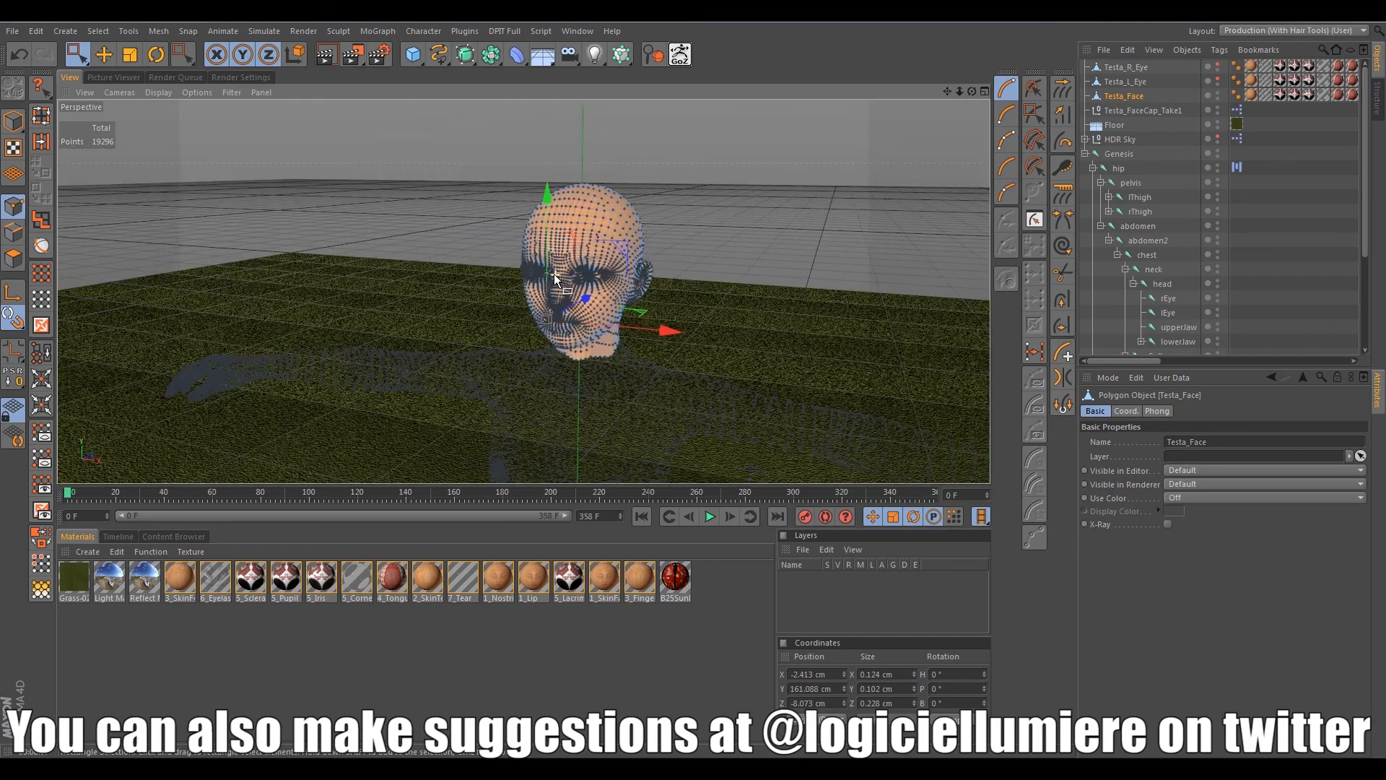
{"action": "right_click", "coordinate": [573, 184]}
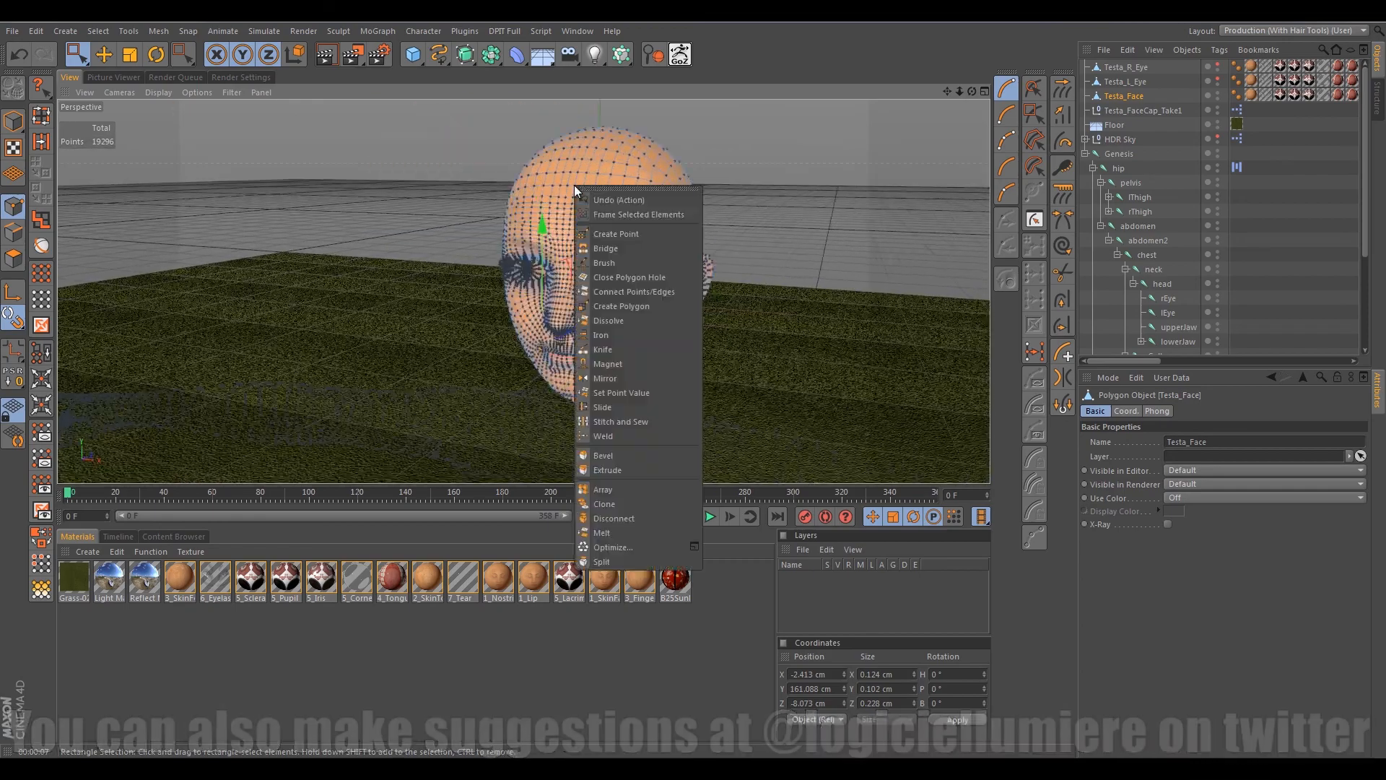
{"action": "left_click", "coordinate": [618, 546]}
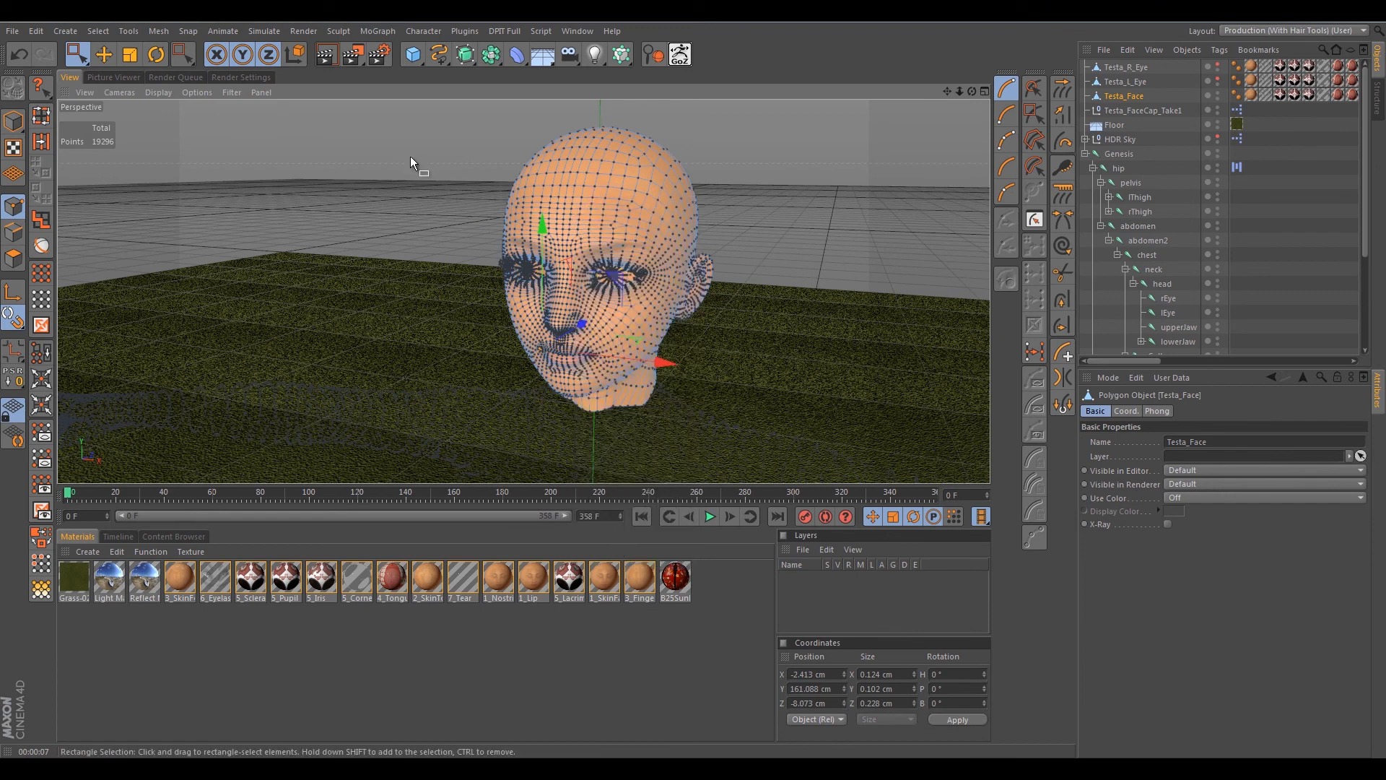
Deselect all points of Testa_Face and run Optimize on it to remove the points unused by the face.
{"action": "left_click_drag", "start_coordinate": [408, 141], "coordinate": [466, 229]}
{"action": "right_click", "coordinate": [583, 243]}
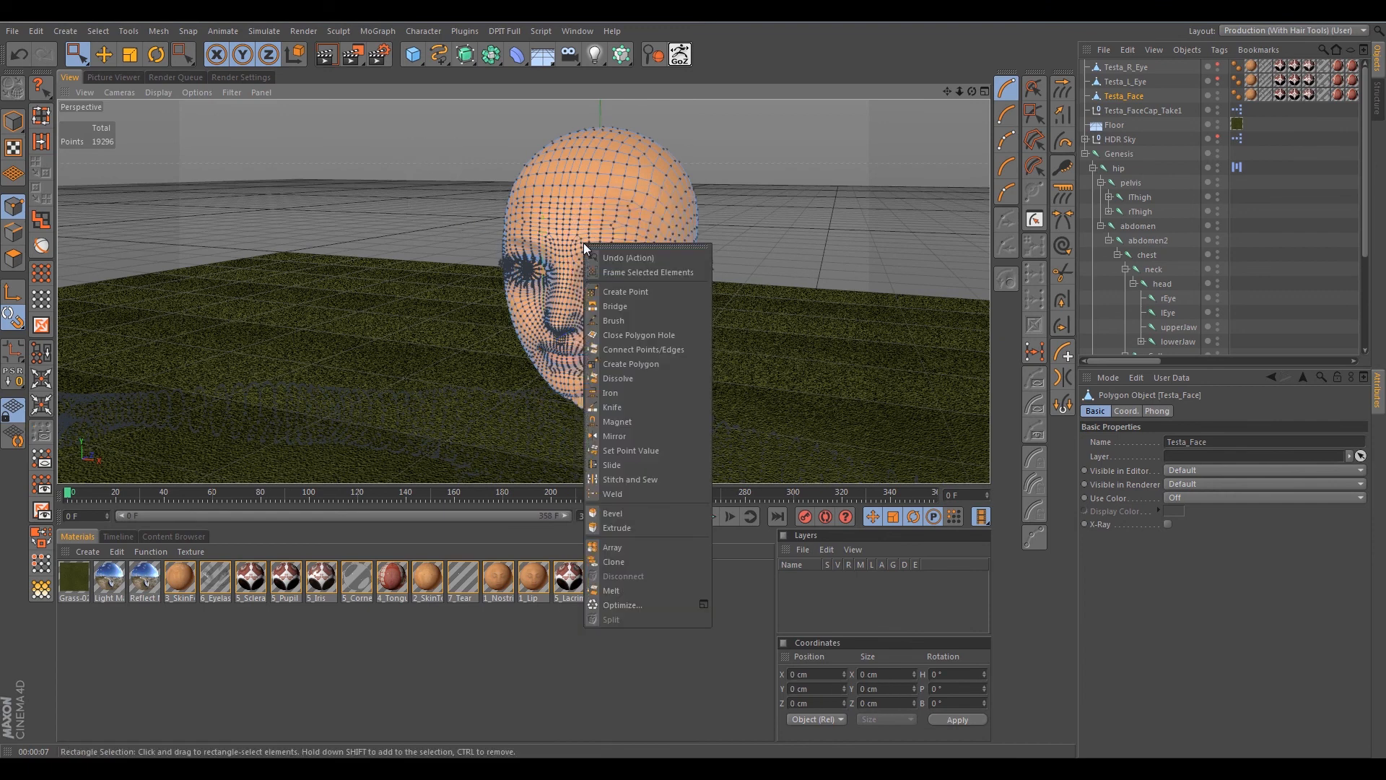
{"action": "left_click", "coordinate": [621, 600]}
{"action": "mouse_move", "coordinate": [468, 169]}
{"action": "left_mouse_down", "text": "alt"}
{"action": "mouse_move", "coordinate": [478, 143]}
{"action": "mouse_move", "coordinate": [589, 135]}
{"action": "mouse_move", "coordinate": [452, 151]}
{"action": "left_mouse_up", "text": "alt"}
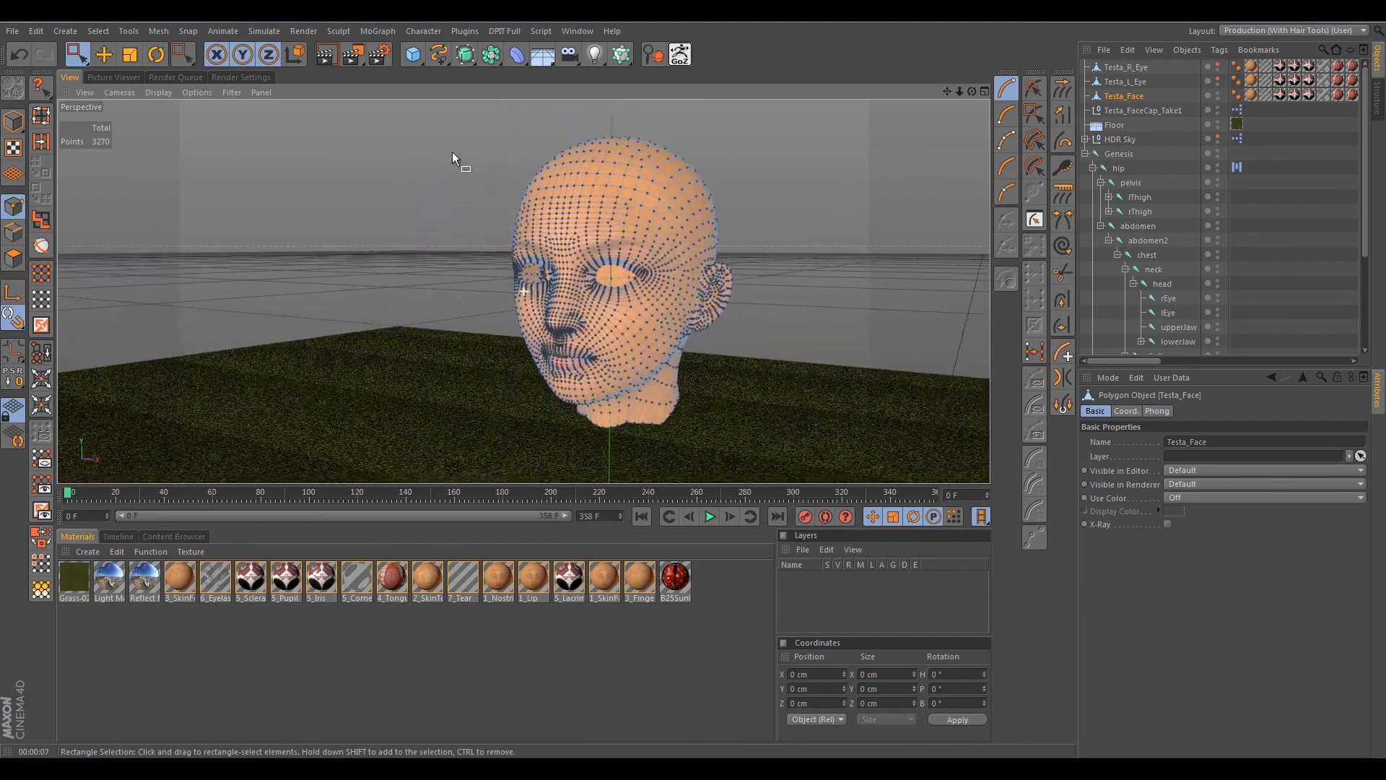
Show Testa_L_Eye and Testa_R_Eye in the viewport together with the face.
{"action": "left_click", "coordinate": [1217, 78]}
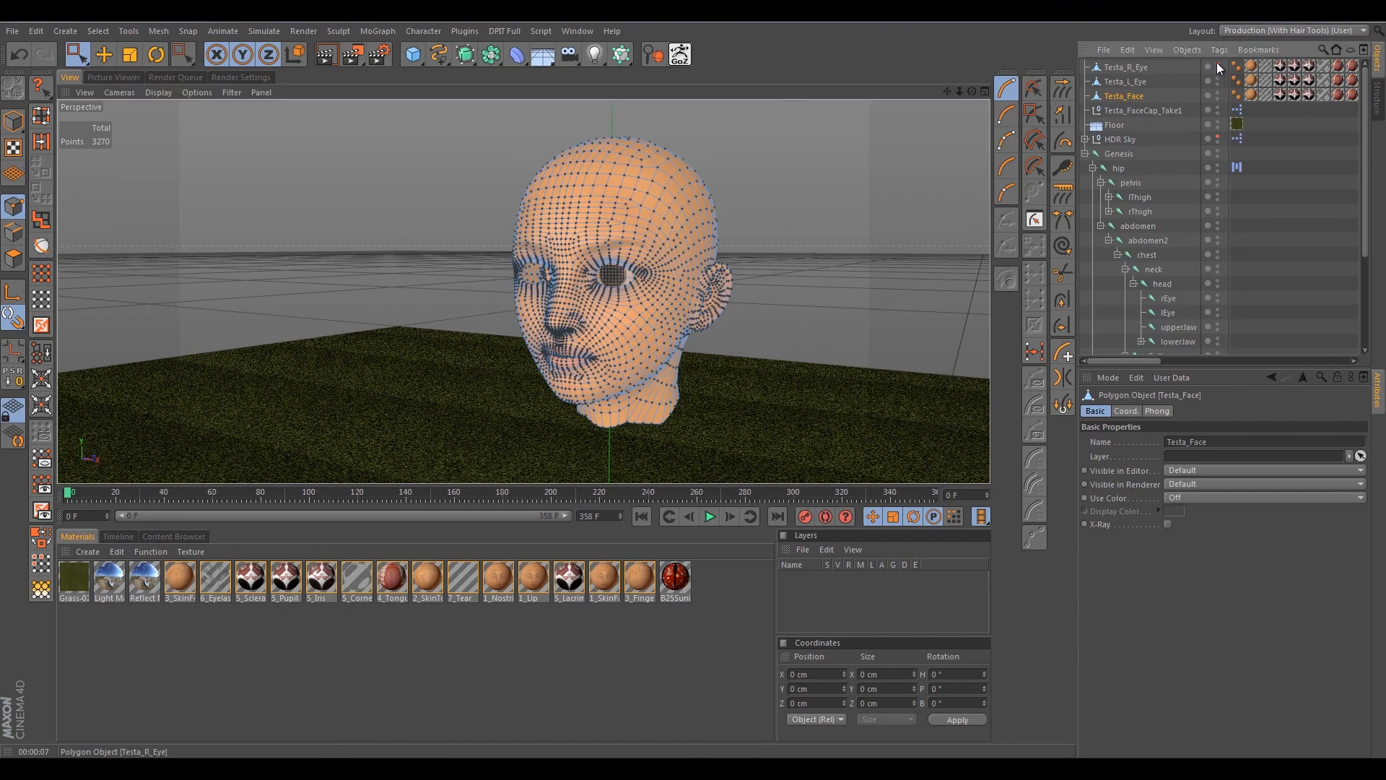
{"action": "left_click", "coordinate": [1217, 64]}
{"action": "scroll", "coordinate": [455, 200], "scroll_direction": "down", "scroll_amount": 6}
{"action": "left_click_drag", "start_coordinate": [406, 224], "coordinate": [498, 245], "text": "alt"}
Select Testa_FR_Rig in the object hierarchy and examine its eye and mouth geometry up close.
{"action": "left_click_drag", "start_coordinate": [1365, 249], "coordinate": [1366, 343]}
{"action": "left_click", "coordinate": [1165, 290]}
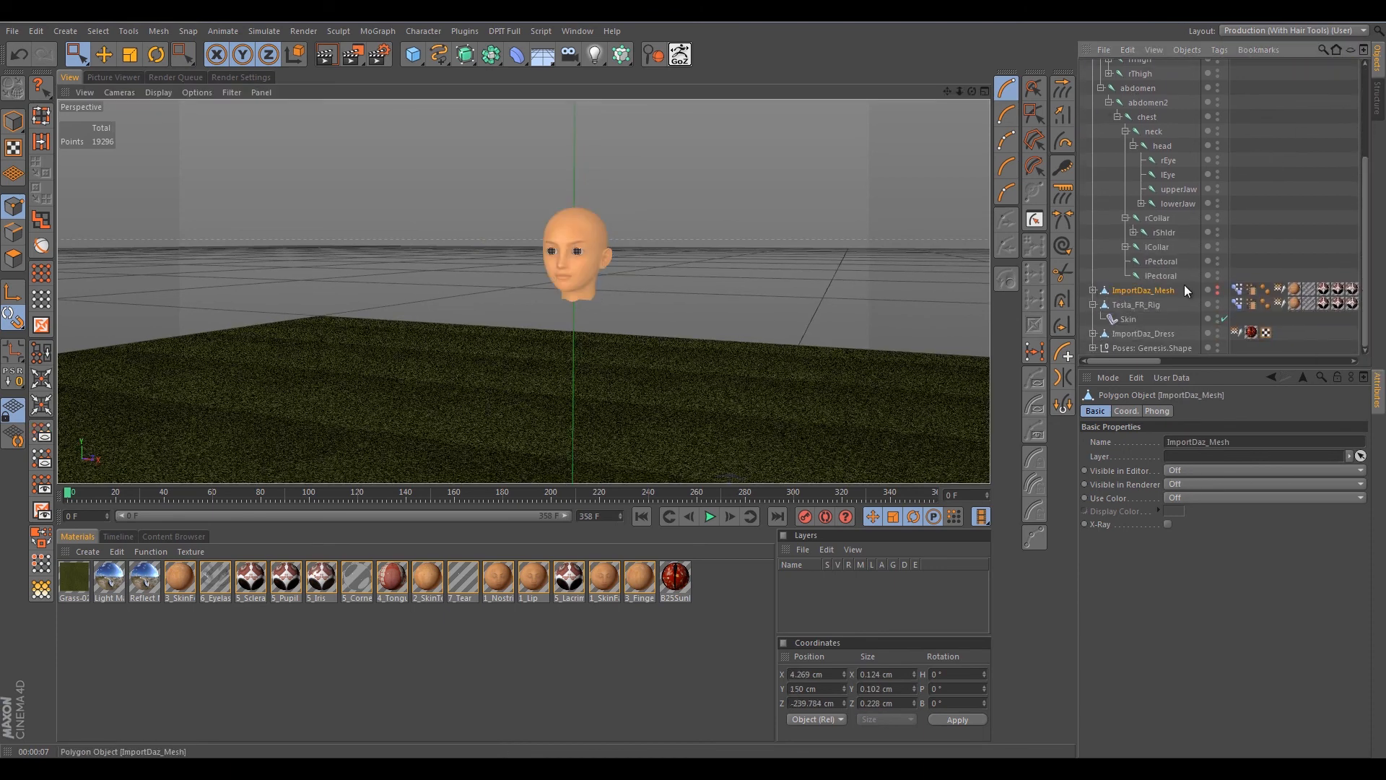
{"action": "left_click", "coordinate": [1136, 303]}
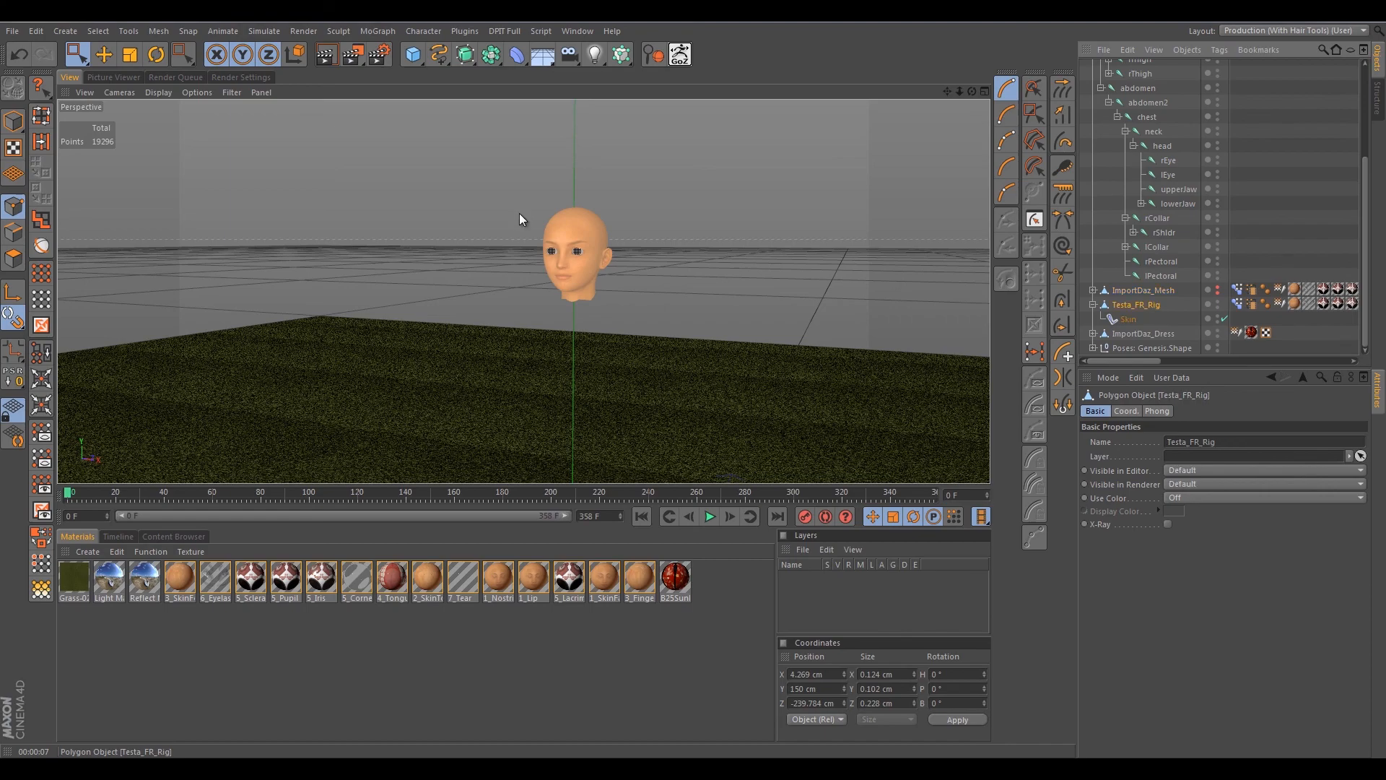
{"action": "scroll", "coordinate": [533, 215], "scroll_direction": "down", "scroll_amount": 3}
{"action": "left_click_drag", "start_coordinate": [245, 266], "coordinate": [470, 202], "text": "alt"}
{"action": "scroll", "coordinate": [582, 275], "scroll_direction": "down", "scroll_amount": 3}
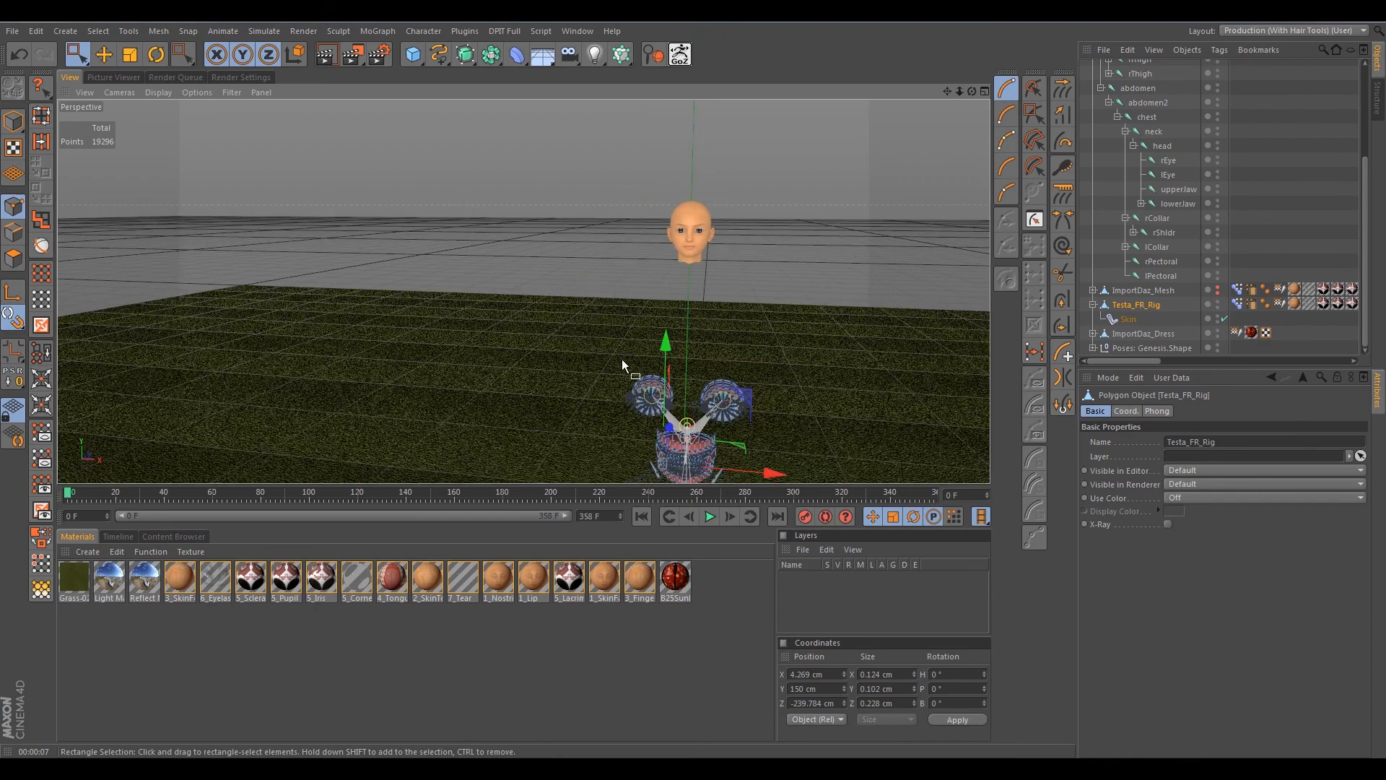
{"action": "scroll", "coordinate": [654, 400], "scroll_direction": "up", "scroll_amount": 5}
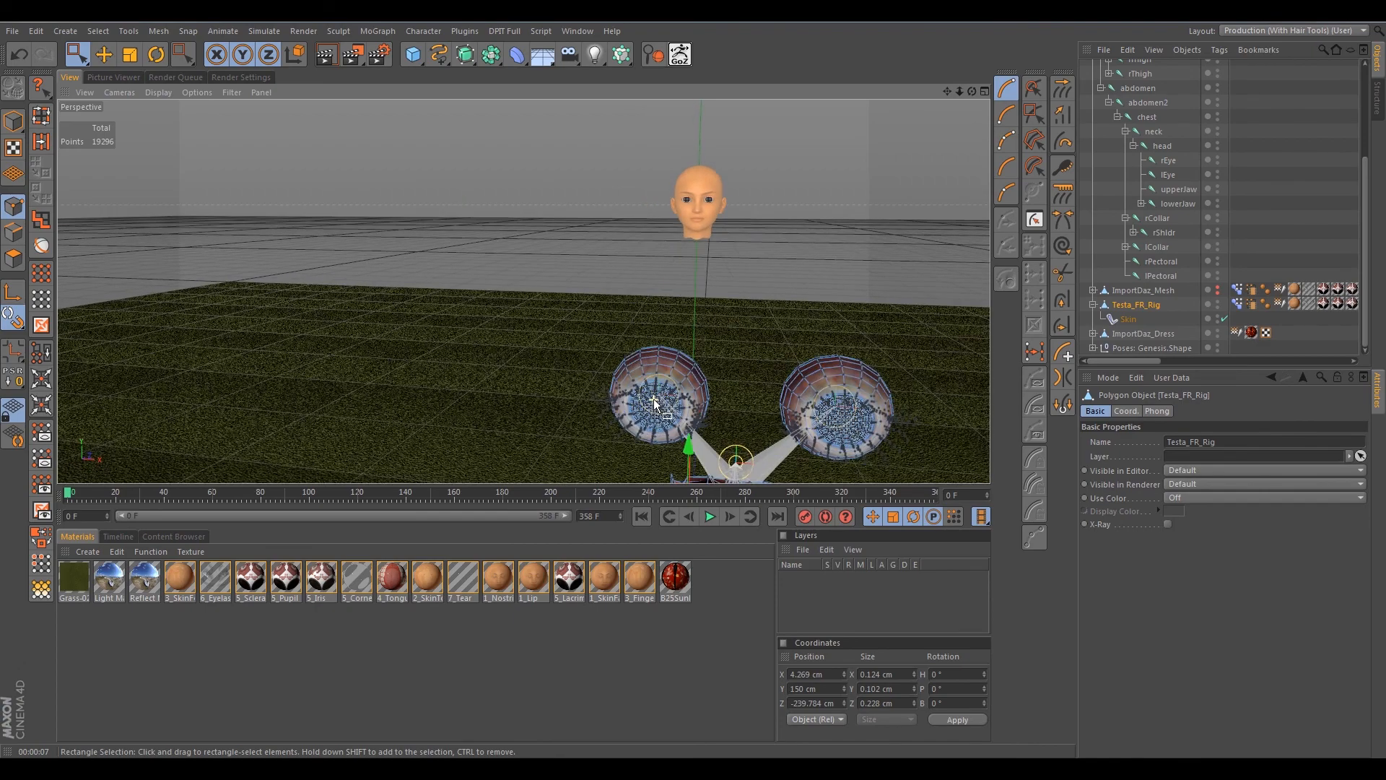
{"action": "scroll", "coordinate": [654, 400], "scroll_direction": "up", "scroll_amount": 1}
{"action": "middle_click_drag", "start_coordinate": [654, 400], "coordinate": [468, 174], "text": "alt"}
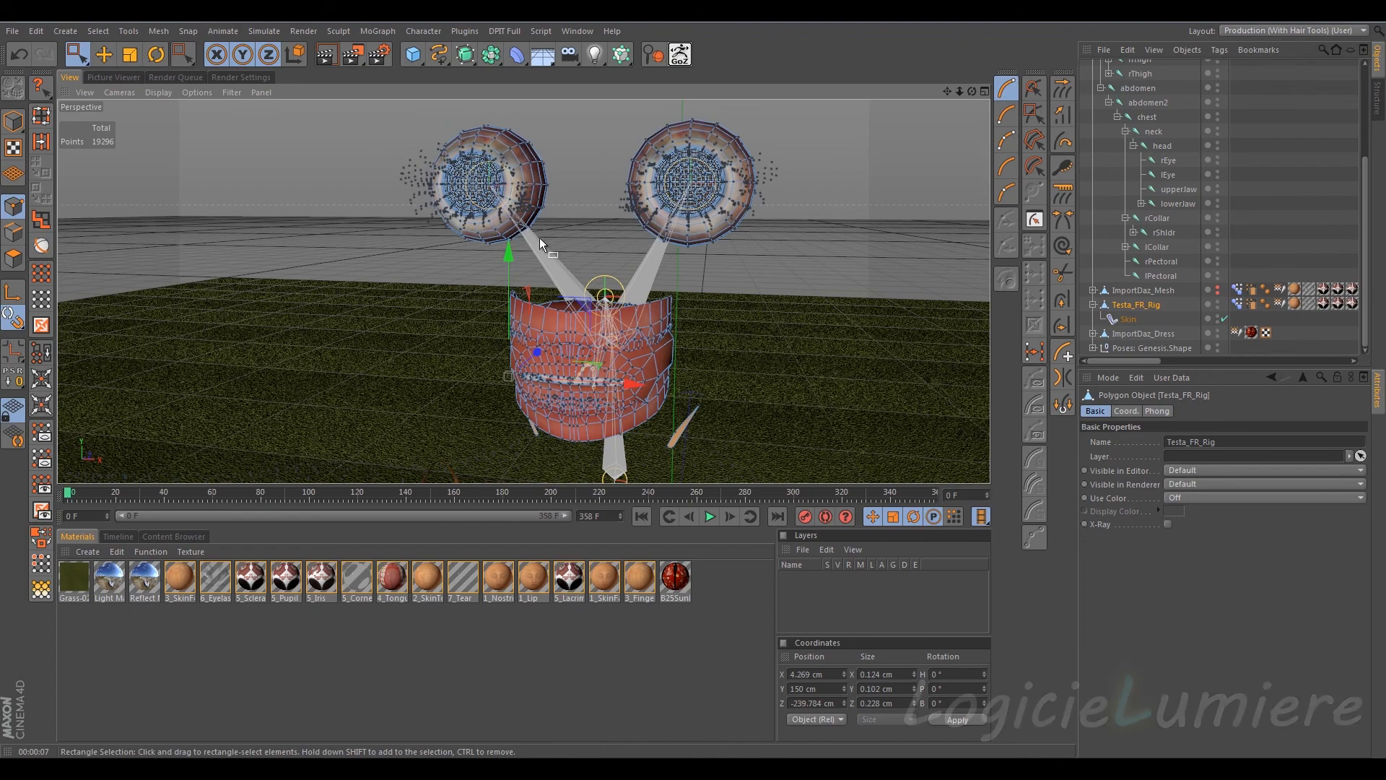
{"action": "left_click_drag", "start_coordinate": [584, 354], "coordinate": [663, 356], "text": "alt"}
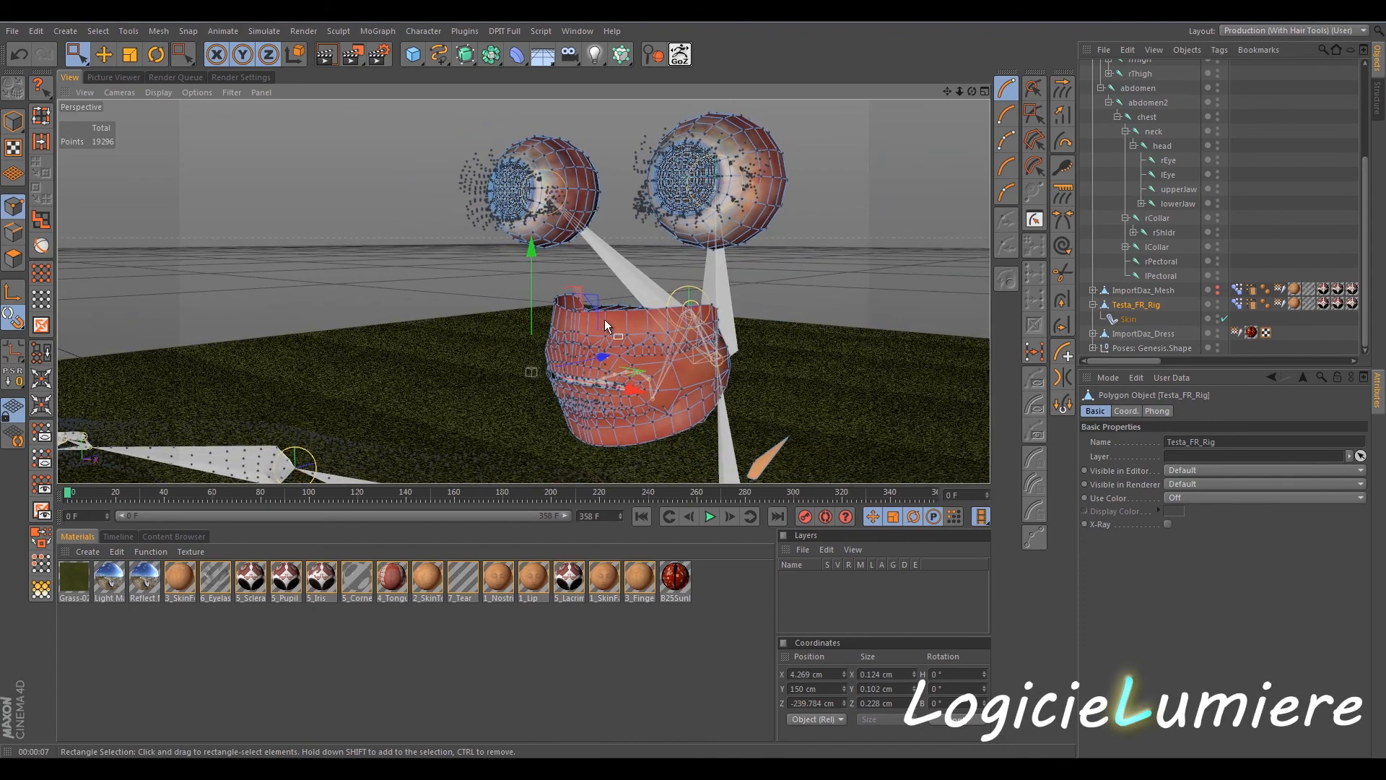